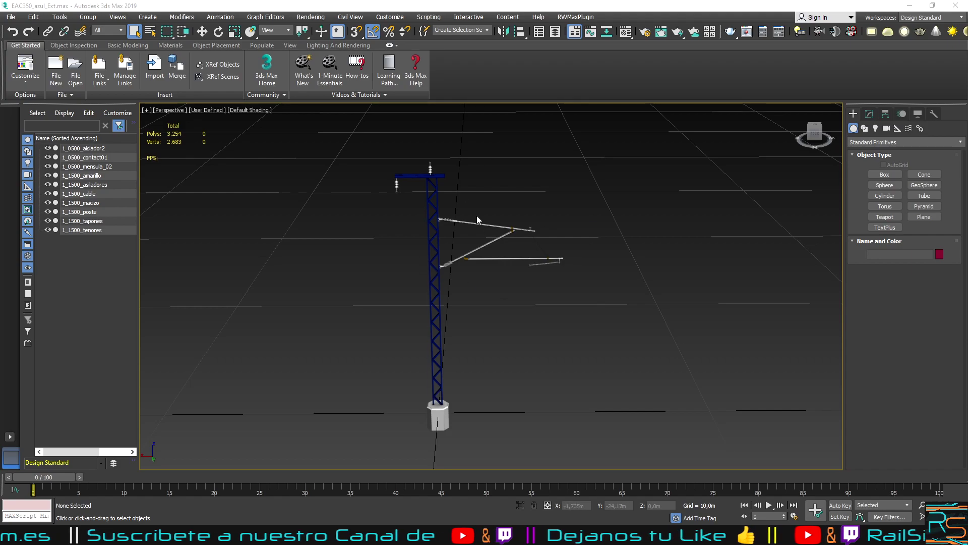
Step: Reframe the view on the lattice pole 1_1500_poste and select it to inspect it
{"action": "scroll", "coordinate": [454, 317], "scroll_direction": "up", "scroll_amount": 3}
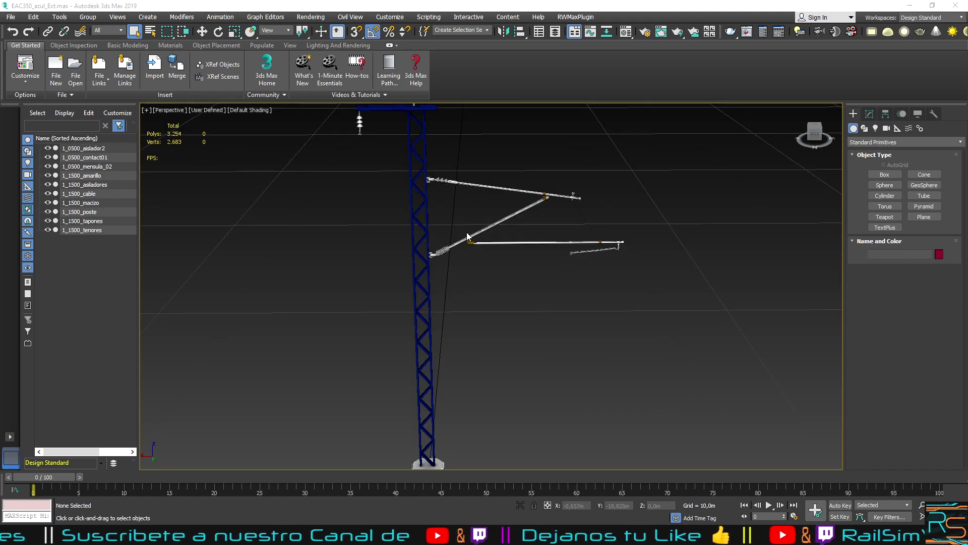
{"action": "scroll", "coordinate": [491, 271], "scroll_direction": "down", "scroll_amount": 2}
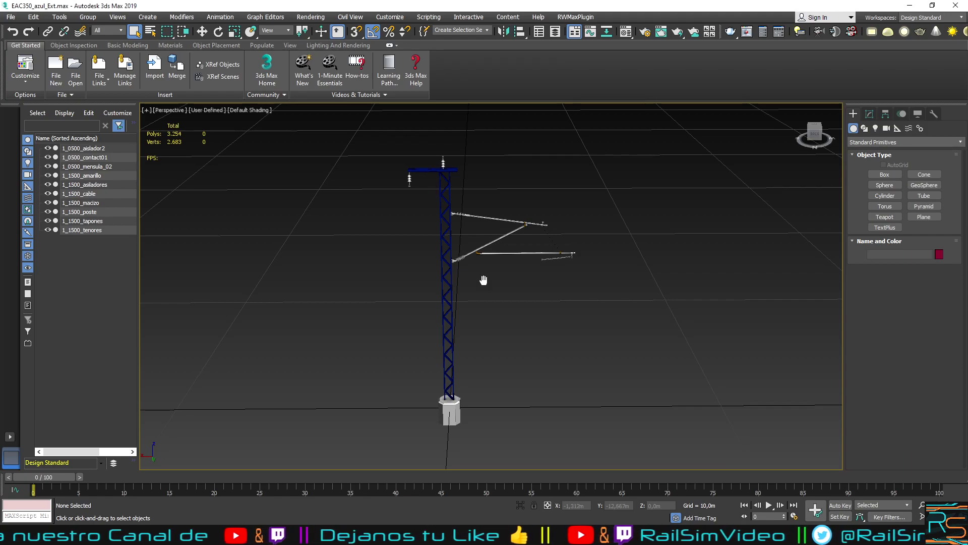
{"action": "middle_click_drag", "start_coordinate": [482, 278], "coordinate": [489, 273]}
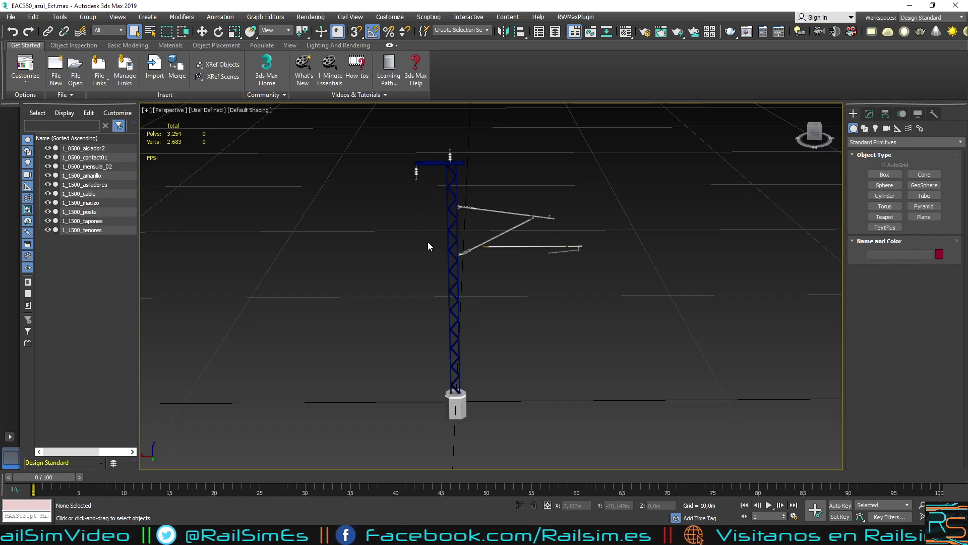
{"action": "middle_click_drag", "start_coordinate": [488, 294], "coordinate": [493, 301]}
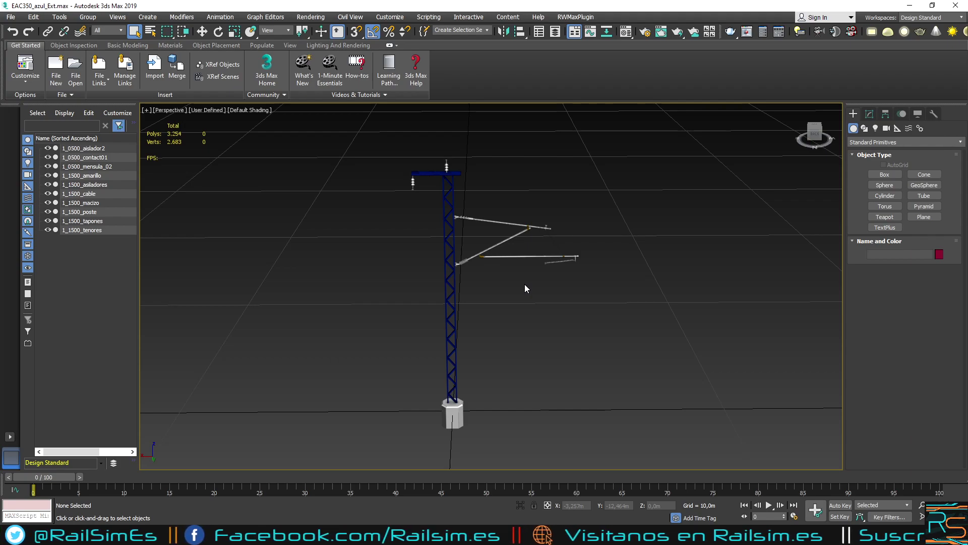
{"action": "left_click", "coordinate": [449, 206]}
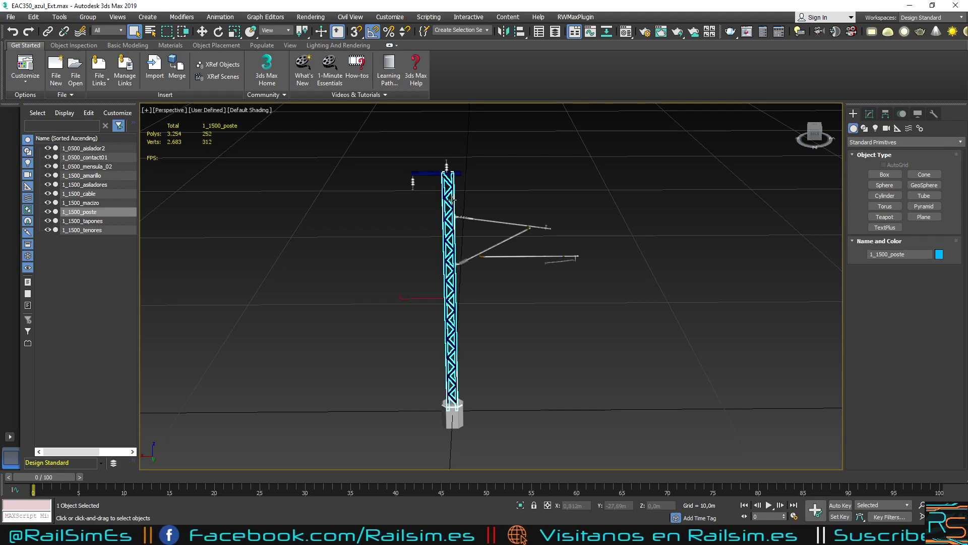
{"action": "left_click", "coordinate": [870, 115]}
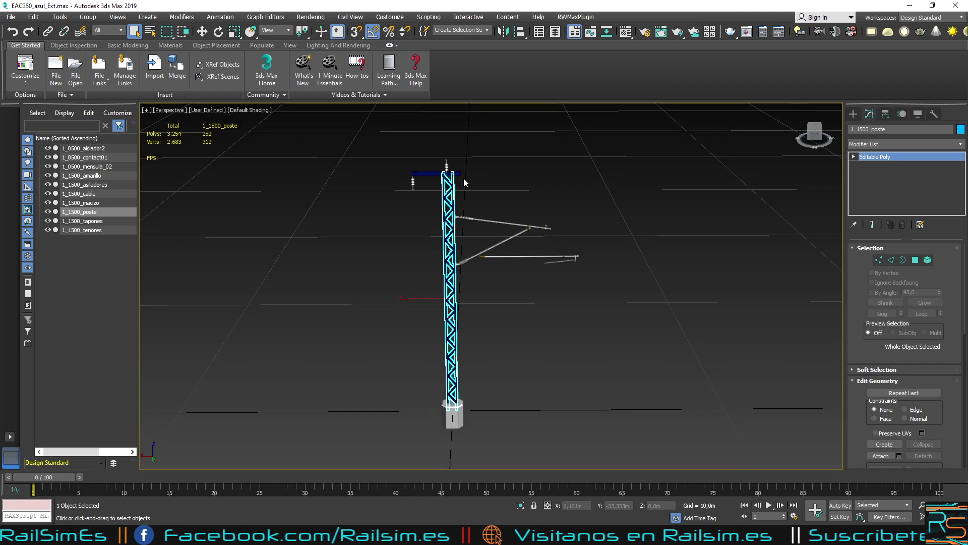
{"action": "left_click", "coordinate": [510, 179]}
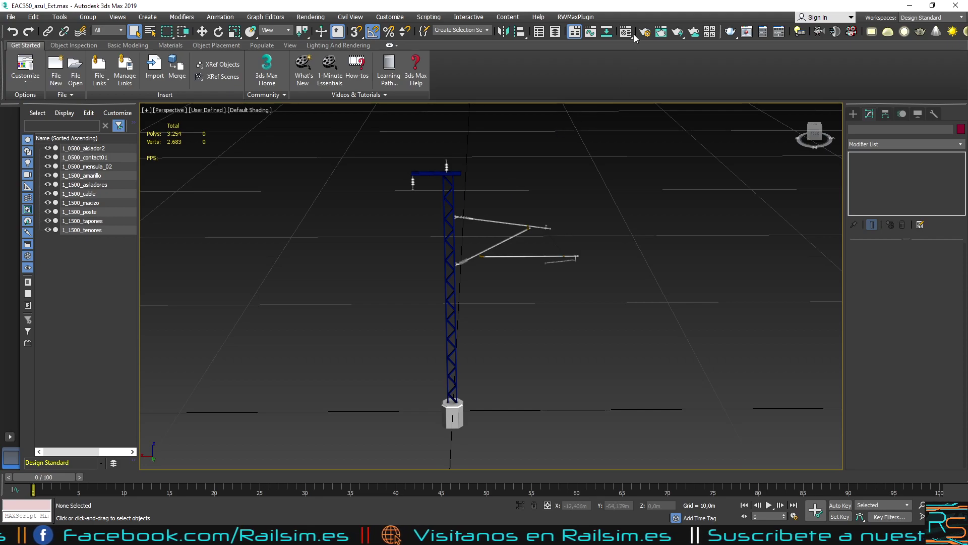
Step: In the Material Editor (M), run Reset Material Editor Slots, then close the editor
{"action": "key", "text": "m"}
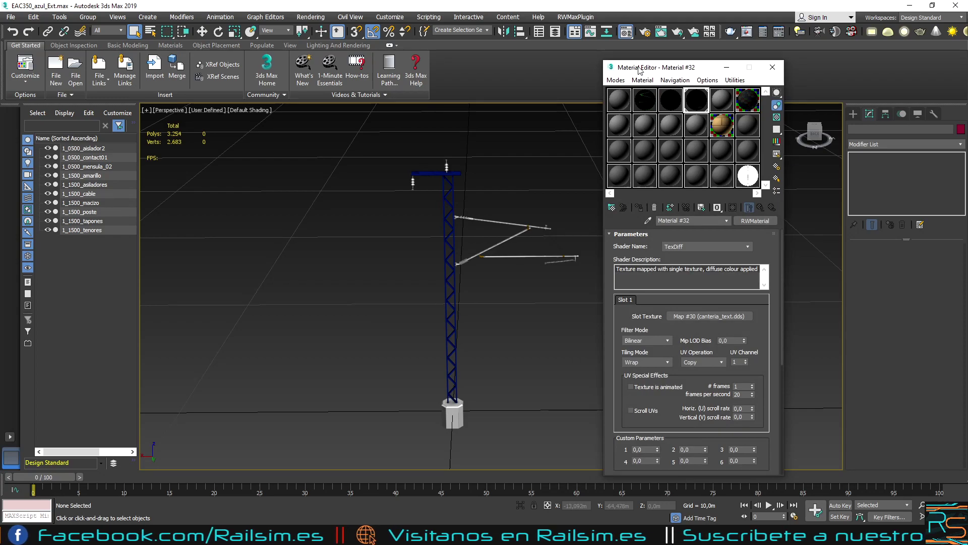
{"action": "left_click_drag", "start_coordinate": [641, 68], "coordinate": [635, 66]}
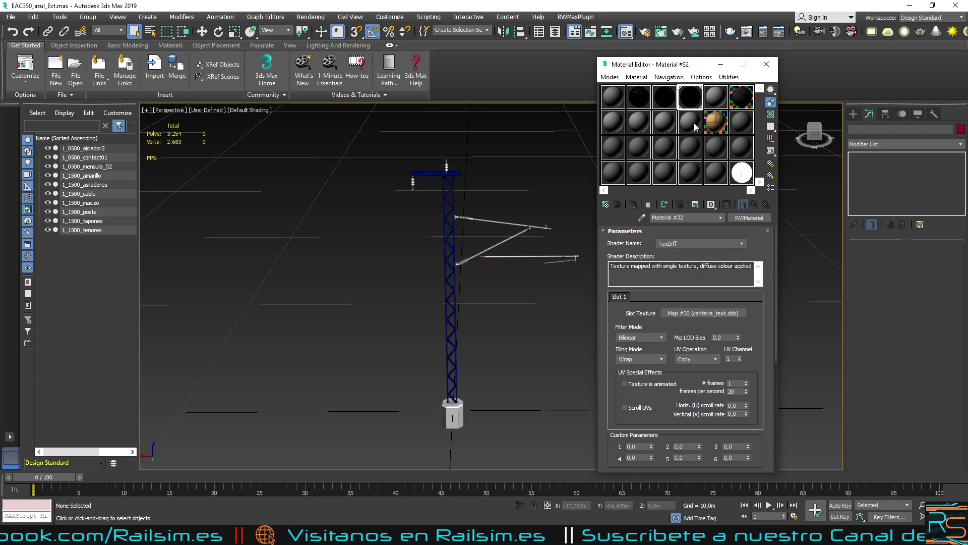
{"action": "left_click", "coordinate": [665, 97]}
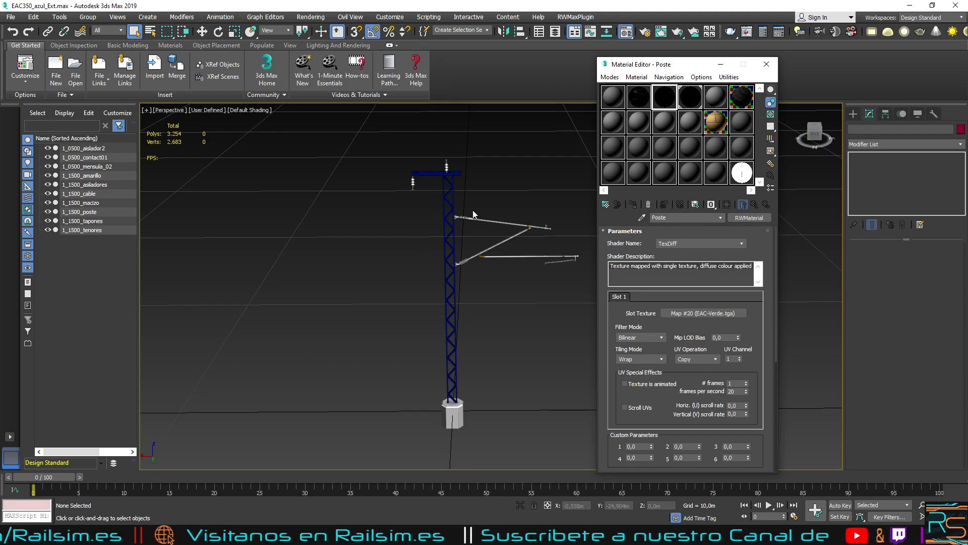
{"action": "left_click", "coordinate": [453, 230]}
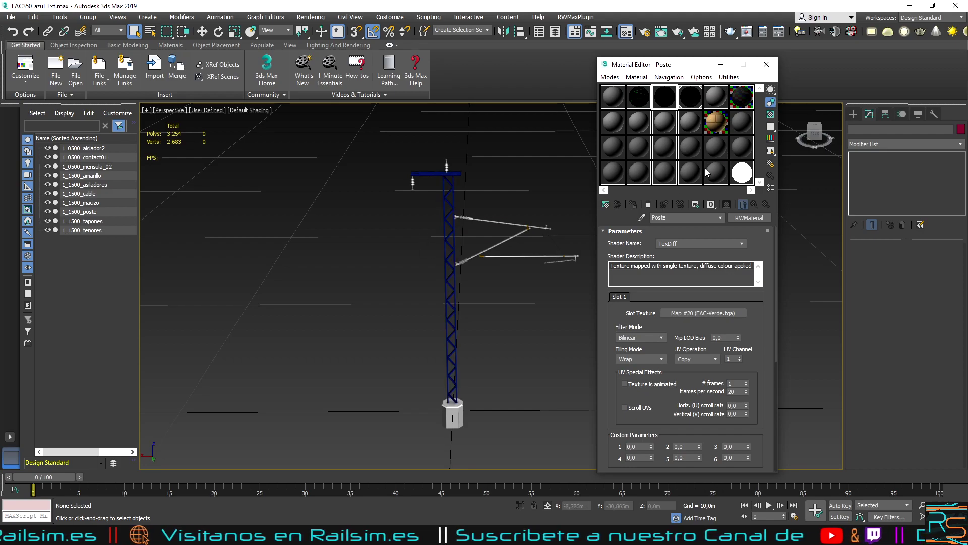
{"action": "left_click", "coordinate": [730, 77]}
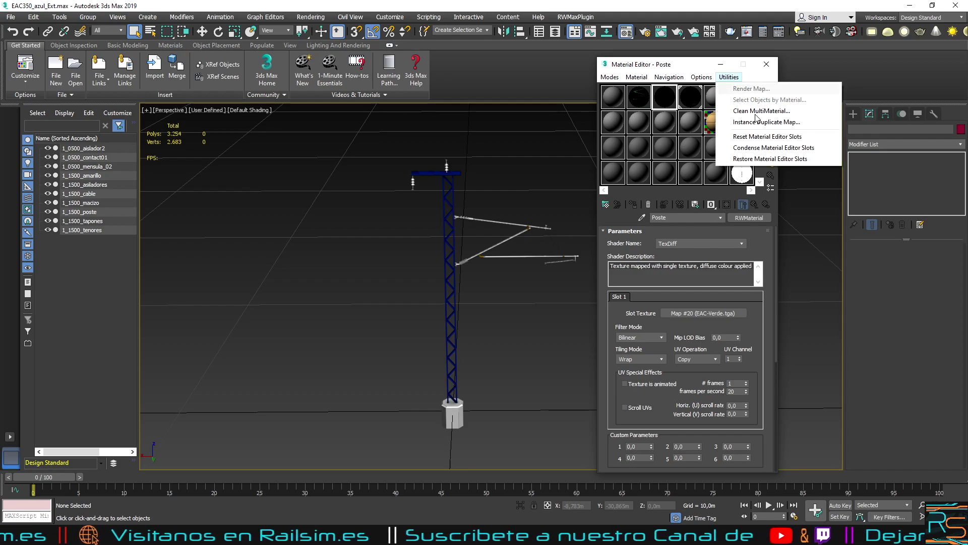
{"action": "left_click", "coordinate": [769, 140]}
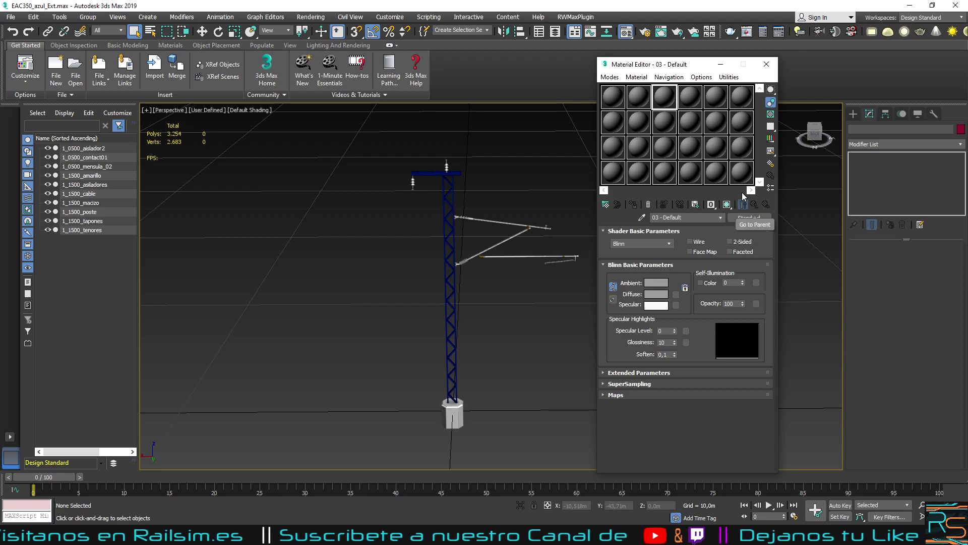
{"action": "left_click", "coordinate": [749, 218]}
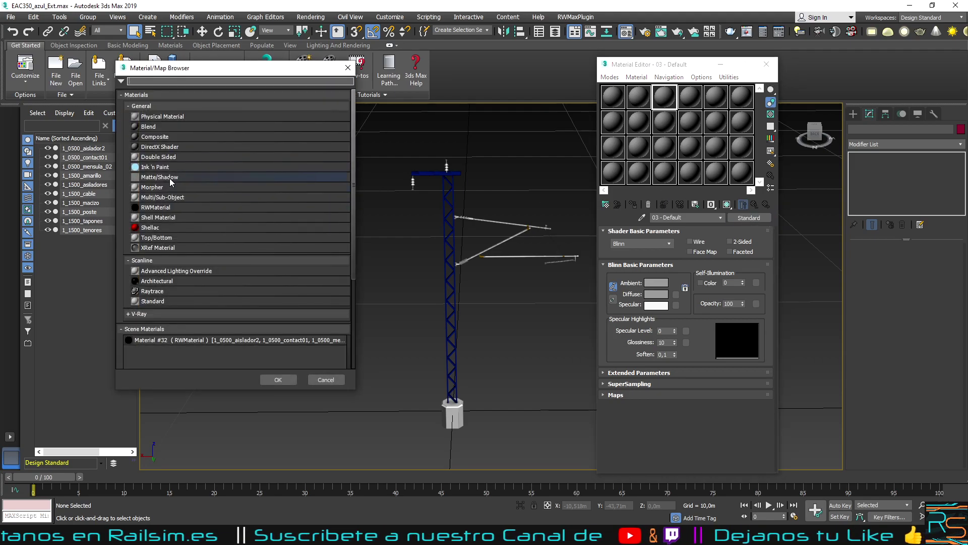
{"action": "left_click", "coordinate": [348, 68]}
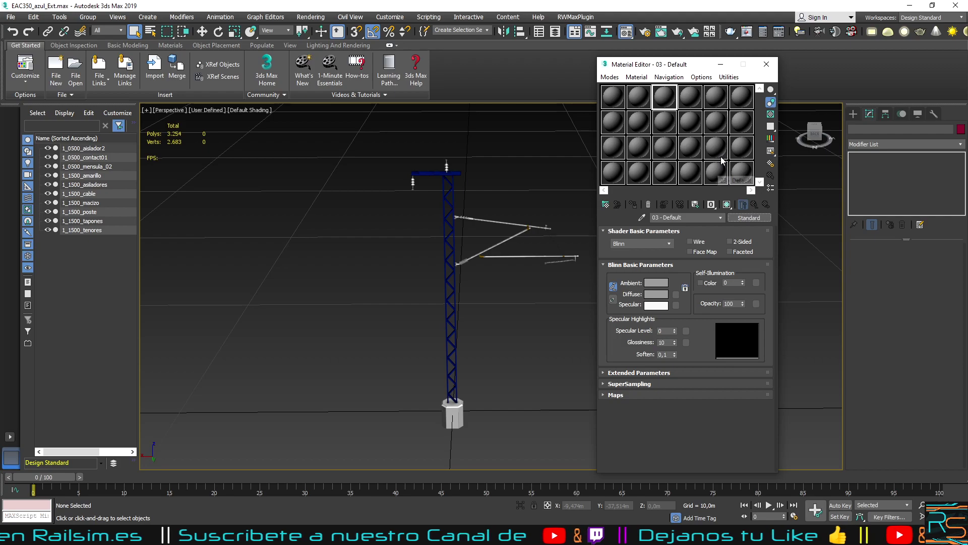
{"action": "left_click", "coordinate": [453, 194]}
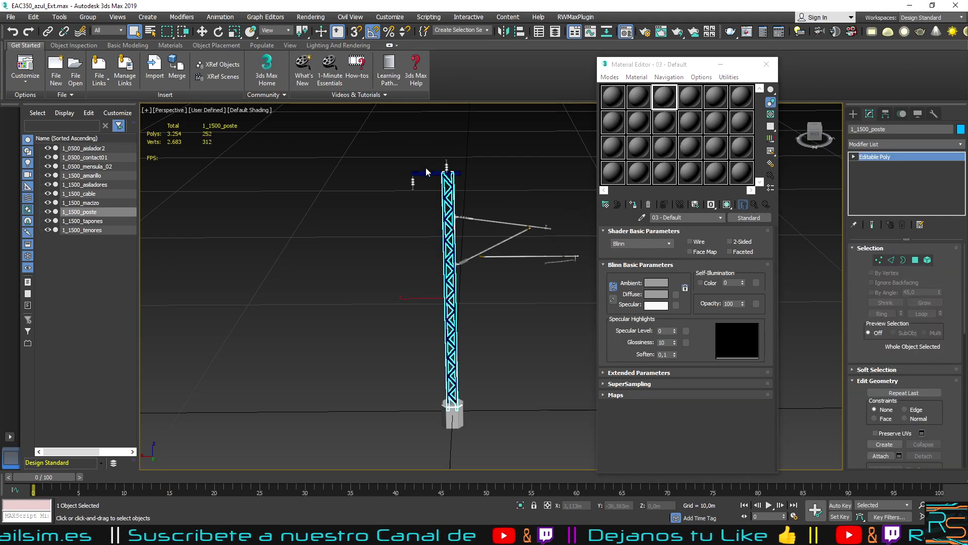
{"action": "left_click", "coordinate": [478, 200]}
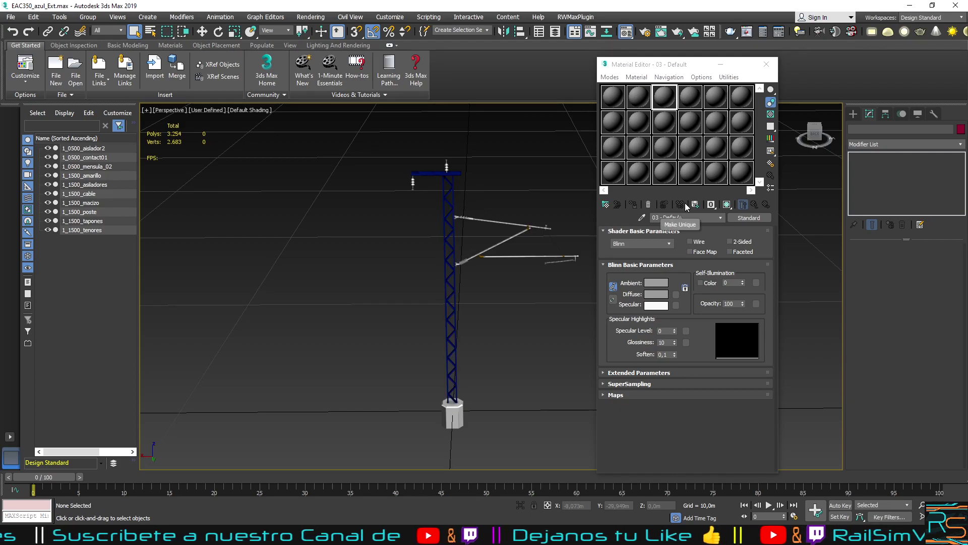
{"action": "left_click", "coordinate": [766, 64]}
Step: Box-select all ten pole and cantilever objects of the mast assembly
{"action": "left_click_drag", "start_coordinate": [391, 142], "coordinate": [658, 452]}
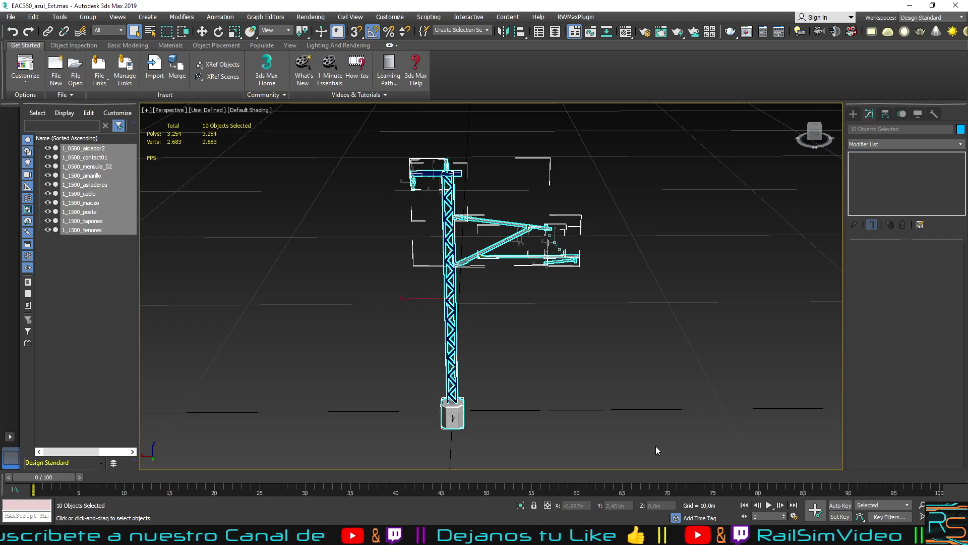
{"action": "left_click", "coordinate": [632, 375]}
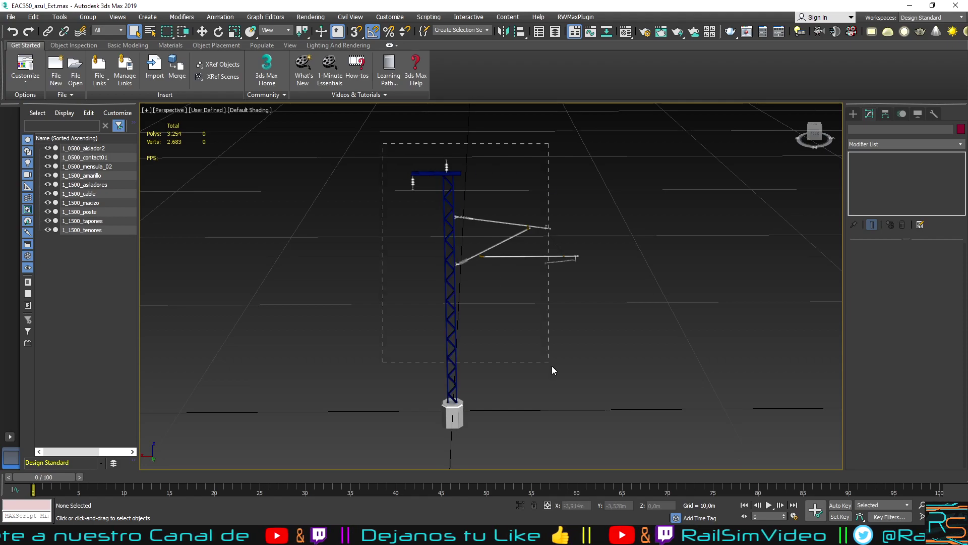
{"action": "left_click_drag", "start_coordinate": [552, 370], "coordinate": [616, 443]}
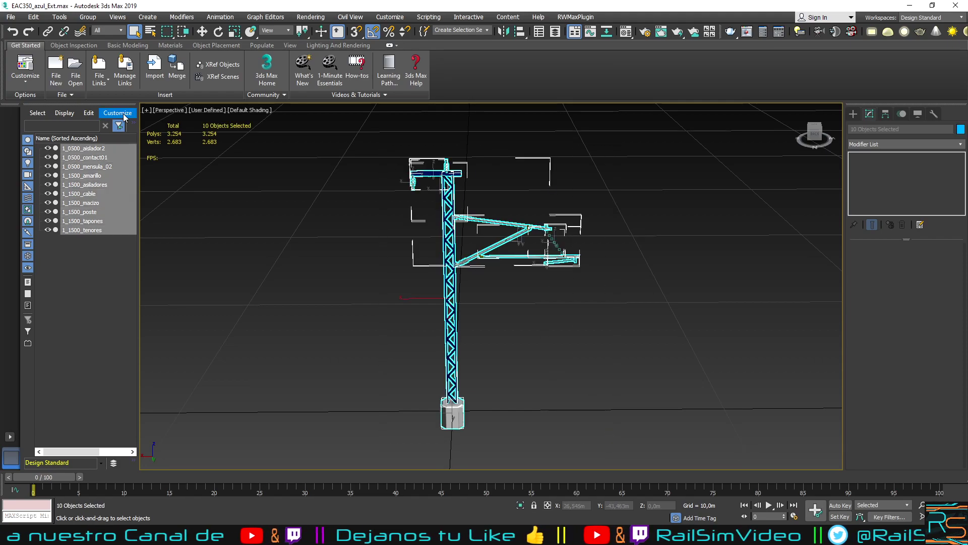
{"action": "left_click", "coordinate": [444, 212]}
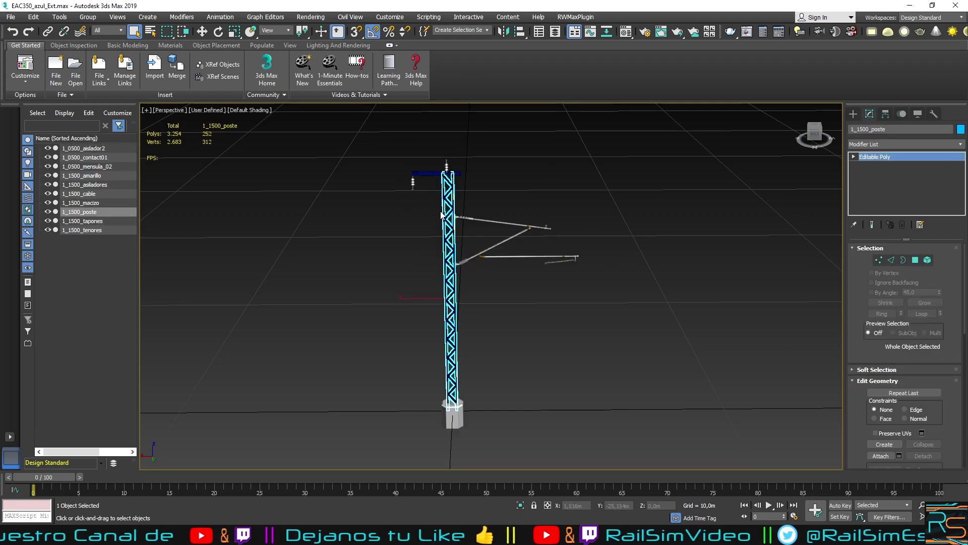
{"action": "left_click_drag", "start_coordinate": [395, 137], "coordinate": [400, 148]}
{"action": "left_click_drag", "start_coordinate": [624, 437], "coordinate": [623, 437]}
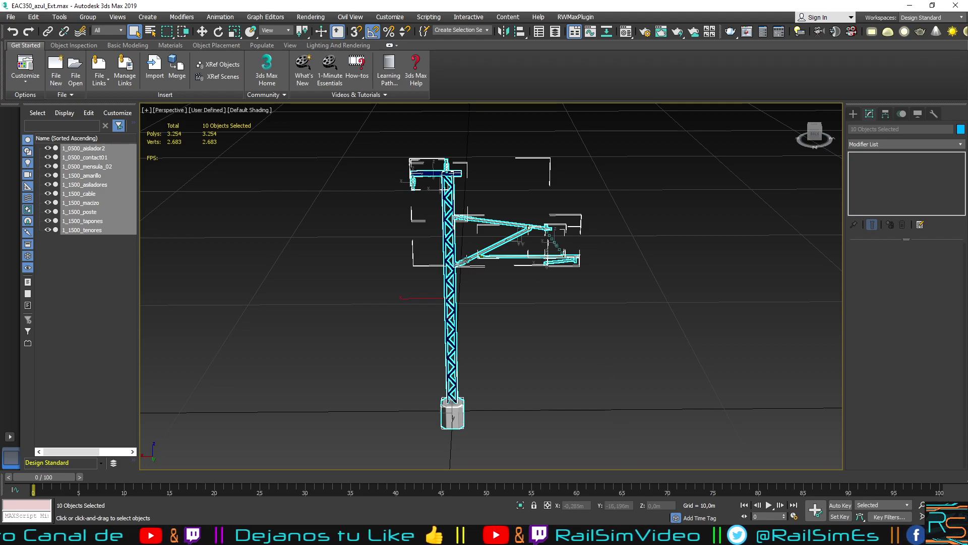
Step: Convert the selection to Editable Mesh and confirm it on cantilever 1_0500_mensula_02
{"action": "right_click", "coordinate": [553, 256]}
{"action": "mouse_move", "coordinate": [499, 360]}
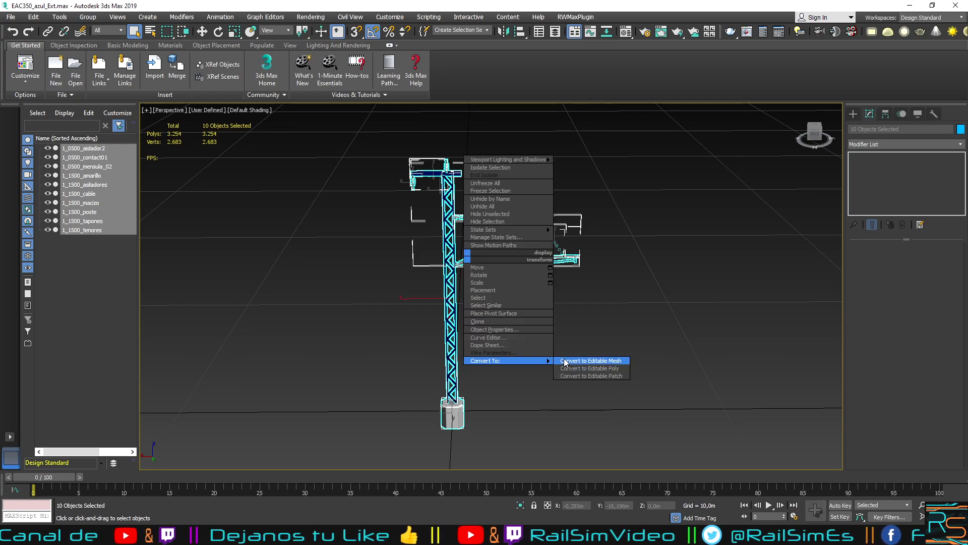
{"action": "left_click", "coordinate": [565, 361]}
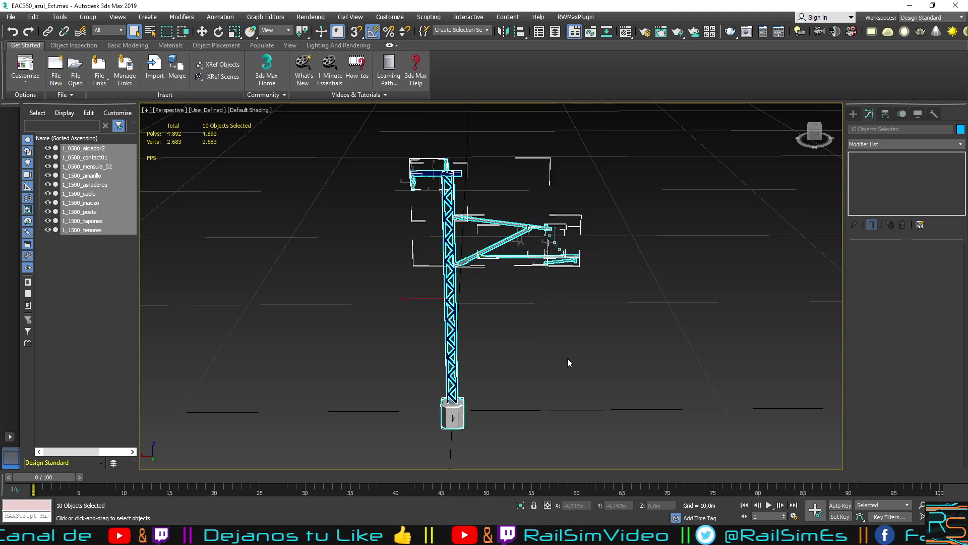
{"action": "left_click", "coordinate": [854, 115]}
{"action": "left_click", "coordinate": [652, 165]}
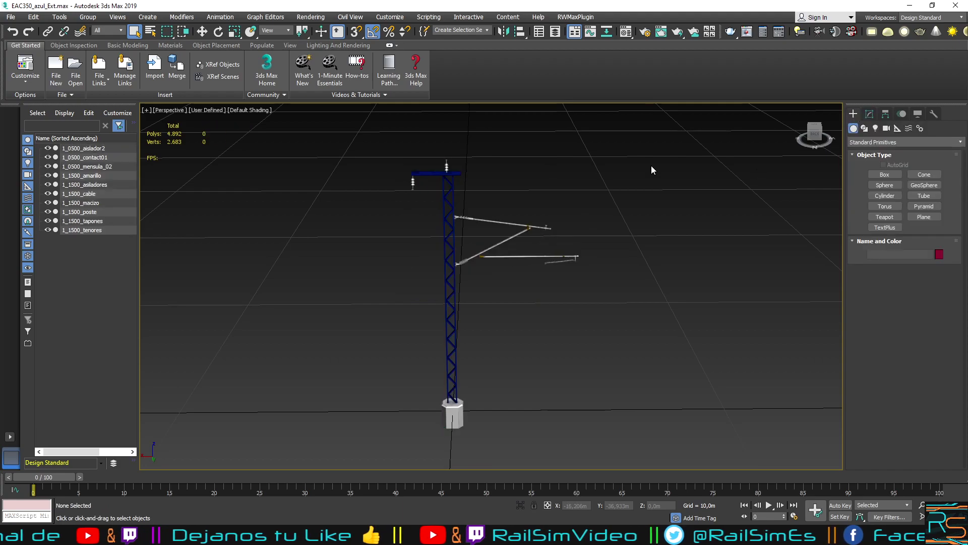
{"action": "left_click", "coordinate": [495, 223]}
{"action": "left_click", "coordinate": [869, 114]}
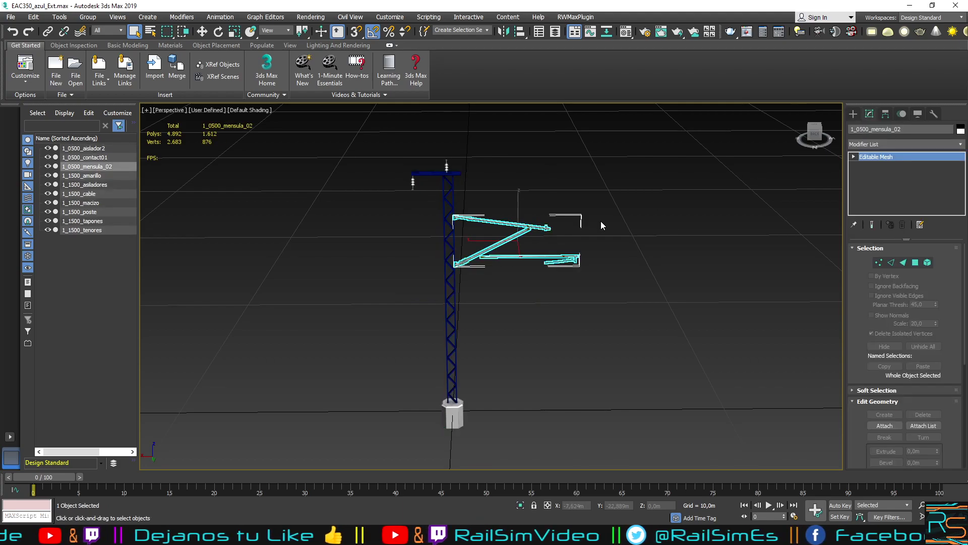
{"action": "left_click", "coordinate": [697, 279]}
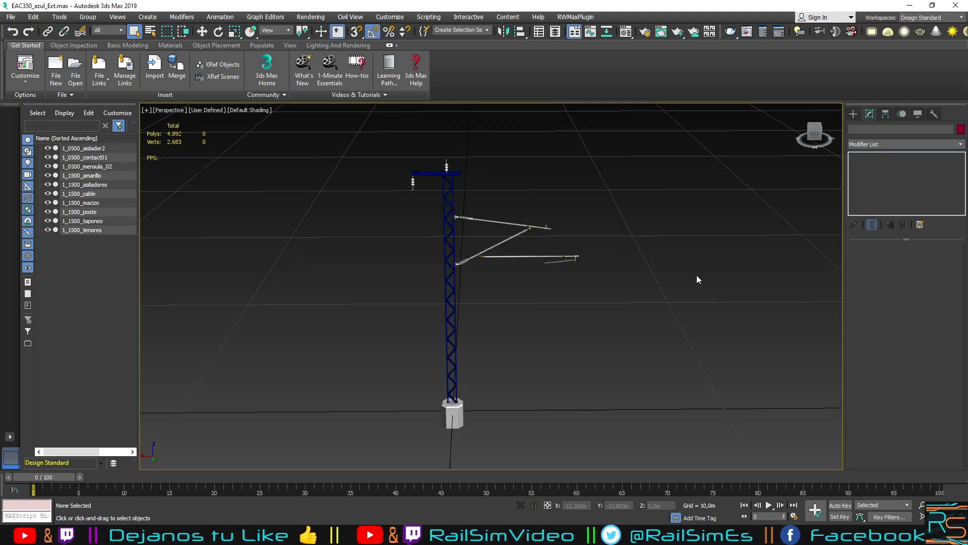
Step: Load Bitmap/Photometric Paths and widen its Path Editor to show the texture's full path
{"action": "left_click", "coordinate": [934, 113]}
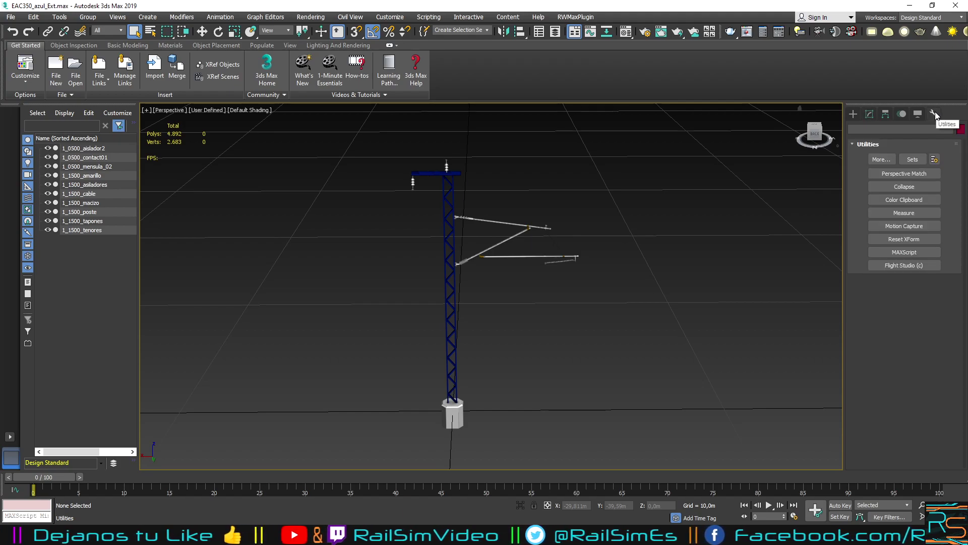
{"action": "left_click", "coordinate": [881, 159]}
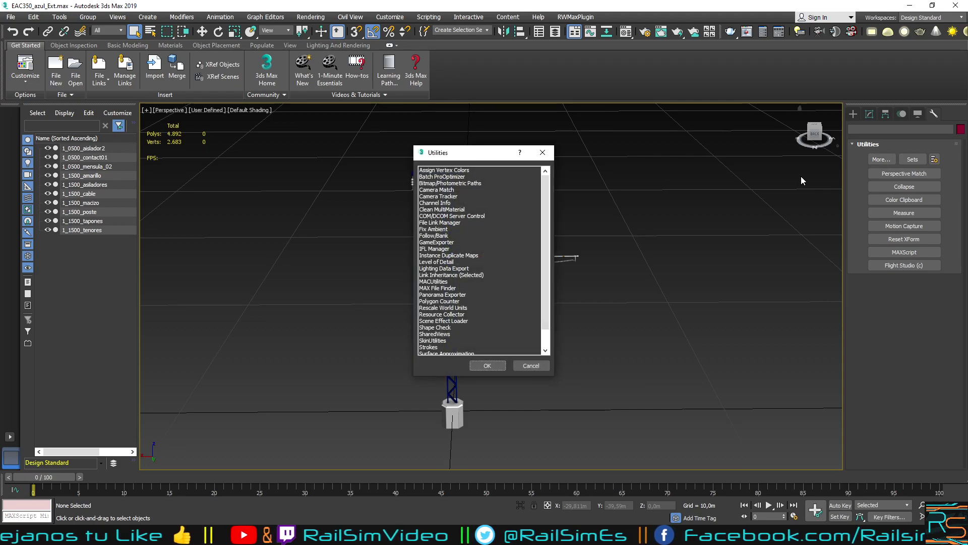
{"action": "left_click_drag", "start_coordinate": [476, 157], "coordinate": [653, 142]}
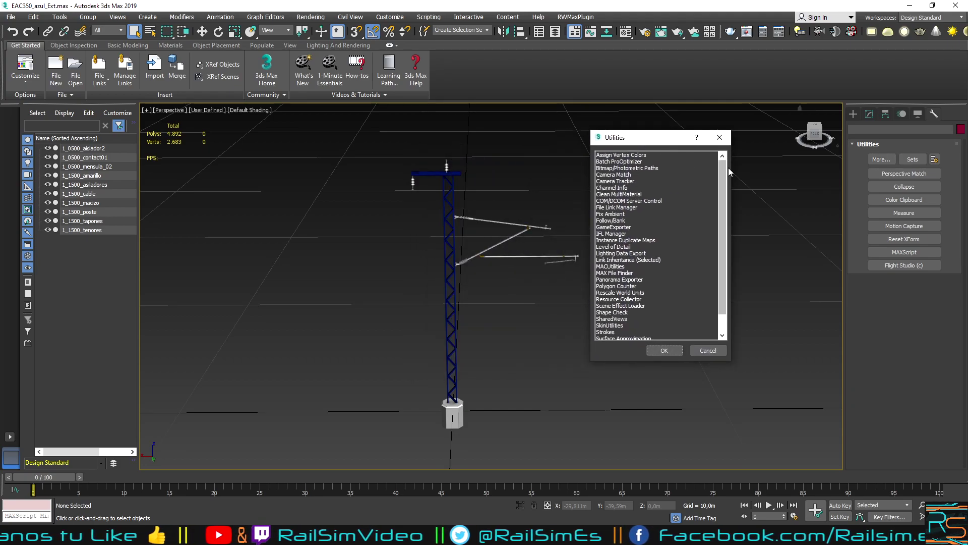
{"action": "mouse_move", "coordinate": [725, 172]}
{"action": "left_mouse_down"}
{"action": "mouse_move", "coordinate": [731, 210]}
{"action": "mouse_move", "coordinate": [736, 160]}
{"action": "mouse_move", "coordinate": [730, 219]}
{"action": "mouse_move", "coordinate": [729, 189]}
{"action": "left_mouse_up"}
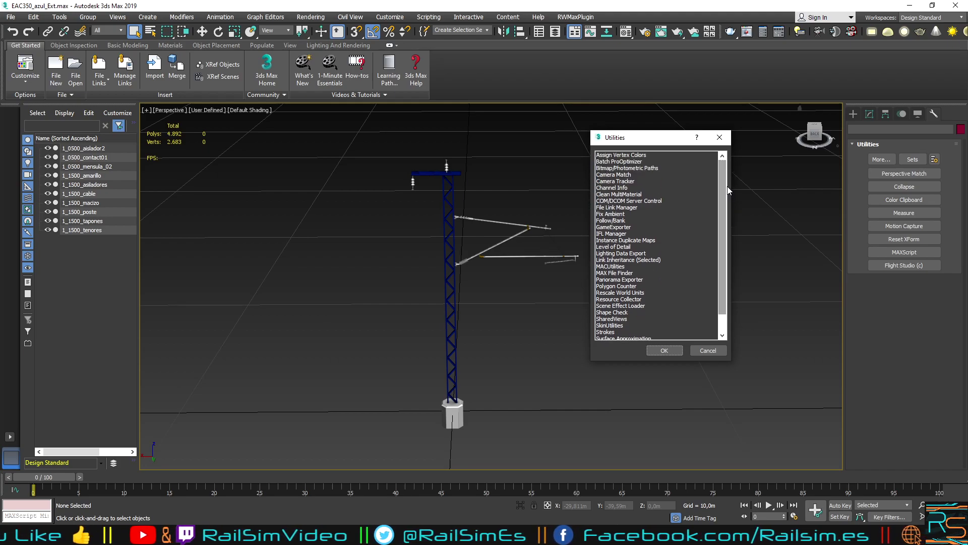
{"action": "double_click", "coordinate": [622, 169]}
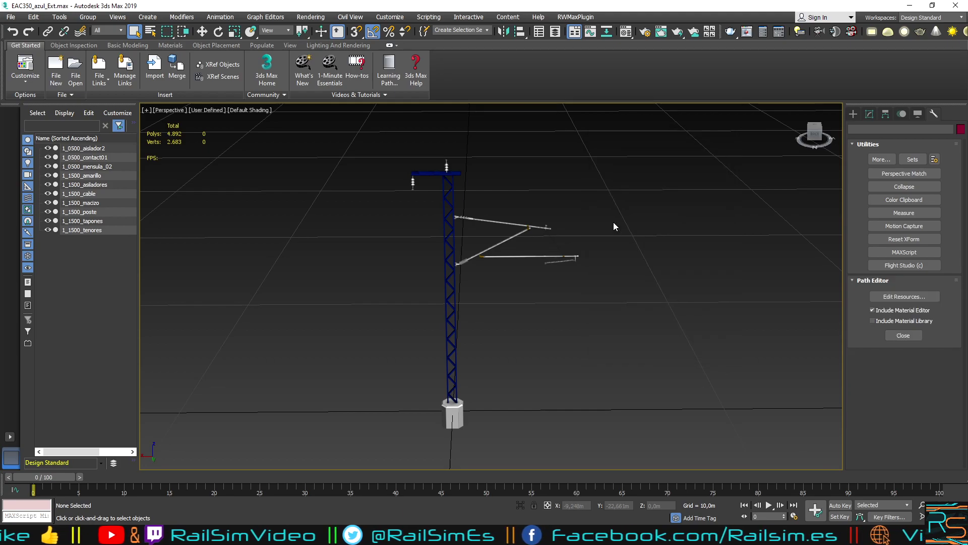
{"action": "left_click", "coordinate": [902, 298]}
{"action": "left_click_drag", "start_coordinate": [606, 281], "coordinate": [786, 281]}
Step: Select canteria_text.dds and set its path to a browsed textures folder
{"action": "left_click", "coordinate": [571, 219]}
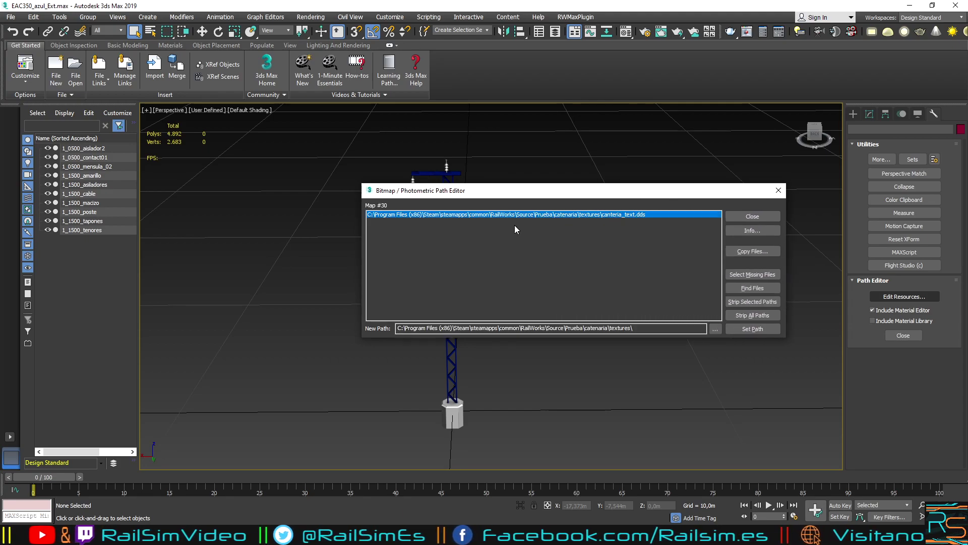
{"action": "left_click_drag", "start_coordinate": [502, 197], "coordinate": [631, 165]}
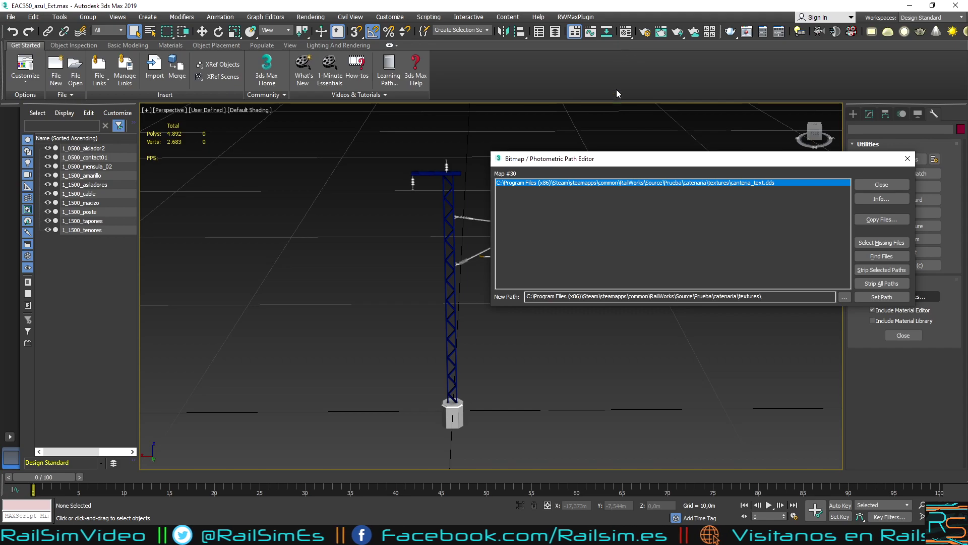
{"action": "left_click_drag", "start_coordinate": [614, 156], "coordinate": [593, 151]}
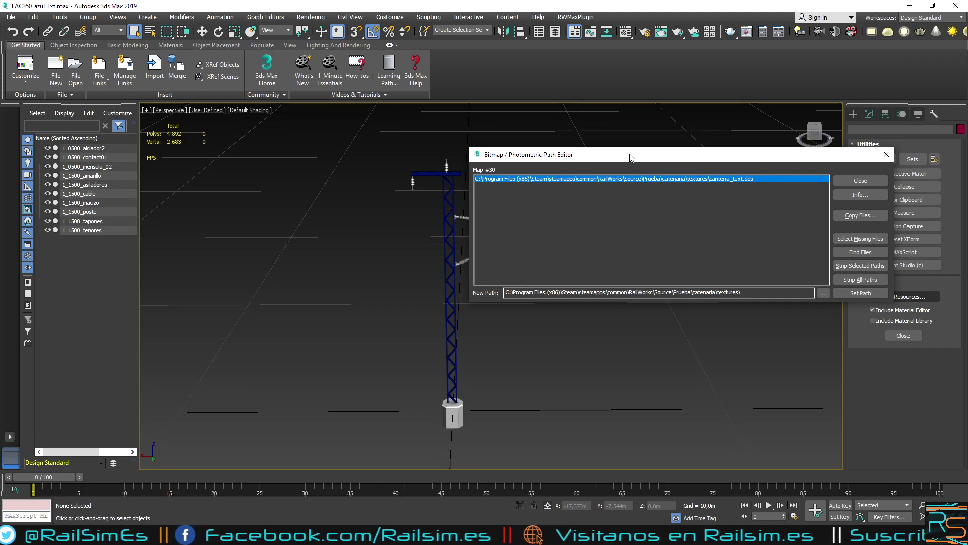
{"action": "left_click_drag", "start_coordinate": [634, 154], "coordinate": [610, 140]}
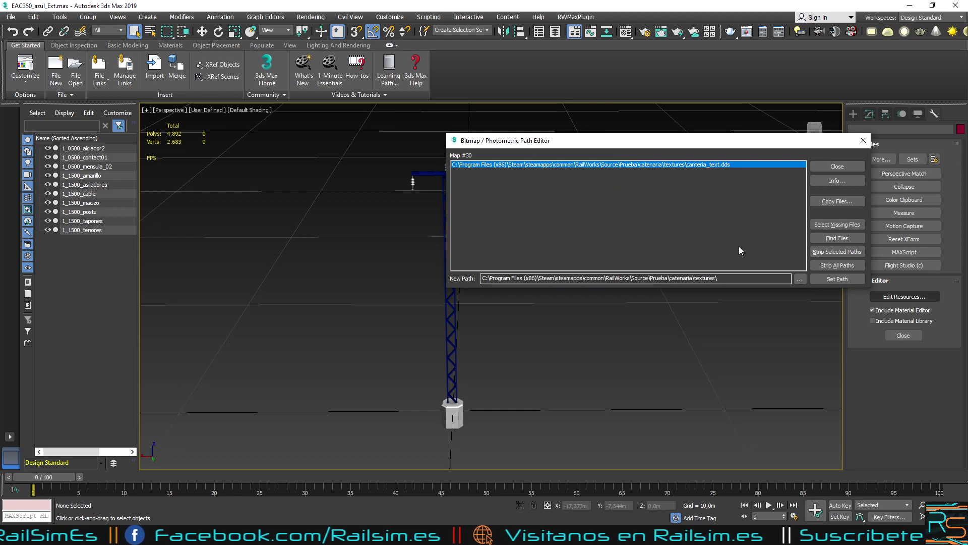
{"action": "left_click", "coordinate": [800, 279]}
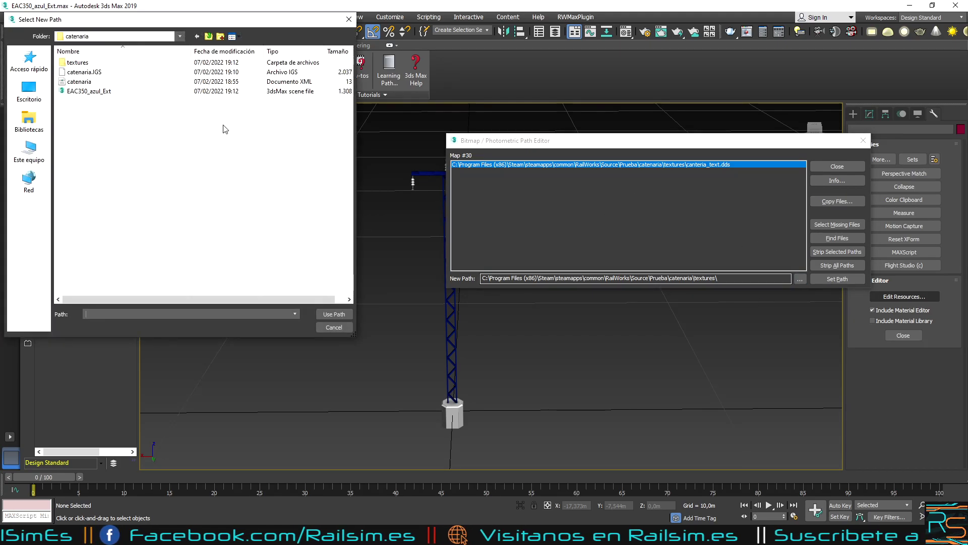
{"action": "double_click", "coordinate": [78, 63]}
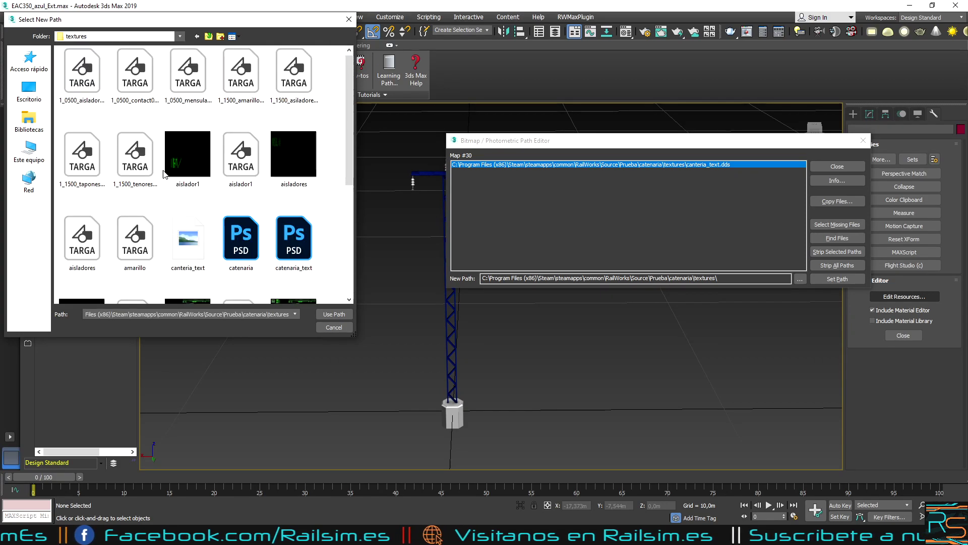
{"action": "left_click", "coordinate": [334, 313]}
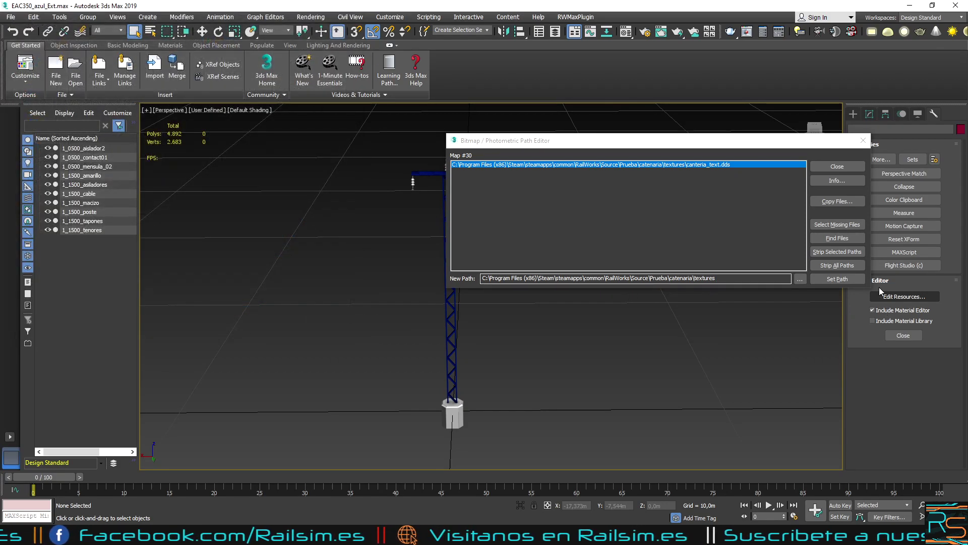
{"action": "left_click", "coordinate": [837, 279]}
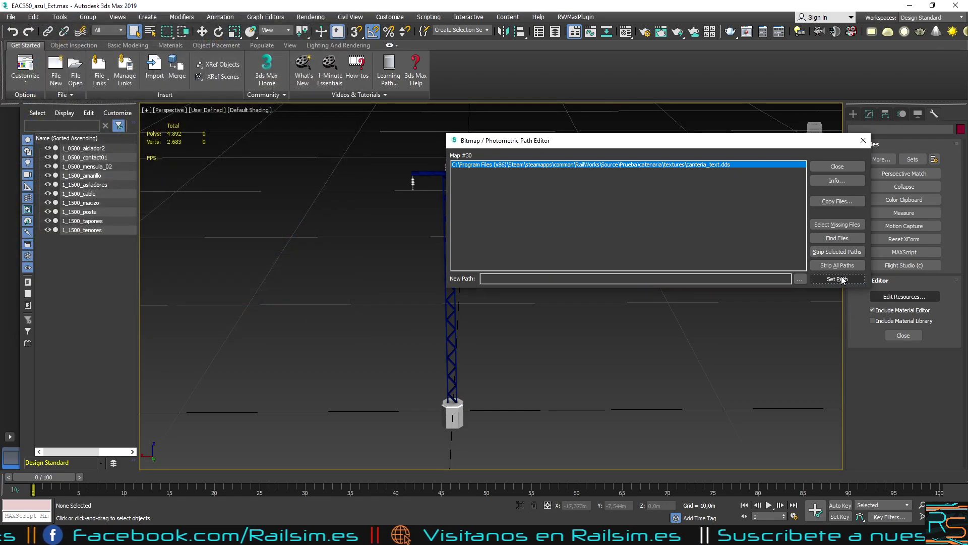
Step: Repoint canteria_text.dds to the espejo\textures folder and close the Path Editor
{"action": "left_click", "coordinate": [800, 279]}
{"action": "left_click", "coordinate": [208, 36]}
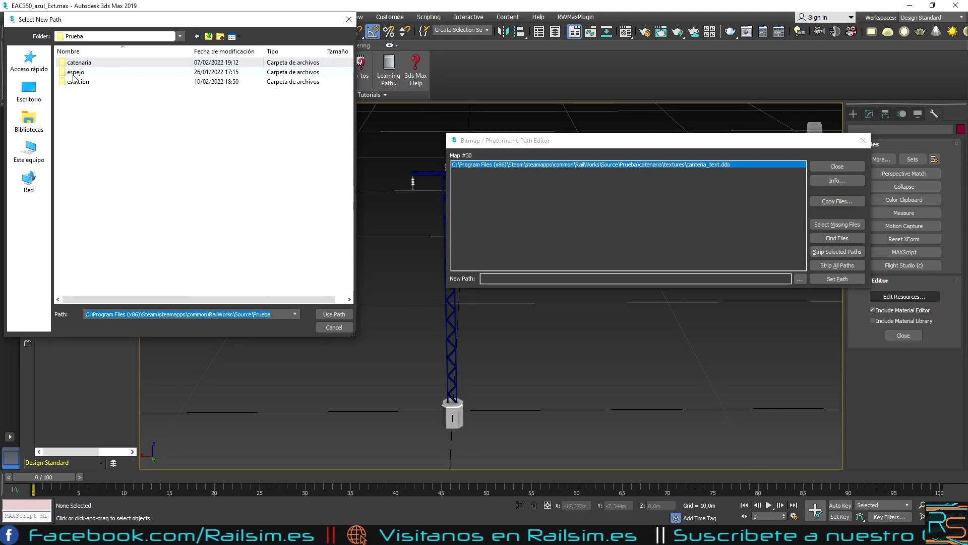
{"action": "double_click", "coordinate": [76, 71]}
{"action": "left_click", "coordinate": [333, 314]}
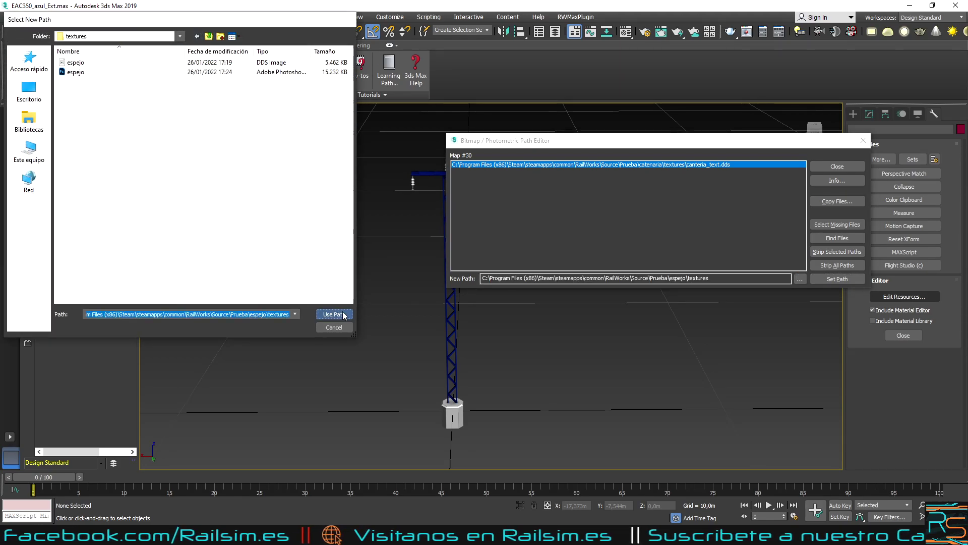
{"action": "left_click", "coordinate": [835, 278]}
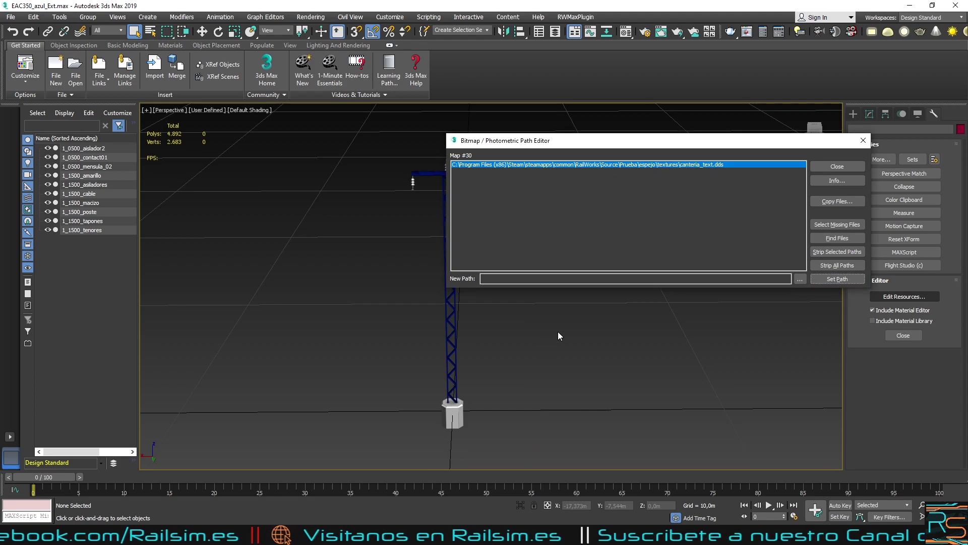
{"action": "left_click", "coordinate": [840, 170]}
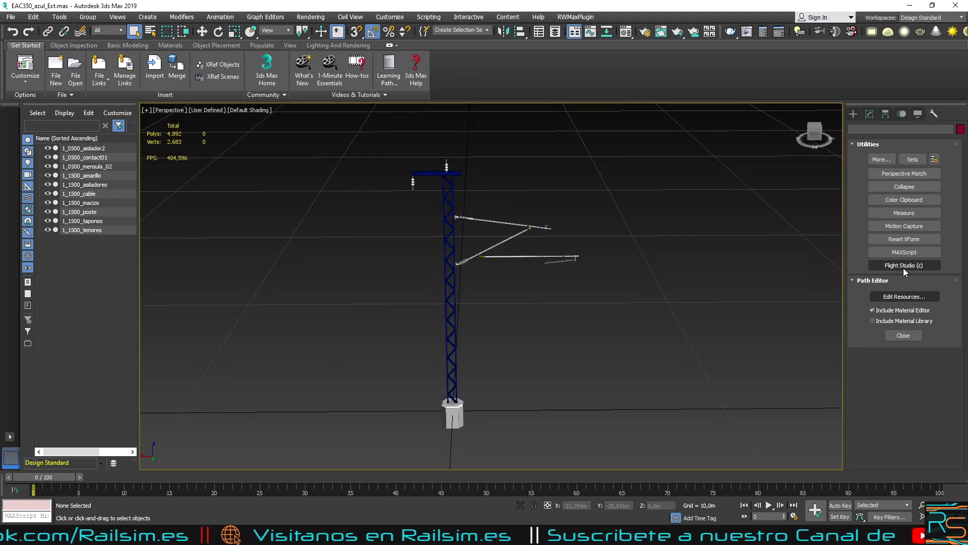
Step: Reopen the Path Editor and set canteria_text.dds back to Prueba\catenaria\textures, then close
{"action": "left_click", "coordinate": [903, 296]}
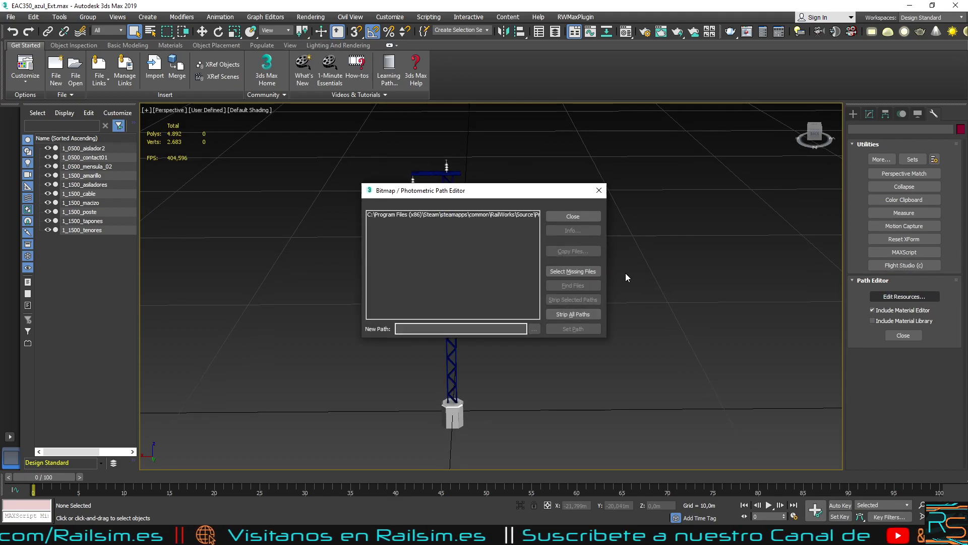
{"action": "left_click_drag", "start_coordinate": [608, 251], "coordinate": [865, 251]}
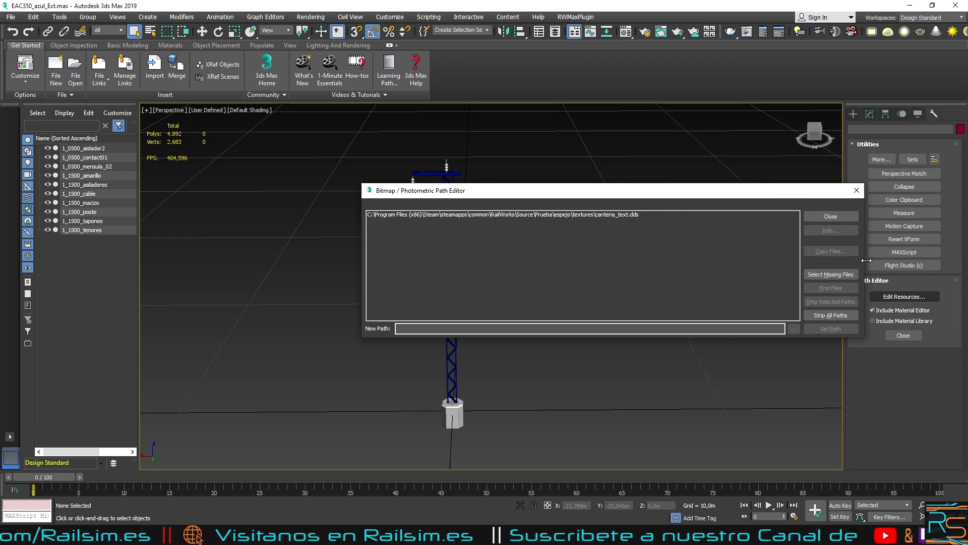
{"action": "left_click", "coordinate": [595, 213]}
{"action": "left_click", "coordinate": [794, 329]}
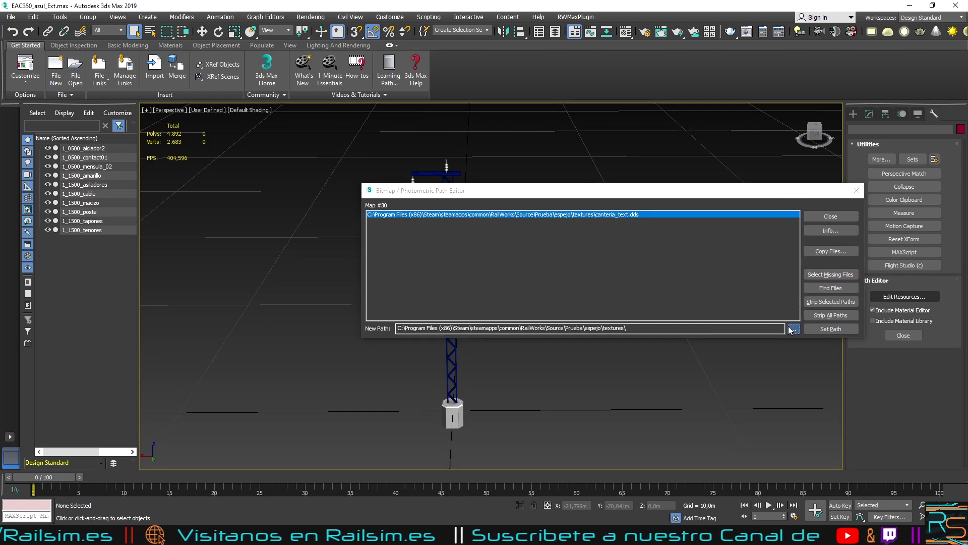
{"action": "left_click", "coordinate": [208, 37]}
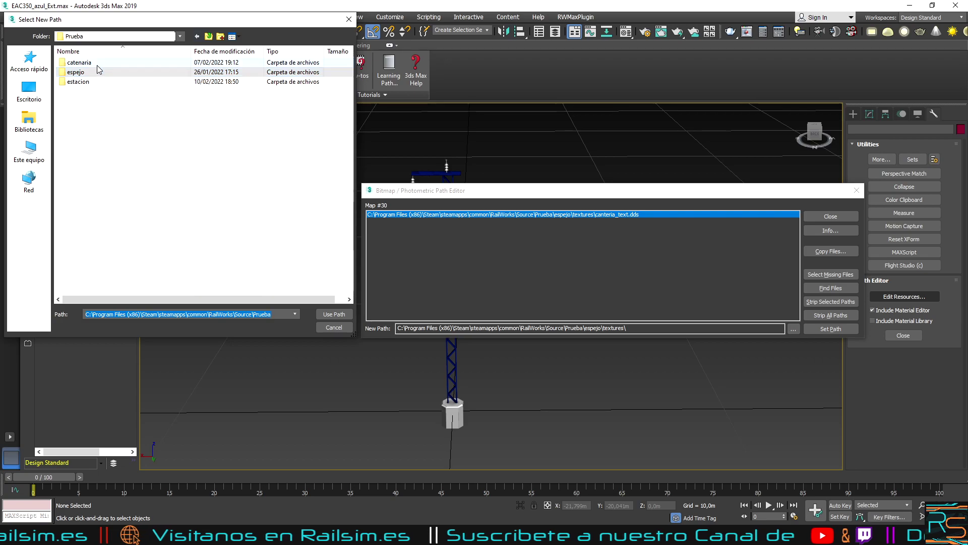
{"action": "double_click", "coordinate": [97, 63]}
{"action": "left_click", "coordinate": [334, 313]}
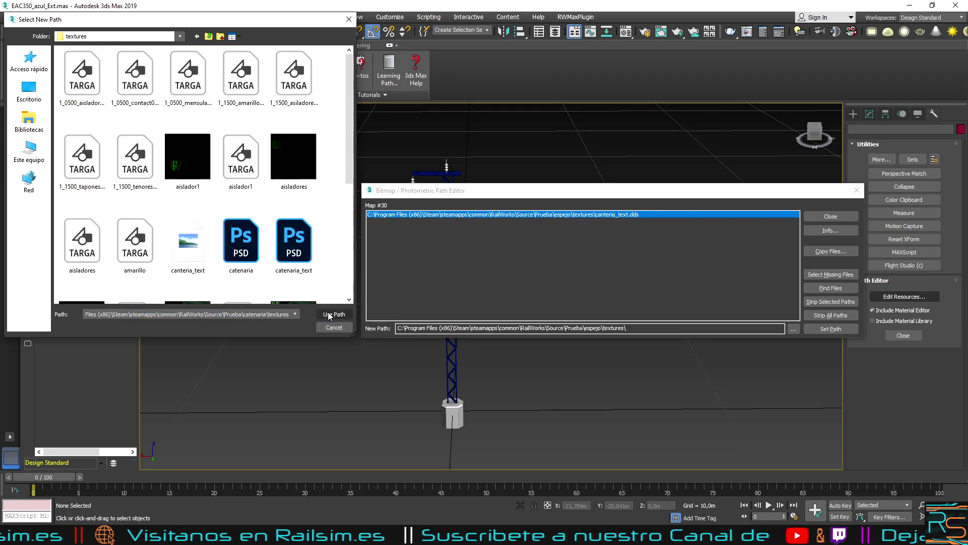
{"action": "left_click", "coordinate": [831, 328]}
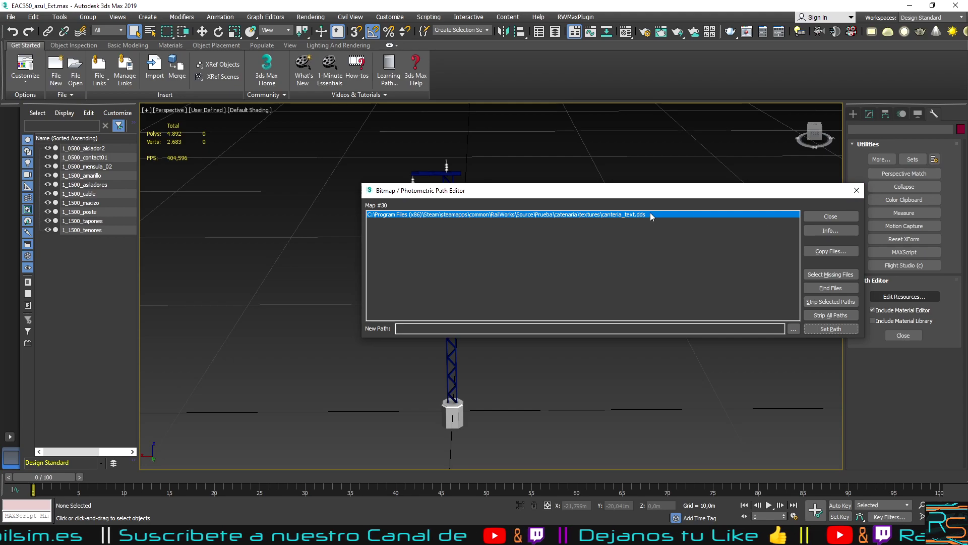
{"action": "left_click", "coordinate": [857, 191]}
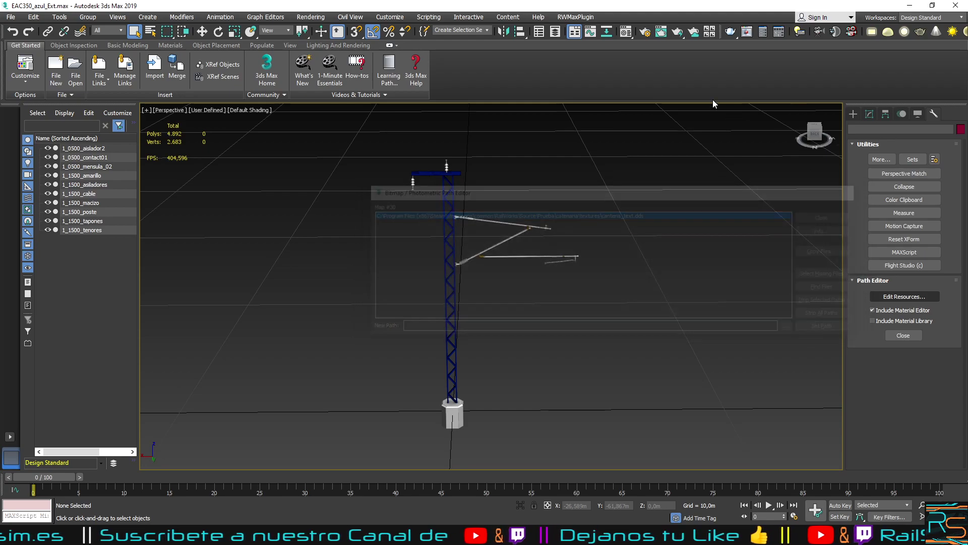
Step: Briefly open and close the Material Editor, then reload the Bitmap/Photometric Paths utility
{"action": "left_click", "coordinate": [626, 31]}
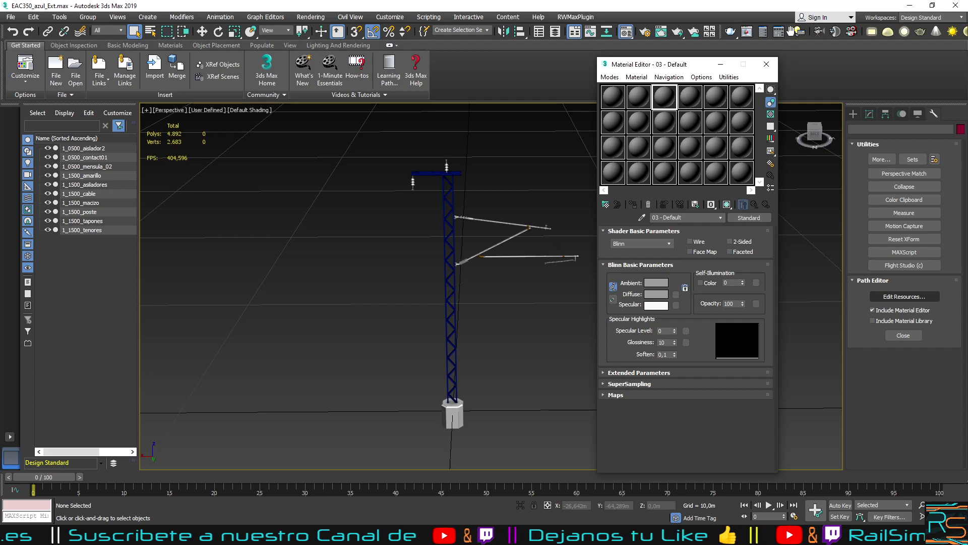
{"action": "left_click", "coordinate": [766, 64]}
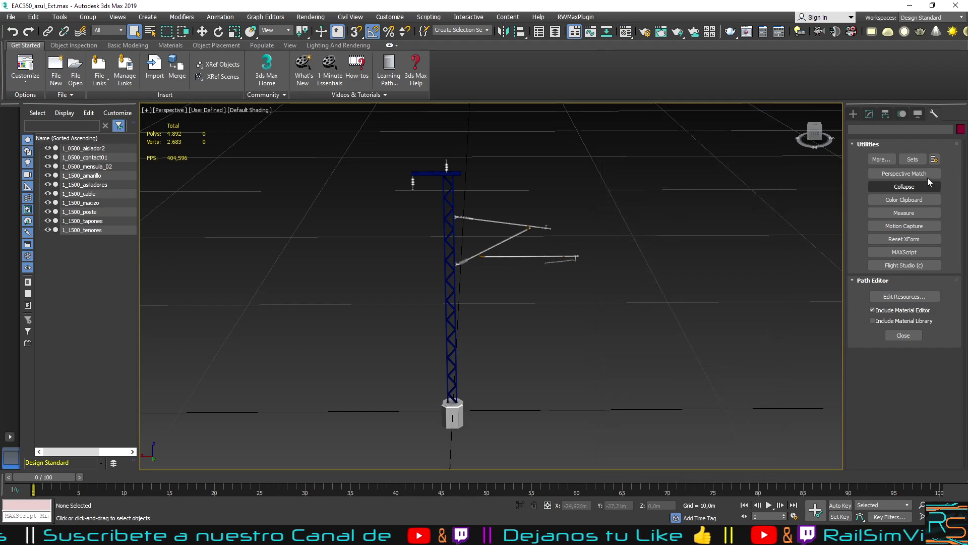
{"action": "left_click", "coordinate": [890, 159]}
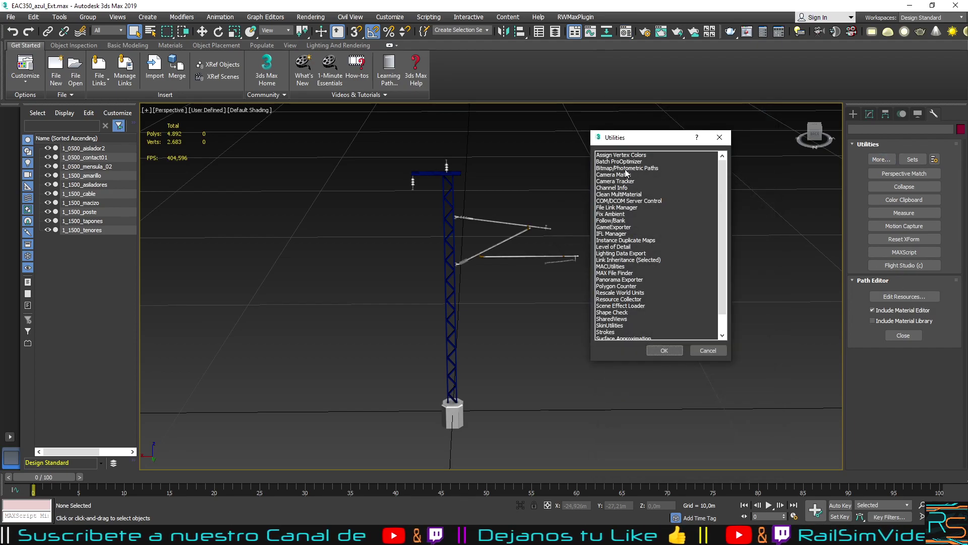
{"action": "left_click", "coordinate": [625, 169]}
{"action": "left_click", "coordinate": [664, 350]}
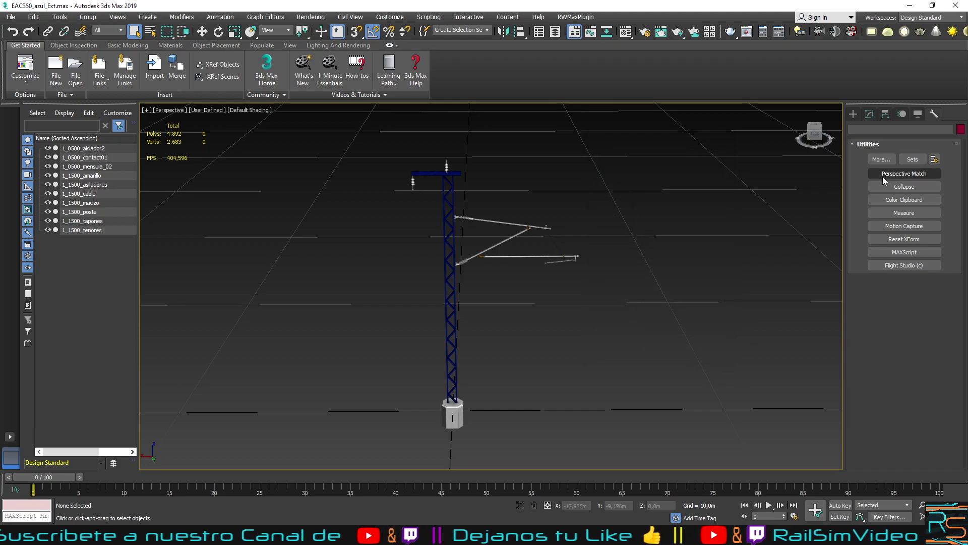
{"action": "left_click", "coordinate": [882, 159]}
{"action": "double_click", "coordinate": [601, 170]}
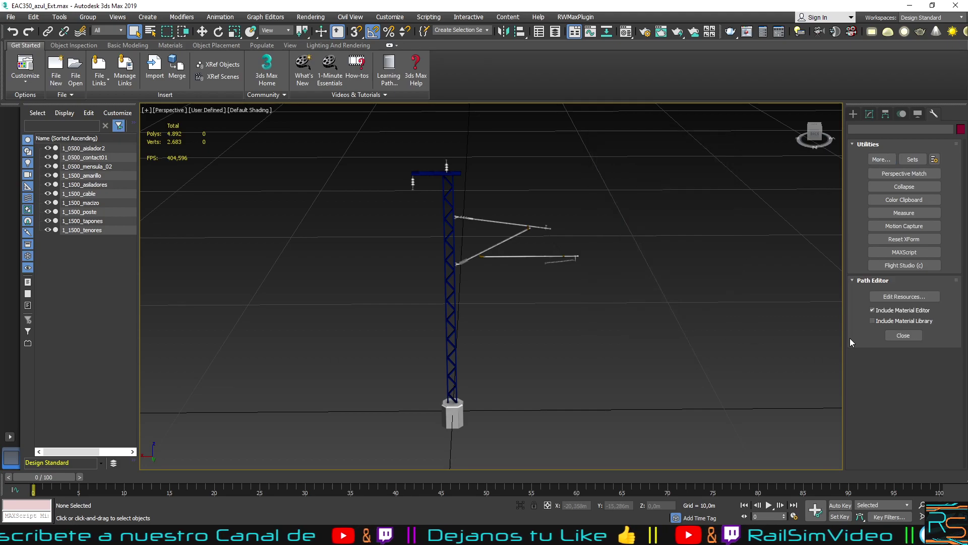
Step: Choose UVW Remove from the additional utilities list and open it
{"action": "left_click", "coordinate": [881, 159]}
{"action": "left_click_drag", "start_coordinate": [660, 143], "coordinate": [635, 133]}
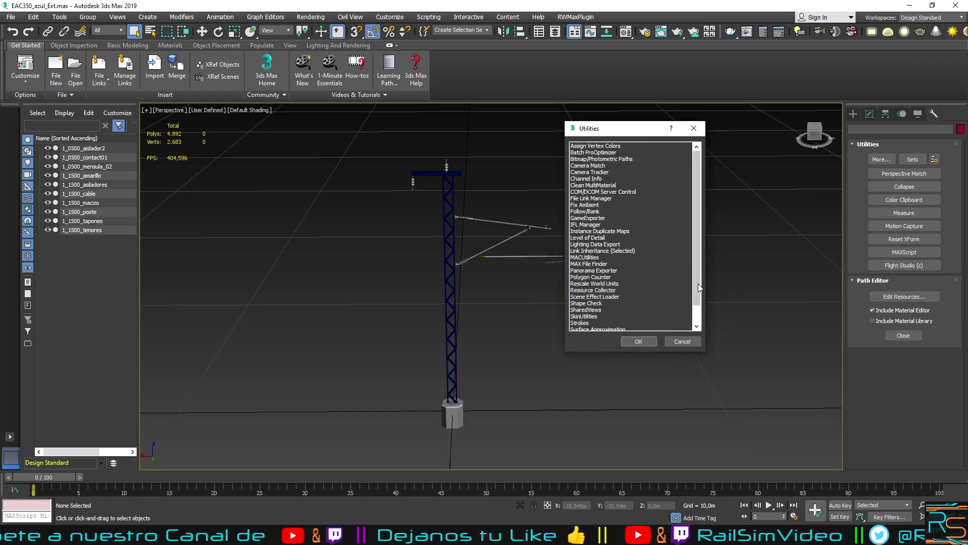
{"action": "scroll", "coordinate": [692, 257], "scroll_direction": "down", "scroll_amount": 1}
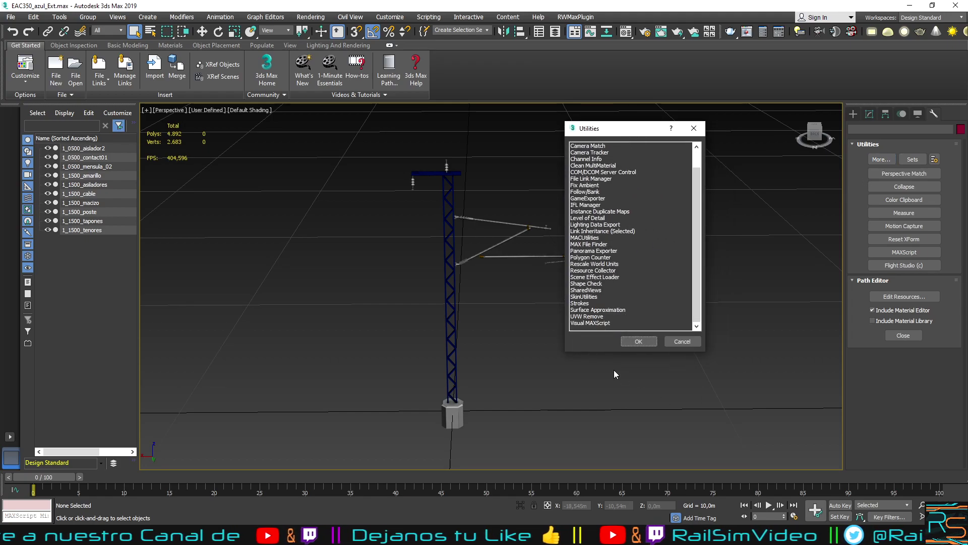
{"action": "left_click", "coordinate": [586, 316]}
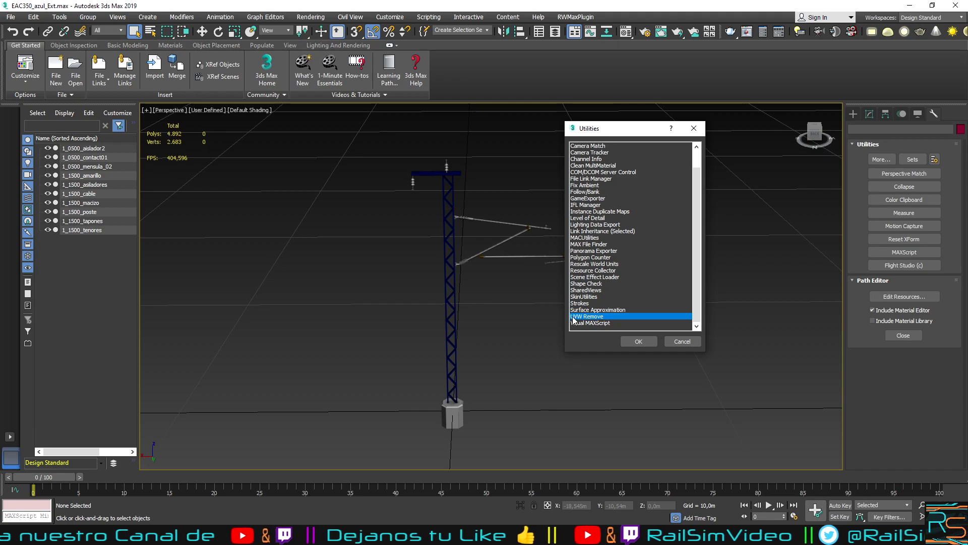
{"action": "left_click", "coordinate": [638, 341]}
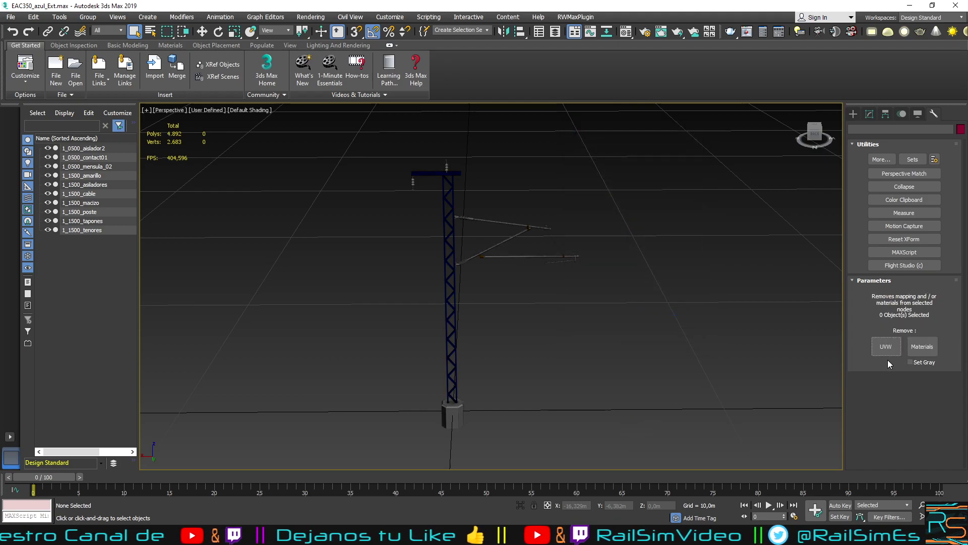
Step: Select all ten pole objects and remove their UVW mapping and materials with UVW Remove
{"action": "left_click", "coordinate": [883, 346]}
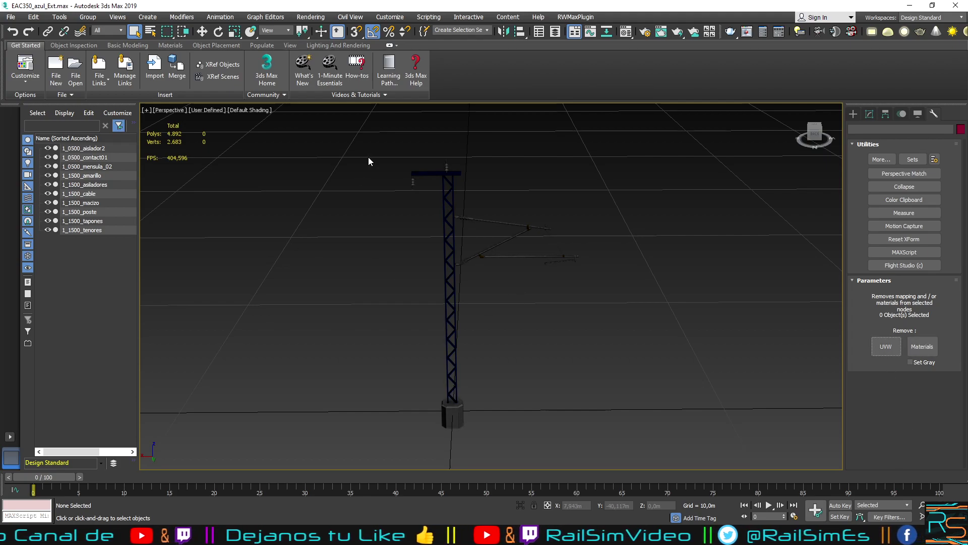
{"action": "left_click_drag", "start_coordinate": [368, 145], "coordinate": [316, 265]}
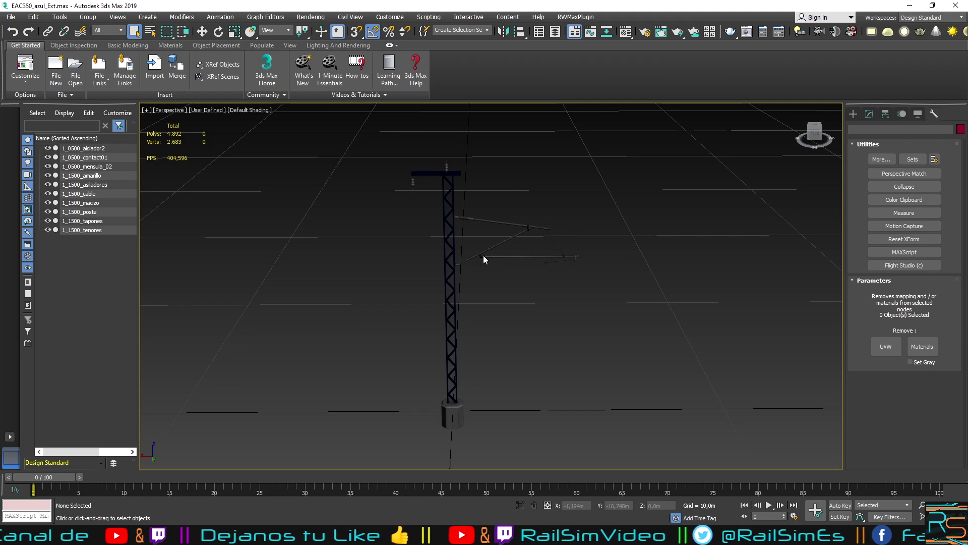
{"action": "left_click_drag", "start_coordinate": [365, 146], "coordinate": [637, 490]}
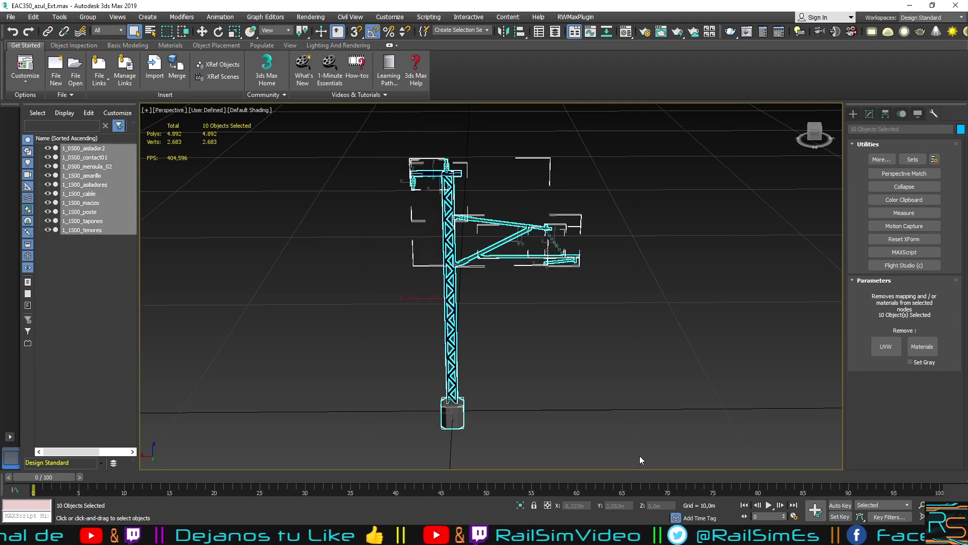
{"action": "left_click", "coordinate": [889, 347]}
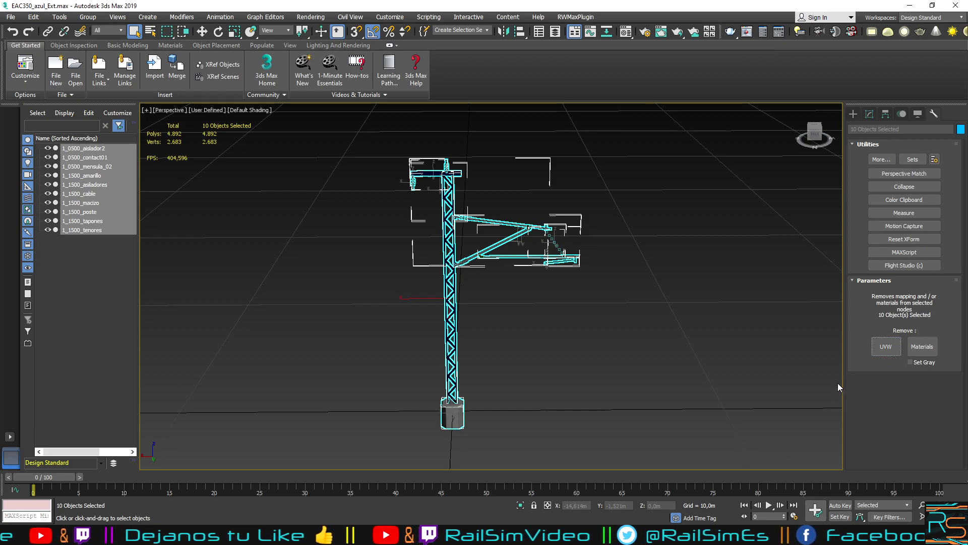
{"action": "left_click", "coordinate": [521, 280]}
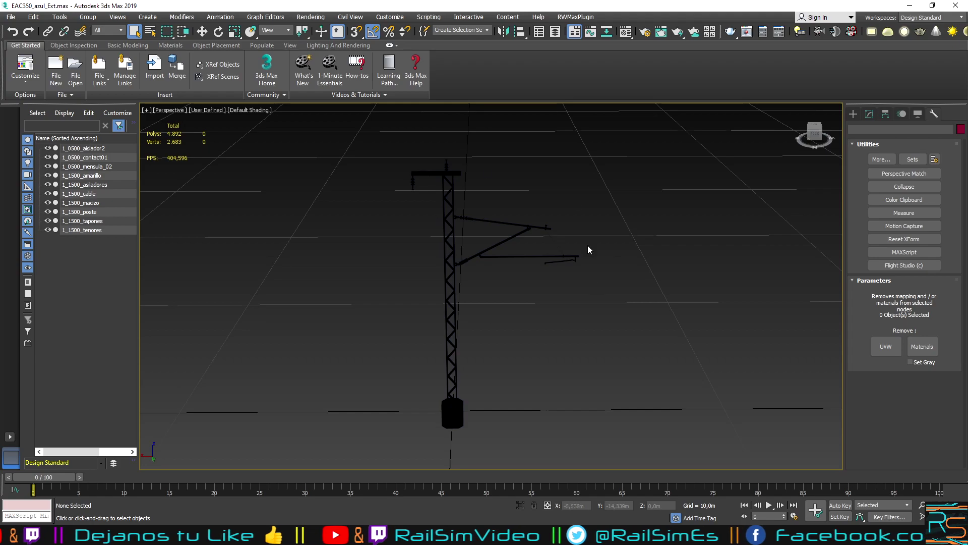
{"action": "left_click_drag", "start_coordinate": [399, 148], "coordinate": [576, 407]}
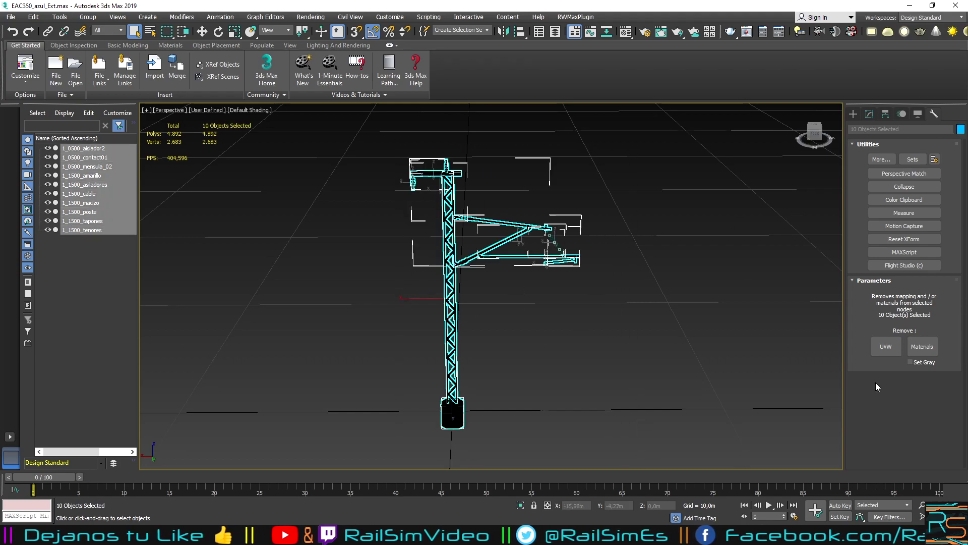
{"action": "left_click", "coordinate": [926, 348]}
{"action": "left_click", "coordinate": [549, 390]}
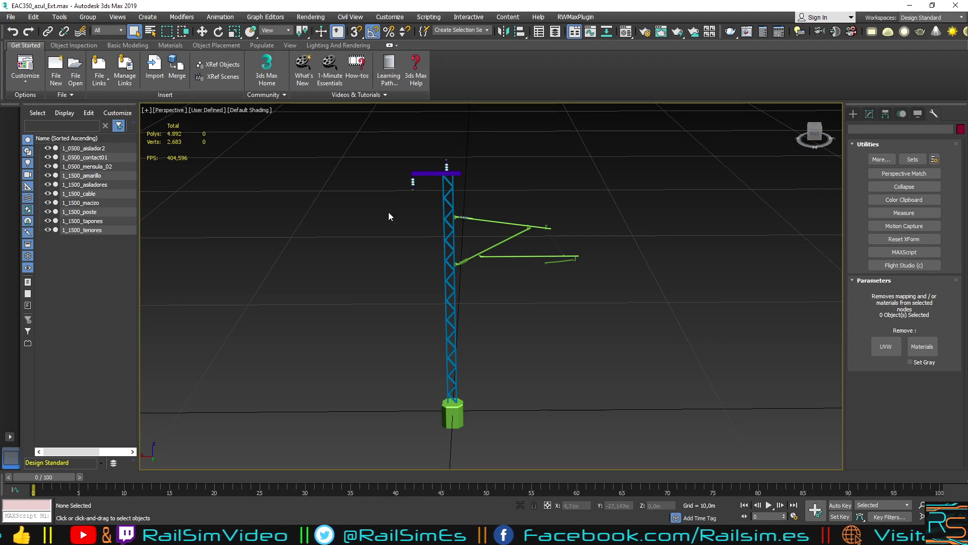
Step: Add an Unwrap UVW modifier to bracket 1_0500_mensula_02 and open its UV editor
{"action": "left_click", "coordinate": [502, 225]}
{"action": "left_click", "coordinate": [182, 19]}
{"action": "mouse_move", "coordinate": [191, 142]}
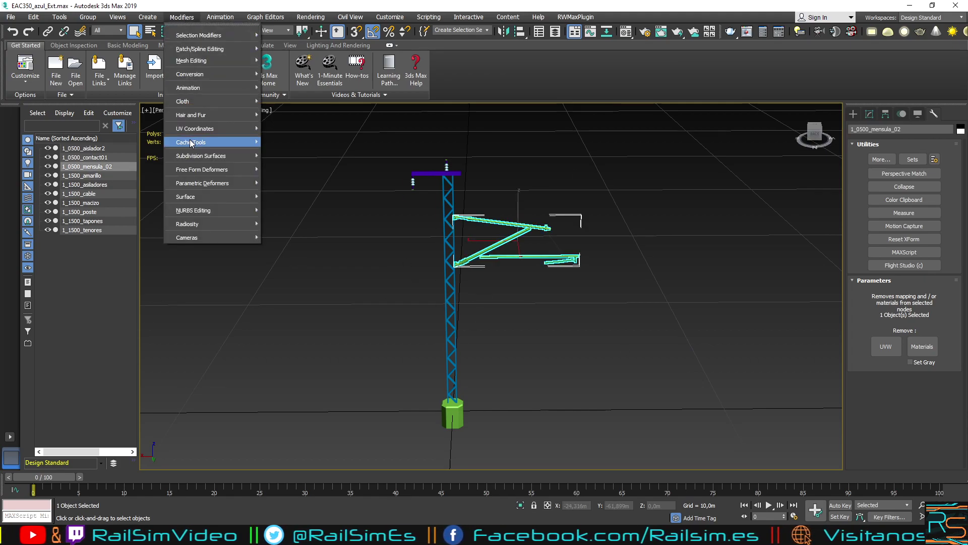
{"action": "left_click", "coordinate": [299, 171]}
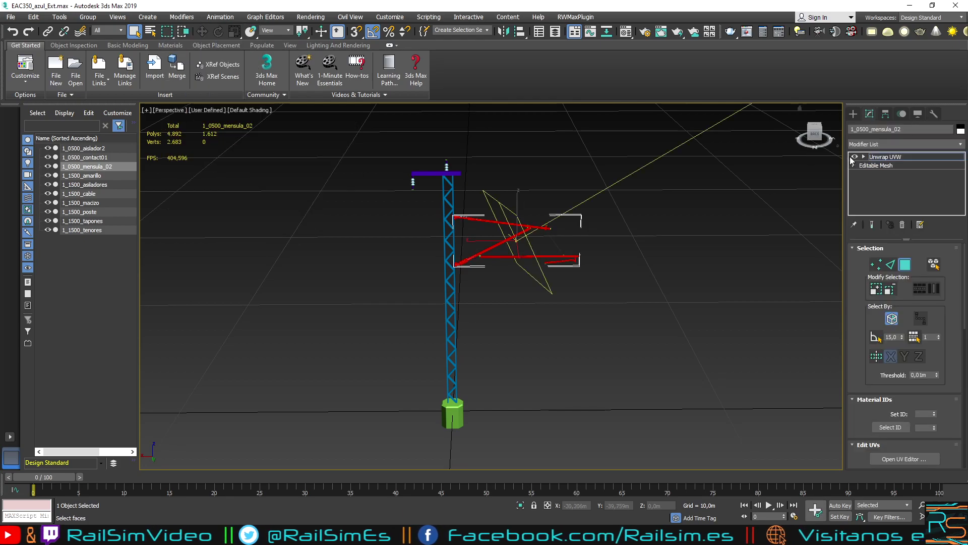
{"action": "left_click", "coordinate": [863, 158]}
{"action": "left_click", "coordinate": [903, 458]}
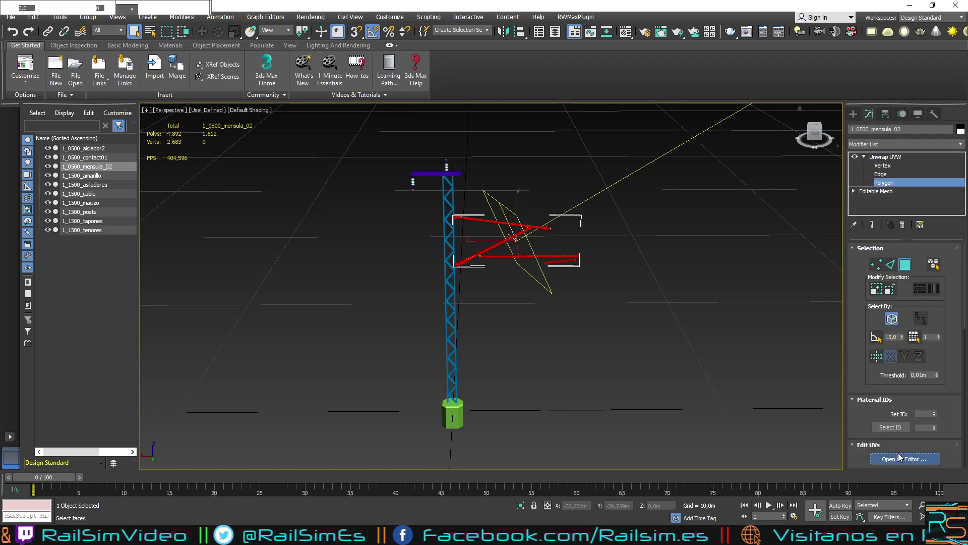
Step: Select all the bracket's UVs and apply Normal Mapping set to Box Mapping
{"action": "middle_click_drag", "start_coordinate": [72, 177], "coordinate": [120, 181]}
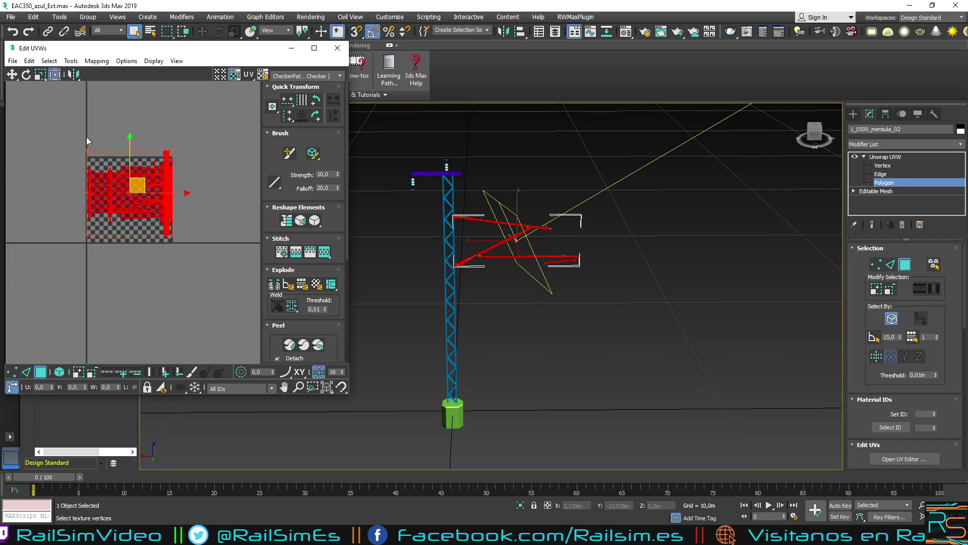
{"action": "left_click", "coordinate": [206, 310]}
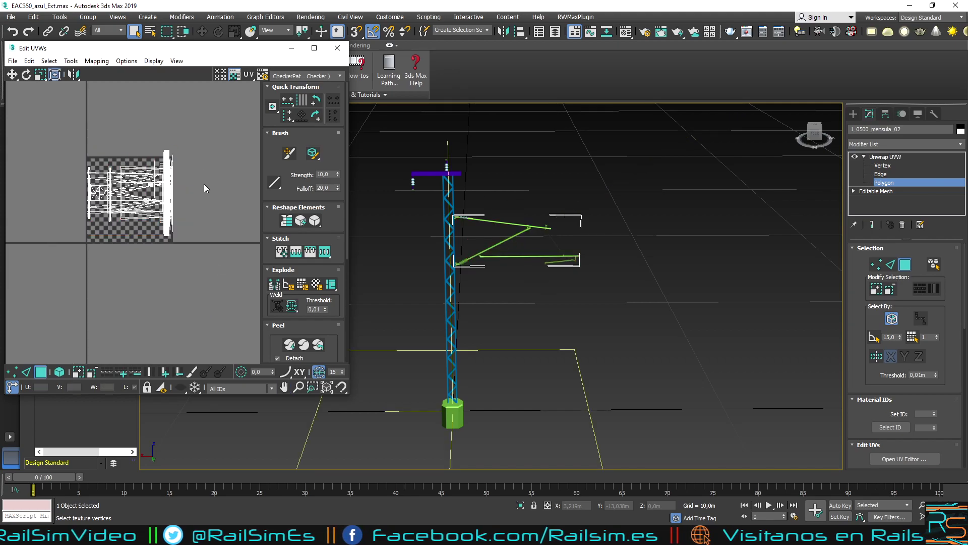
{"action": "left_click_drag", "start_coordinate": [198, 162], "coordinate": [31, 305]}
{"action": "left_click", "coordinate": [97, 60]}
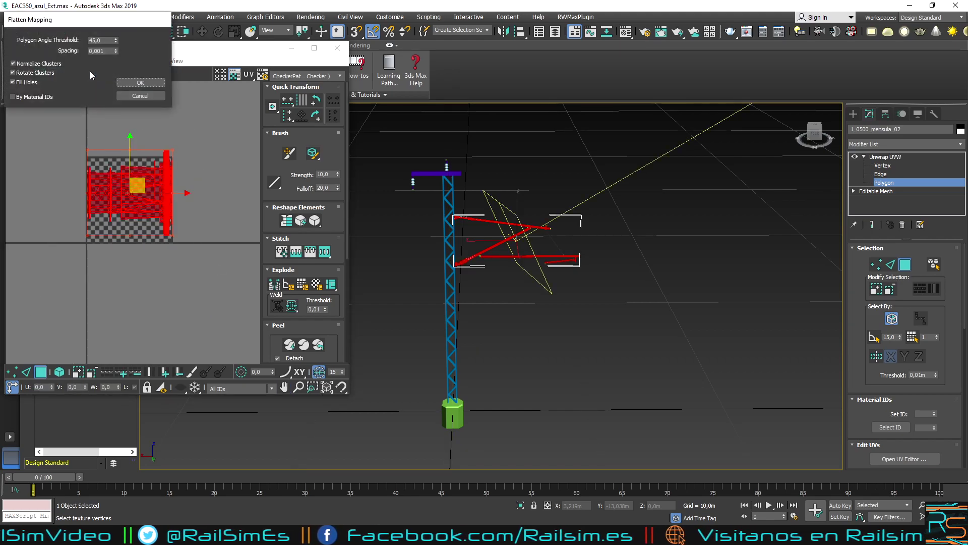
{"action": "left_click", "coordinate": [123, 94]}
{"action": "left_click", "coordinate": [97, 60]}
{"action": "left_click", "coordinate": [101, 83]}
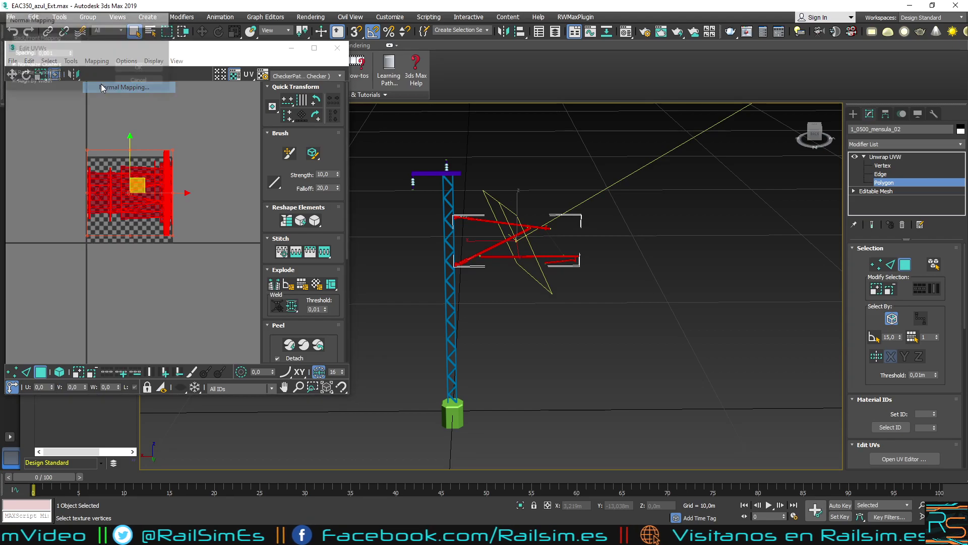
{"action": "left_click", "coordinate": [76, 38]}
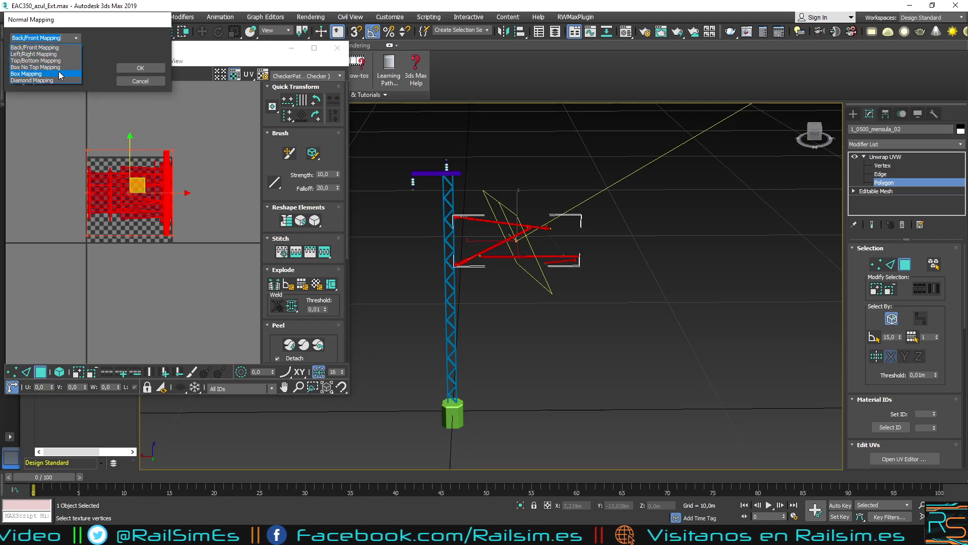
{"action": "left_click", "coordinate": [59, 74]}
{"action": "left_click", "coordinate": [140, 67]}
Step: Review the box-mapped UV layout, close the UV editor and return to UVW Remove
{"action": "scroll", "coordinate": [190, 189], "scroll_direction": "up", "scroll_amount": 3}
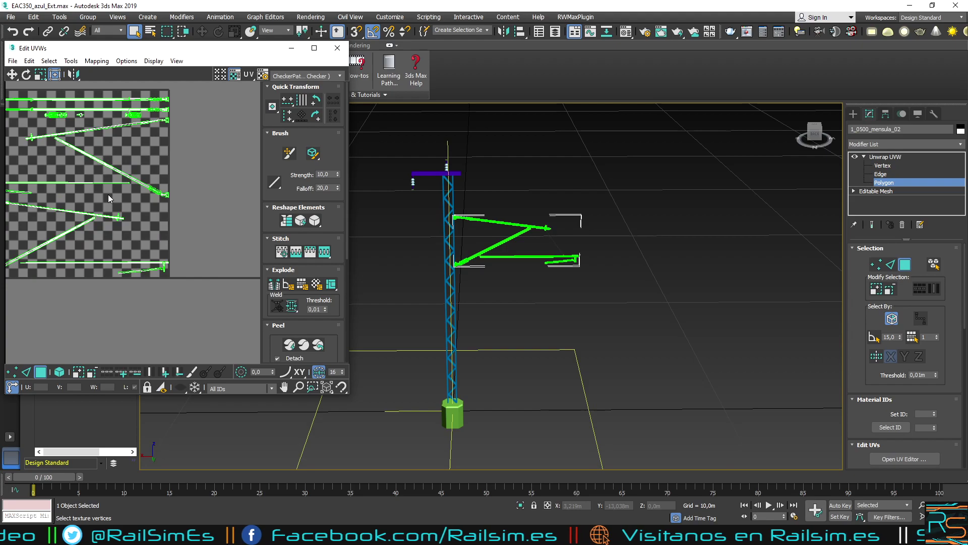
{"action": "middle_click_drag", "start_coordinate": [107, 198], "coordinate": [158, 174]}
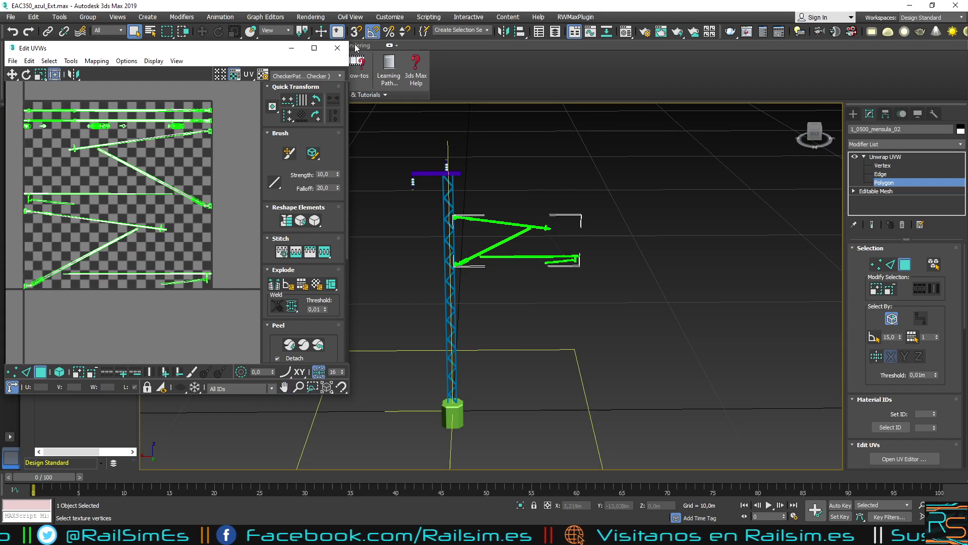
{"action": "key", "text": "ctrl+a"}
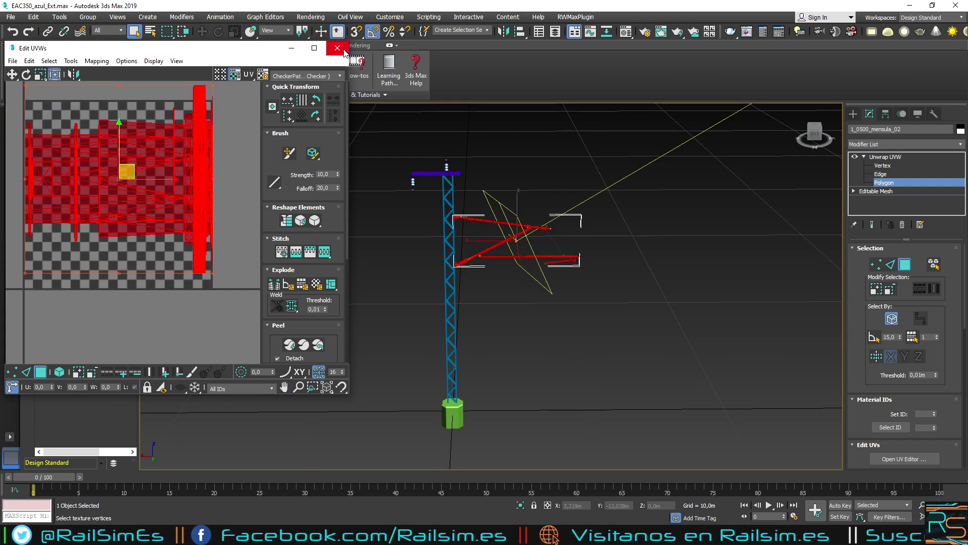
{"action": "left_click", "coordinate": [337, 48]}
{"action": "left_click", "coordinate": [933, 114]}
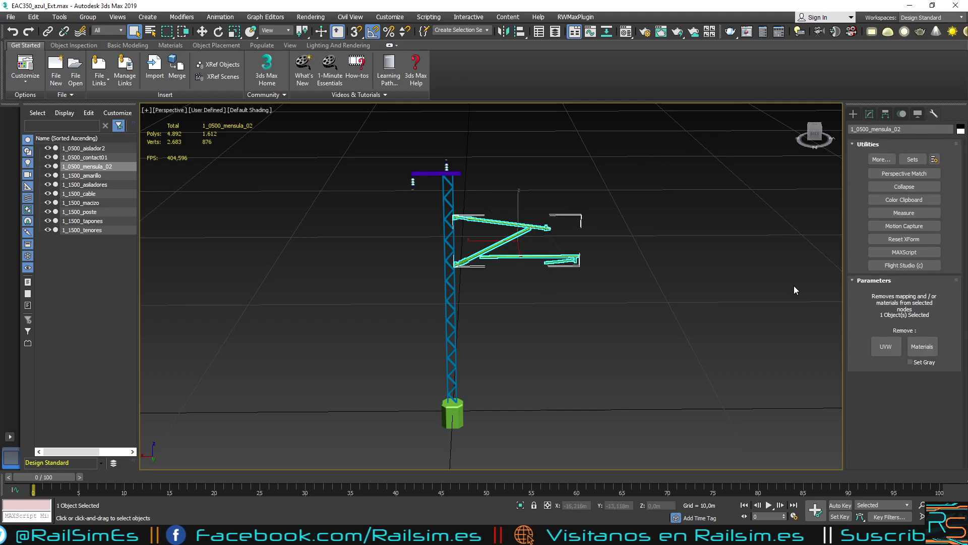
Step: Strip UVW mapping and materials from all ten pole objects again, dismissing the warning
{"action": "left_click_drag", "start_coordinate": [738, 156], "coordinate": [315, 438]}
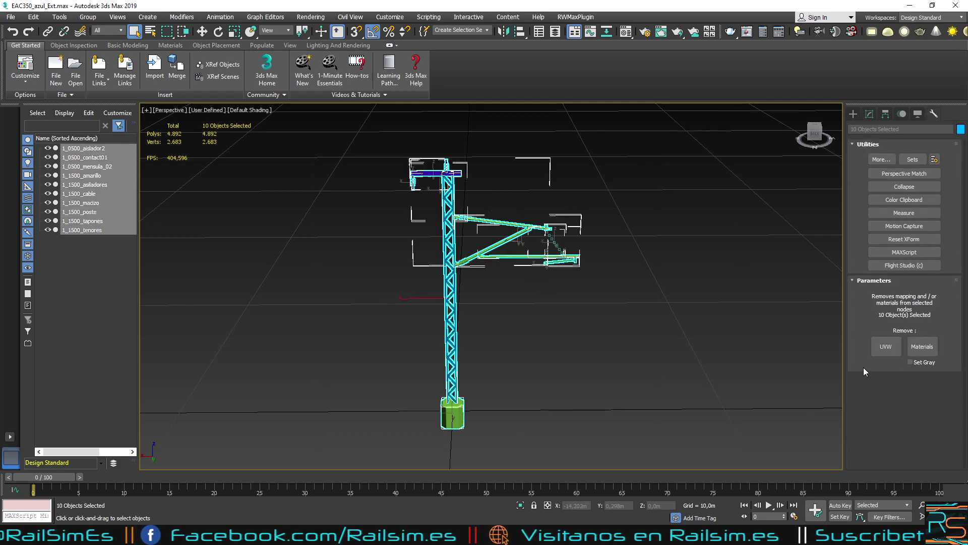
{"action": "left_click", "coordinate": [886, 346]}
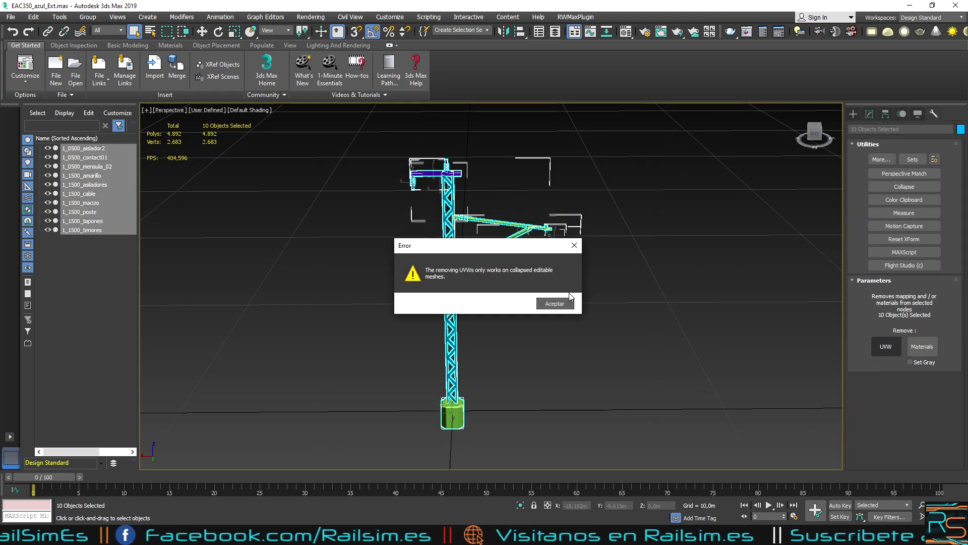
{"action": "left_click", "coordinate": [564, 302]}
{"action": "left_click", "coordinate": [923, 346]}
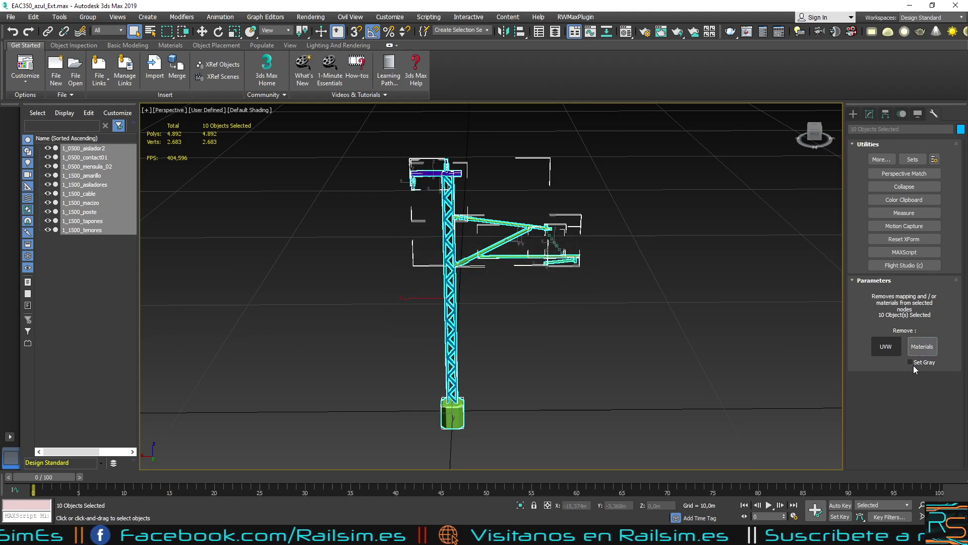
{"action": "left_click", "coordinate": [642, 365]}
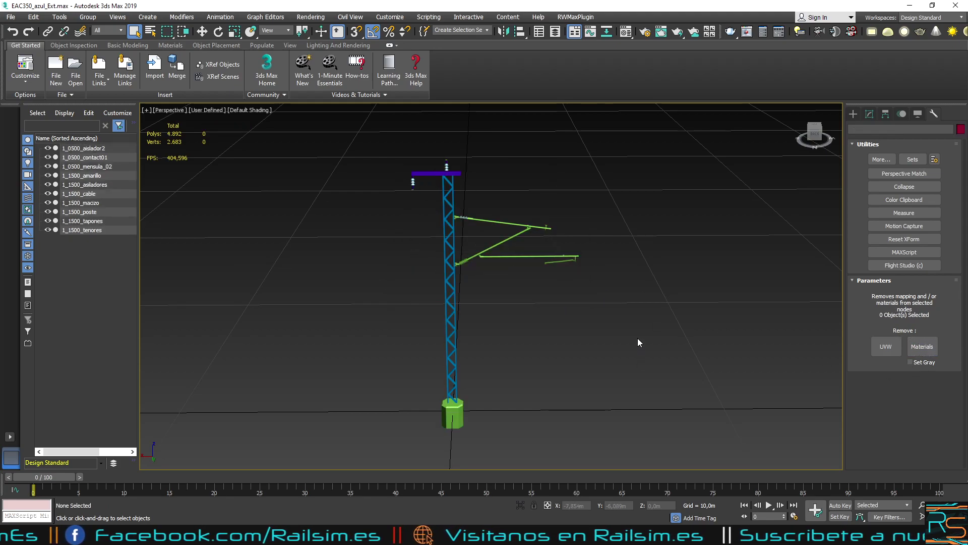
Step: Open the Material Editor, check the tower 1_1500_poste, then close the editor
{"action": "left_click", "coordinate": [626, 32]}
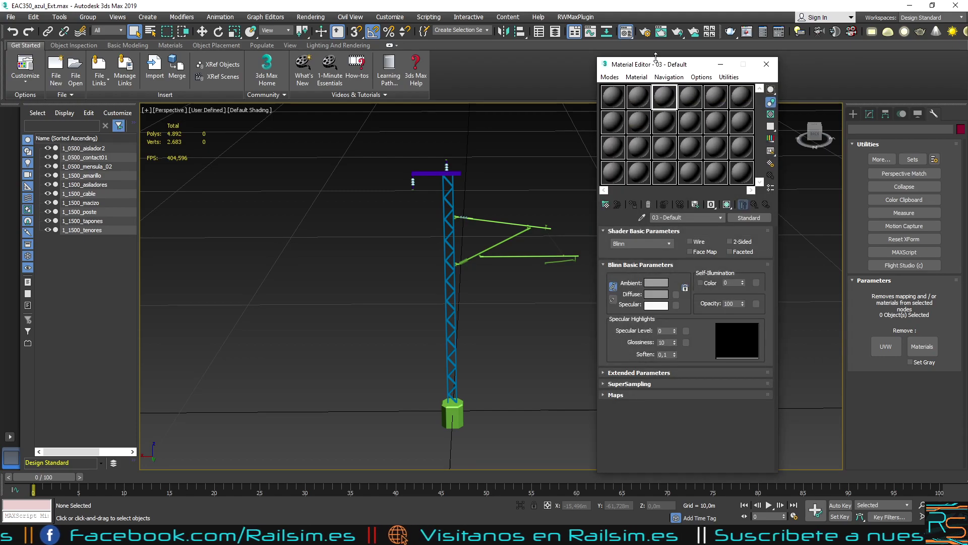
{"action": "left_click_drag", "start_coordinate": [655, 68], "coordinate": [669, 57]}
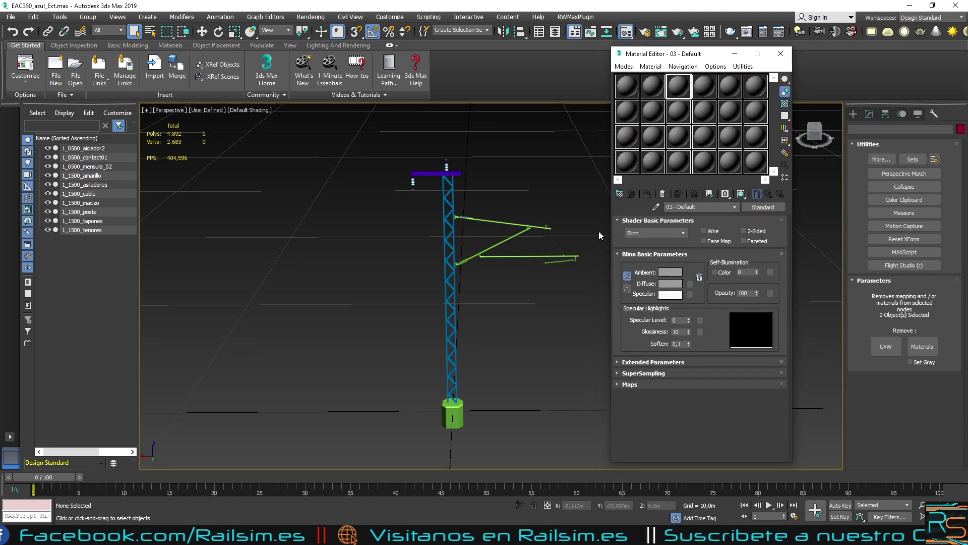
{"action": "left_click", "coordinate": [454, 308]}
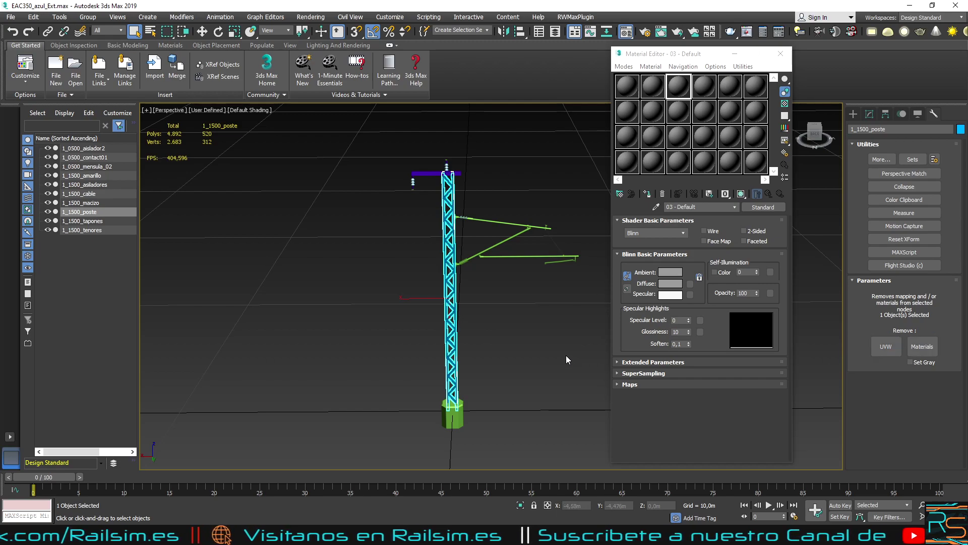
{"action": "left_click", "coordinate": [527, 315]}
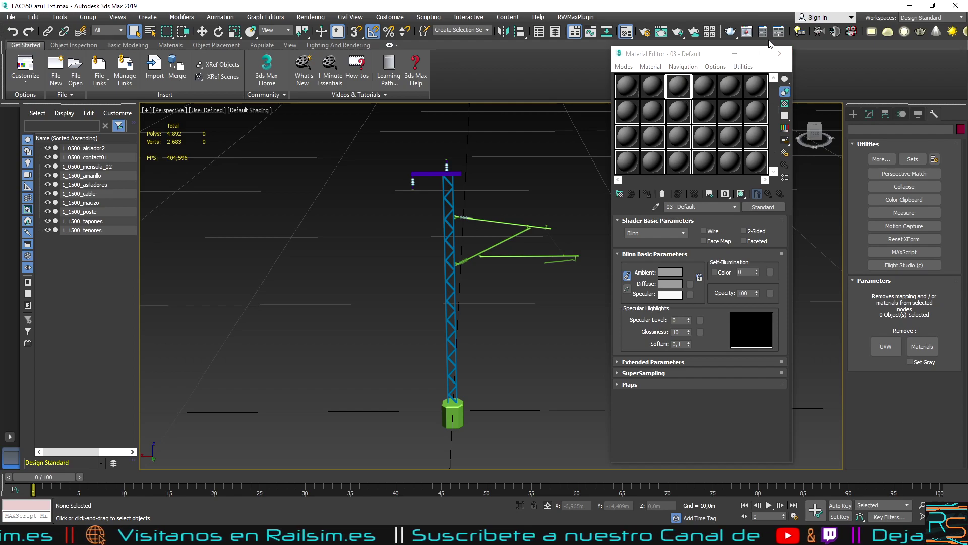
{"action": "left_click", "coordinate": [780, 54]}
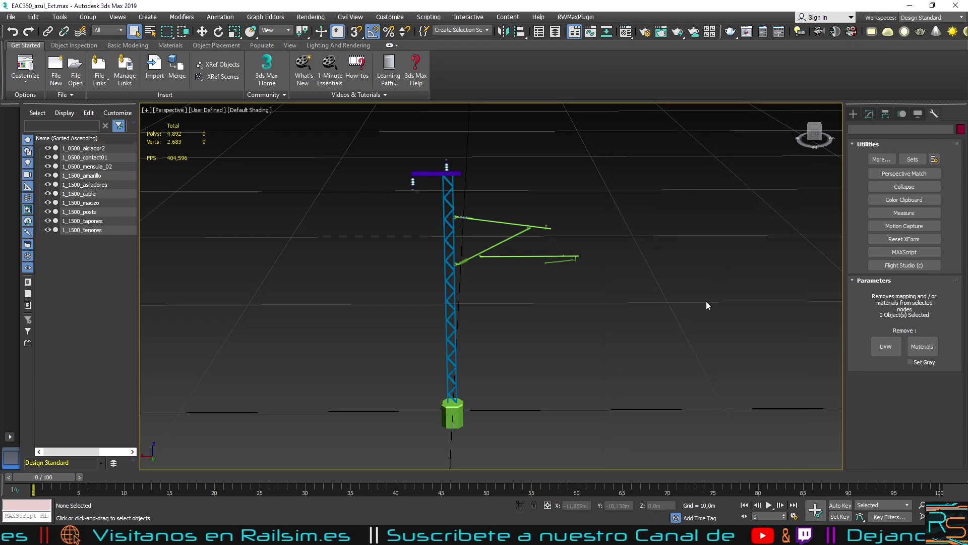
Step: Load the Bitmap/Photometric Paths utility from the additional utilities list
{"action": "left_click", "coordinate": [882, 162]}
{"action": "left_click_drag", "start_coordinate": [697, 194], "coordinate": [697, 217]}
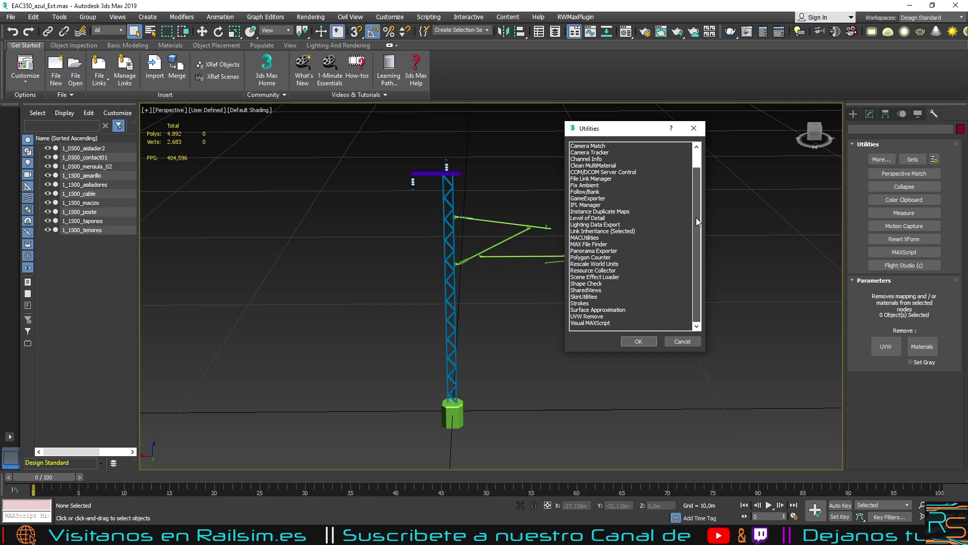
{"action": "left_click", "coordinate": [589, 317]}
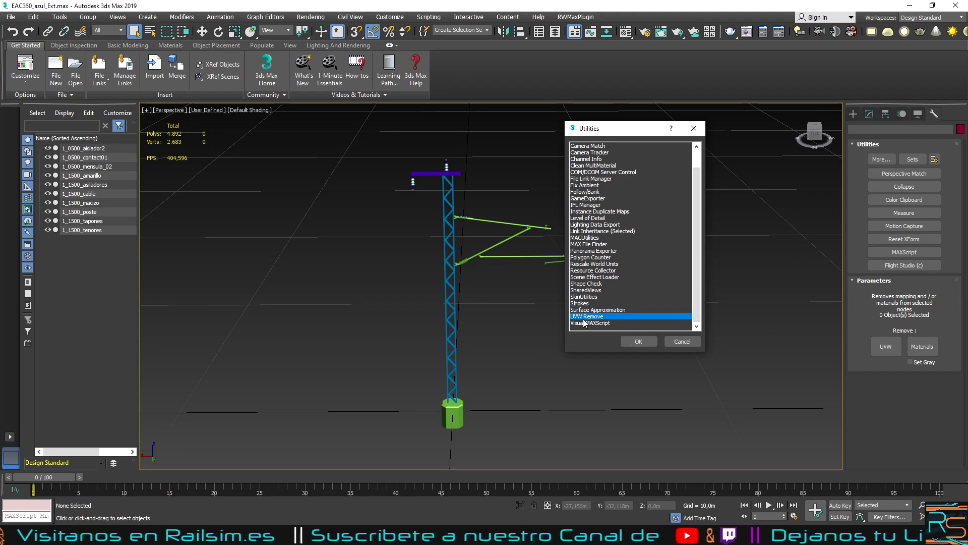
{"action": "left_click_drag", "start_coordinate": [696, 290], "coordinate": [712, 223]}
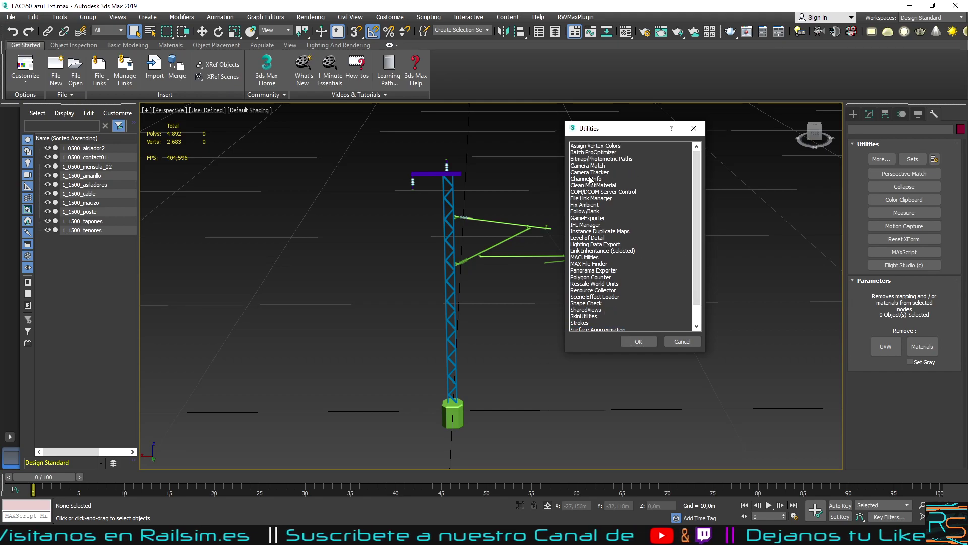
{"action": "left_click", "coordinate": [598, 159]}
{"action": "left_click", "coordinate": [638, 341]}
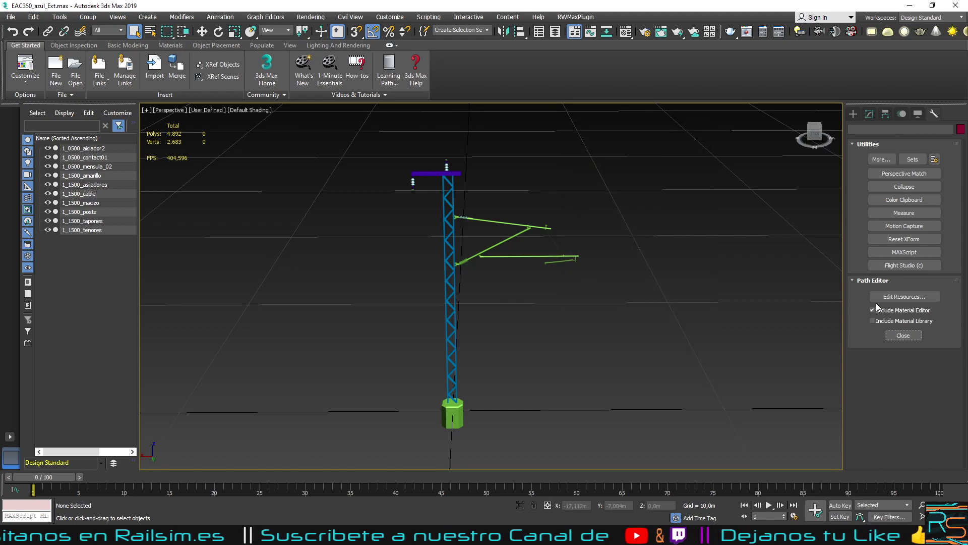
Step: Widen the Path Editor to inspect canteria_text.dds's full path, then close it
{"action": "left_click", "coordinate": [888, 297]}
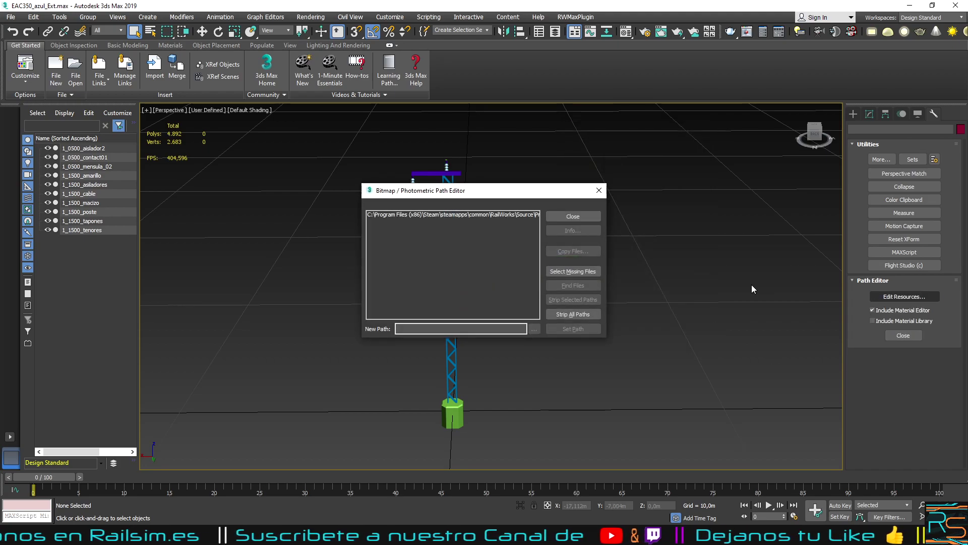
{"action": "left_click_drag", "start_coordinate": [607, 246], "coordinate": [677, 246]}
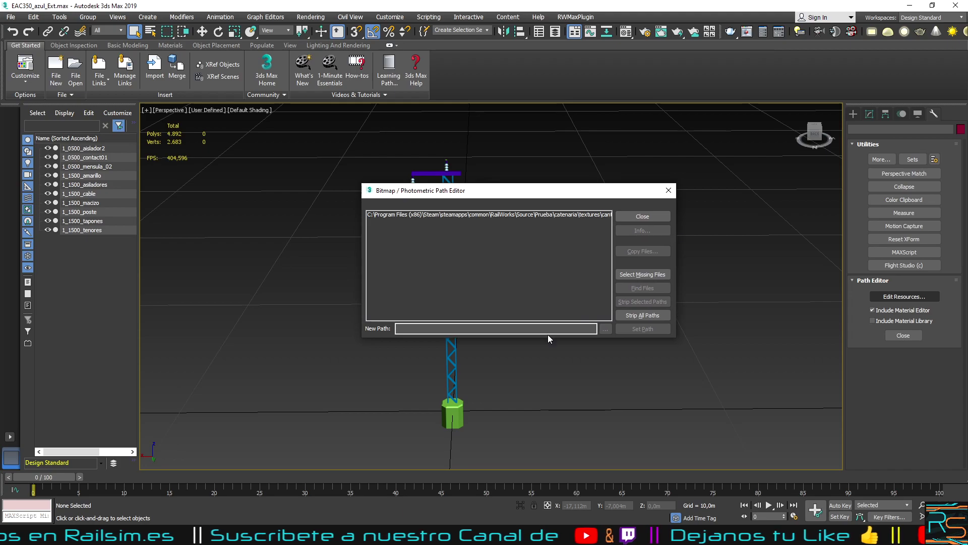
{"action": "left_click", "coordinate": [560, 215]}
{"action": "left_click_drag", "start_coordinate": [675, 231], "coordinate": [768, 231]}
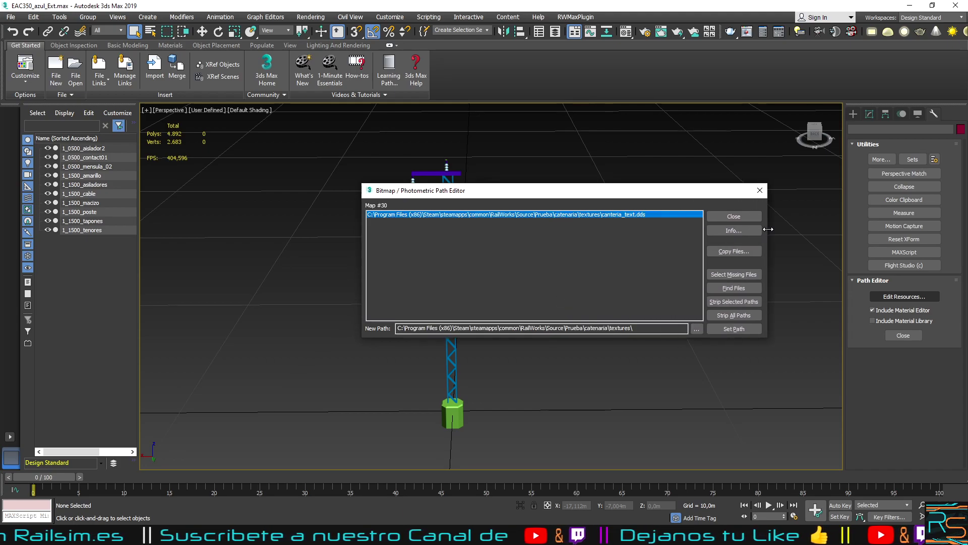
{"action": "left_click", "coordinate": [760, 190]}
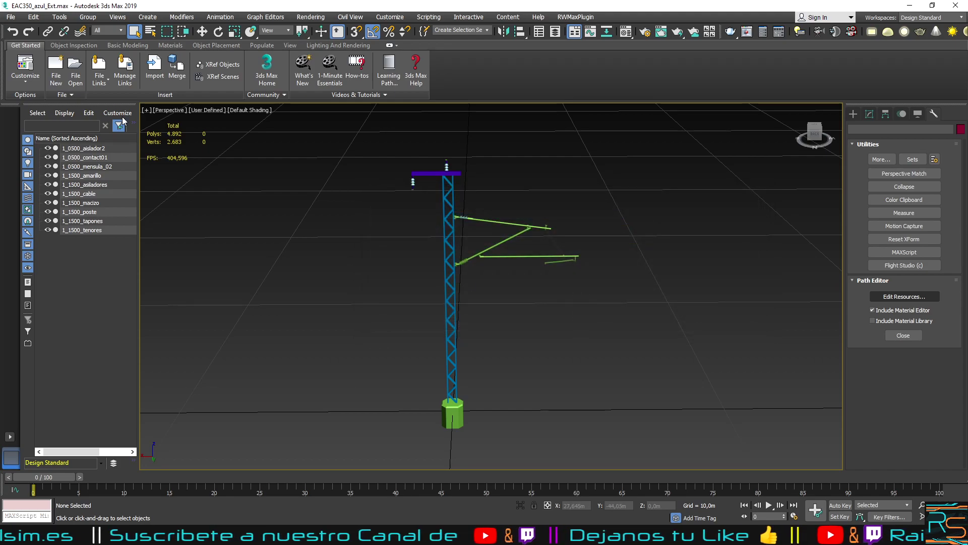
{"action": "left_click", "coordinate": [10, 17]}
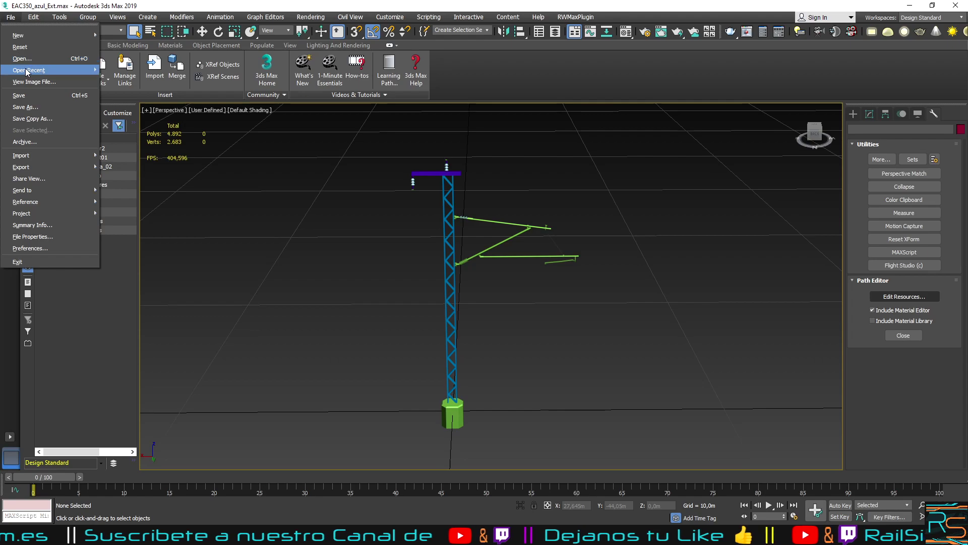
Step: Open recent atocha_1.max without saving, dismissing the Missing DLLs and Scene Converter dialogs
{"action": "mouse_move", "coordinate": [29, 69]}
{"action": "left_click", "coordinate": [126, 87]}
{"action": "left_click", "coordinate": [483, 282]}
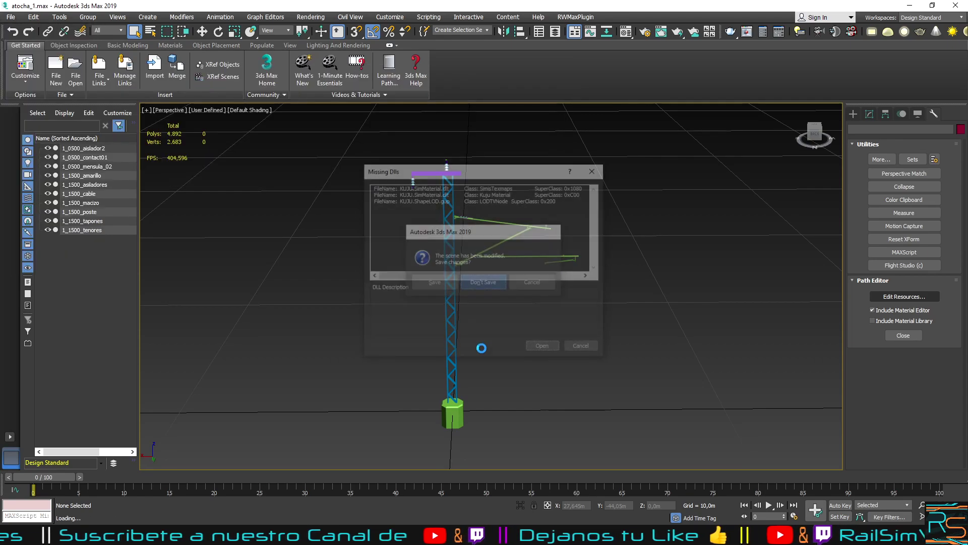
{"action": "left_click", "coordinate": [535, 347]}
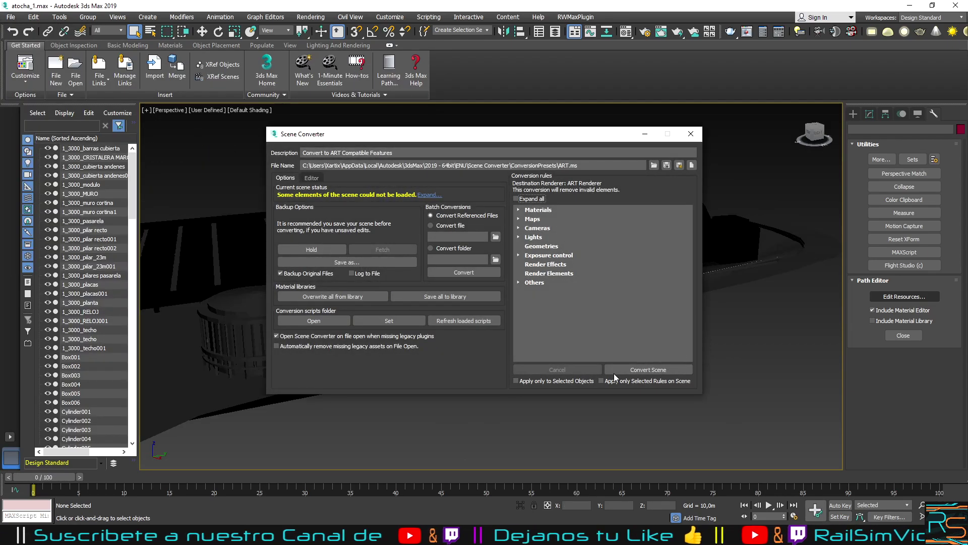
{"action": "left_click", "coordinate": [613, 372]}
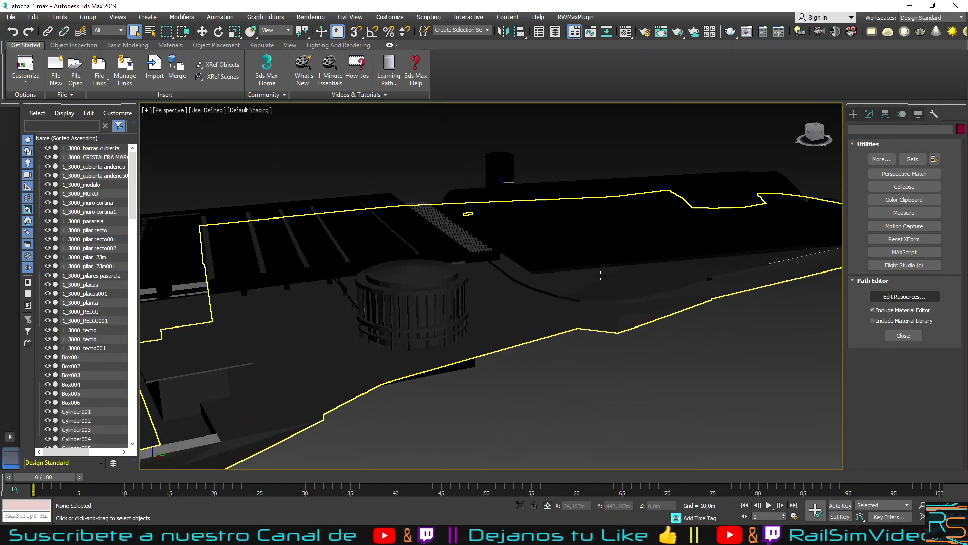
Step: Toggle wireframe, then pan, zoom and orbit to a low side view of the domed canopy
{"action": "key", "text": "F3"}
{"action": "middle_click_drag", "start_coordinate": [551, 331], "coordinate": [690, 249], "text": "alt"}
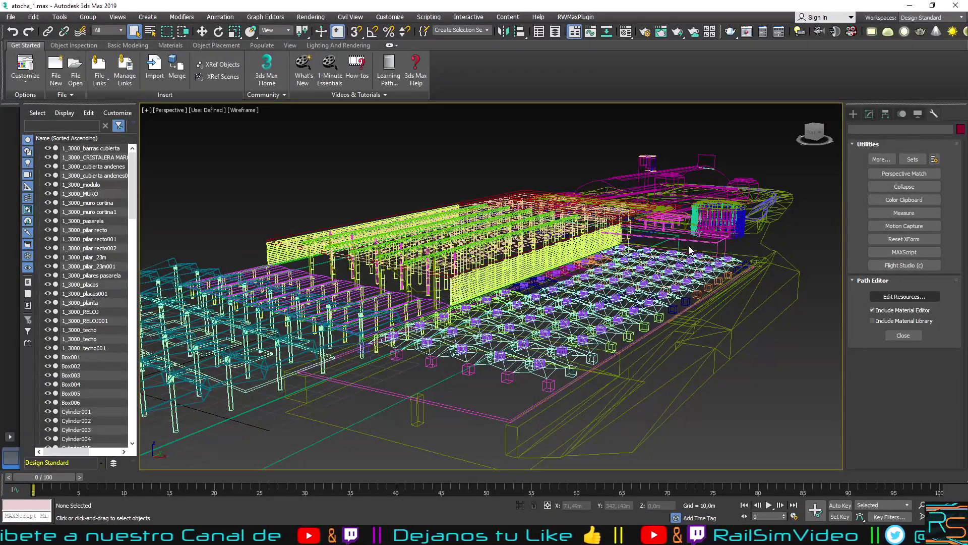
{"action": "key", "text": "F3"}
{"action": "middle_click_drag", "start_coordinate": [599, 253], "coordinate": [680, 260]}
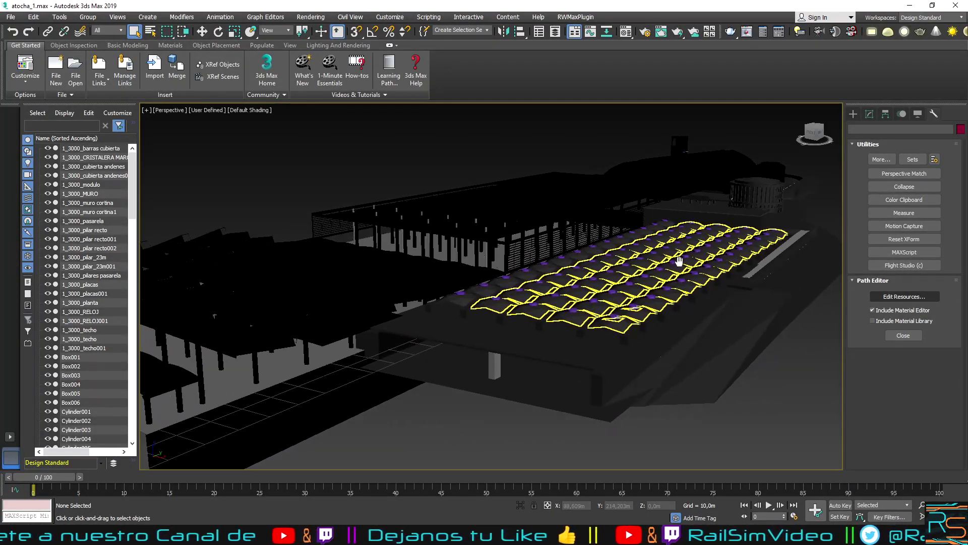
{"action": "scroll", "coordinate": [666, 262], "scroll_direction": "down", "scroll_amount": 5}
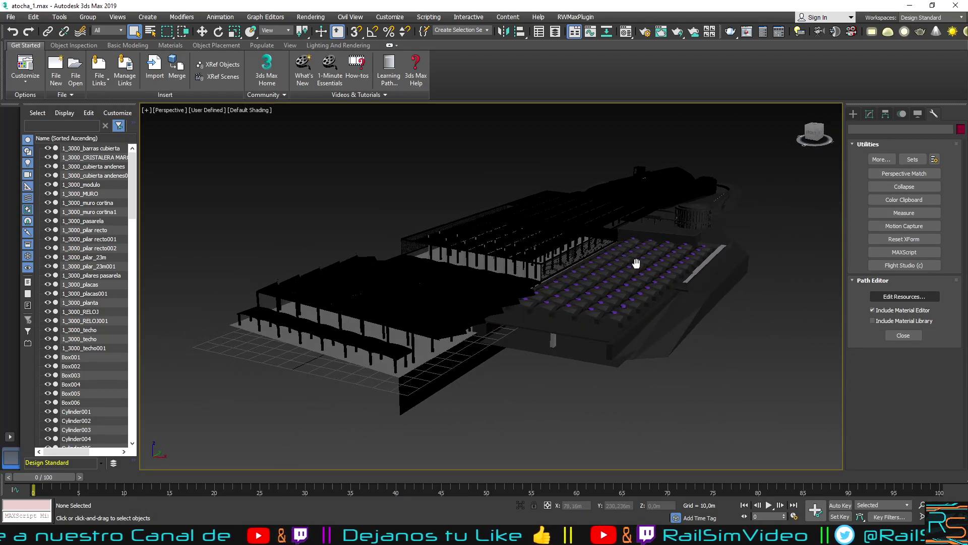
{"action": "scroll", "coordinate": [637, 263], "scroll_direction": "up", "scroll_amount": 3}
{"action": "scroll", "coordinate": [626, 268], "scroll_direction": "up", "scroll_amount": 3}
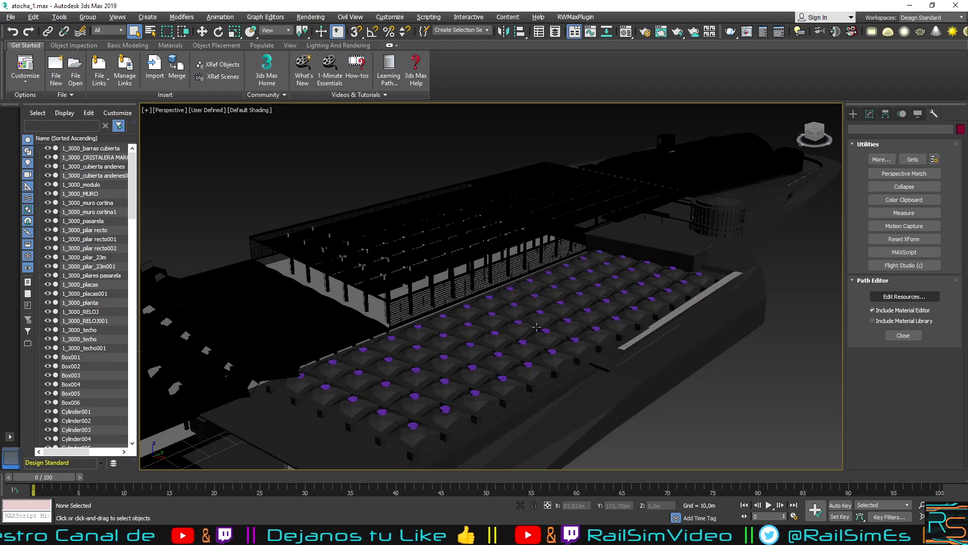
{"action": "mouse_move", "coordinate": [604, 270]}
{"action": "middle_mouse_down", "text": "alt"}
{"action": "mouse_move", "coordinate": [572, 313]}
{"action": "mouse_move", "coordinate": [526, 331]}
{"action": "middle_mouse_up", "text": "alt"}
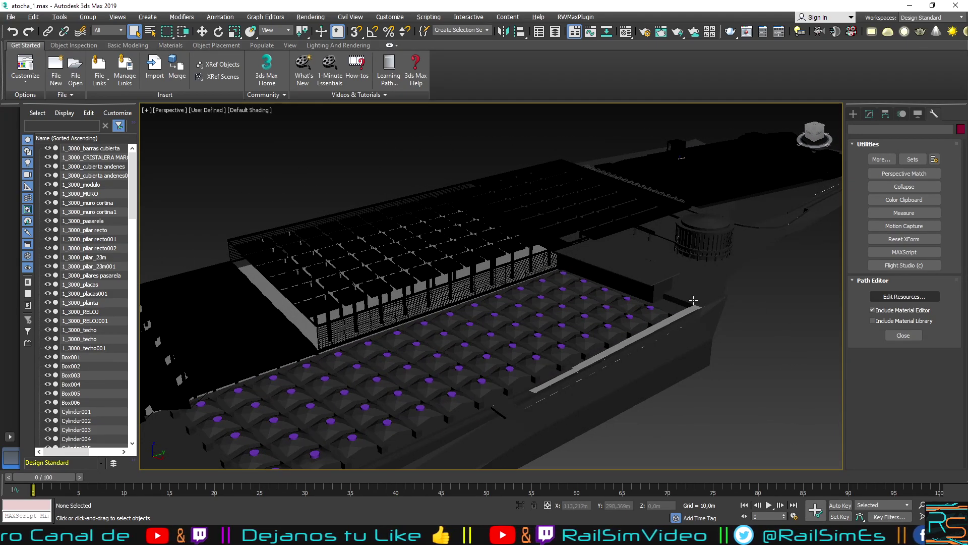
{"action": "mouse_move", "coordinate": [694, 300]}
{"action": "middle_mouse_down", "text": "alt"}
{"action": "mouse_move", "coordinate": [558, 298]}
{"action": "mouse_move", "coordinate": [694, 275]}
{"action": "mouse_move", "coordinate": [739, 297]}
{"action": "middle_mouse_up", "text": "alt"}
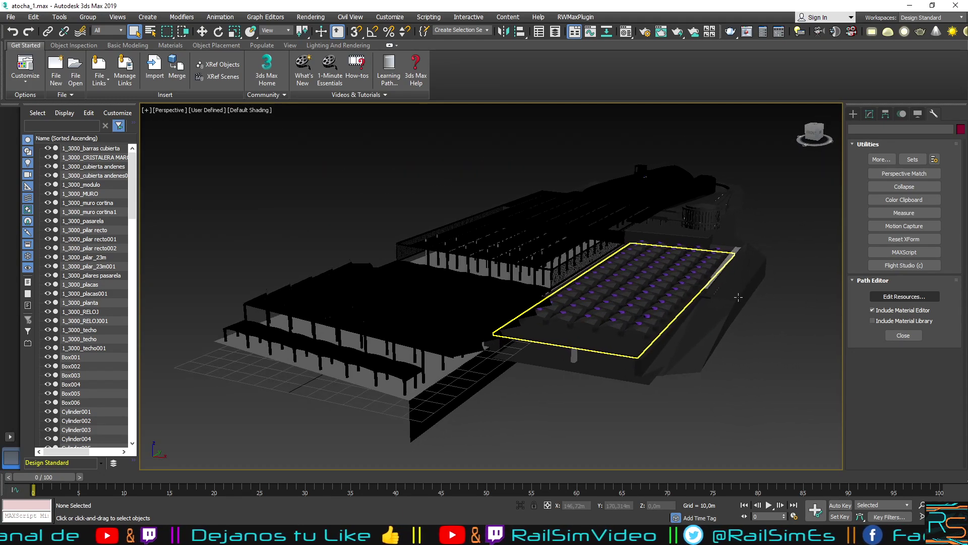
Step: Open the Material Editor with the Material #38 slot active
{"action": "left_click", "coordinate": [626, 31]}
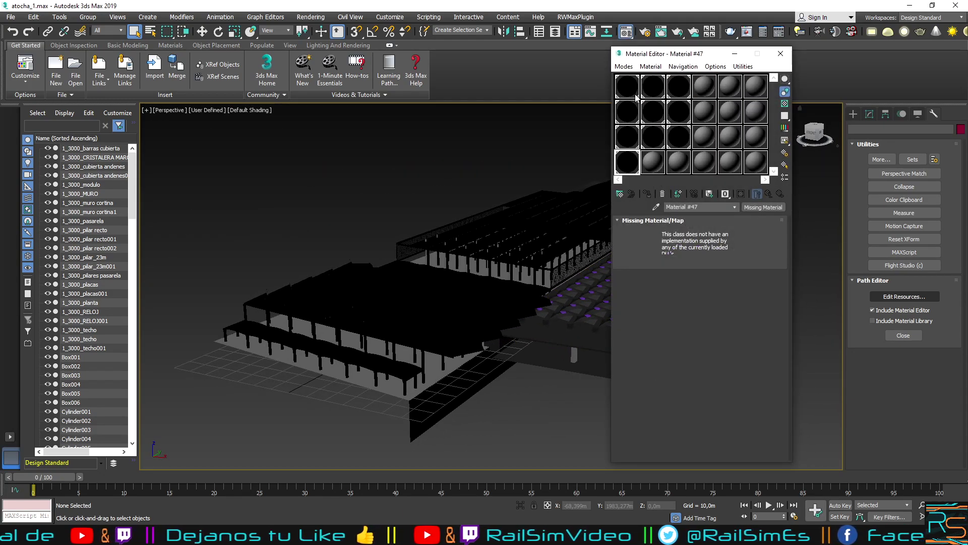
{"action": "left_click", "coordinate": [661, 85]}
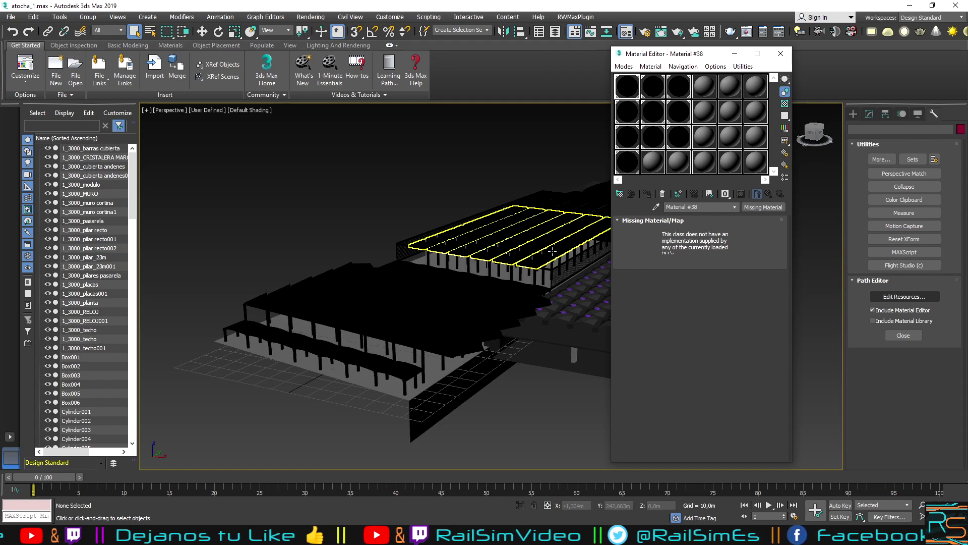
{"action": "scroll", "coordinate": [543, 255], "scroll_direction": "up", "scroll_amount": 2}
{"action": "scroll", "coordinate": [544, 254], "scroll_direction": "up", "scroll_amount": 2}
Step: Pan to frame the whole station and select all 452 objects
{"action": "middle_click_drag", "start_coordinate": [544, 255], "coordinate": [499, 243]}
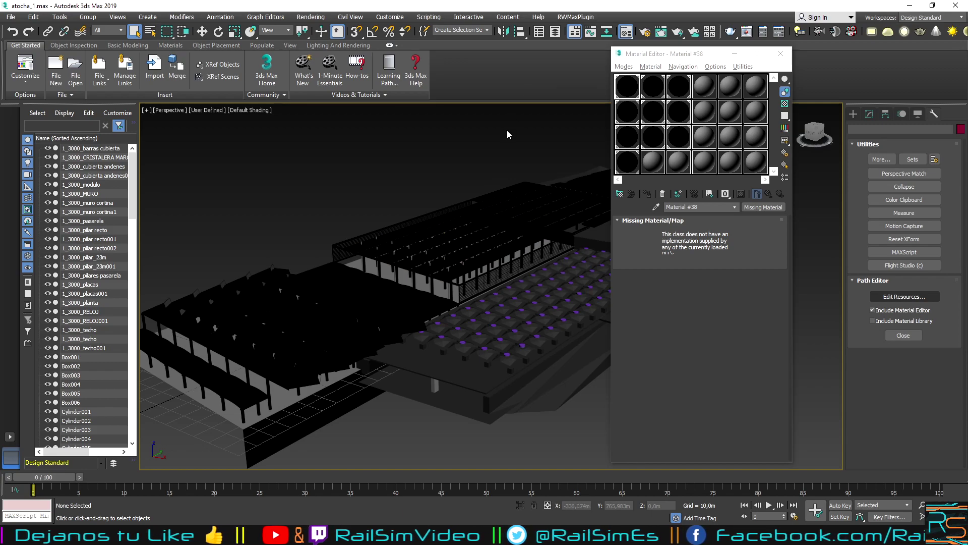
{"action": "scroll", "coordinate": [506, 136], "scroll_direction": "down", "scroll_amount": 5}
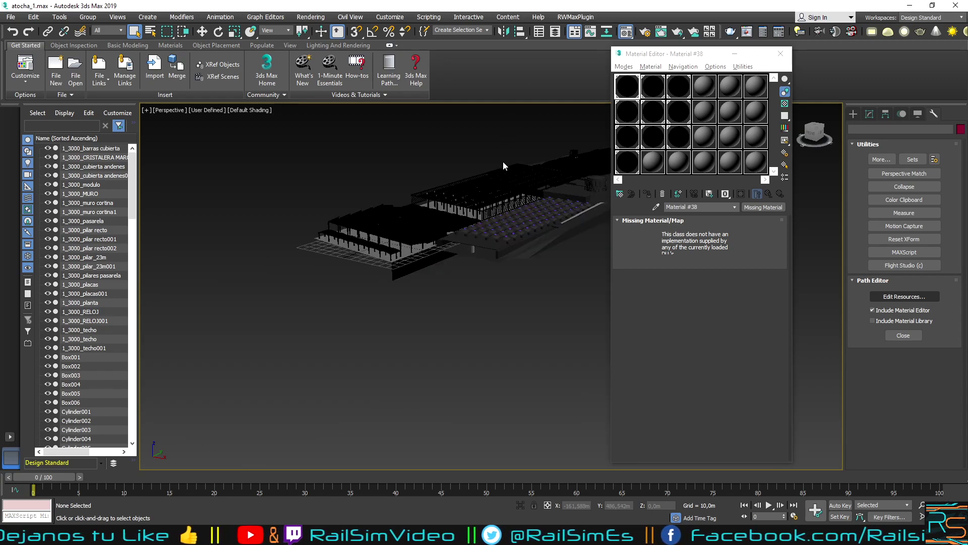
{"action": "middle_click_drag", "start_coordinate": [503, 161], "coordinate": [462, 201]}
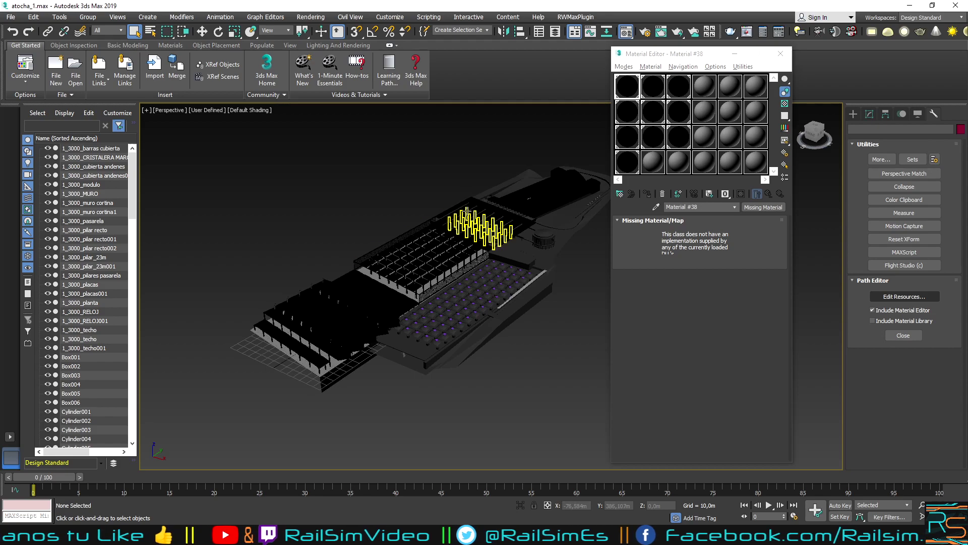
{"action": "scroll", "coordinate": [466, 208], "scroll_direction": "up", "scroll_amount": 2}
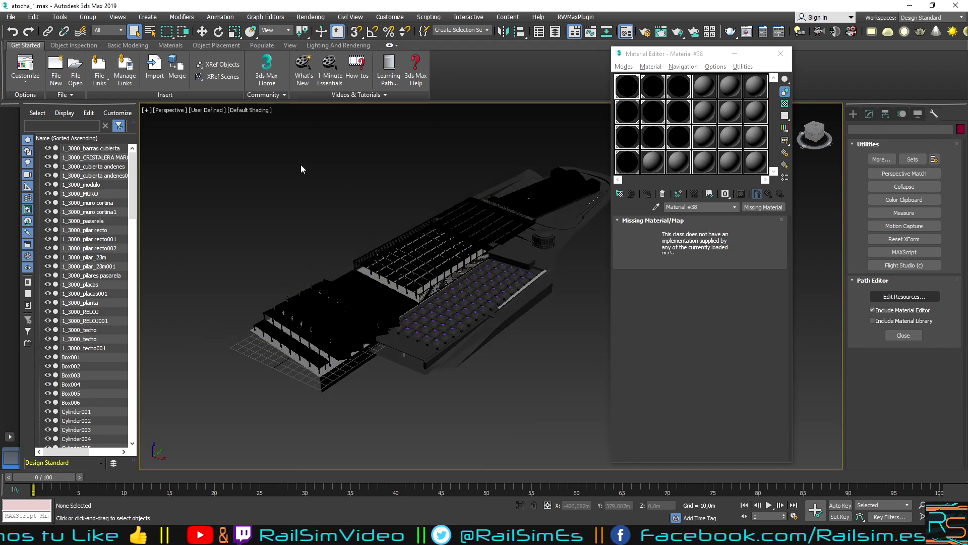
{"action": "middle_click_drag", "start_coordinate": [305, 166], "coordinate": [286, 169]}
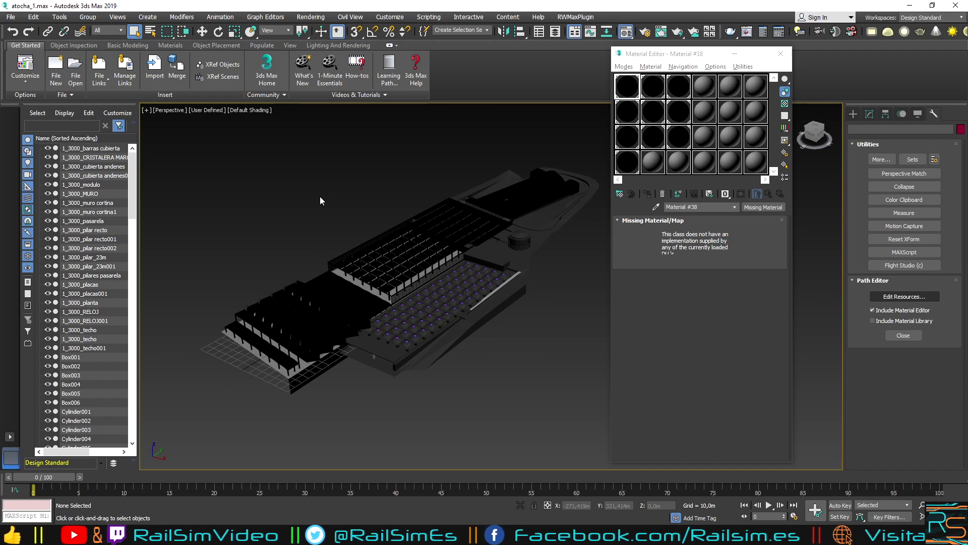
{"action": "key", "text": "ctrl+a"}
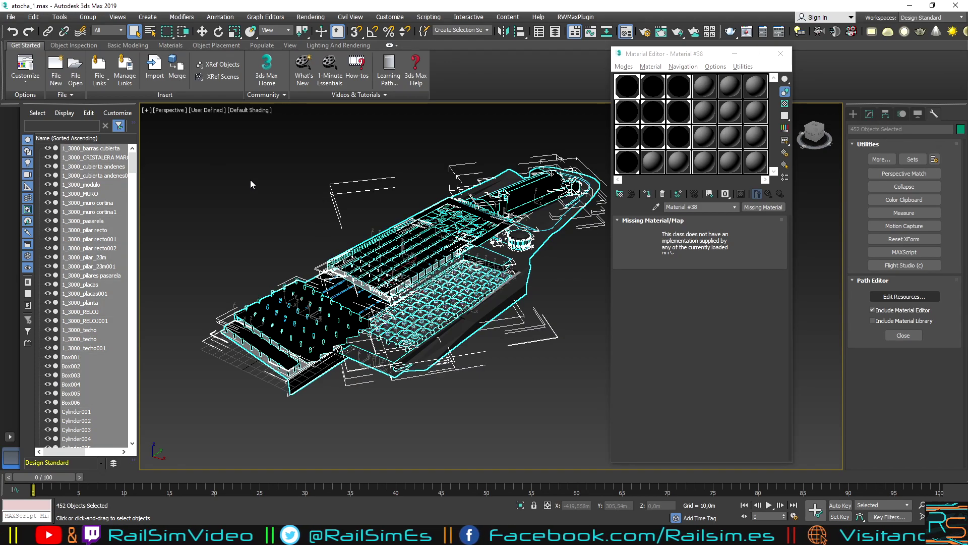
{"action": "mouse_move", "coordinate": [252, 176]}
{"action": "left_mouse_down"}
{"action": "mouse_move", "coordinate": [530, 341]}
{"action": "mouse_move", "coordinate": [561, 443]}
{"action": "left_mouse_up"}
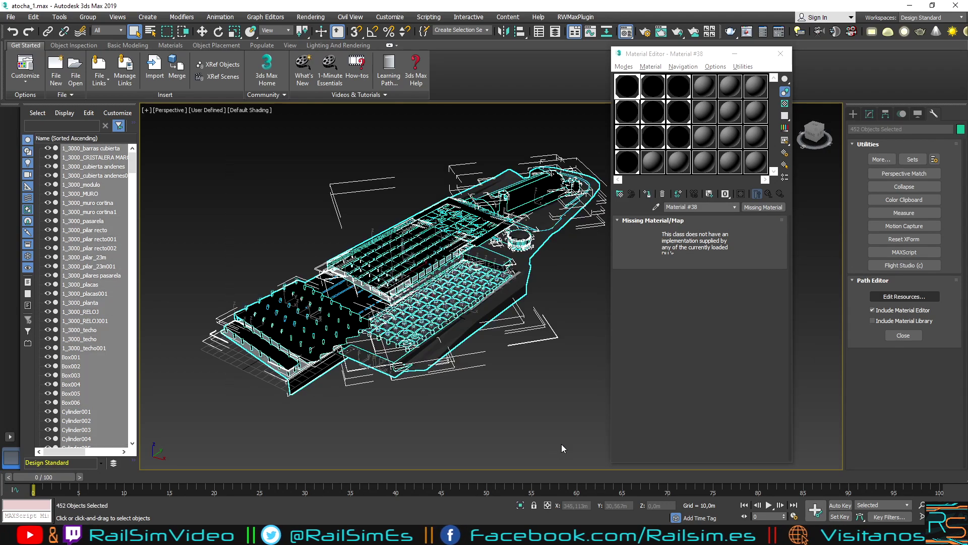
{"action": "left_click", "coordinate": [537, 429]}
{"action": "left_click", "coordinate": [424, 258]}
{"action": "left_click", "coordinate": [278, 323]}
{"action": "left_click", "coordinate": [568, 188]}
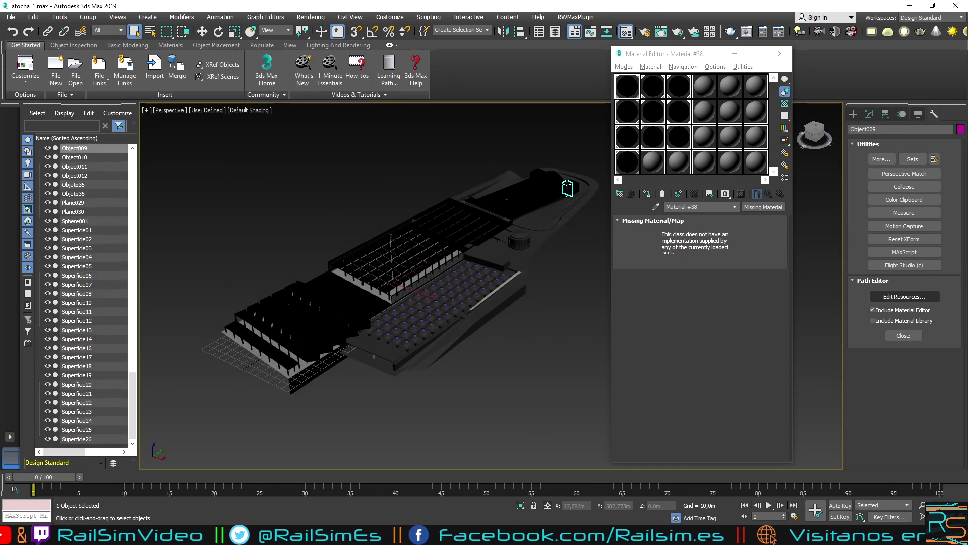
{"action": "left_click", "coordinate": [520, 196]}
{"action": "left_click", "coordinate": [874, 113]}
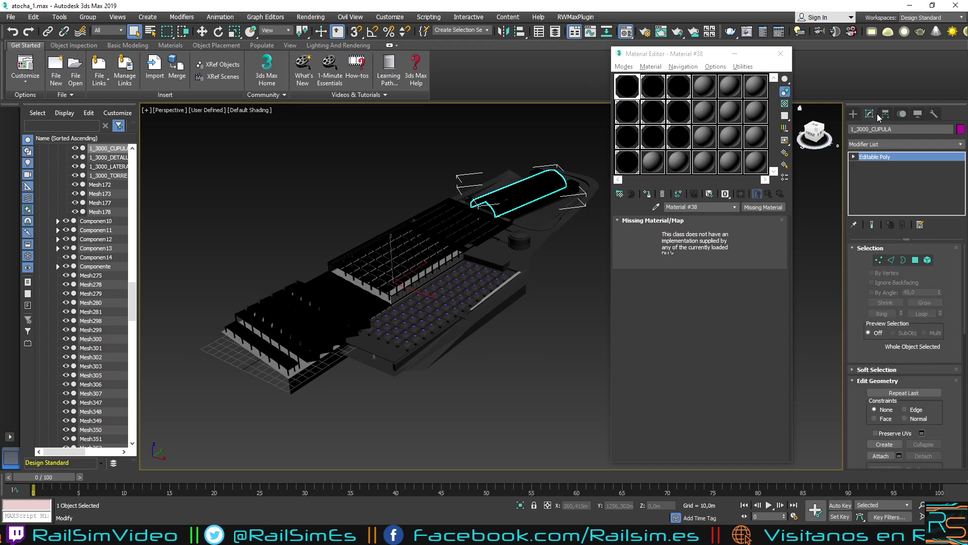
{"action": "left_click", "coordinate": [182, 17]}
{"action": "mouse_move", "coordinate": [196, 129]}
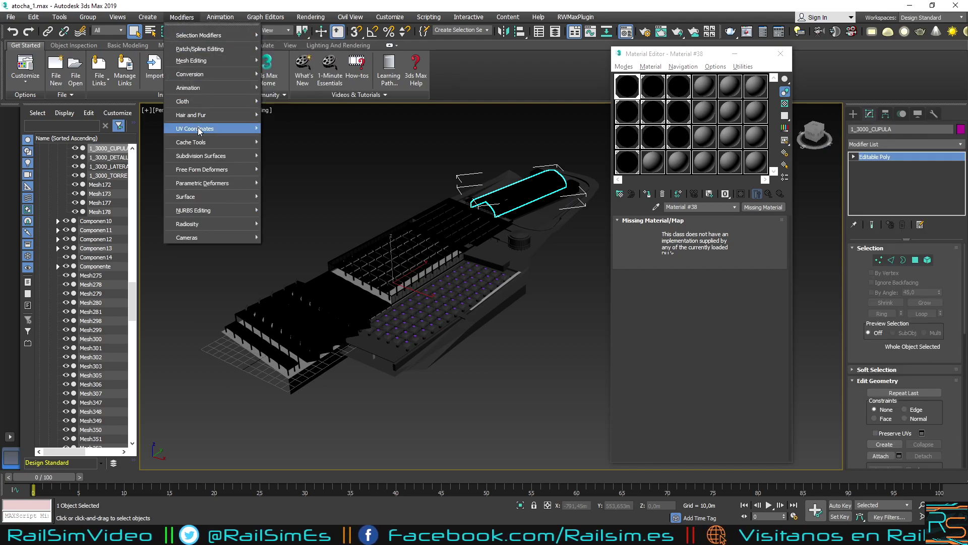
{"action": "left_click", "coordinate": [295, 182]}
{"action": "left_click", "coordinate": [865, 157]}
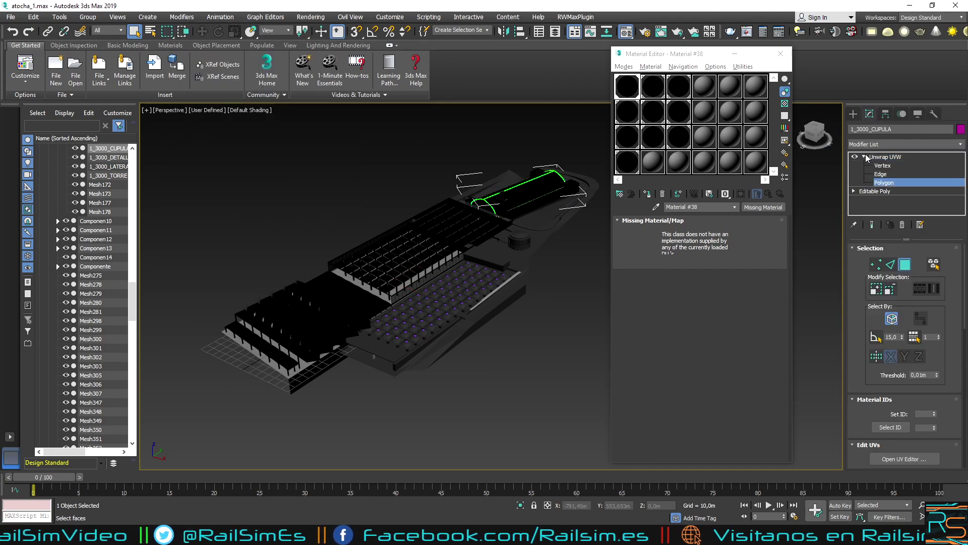
{"action": "left_click", "coordinate": [904, 459]}
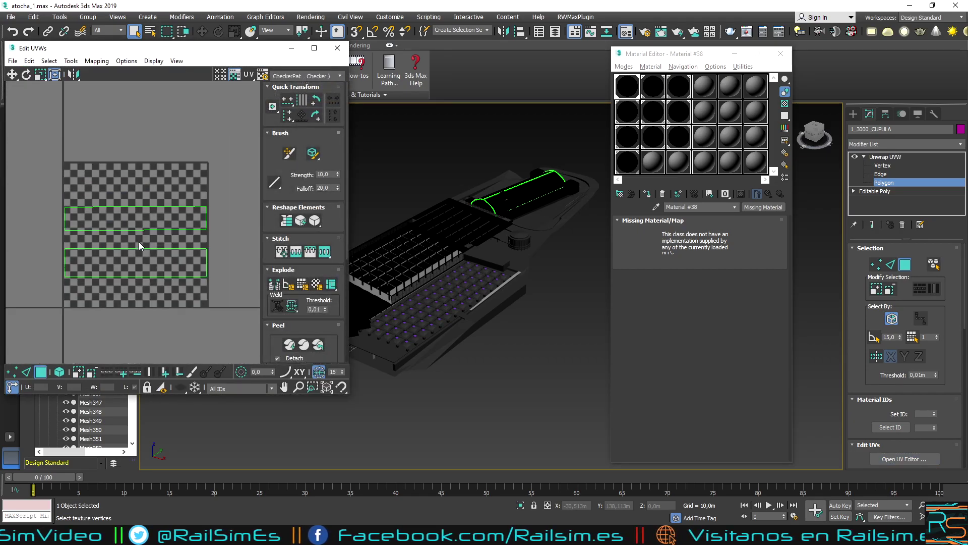
{"action": "left_click_drag", "start_coordinate": [32, 177], "coordinate": [199, 271]}
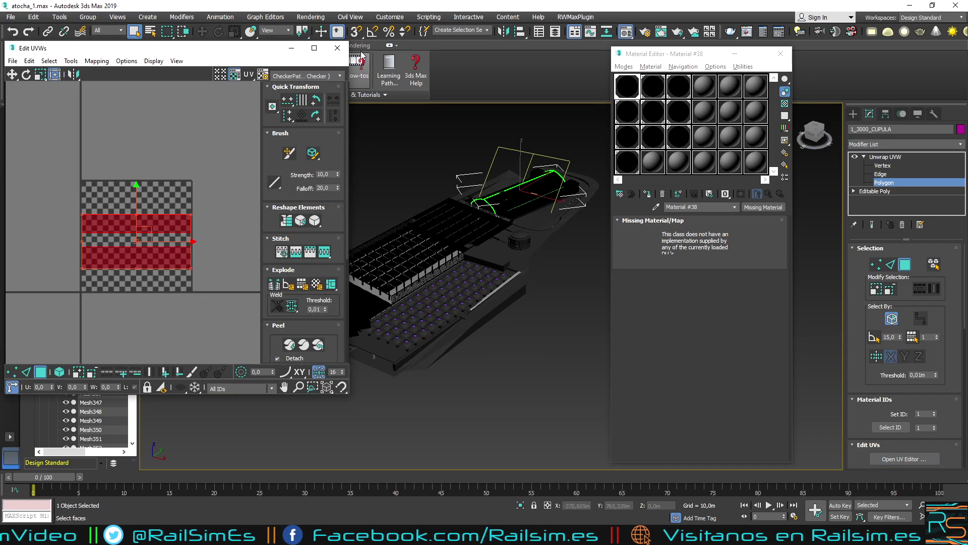
{"action": "left_click", "coordinate": [337, 47]}
{"action": "left_click", "coordinate": [886, 158]}
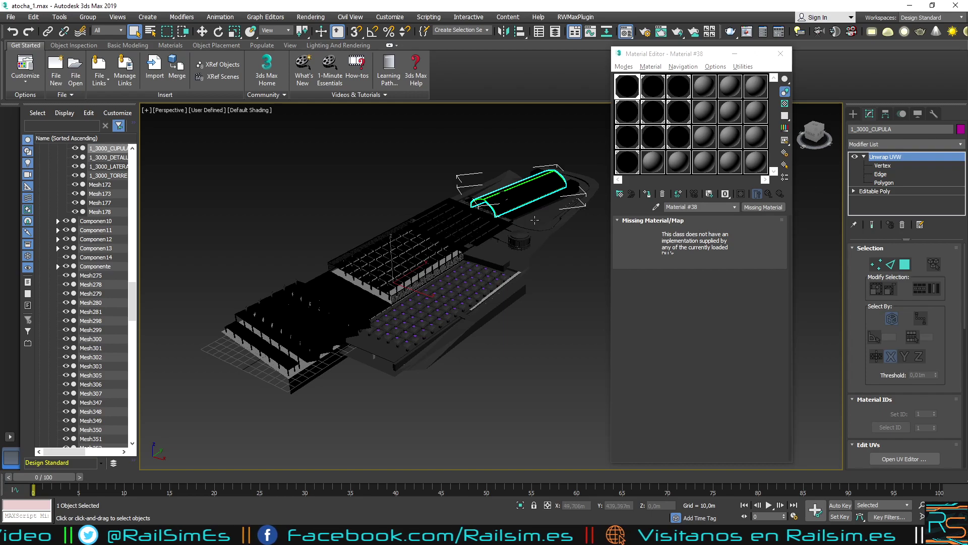
{"action": "right_click", "coordinate": [883, 158]}
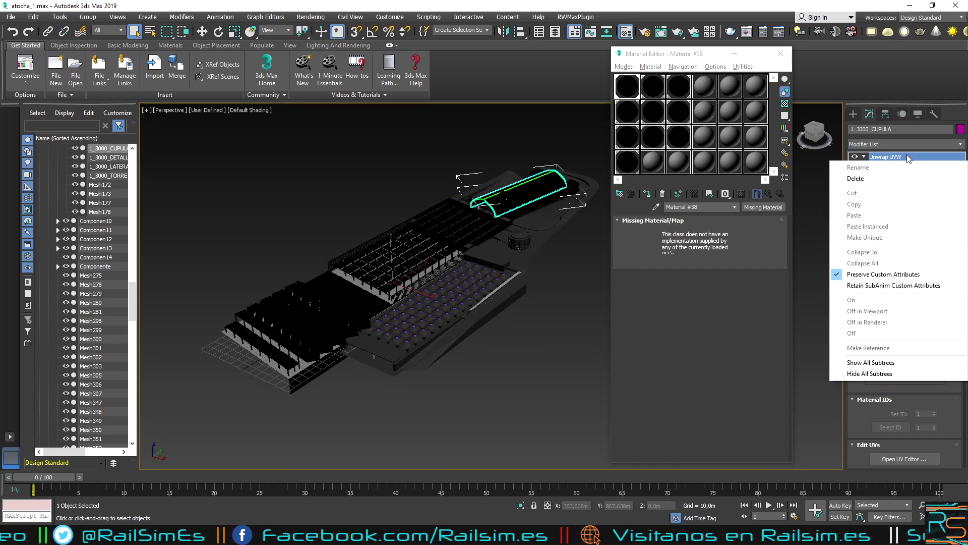
{"action": "left_click", "coordinate": [906, 154]}
{"action": "right_click", "coordinate": [898, 158]}
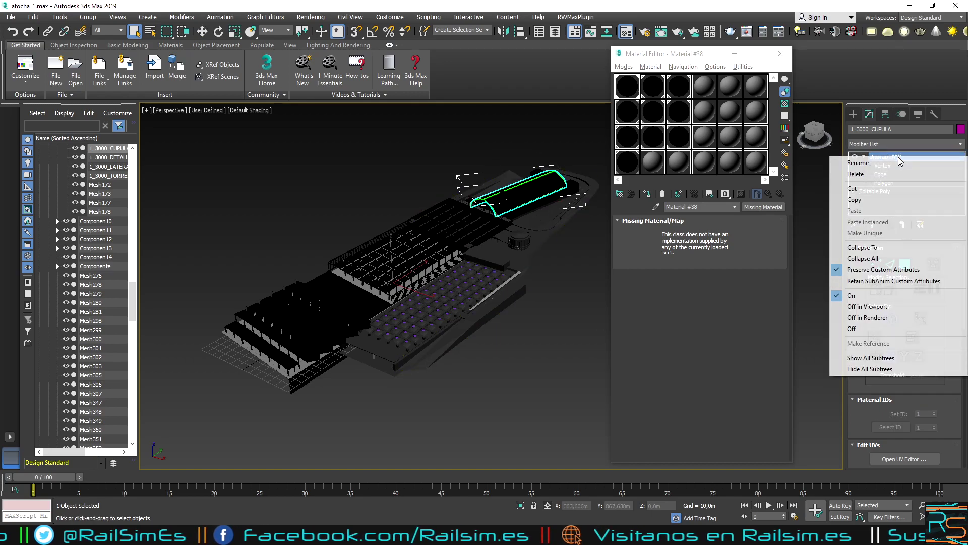
{"action": "left_click", "coordinate": [888, 188]}
Step: Reselect everything, reset every Material Editor slot to the default material, and close the editor
{"action": "left_click", "coordinate": [538, 316]}
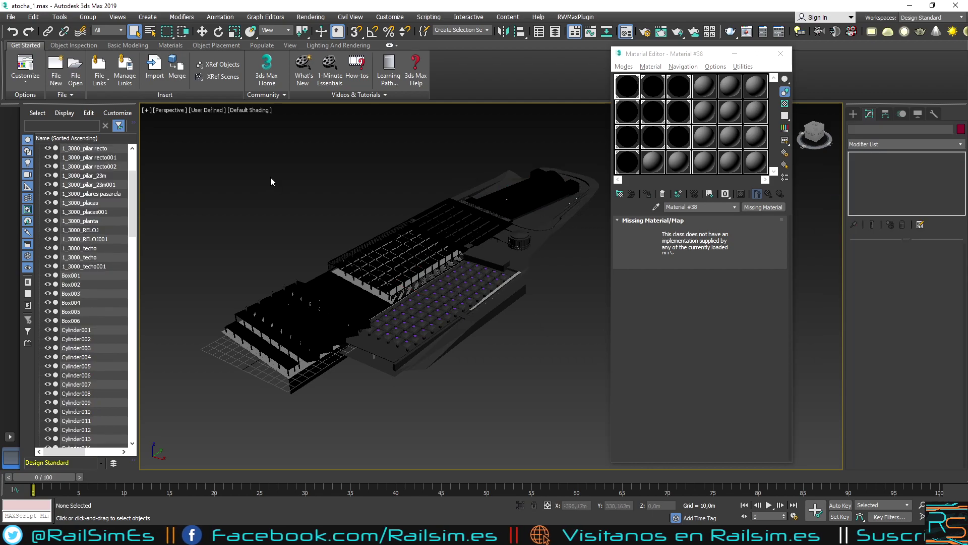
{"action": "key", "text": "ctrl+a"}
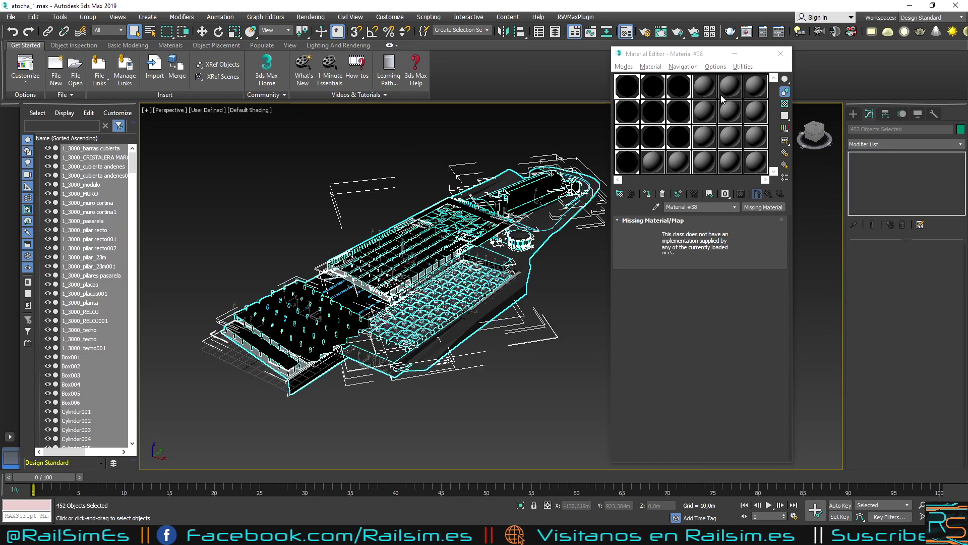
{"action": "left_click", "coordinate": [748, 68]}
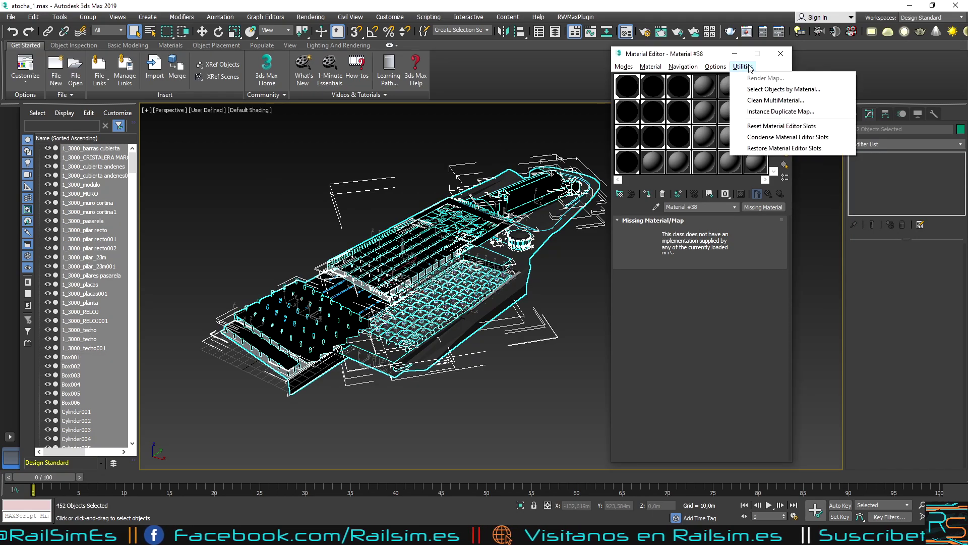
{"action": "left_click", "coordinate": [785, 126]}
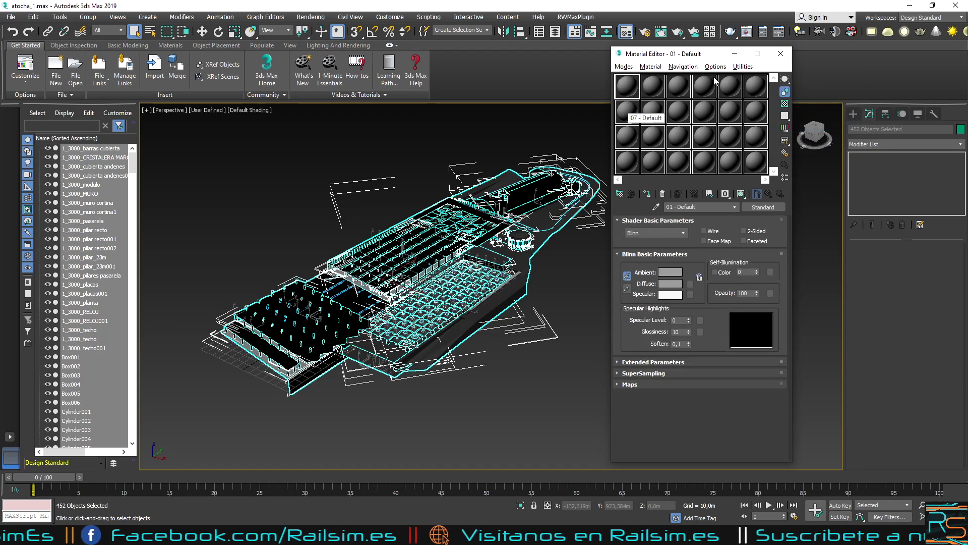
{"action": "left_click", "coordinate": [780, 53]}
{"action": "left_click", "coordinate": [934, 113]}
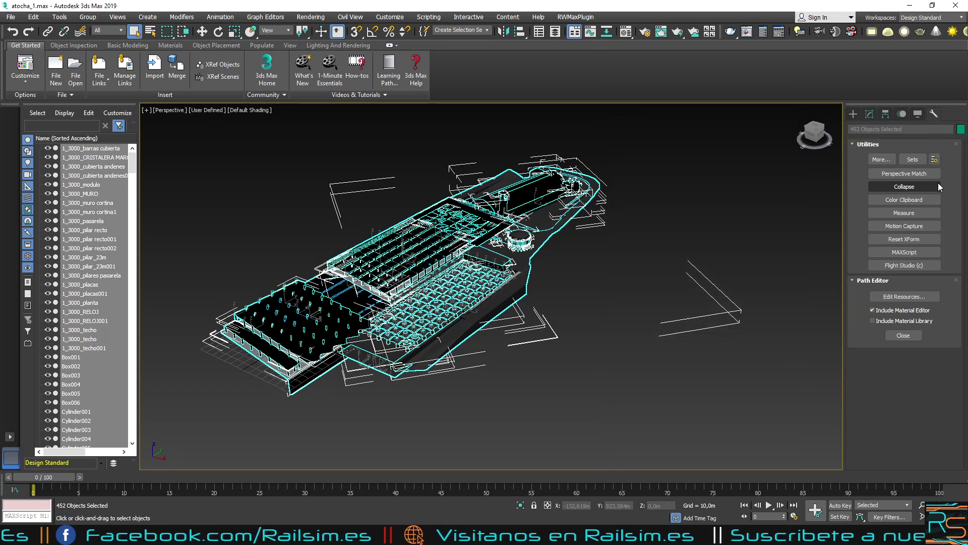
Step: Load the UVW Remove utility from the full Utilities list
{"action": "left_click", "coordinate": [885, 159]}
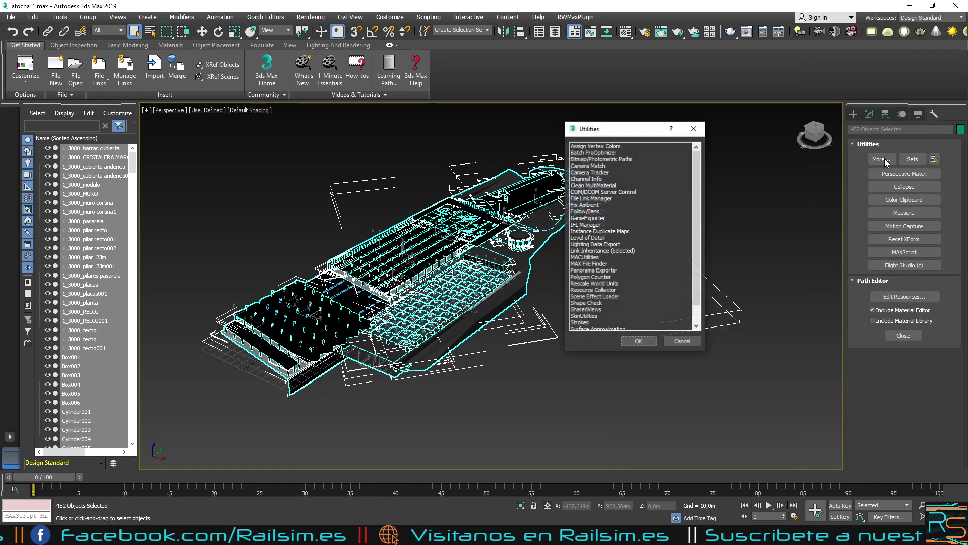
{"action": "left_click_drag", "start_coordinate": [697, 179], "coordinate": [695, 258]}
{"action": "left_click", "coordinate": [595, 316]}
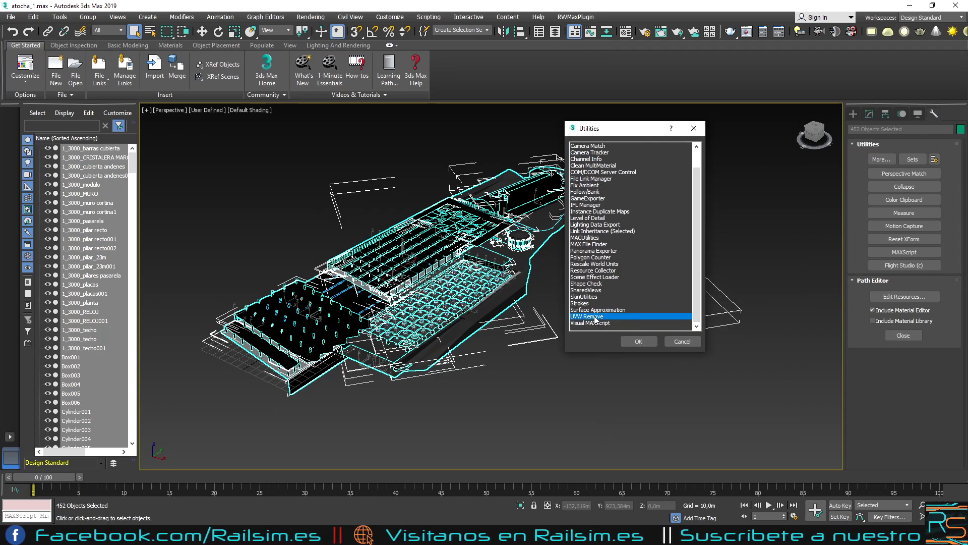
{"action": "left_click", "coordinate": [640, 344]}
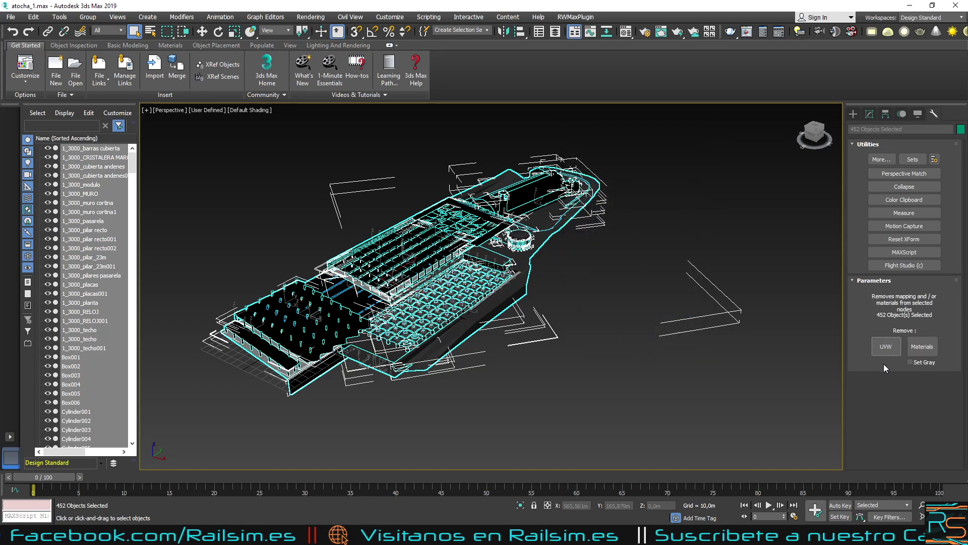
Step: Convert all station objects to Editable Mesh and strip their UVW mapping and materials
{"action": "right_click", "coordinate": [548, 232]}
{"action": "mouse_move", "coordinate": [586, 336]}
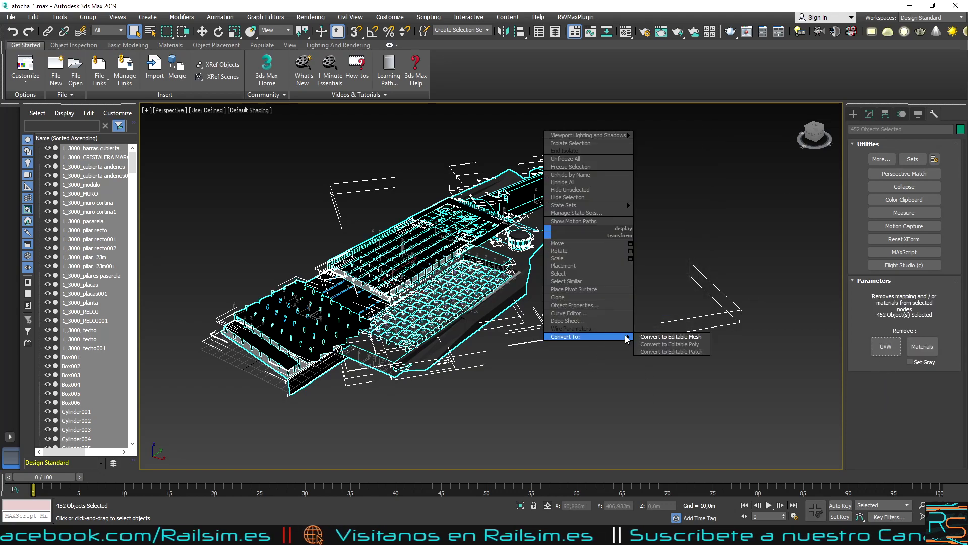
{"action": "left_click", "coordinate": [668, 337]}
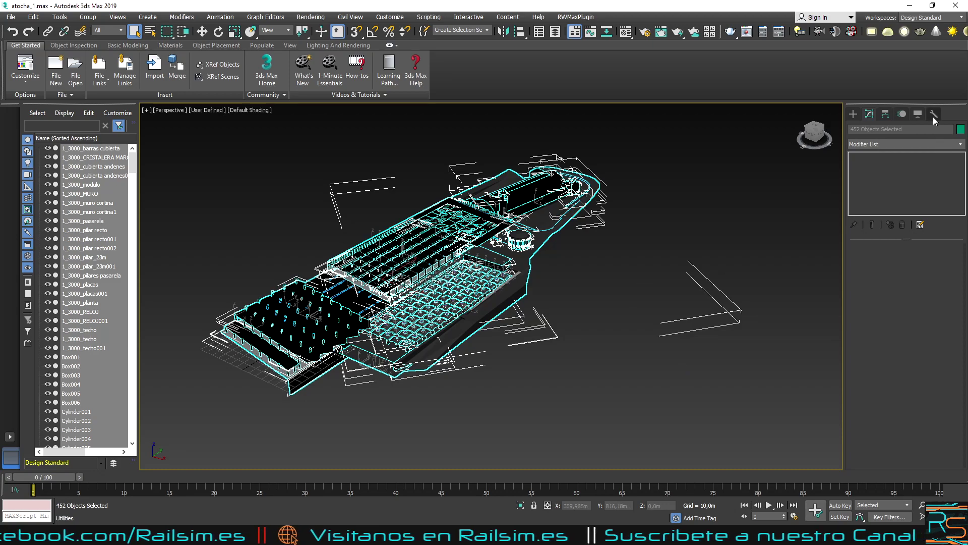
{"action": "left_click", "coordinate": [933, 115]}
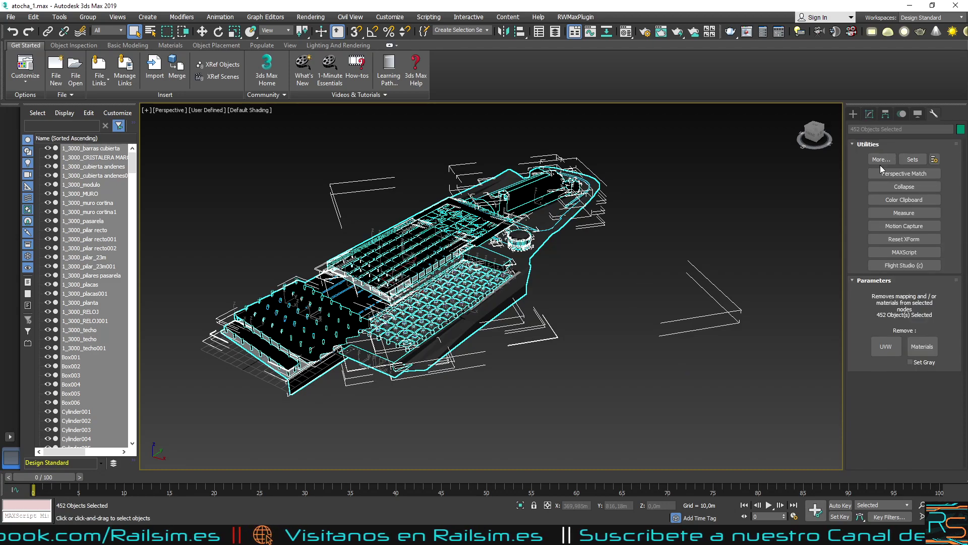
{"action": "left_click", "coordinate": [886, 347]}
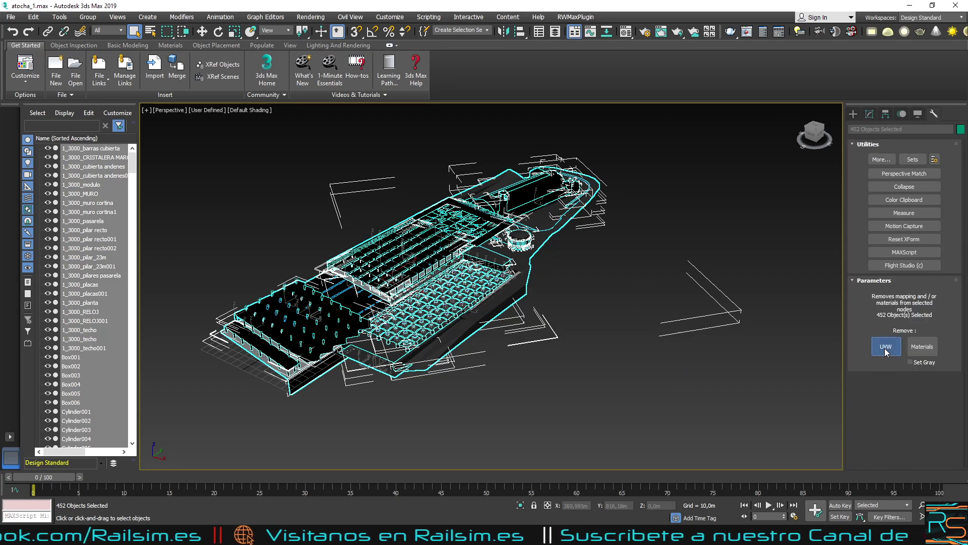
{"action": "left_click", "coordinate": [928, 346]}
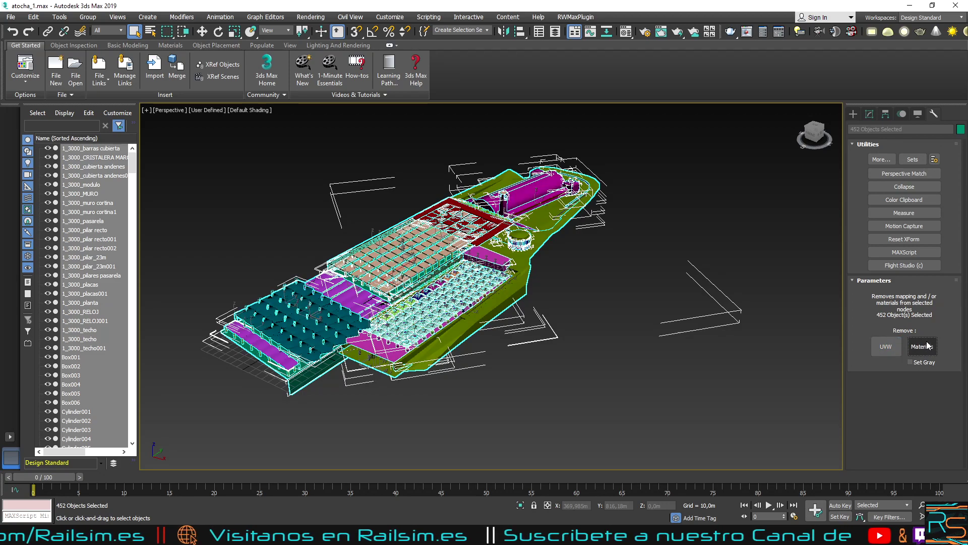
Step: Orbit and pan around the station for a low side view, briefly selecting the walkway pillars
{"action": "left_click", "coordinate": [595, 337]}
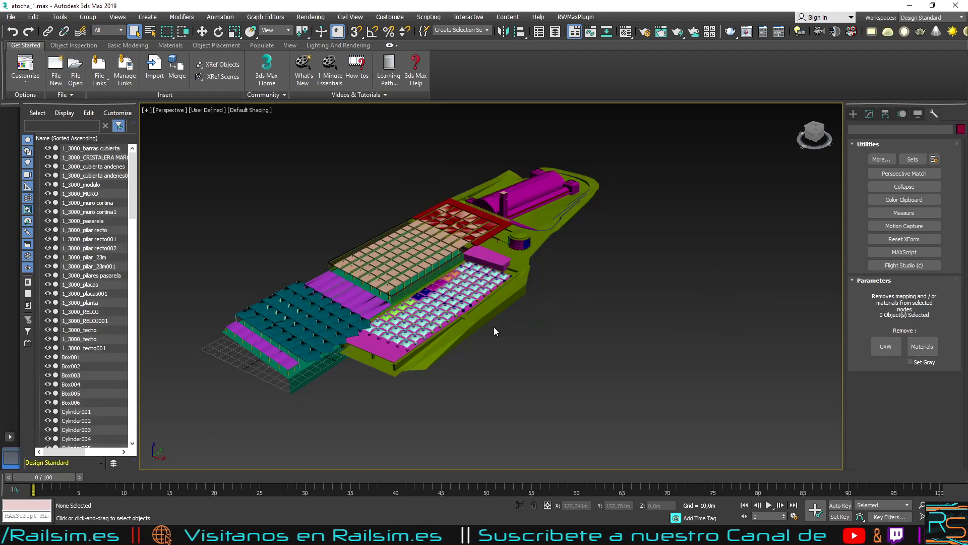
{"action": "mouse_move", "coordinate": [494, 326]}
{"action": "middle_mouse_down"}
{"action": "mouse_move", "coordinate": [558, 353]}
{"action": "mouse_move", "coordinate": [489, 340]}
{"action": "mouse_move", "coordinate": [422, 346]}
{"action": "middle_mouse_up"}
{"action": "scroll", "coordinate": [541, 338], "scroll_direction": "up", "scroll_amount": 2}
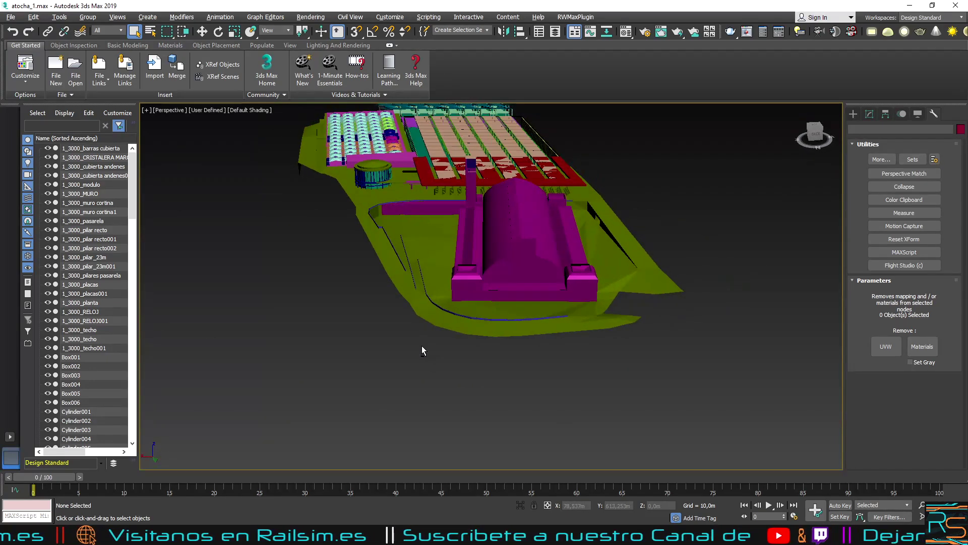
{"action": "mouse_move", "coordinate": [562, 205]}
{"action": "middle_mouse_down", "text": "alt"}
{"action": "mouse_move", "coordinate": [313, 328]}
{"action": "mouse_move", "coordinate": [430, 295]}
{"action": "mouse_move", "coordinate": [416, 321]}
{"action": "mouse_move", "coordinate": [557, 294]}
{"action": "mouse_move", "coordinate": [492, 266]}
{"action": "middle_mouse_up", "text": "alt"}
{"action": "scroll", "coordinate": [558, 294], "scroll_direction": "up", "scroll_amount": 3}
{"action": "scroll", "coordinate": [558, 294], "scroll_direction": "down", "scroll_amount": 3}
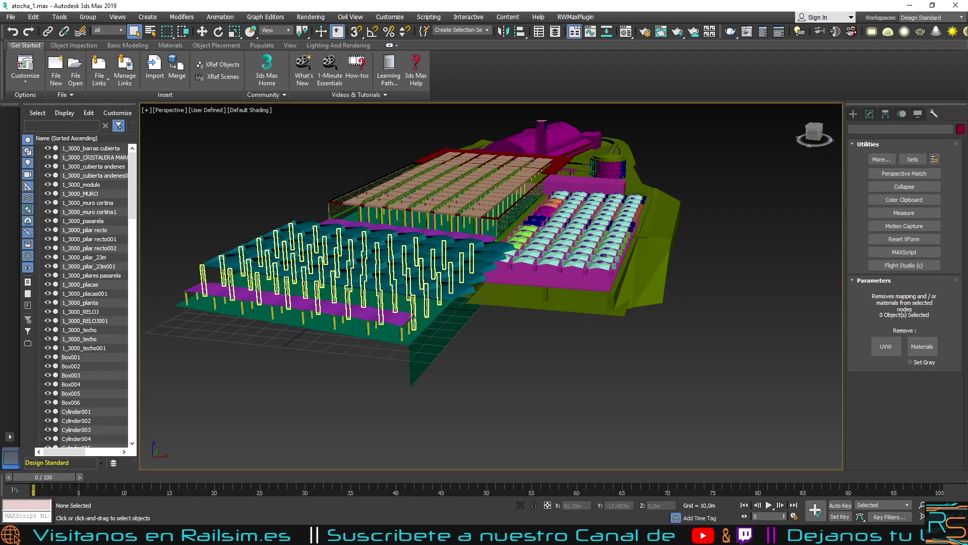
{"action": "scroll", "coordinate": [413, 327], "scroll_direction": "up", "scroll_amount": 3}
{"action": "left_click", "coordinate": [416, 298]}
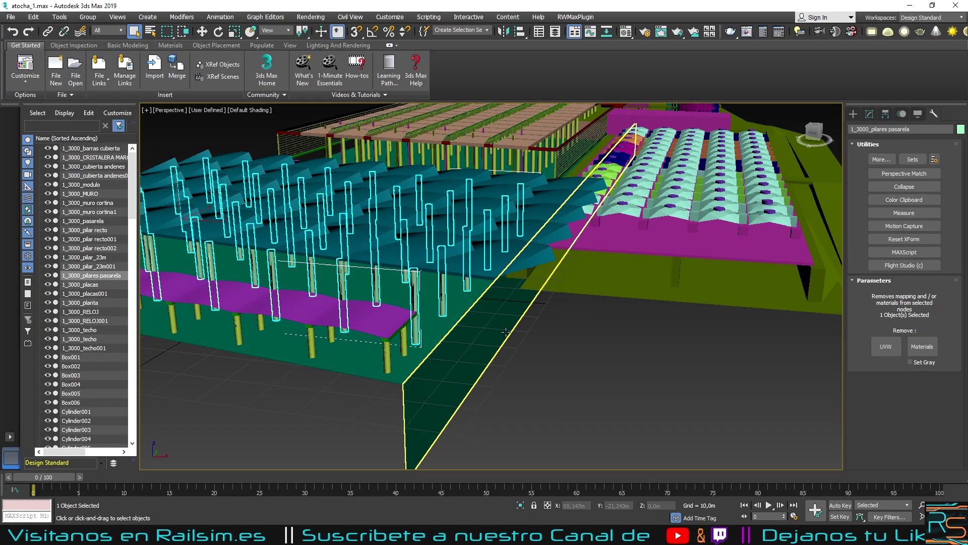
{"action": "scroll", "coordinate": [452, 341], "scroll_direction": "down", "scroll_amount": 5}
{"action": "mouse_move", "coordinate": [514, 331]}
{"action": "middle_mouse_down"}
{"action": "mouse_move", "coordinate": [591, 337]}
{"action": "mouse_move", "coordinate": [479, 353]}
{"action": "middle_mouse_up"}
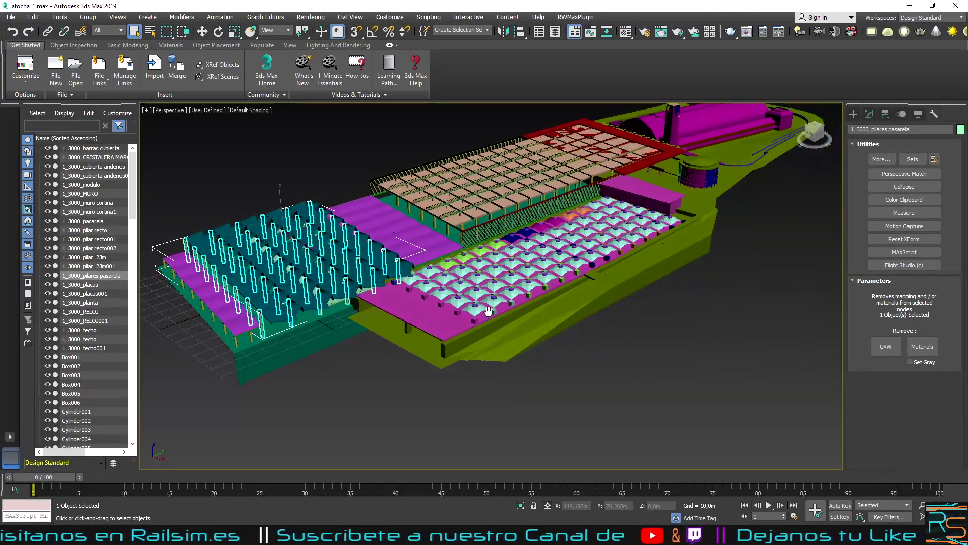
{"action": "middle_click_drag", "start_coordinate": [656, 374], "coordinate": [716, 389], "text": "alt"}
{"action": "left_click", "coordinate": [714, 391]}
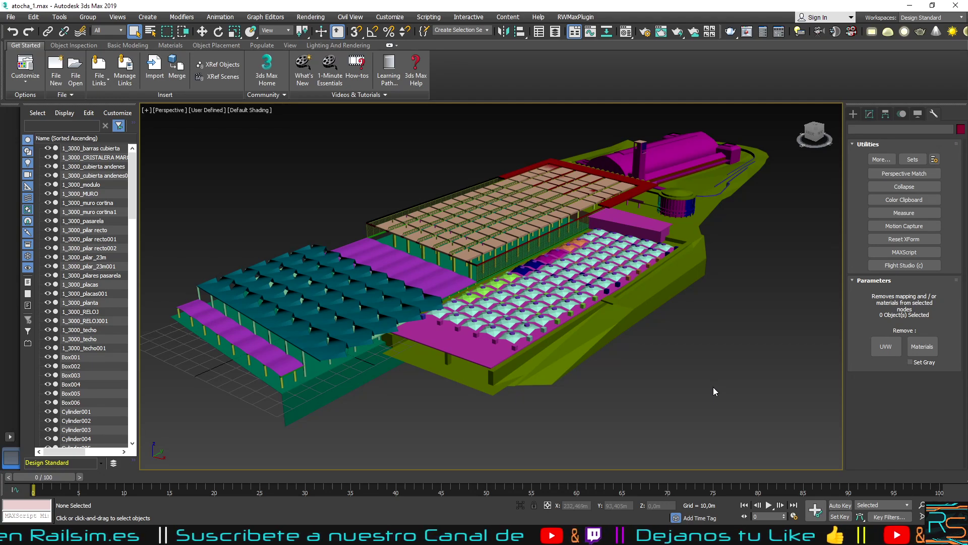
Step: Select the 1_3000_cupula aparcamientos canopy tiles and isolate them from the rest of the station
{"action": "middle_click_drag", "start_coordinate": [610, 374], "coordinate": [643, 380], "text": "alt"}
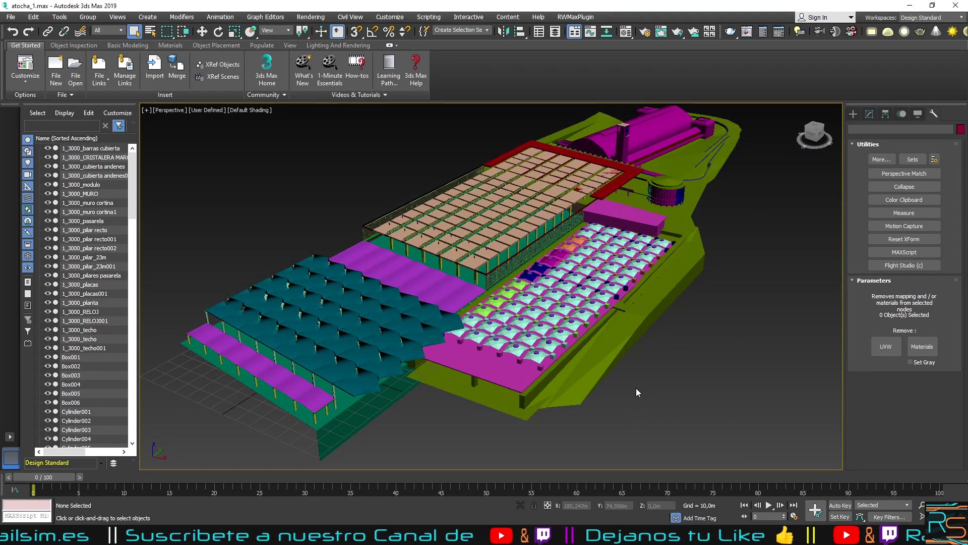
{"action": "scroll", "coordinate": [637, 388], "scroll_direction": "up", "scroll_amount": 5}
{"action": "scroll", "coordinate": [573, 358], "scroll_direction": "up", "scroll_amount": 2}
{"action": "scroll", "coordinate": [577, 361], "scroll_direction": "up", "scroll_amount": 2}
{"action": "scroll", "coordinate": [576, 359], "scroll_direction": "down", "scroll_amount": 2}
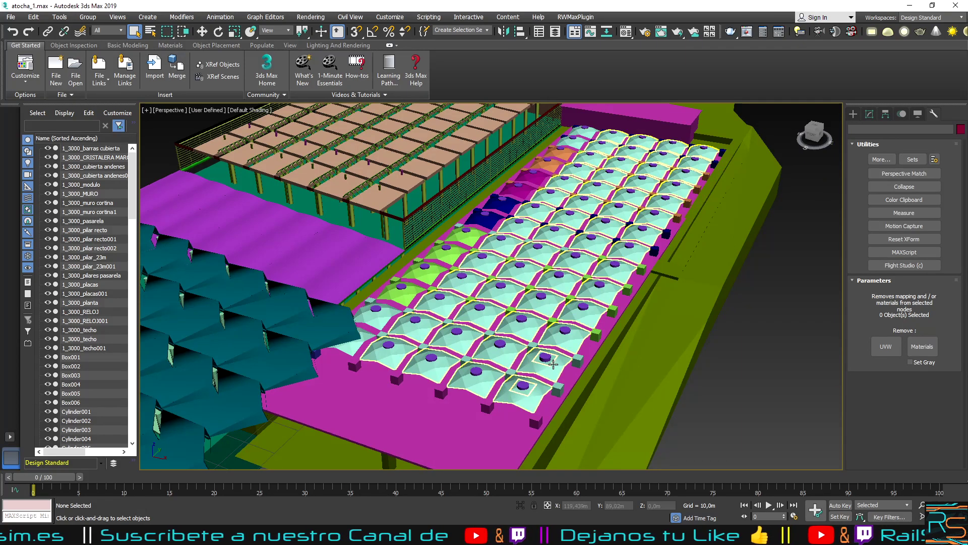
{"action": "left_click", "coordinate": [552, 368]}
{"action": "right_click", "coordinate": [551, 338]}
{"action": "left_click", "coordinate": [580, 330]}
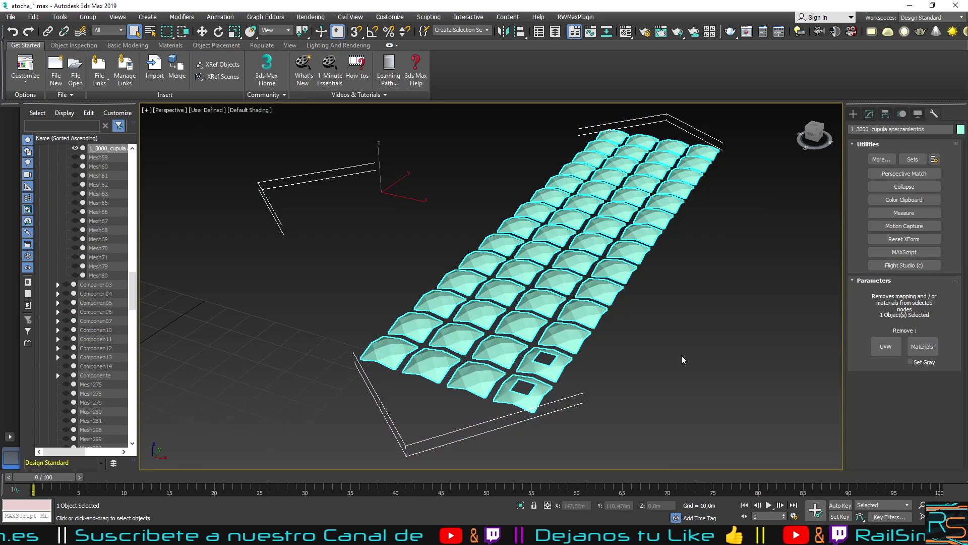
{"action": "middle_click_drag", "start_coordinate": [642, 393], "coordinate": [600, 386], "text": "alt"}
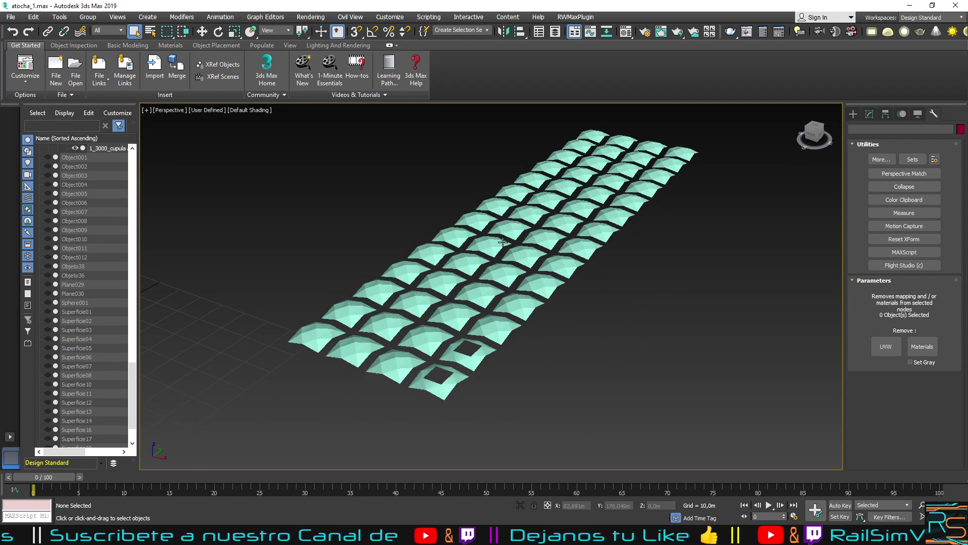
{"action": "left_click", "coordinate": [510, 313]}
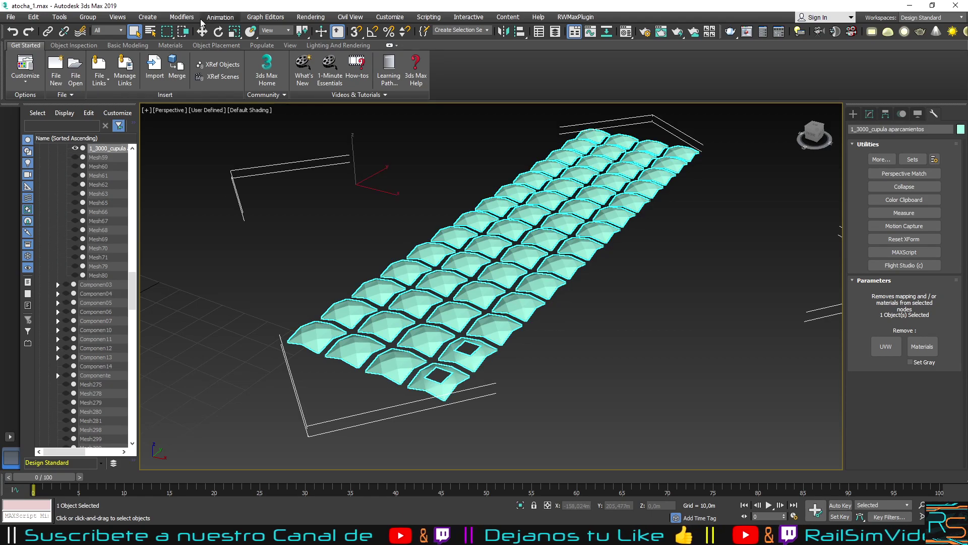
{"action": "left_click", "coordinate": [182, 16]}
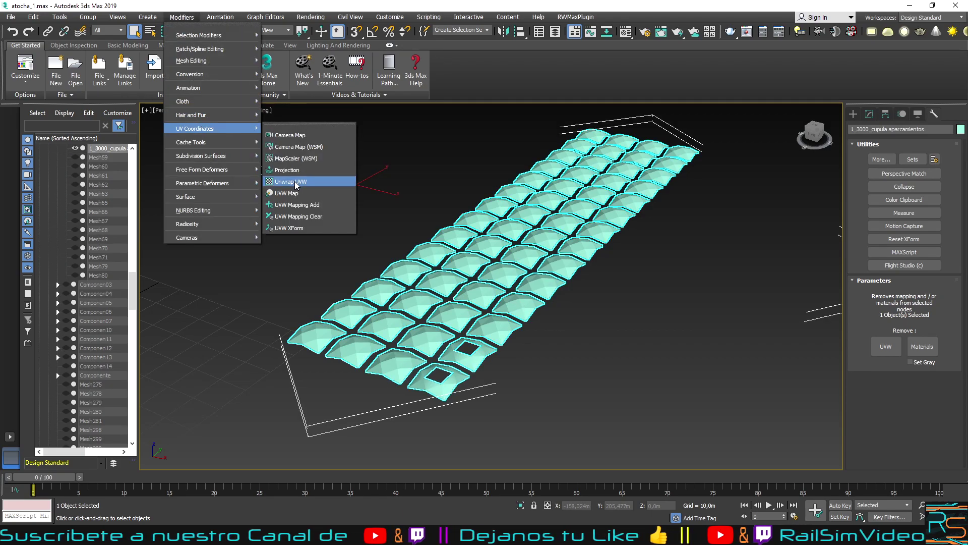
Step: Add Unwrap UVW to the canopy and Flatten Map all its polygons in the UV editor
{"action": "left_click", "coordinate": [298, 183]}
{"action": "left_click", "coordinate": [864, 158]}
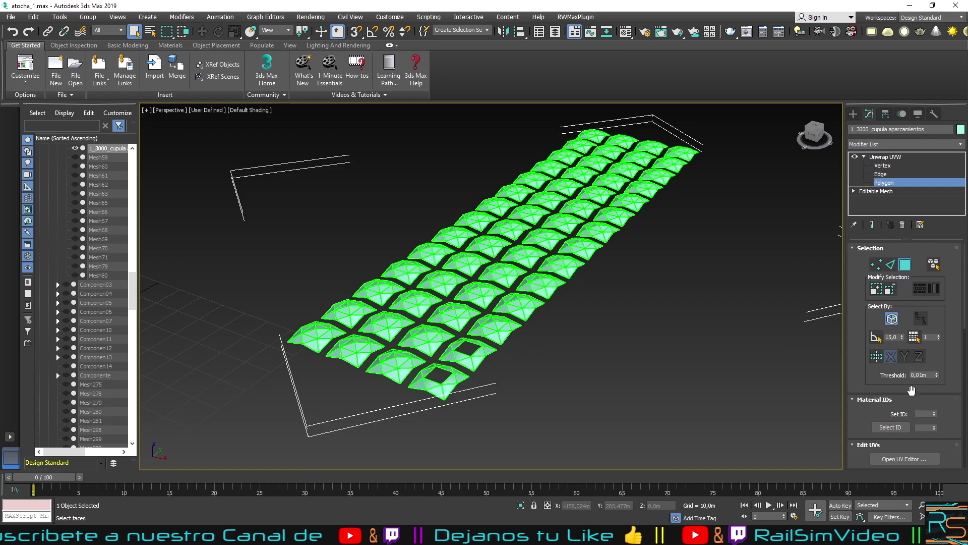
{"action": "left_click", "coordinate": [904, 458]}
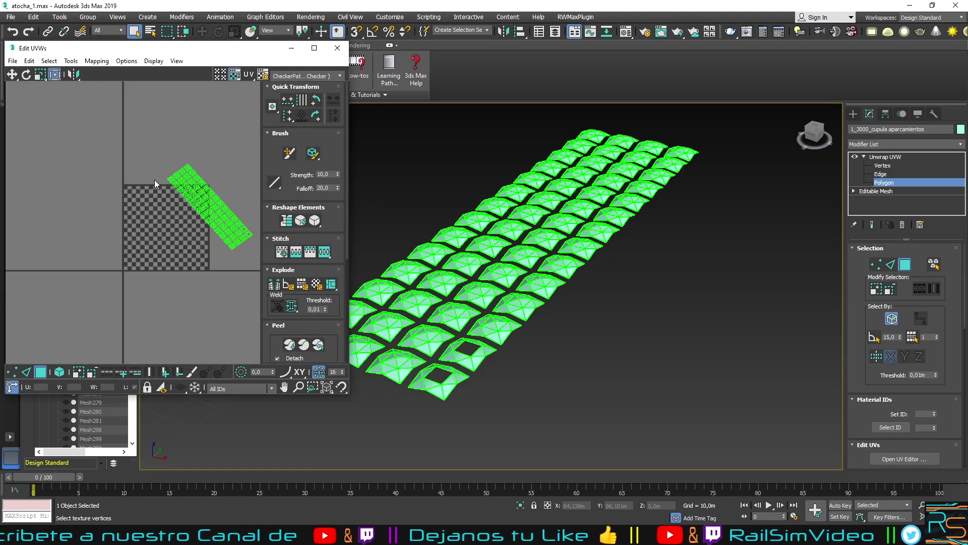
{"action": "scroll", "coordinate": [154, 179], "scroll_direction": "down", "scroll_amount": 2}
{"action": "key", "text": "ctrl+a"}
{"action": "left_click", "coordinate": [96, 60]}
{"action": "left_click", "coordinate": [120, 71]}
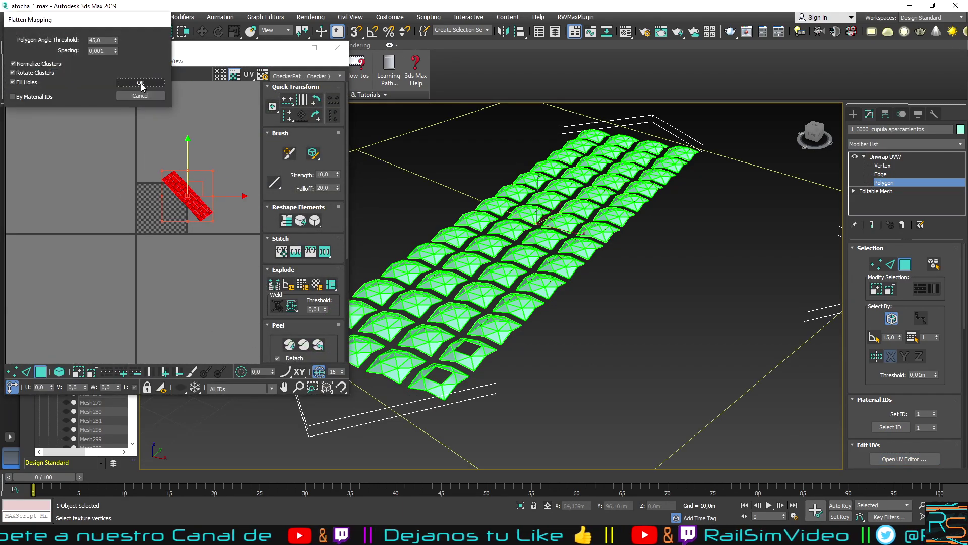
{"action": "left_click", "coordinate": [141, 84]}
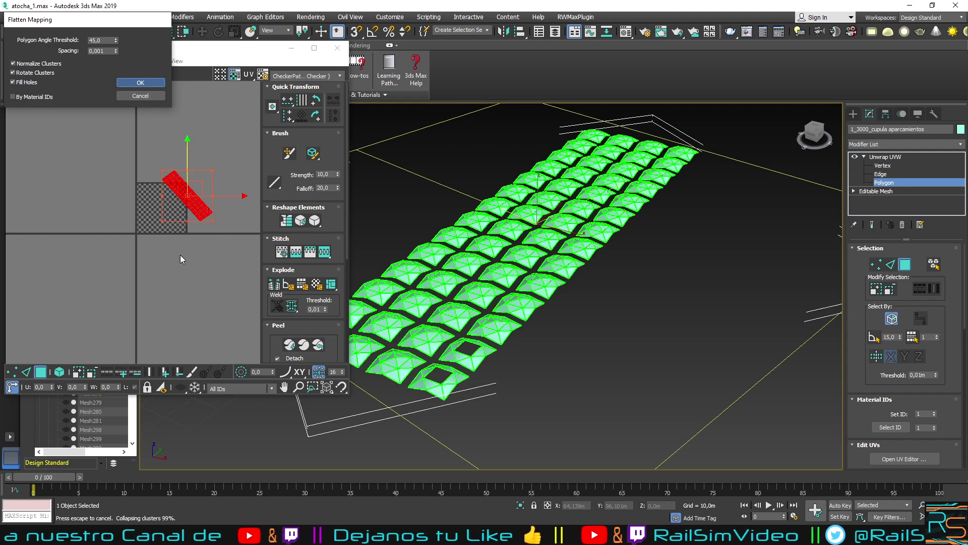
Step: Scale the flattened UVs down into a small square at the texture centre
{"action": "scroll", "coordinate": [180, 255], "scroll_direction": "up", "scroll_amount": 3}
{"action": "scroll", "coordinate": [177, 241], "scroll_direction": "up", "scroll_amount": 1}
{"action": "scroll", "coordinate": [178, 235], "scroll_direction": "down", "scroll_amount": 2}
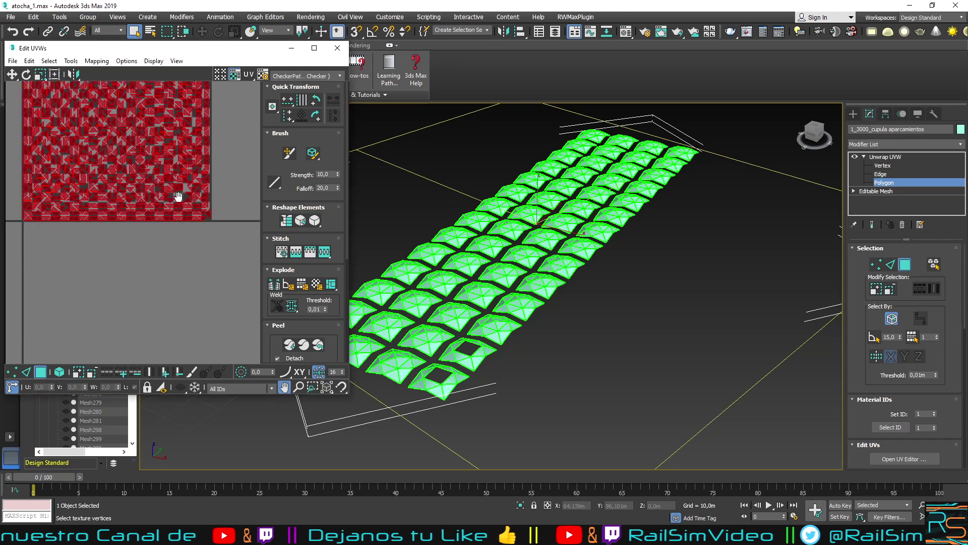
{"action": "scroll", "coordinate": [182, 305], "scroll_direction": "down", "scroll_amount": 1}
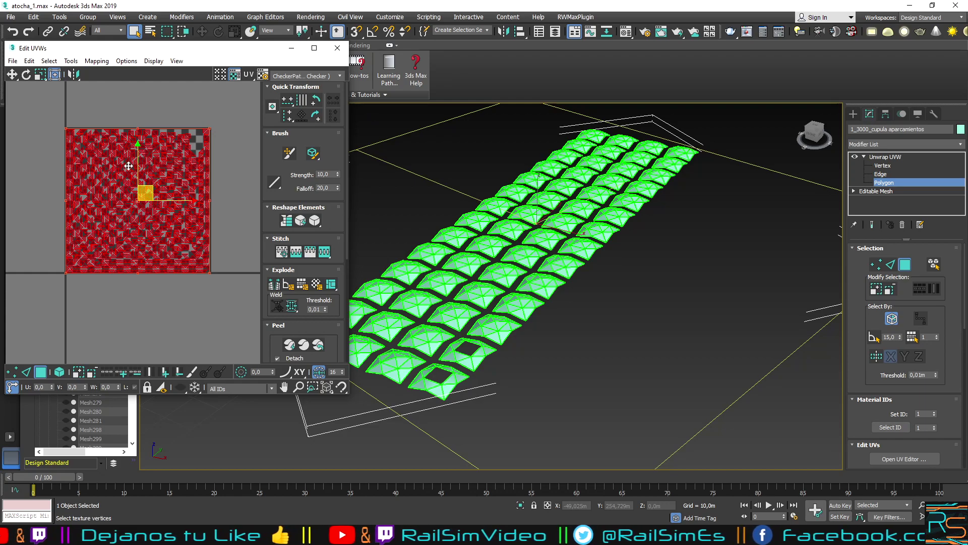
{"action": "left_click", "coordinate": [53, 75]}
{"action": "left_click_drag", "start_coordinate": [153, 169], "coordinate": [163, 265]}
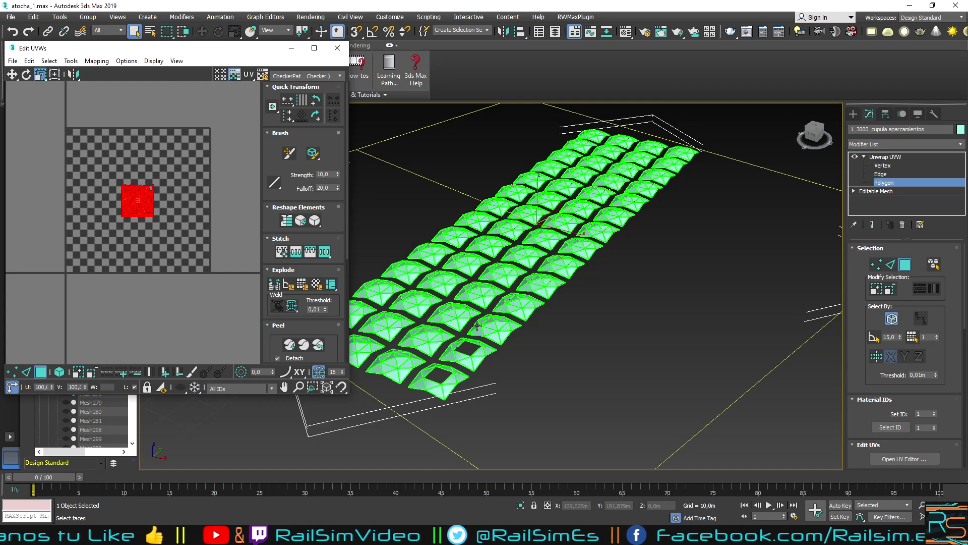
Step: Close the UV editor and delete the Unwrap UVW modifier from the canopy's stack
{"action": "left_click", "coordinate": [338, 48]}
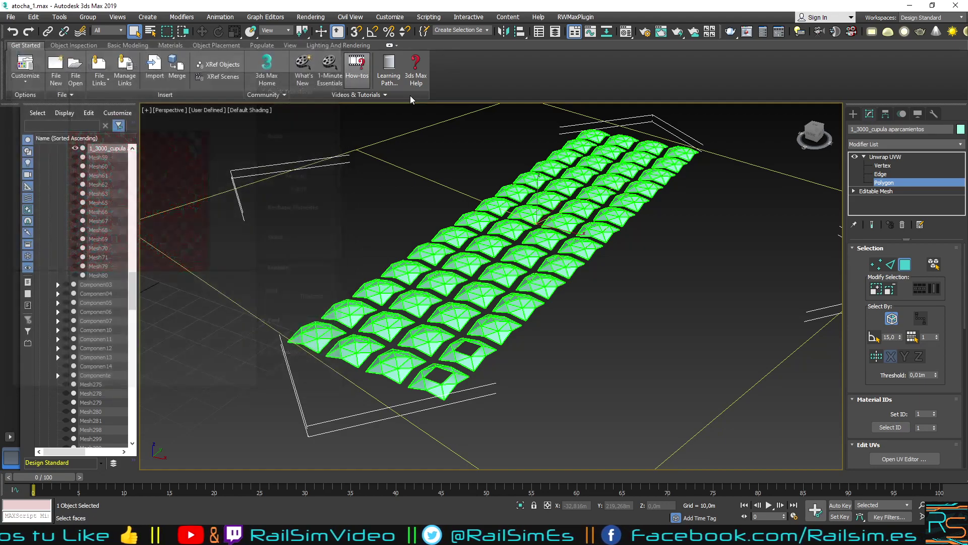
{"action": "left_click", "coordinate": [885, 157]}
{"action": "right_click", "coordinate": [885, 156]}
{"action": "left_click", "coordinate": [854, 174]}
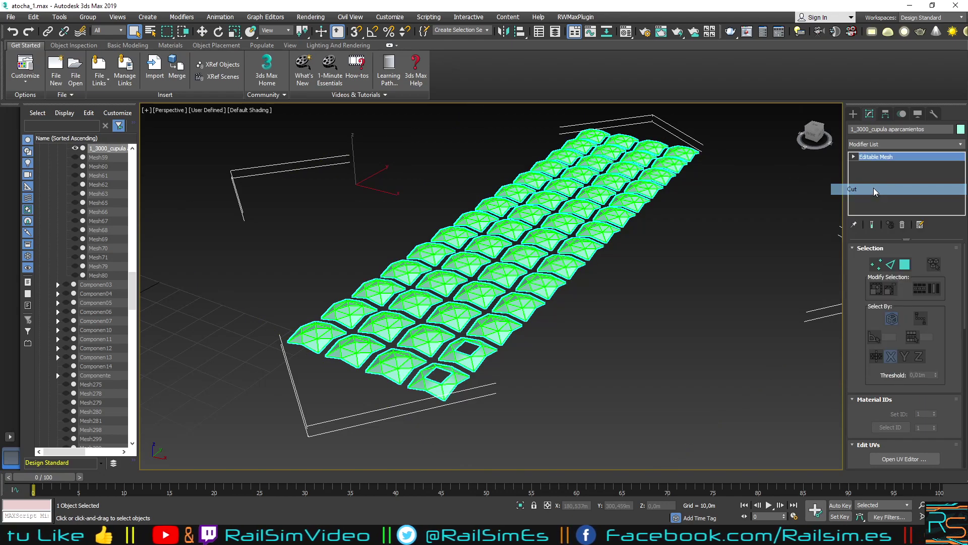
Step: Strip the canopy's UVW mapping and materials with UVW Remove, then reorient the view and deselect
{"action": "left_click", "coordinate": [935, 114]}
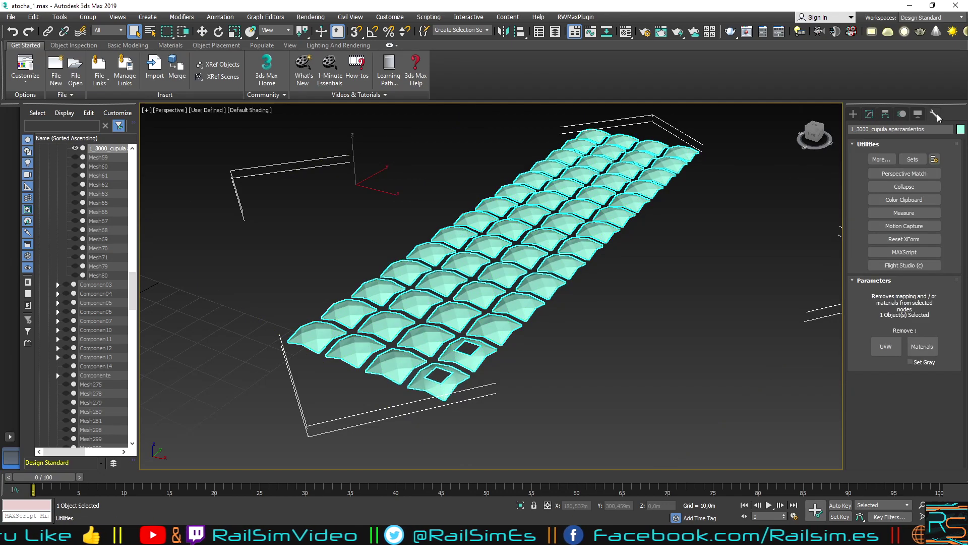
{"action": "left_click", "coordinate": [887, 347]}
{"action": "left_click", "coordinate": [922, 347]}
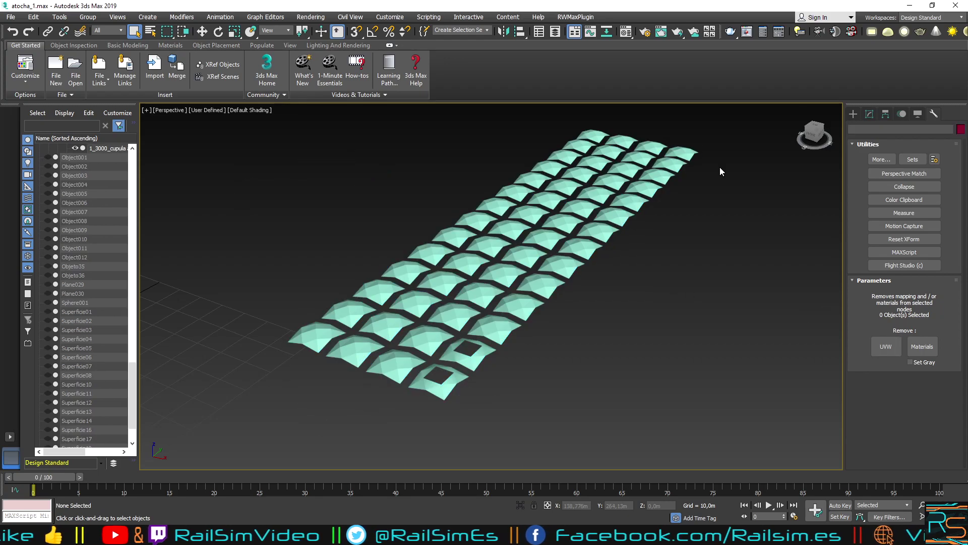
{"action": "middle_click_drag", "start_coordinate": [420, 375], "coordinate": [366, 390], "text": "alt"}
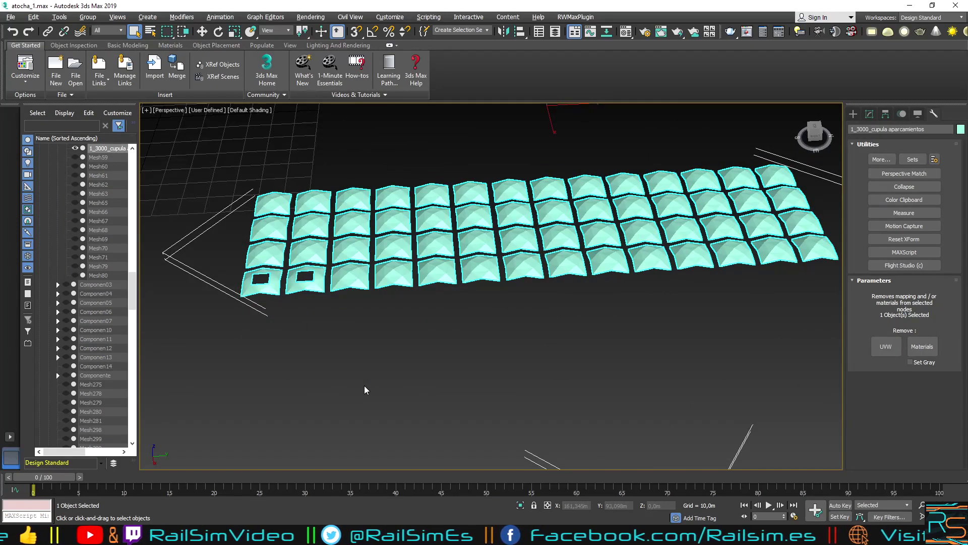
{"action": "middle_click_drag", "start_coordinate": [319, 347], "coordinate": [314, 355], "text": "alt"}
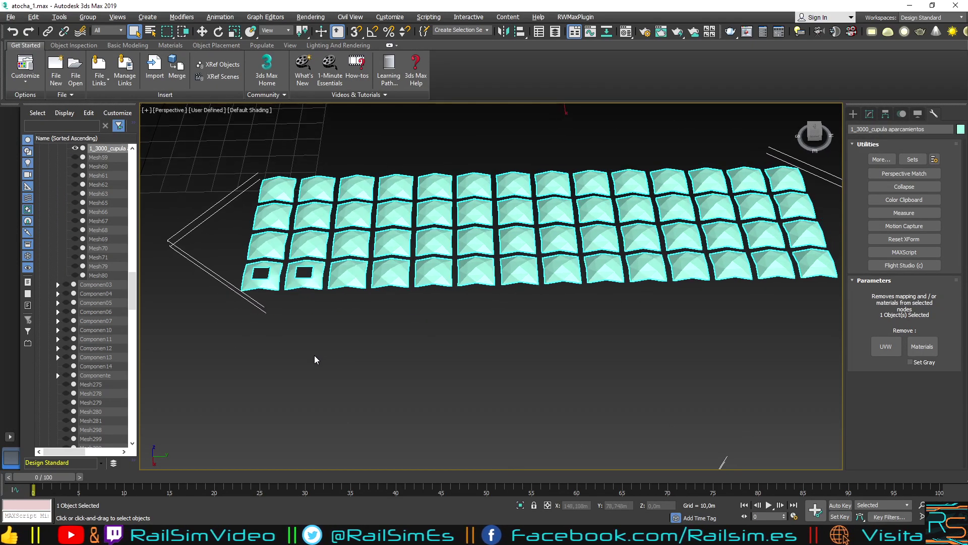
{"action": "left_click", "coordinate": [163, 138]}
{"action": "left_click", "coordinate": [174, 110]}
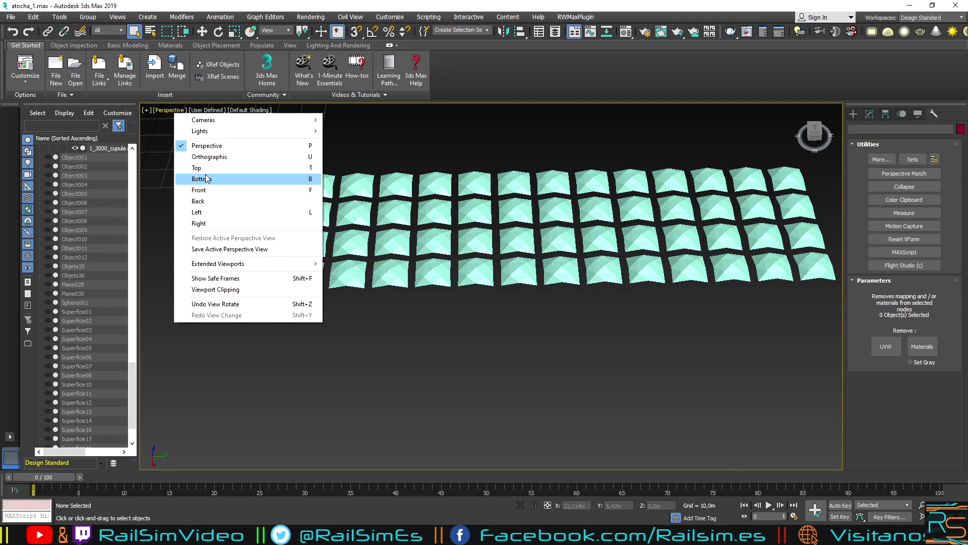
Step: Switch the viewport through Front to Top view, centred on the canopy's bottom tile rows
{"action": "left_click", "coordinate": [212, 168]}
{"action": "mouse_move", "coordinate": [540, 223]}
{"action": "middle_mouse_down"}
{"action": "mouse_move", "coordinate": [417, 339]}
{"action": "mouse_move", "coordinate": [573, 309]}
{"action": "mouse_move", "coordinate": [517, 385]}
{"action": "middle_mouse_up"}
{"action": "left_click", "coordinate": [172, 110]}
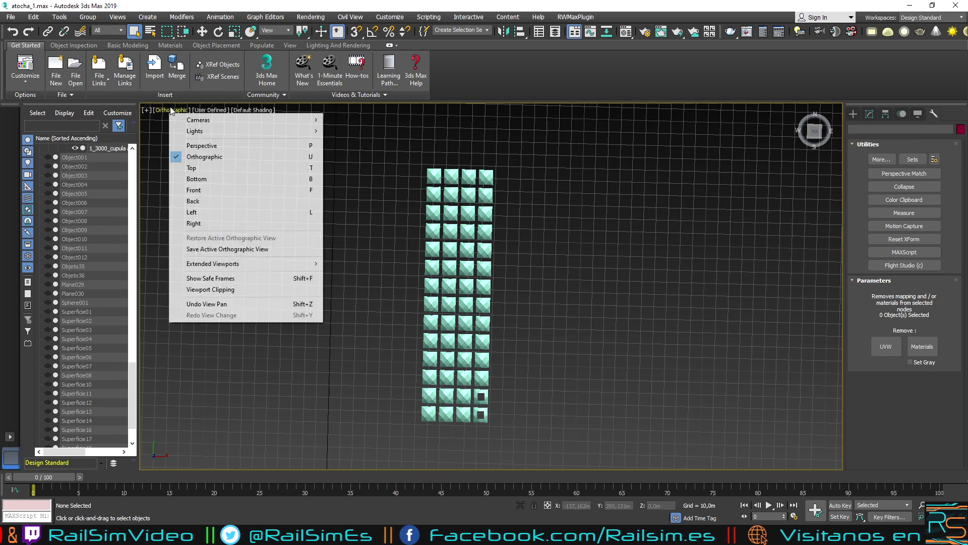
{"action": "left_click", "coordinate": [198, 190]}
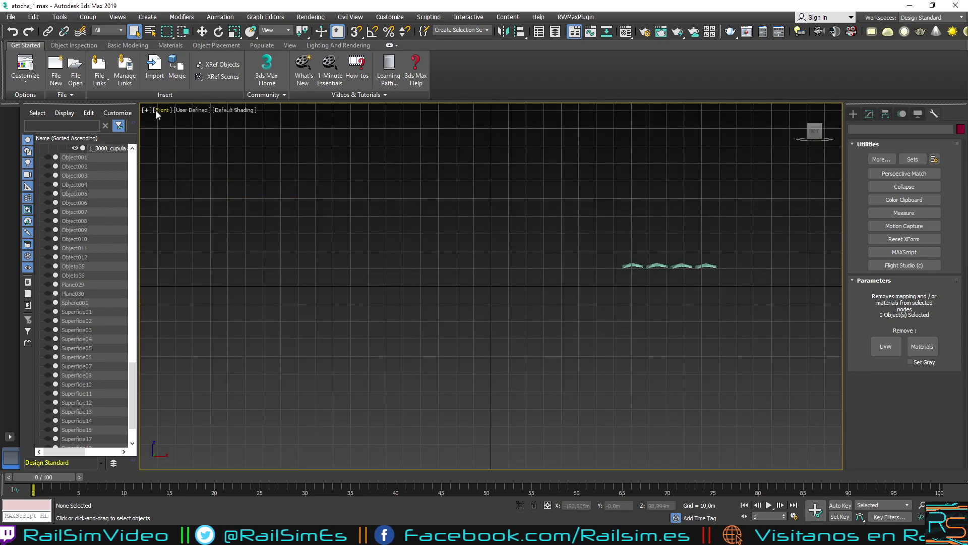
{"action": "left_click", "coordinate": [156, 114]}
{"action": "left_click", "coordinate": [197, 168]}
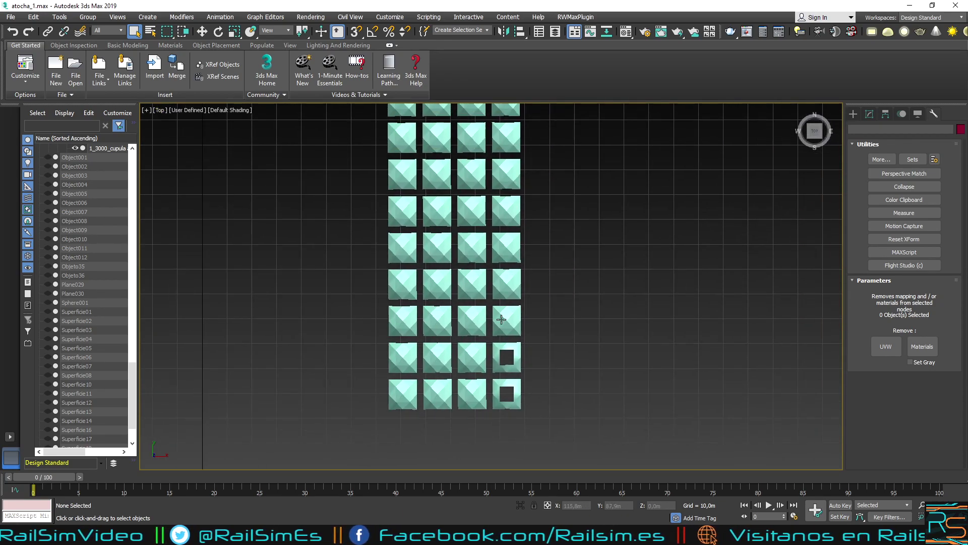
{"action": "left_click", "coordinate": [502, 320]}
{"action": "middle_click_drag", "start_coordinate": [529, 331], "coordinate": [566, 220]}
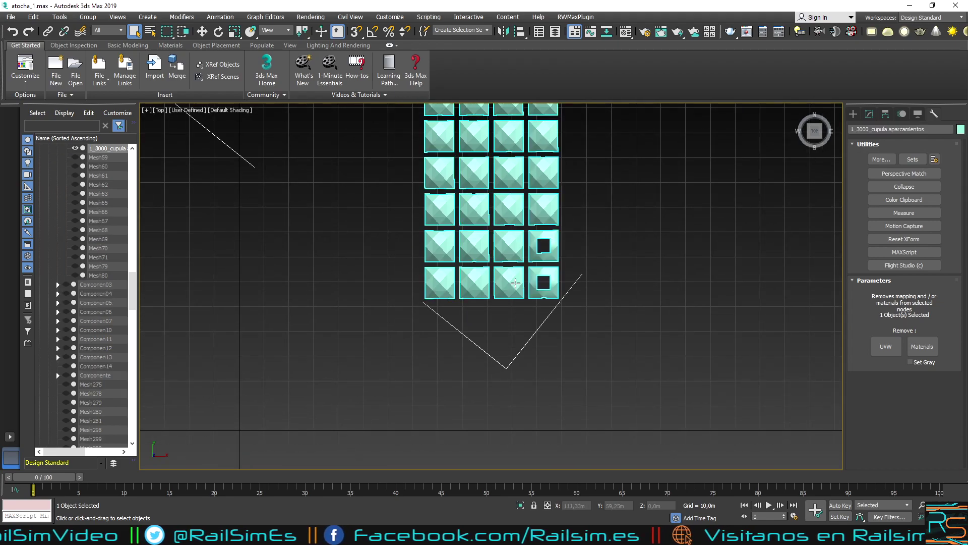
{"action": "left_click", "coordinate": [870, 114]}
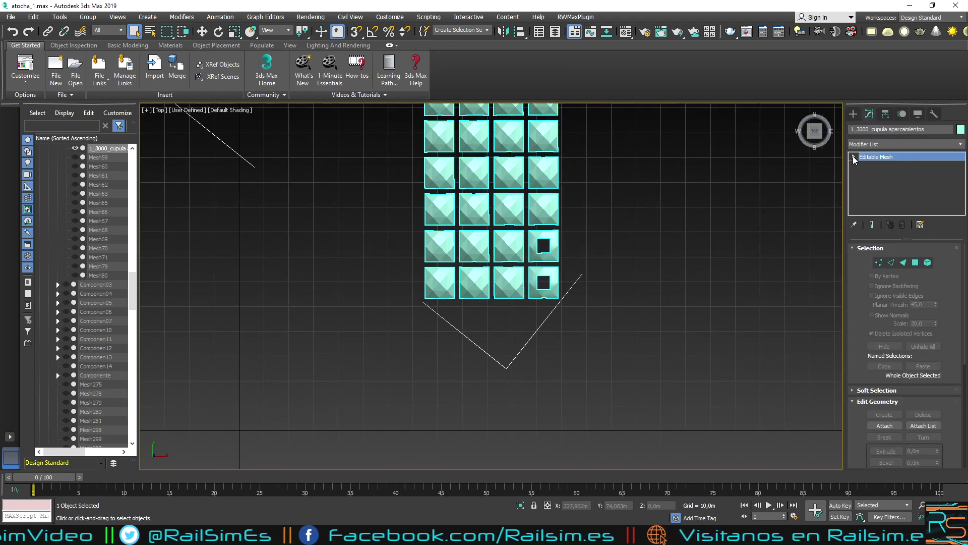
Step: Convert the canopy to Editable Poly and select one bottom-row tile at Element level
{"action": "right_click", "coordinate": [521, 194]}
{"action": "left_click", "coordinate": [651, 303]}
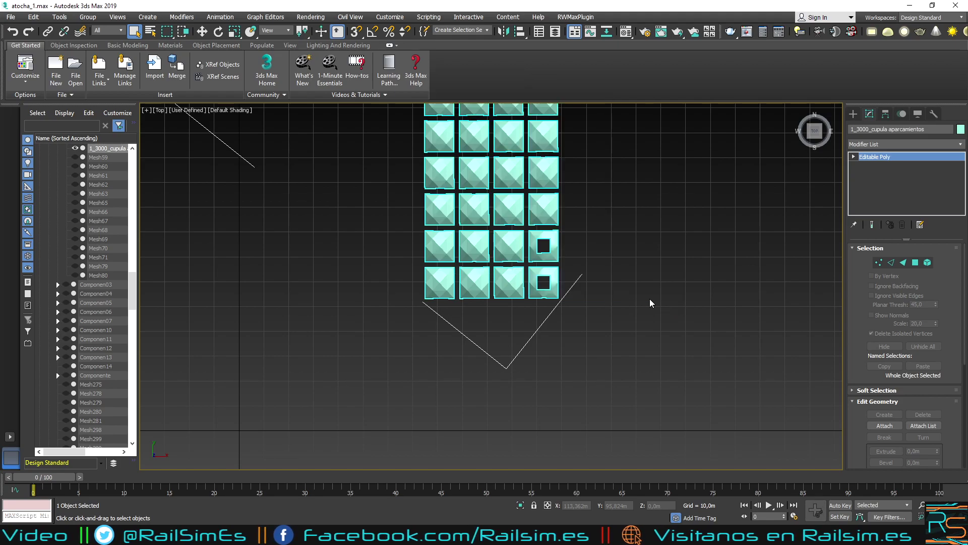
{"action": "left_click", "coordinate": [854, 157]}
{"action": "left_click", "coordinate": [873, 200]}
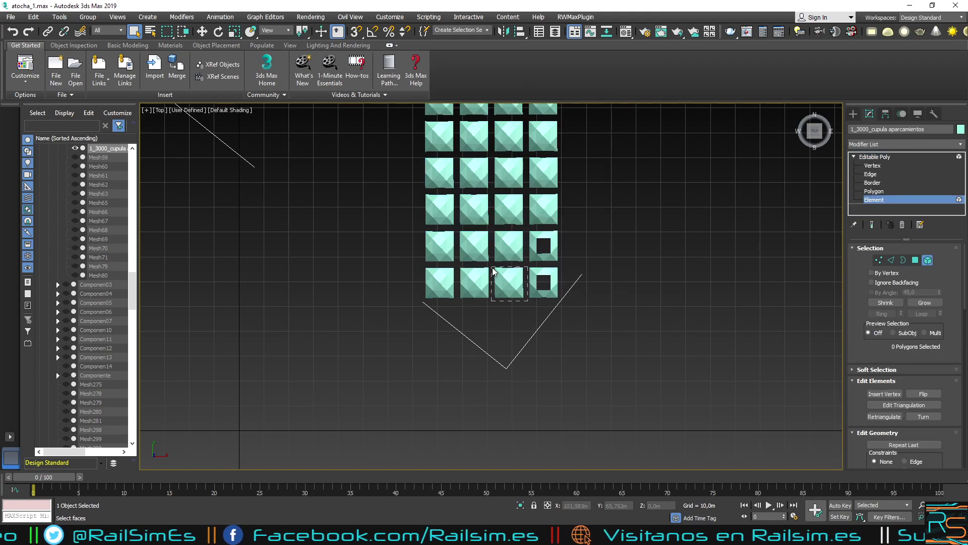
{"action": "left_click", "coordinate": [504, 280]}
Step: Detach that tile as Object013 and select the new object
{"action": "scroll", "coordinate": [914, 426], "scroll_direction": "down", "scroll_amount": 2}
{"action": "scroll", "coordinate": [915, 426], "scroll_direction": "down", "scroll_amount": 5}
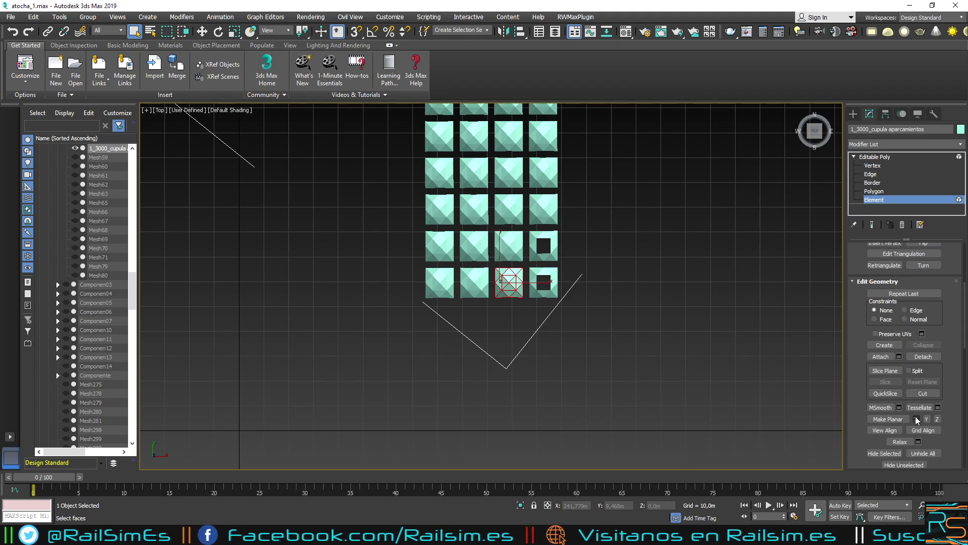
{"action": "left_click", "coordinate": [923, 356]}
{"action": "left_click", "coordinate": [506, 273]}
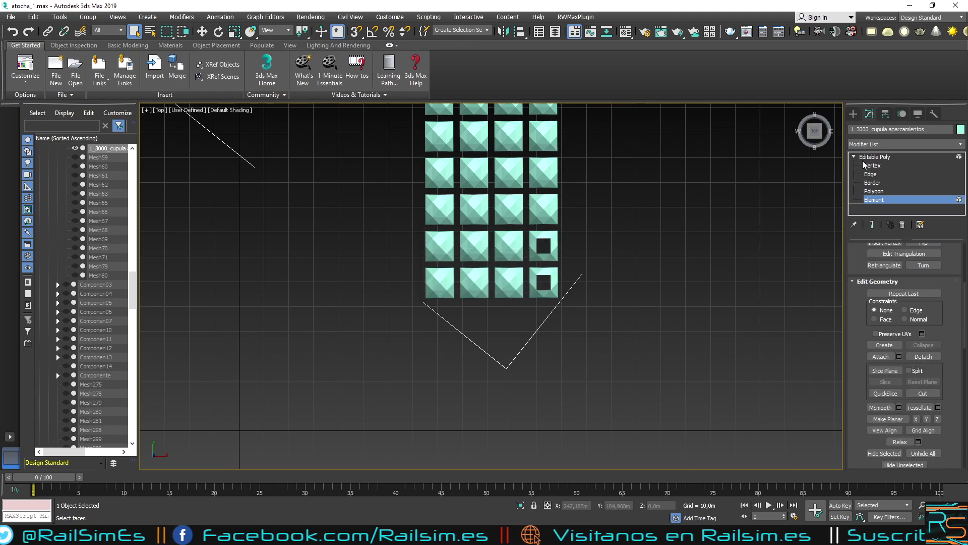
{"action": "left_click", "coordinate": [613, 367]}
{"action": "left_click", "coordinate": [512, 289]}
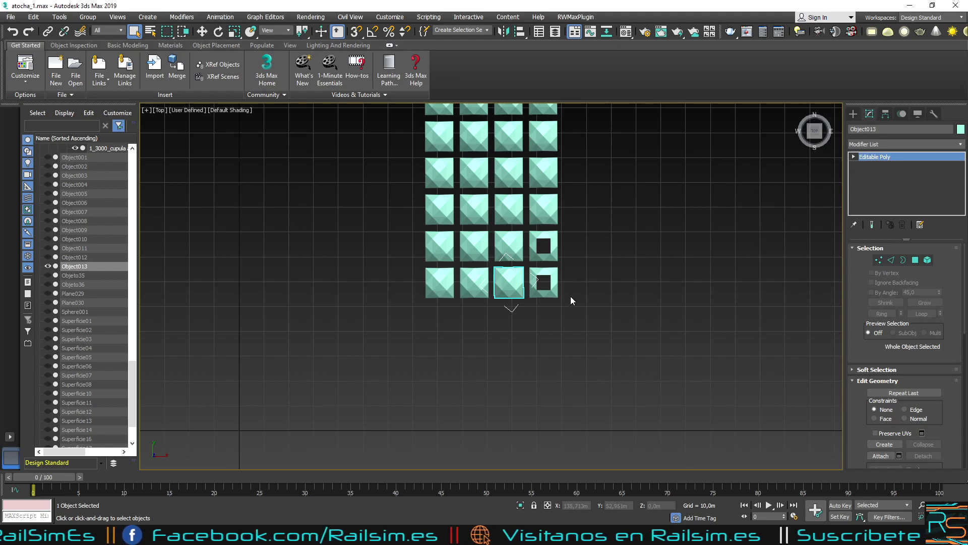
Step: Back on the dome object, select another bottom-row tile element and start detaching it
{"action": "scroll", "coordinate": [868, 422], "scroll_direction": "down", "scroll_amount": 3}
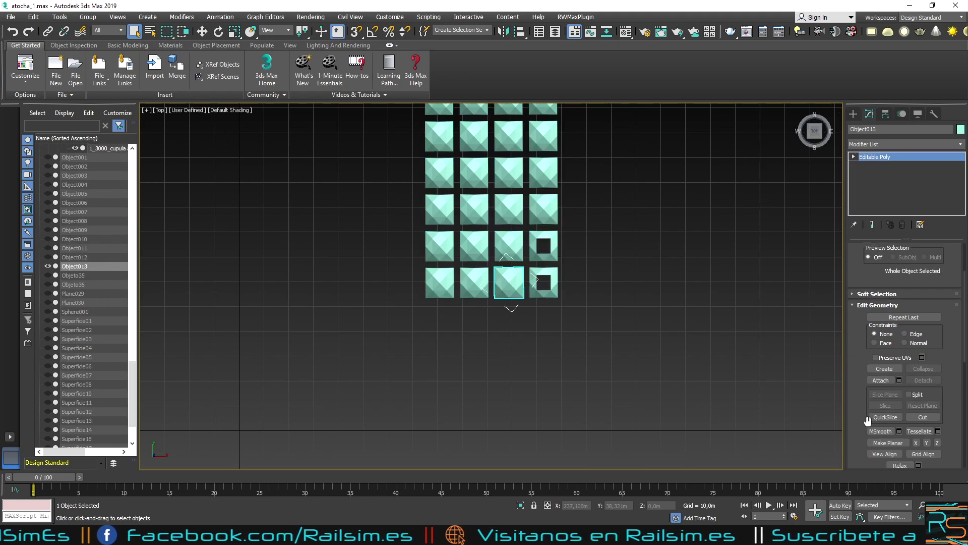
{"action": "left_click", "coordinate": [549, 287]}
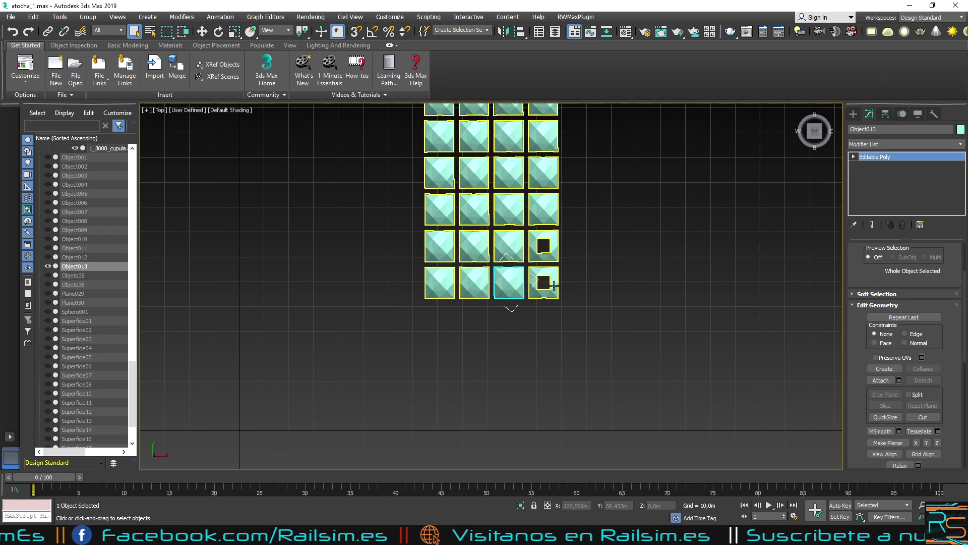
{"action": "left_click", "coordinate": [887, 381]}
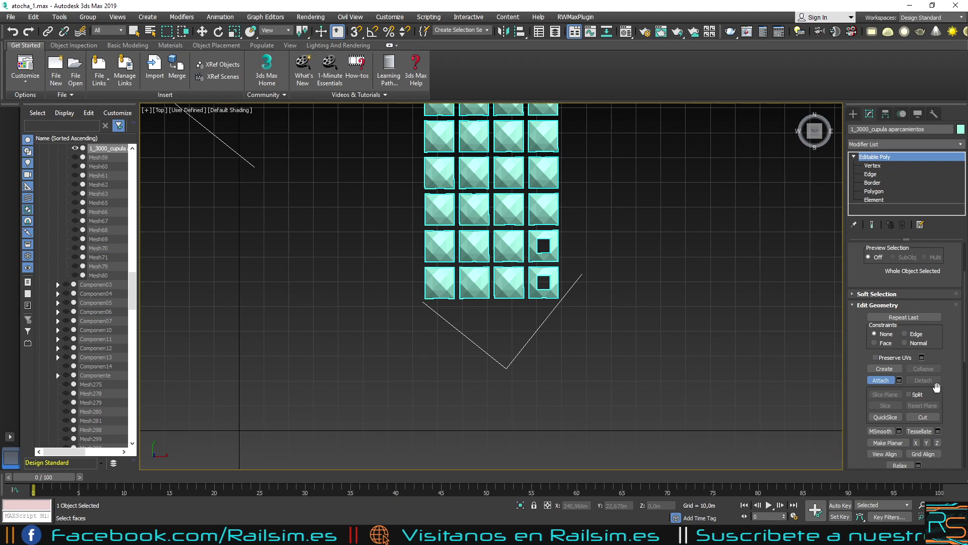
{"action": "left_click", "coordinate": [881, 381]}
{"action": "left_click", "coordinate": [874, 199]}
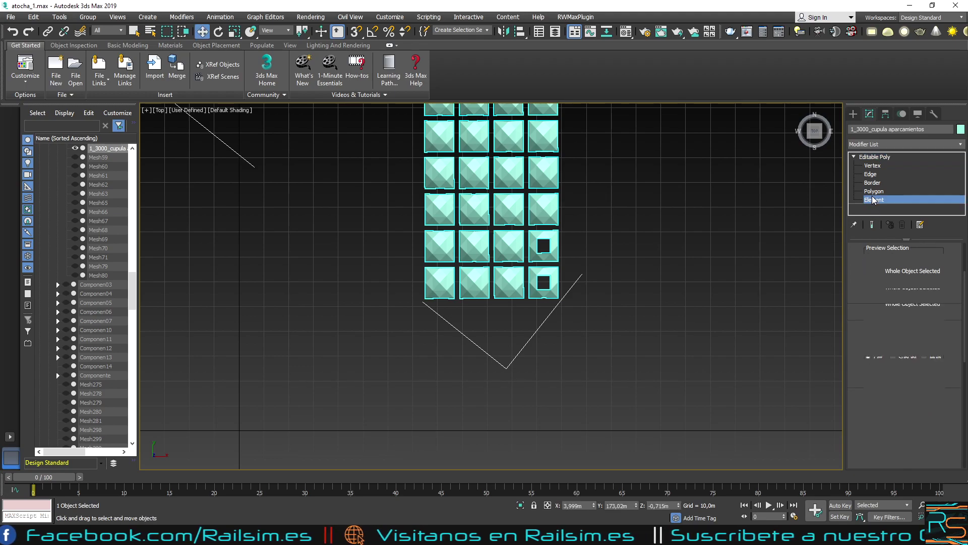
{"action": "left_click", "coordinate": [510, 280]}
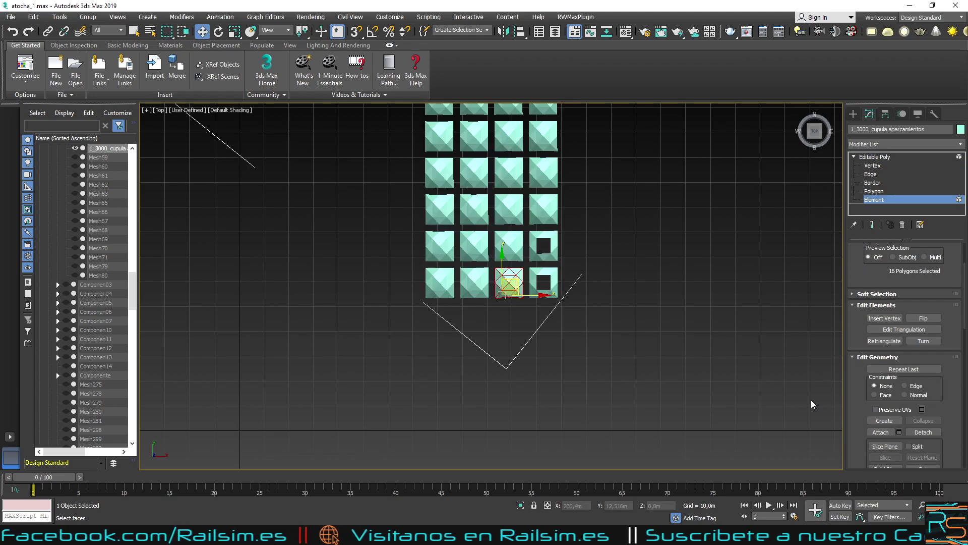
{"action": "left_click", "coordinate": [924, 432]}
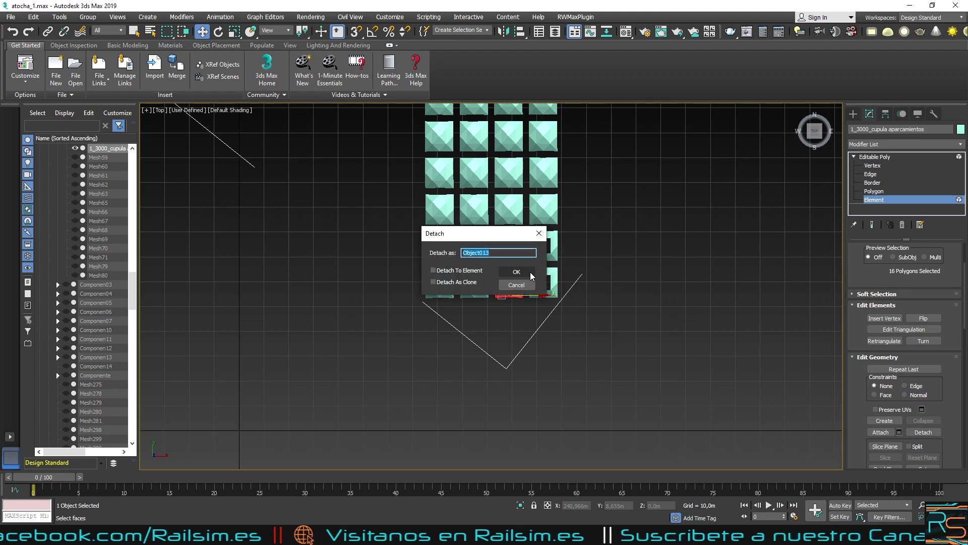
Step: Confirm the detach as Object013, select it, and add Unwrap UVW at polygon level
{"action": "left_click", "coordinate": [516, 271]}
{"action": "left_click", "coordinate": [875, 156]}
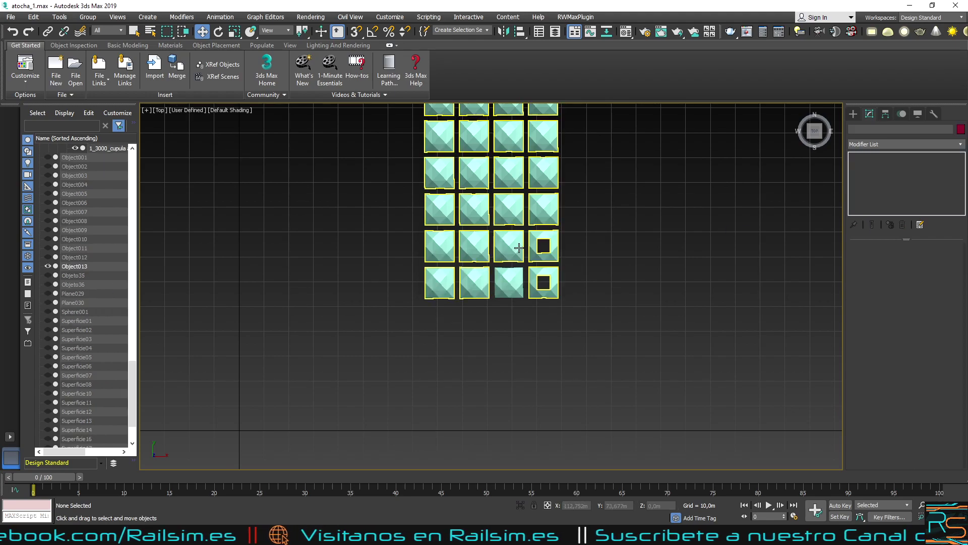
{"action": "left_click", "coordinate": [510, 281]}
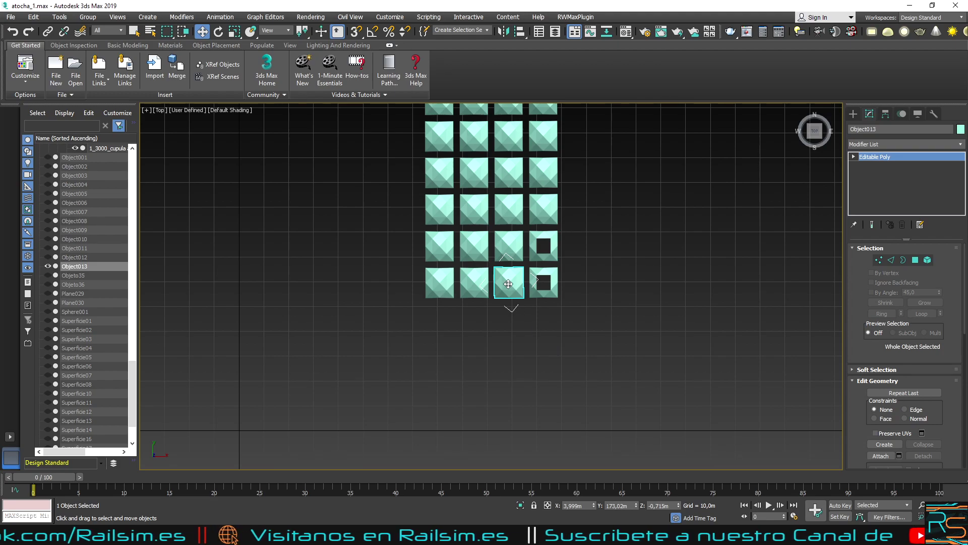
{"action": "left_click", "coordinate": [167, 17]}
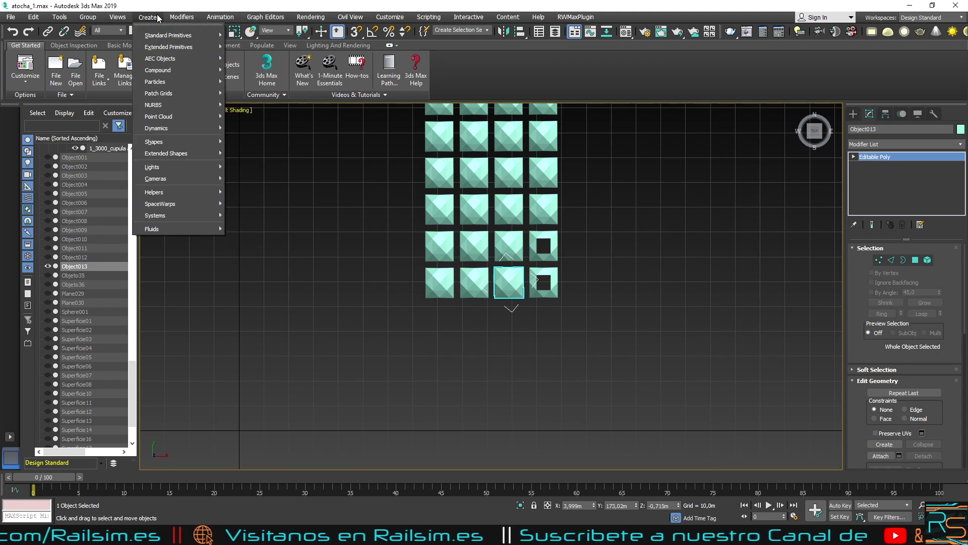
{"action": "left_click", "coordinate": [292, 181]}
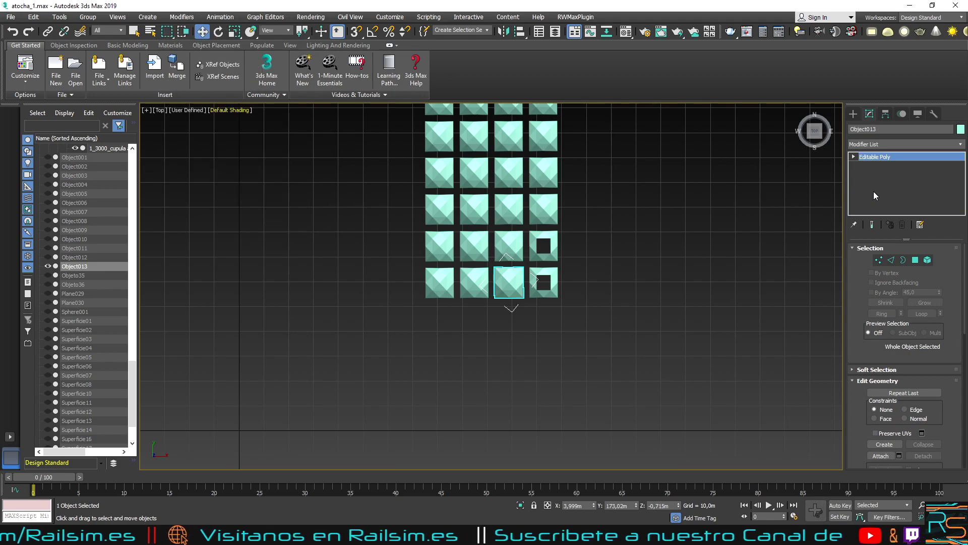
{"action": "left_click", "coordinate": [884, 183]}
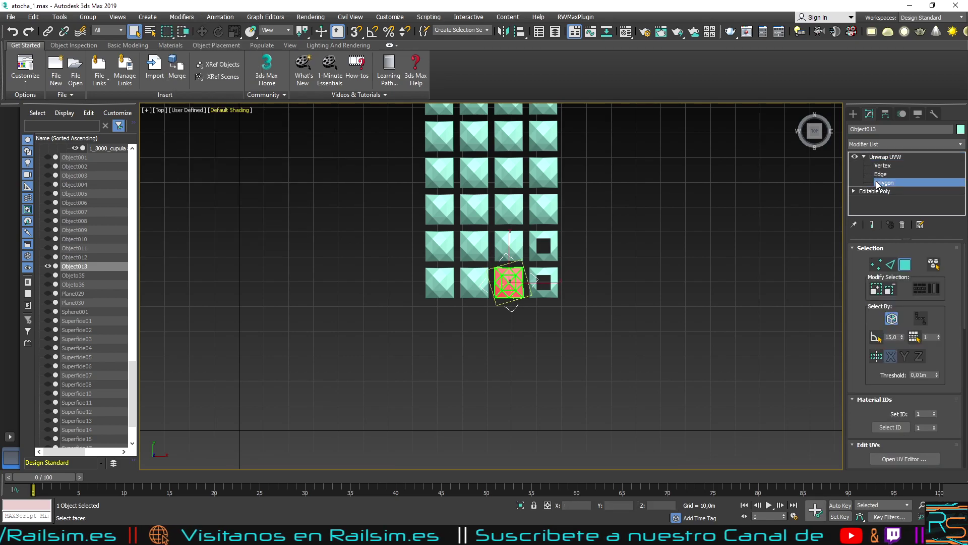
Step: Flatten Map Object013's UVs and shrink the cluster to about 20 percent
{"action": "left_click", "coordinate": [903, 459]}
{"action": "scroll", "coordinate": [158, 225], "scroll_direction": "down", "scroll_amount": 10}
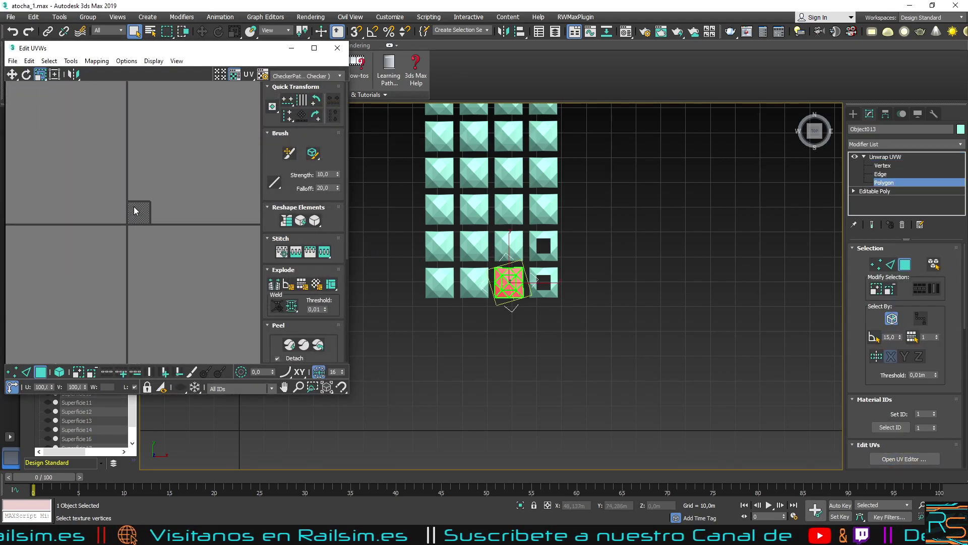
{"action": "left_click", "coordinate": [96, 61]}
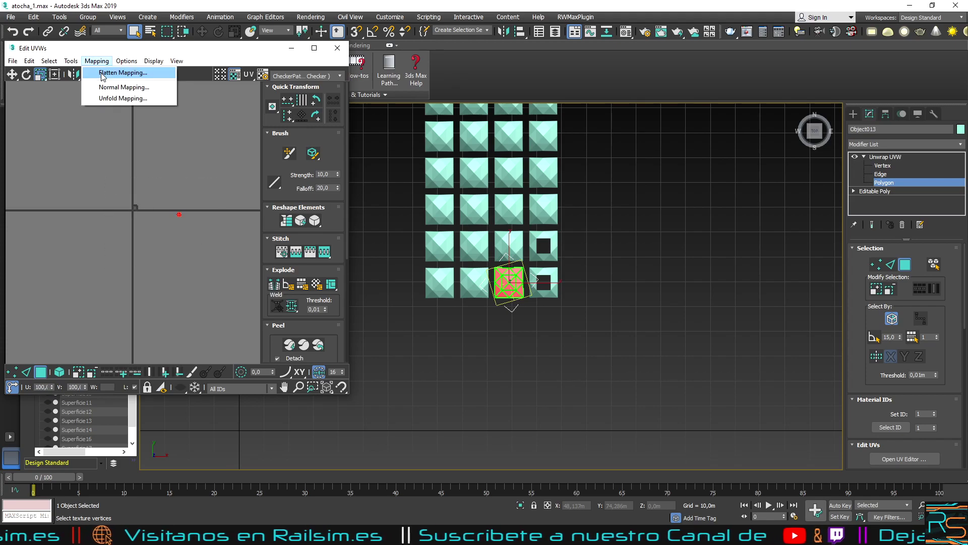
{"action": "left_click", "coordinate": [159, 83]}
{"action": "scroll", "coordinate": [143, 220], "scroll_direction": "up", "scroll_amount": 8}
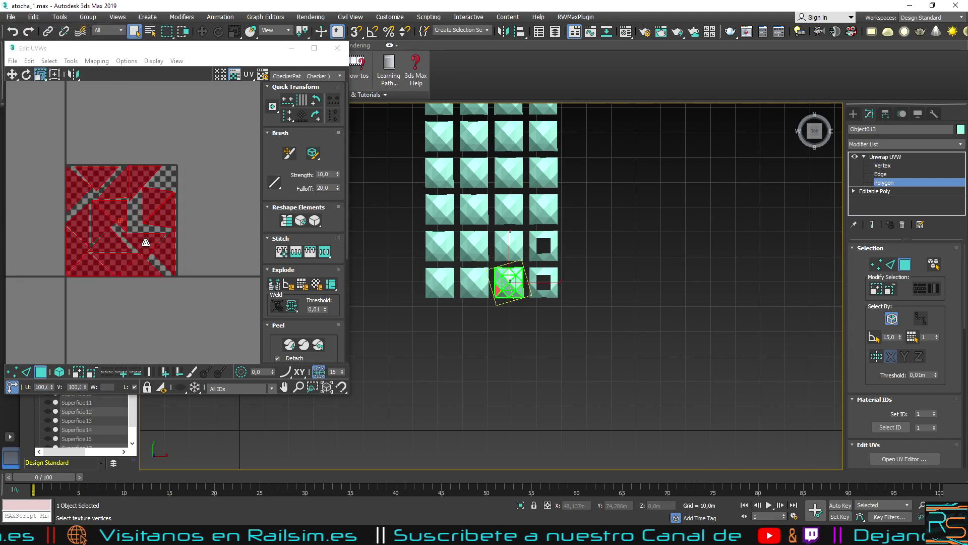
{"action": "left_click", "coordinate": [41, 74]}
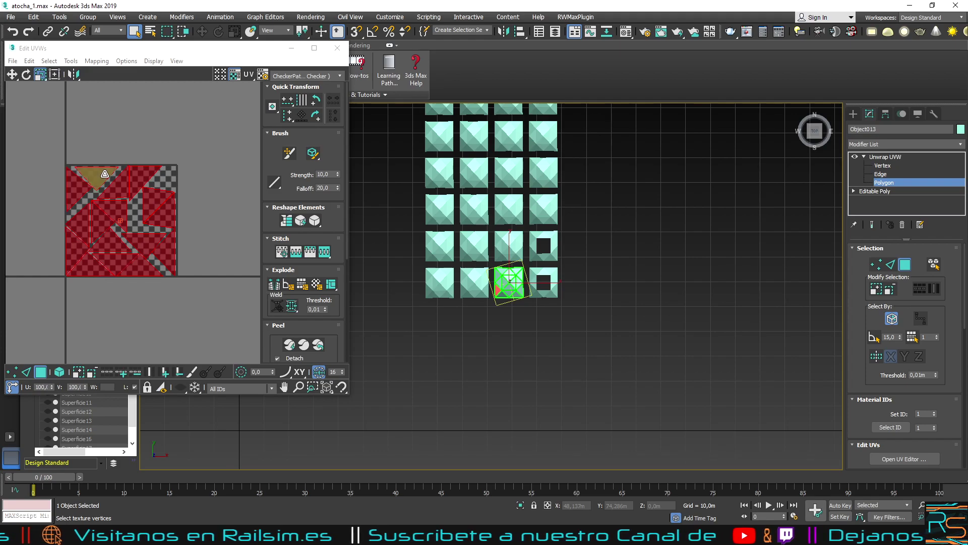
{"action": "left_click_drag", "start_coordinate": [141, 177], "coordinate": [152, 315]}
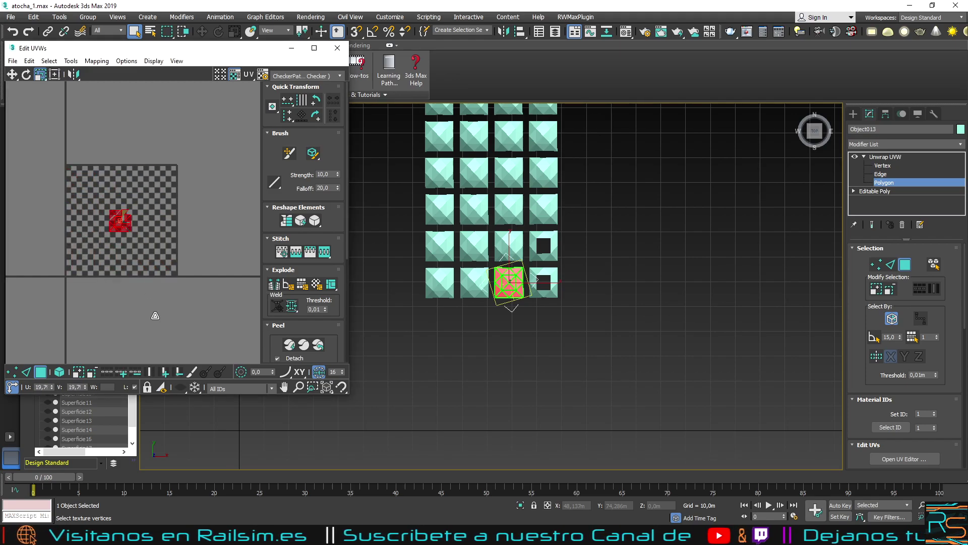
Step: Move the UV cluster into the checker's lower-left corner
{"action": "left_click", "coordinate": [12, 75]}
{"action": "scroll", "coordinate": [77, 323], "scroll_direction": "up", "scroll_amount": 2}
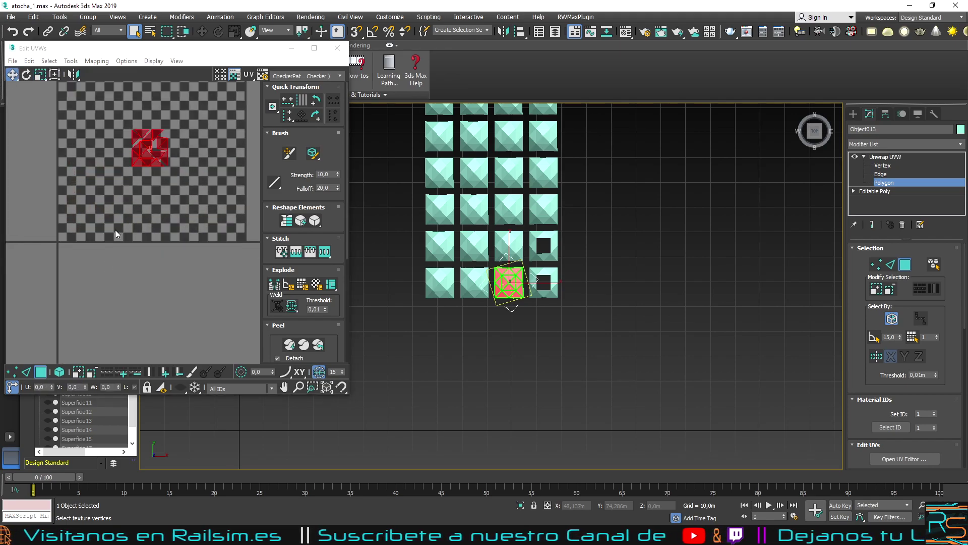
{"action": "left_click_drag", "start_coordinate": [141, 159], "coordinate": [72, 227]}
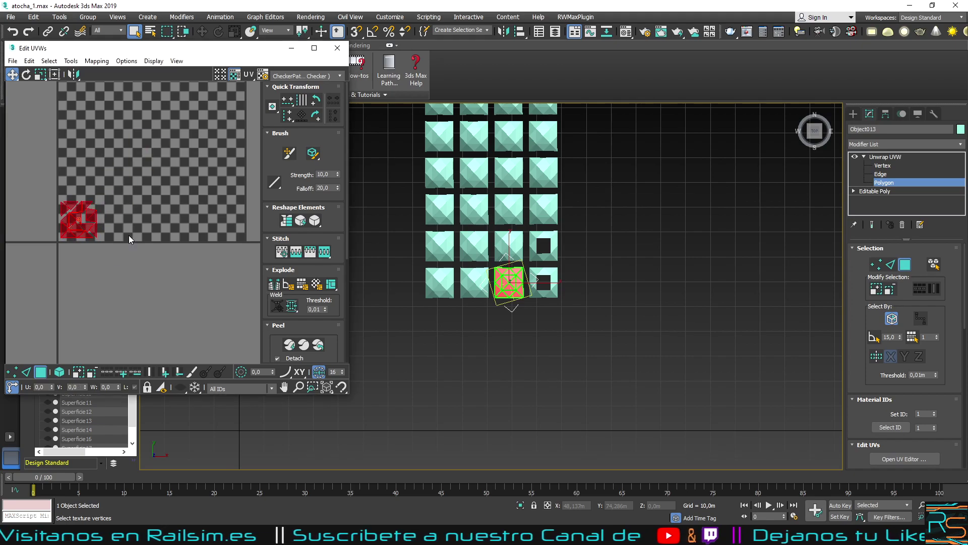
{"action": "scroll", "coordinate": [122, 246], "scroll_direction": "down", "scroll_amount": 2}
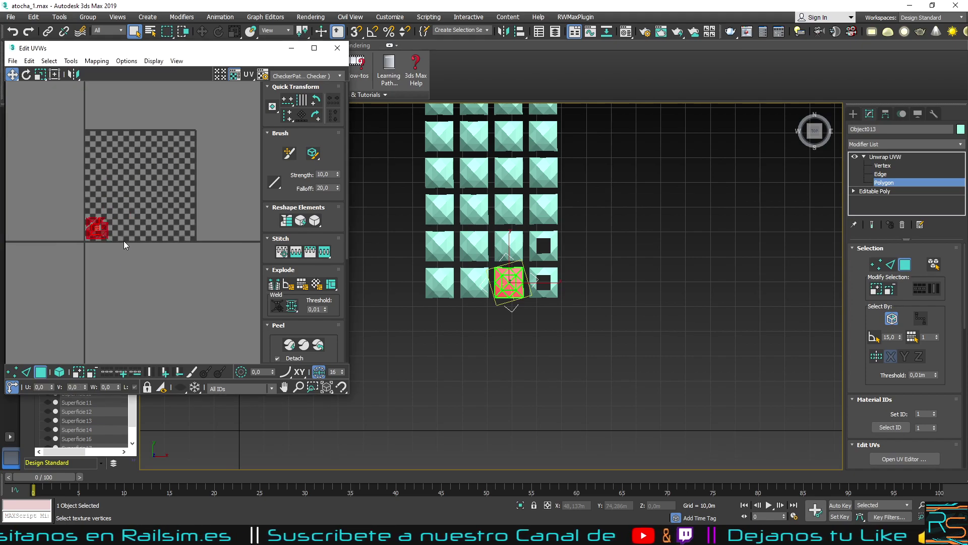
{"action": "scroll", "coordinate": [123, 241], "scroll_direction": "up", "scroll_amount": 1}
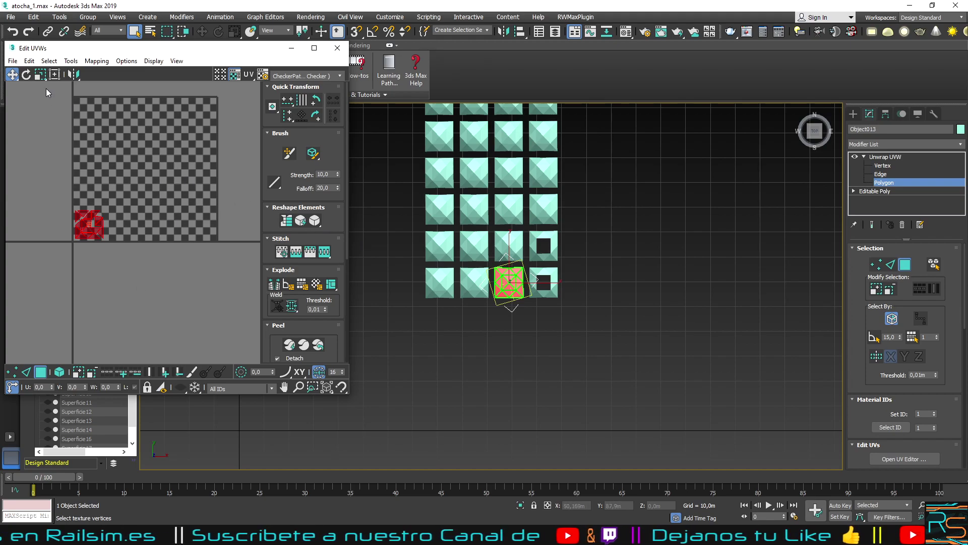
Step: Enlarge the cluster to 132 percent, nudge it up-right, and close the UV editor
{"action": "key", "text": "r"}
{"action": "left_click_drag", "start_coordinate": [90, 222], "coordinate": [91, 217]}
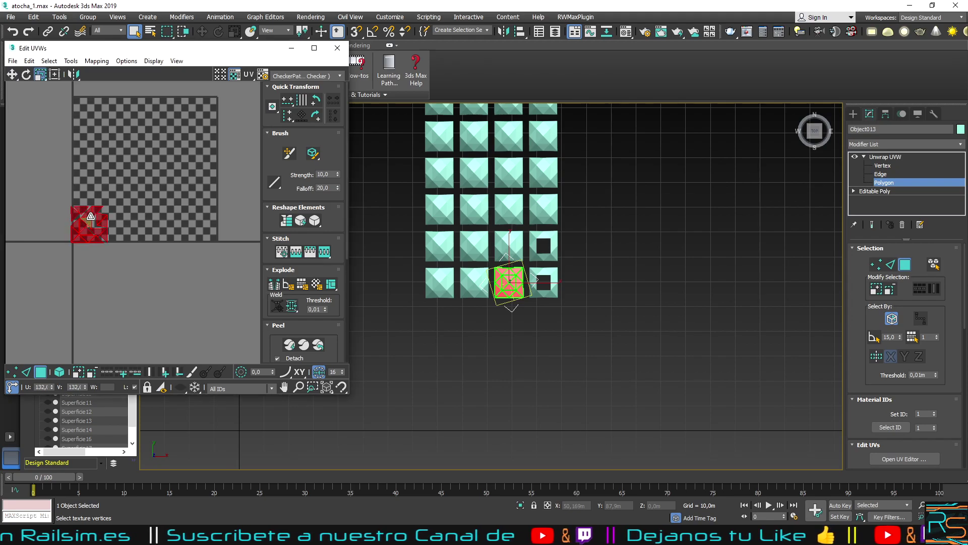
{"action": "left_click", "coordinate": [12, 74]}
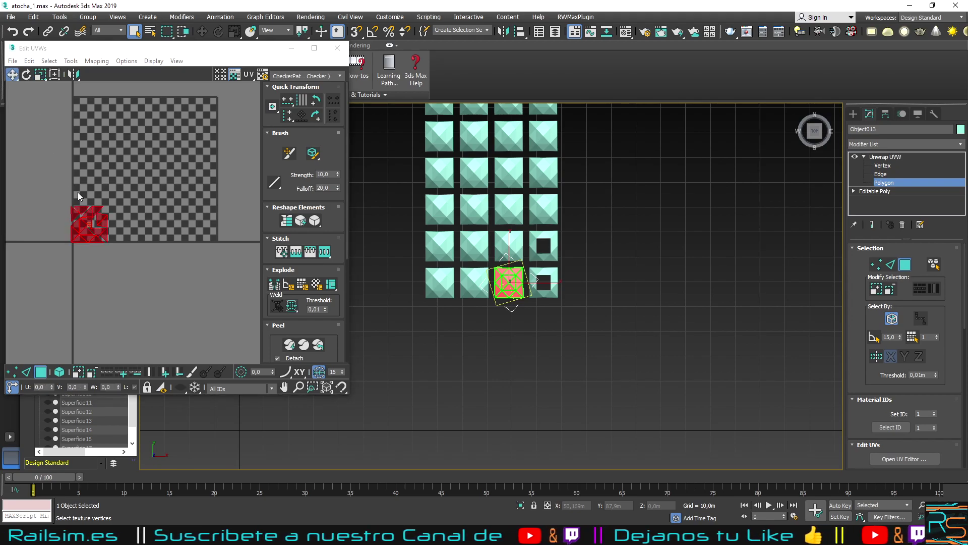
{"action": "left_click", "coordinate": [85, 217]}
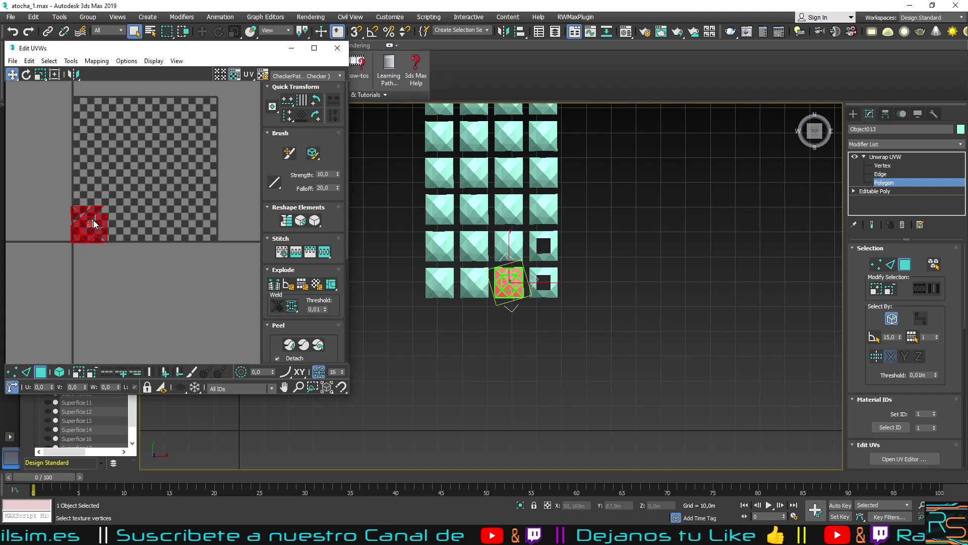
{"action": "left_click_drag", "start_coordinate": [83, 228], "coordinate": [87, 223]}
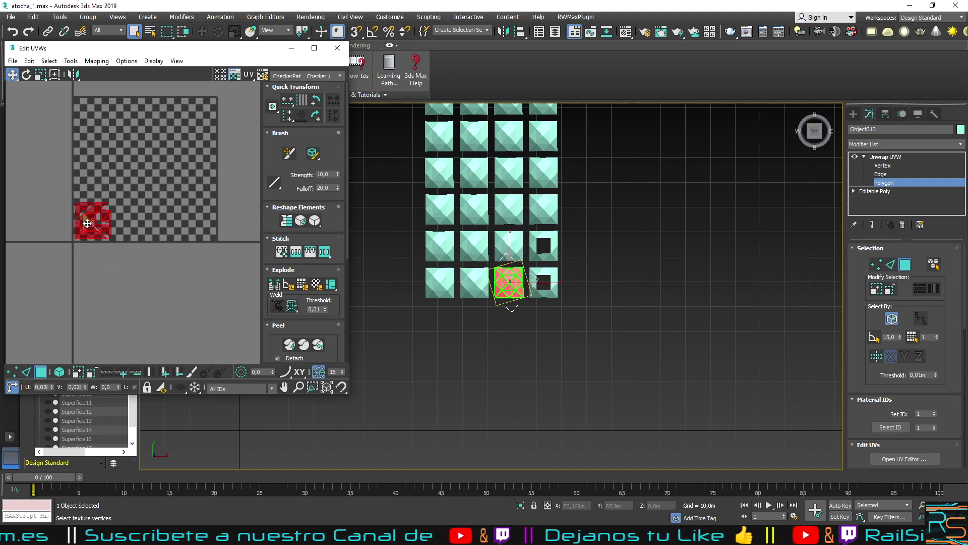
{"action": "left_click", "coordinate": [338, 52]}
{"action": "left_click", "coordinate": [886, 157]}
Step: Reselect tile Object013 and switch the viewport to an angled perspective view
{"action": "left_click", "coordinate": [594, 267]}
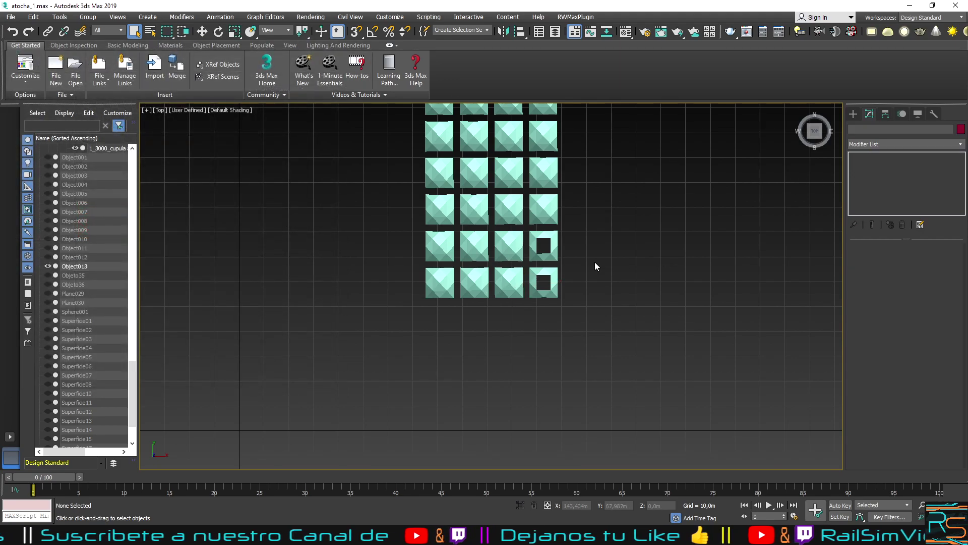
{"action": "left_click", "coordinate": [514, 280]}
{"action": "key", "text": "w"}
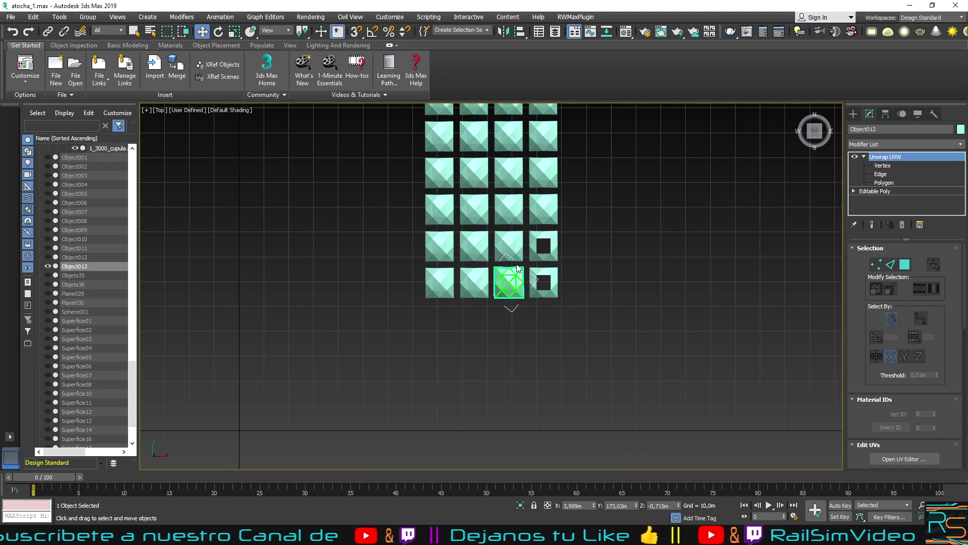
{"action": "scroll", "coordinate": [521, 292], "scroll_direction": "up", "scroll_amount": 2}
{"action": "scroll", "coordinate": [521, 292], "scroll_direction": "up", "scroll_amount": 2}
{"action": "scroll", "coordinate": [521, 292], "scroll_direction": "down", "scroll_amount": 5}
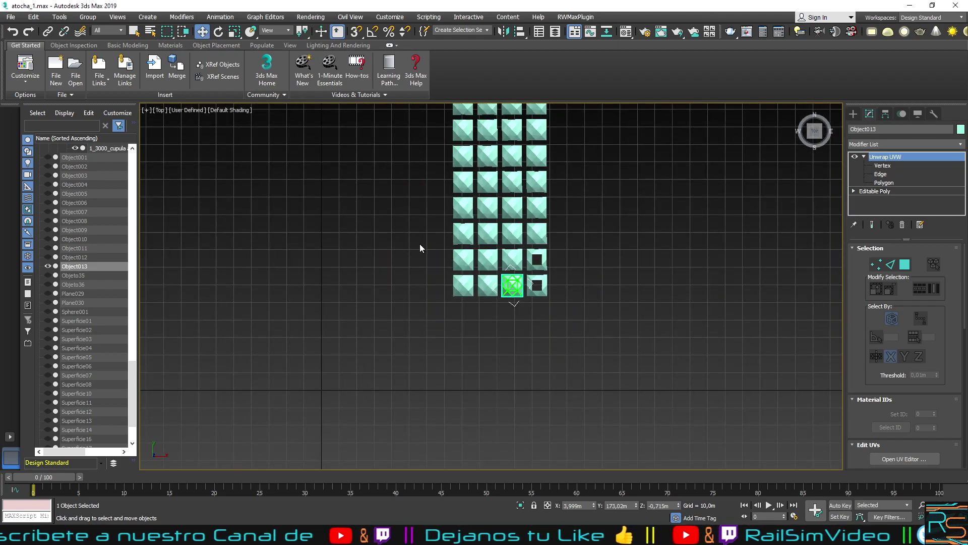
{"action": "left_click", "coordinate": [163, 112]}
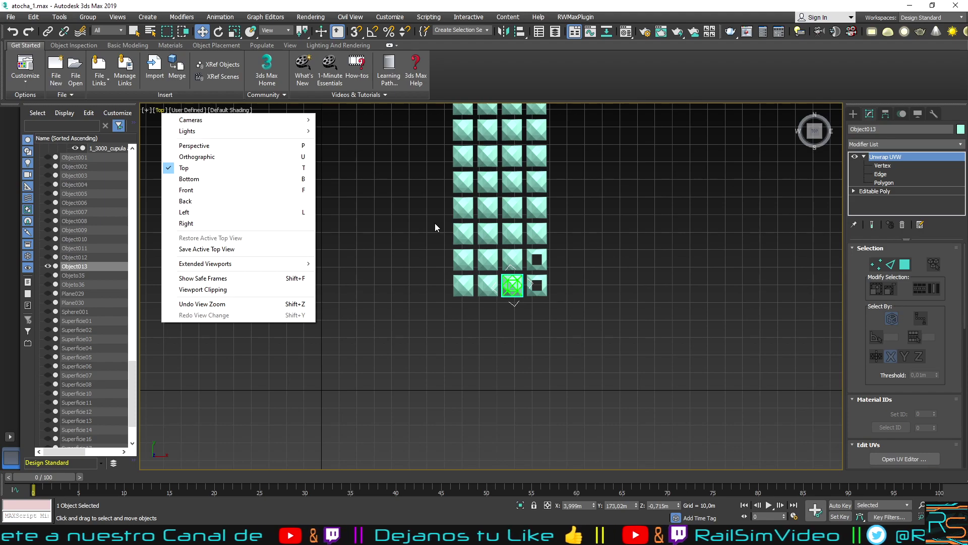
{"action": "left_click", "coordinate": [262, 149]}
{"action": "mouse_move", "coordinate": [620, 286]}
{"action": "middle_mouse_down", "text": "alt"}
{"action": "mouse_move", "coordinate": [571, 233]}
{"action": "mouse_move", "coordinate": [441, 217]}
{"action": "middle_mouse_up", "text": "alt"}
Step: With Affect Pivot Only, center Object013's pivot, align it to world, and reset scale
{"action": "left_click", "coordinate": [886, 114]}
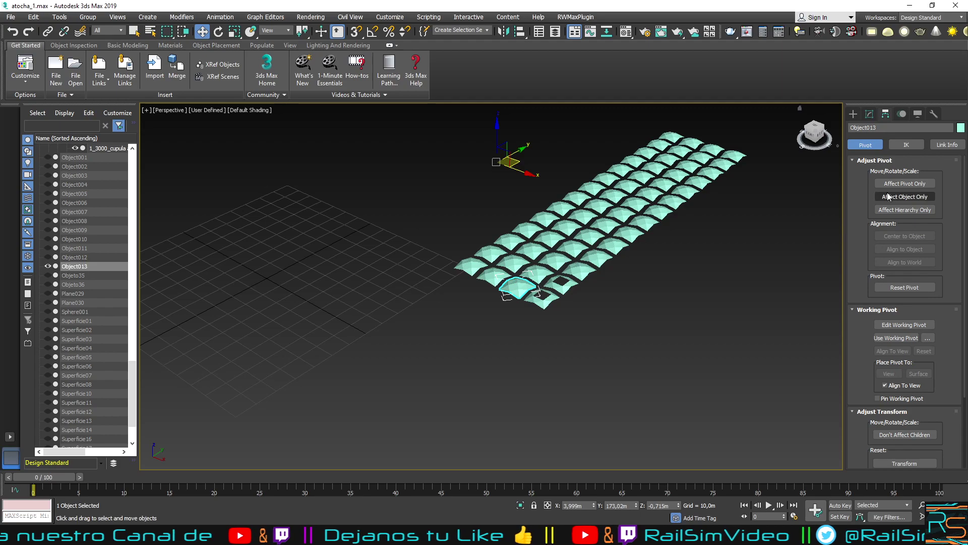
{"action": "left_click", "coordinate": [887, 184]}
{"action": "left_click", "coordinate": [893, 236]}
{"action": "left_click", "coordinate": [891, 262]}
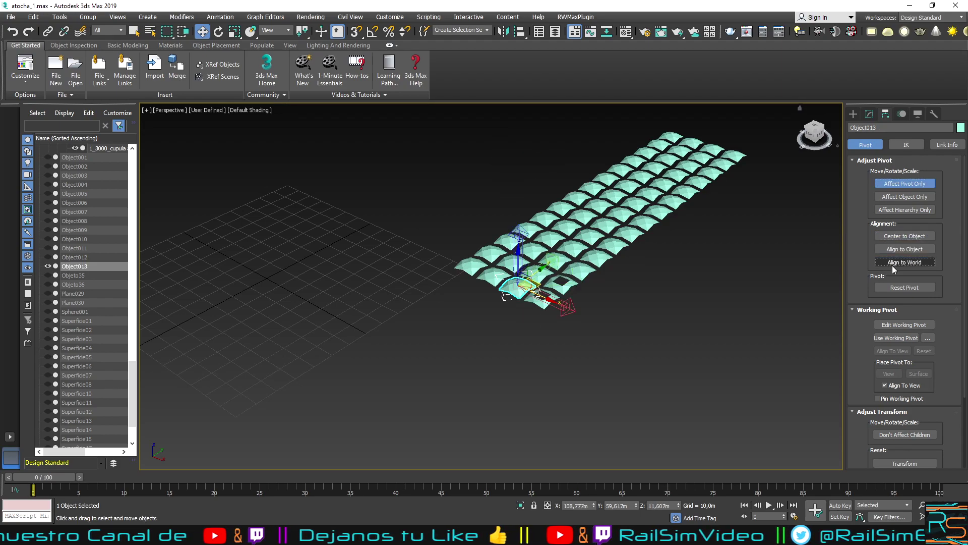
{"action": "scroll", "coordinate": [902, 456], "scroll_direction": "down", "scroll_amount": 1}
{"action": "scroll", "coordinate": [901, 456], "scroll_direction": "down", "scroll_amount": 1}
{"action": "left_click", "coordinate": [910, 446]}
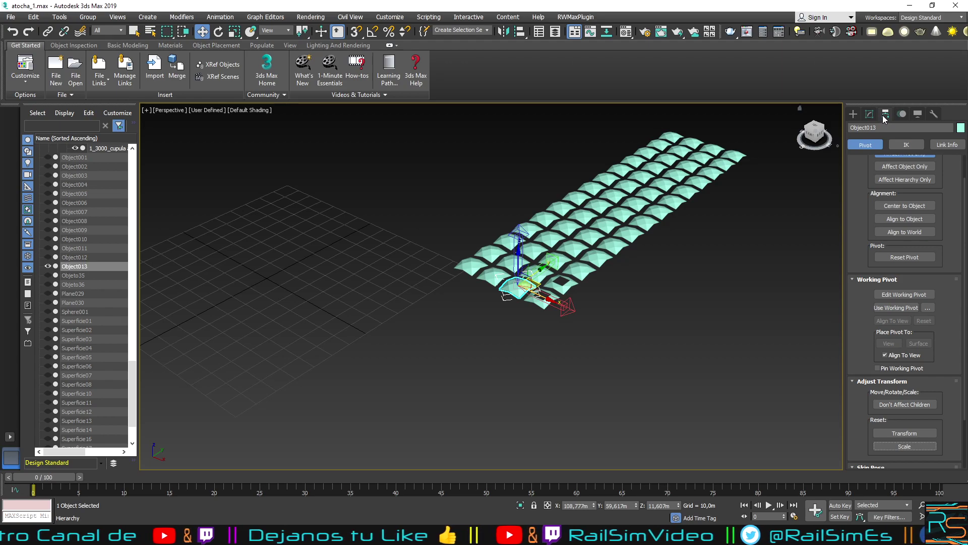
Step: Re-center Object013's pivot, then reset its transform and scale
{"action": "scroll", "coordinate": [893, 173], "scroll_direction": "up", "scroll_amount": 2}
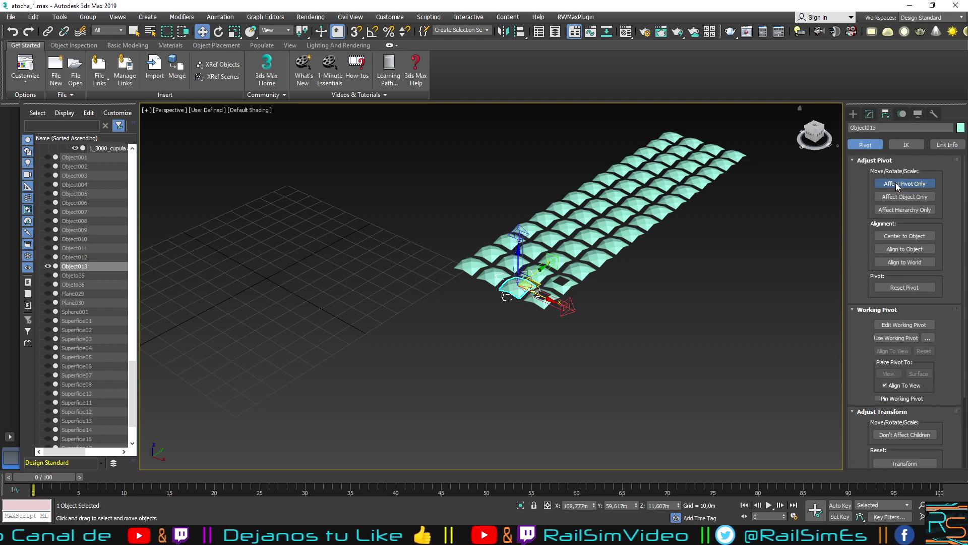
{"action": "scroll", "coordinate": [901, 196], "scroll_direction": "down", "scroll_amount": 2}
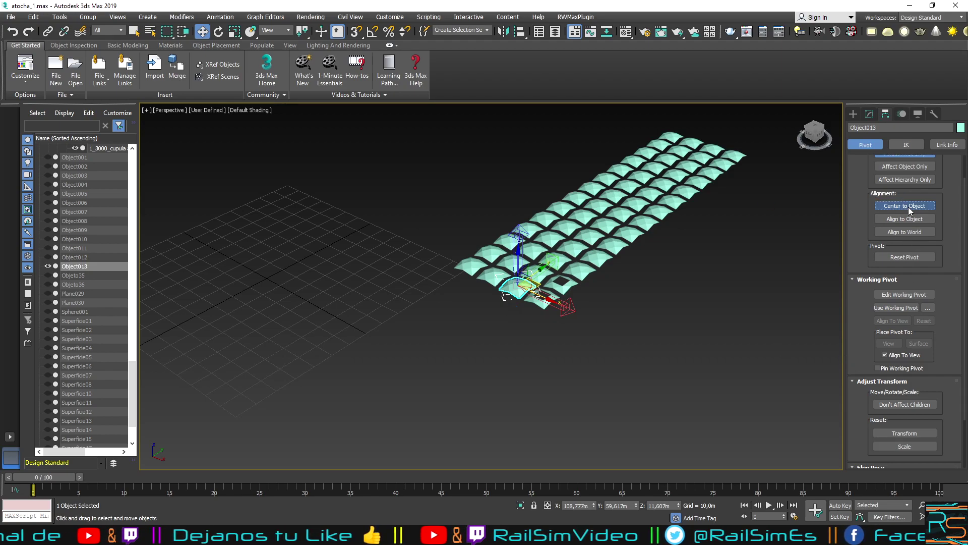
{"action": "left_click", "coordinate": [906, 232]}
{"action": "scroll", "coordinate": [913, 217], "scroll_direction": "down", "scroll_amount": 3}
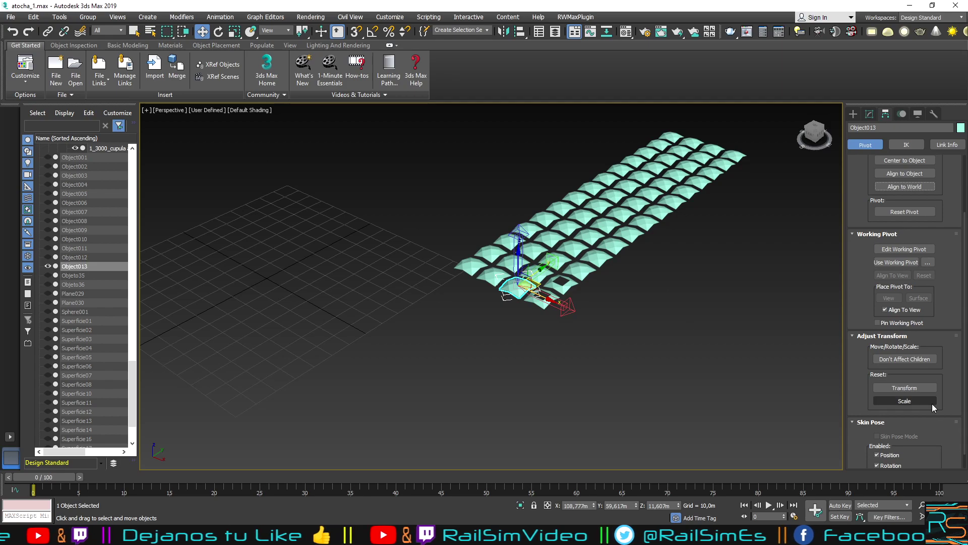
{"action": "left_click", "coordinate": [915, 390]}
{"action": "left_click", "coordinate": [911, 402]}
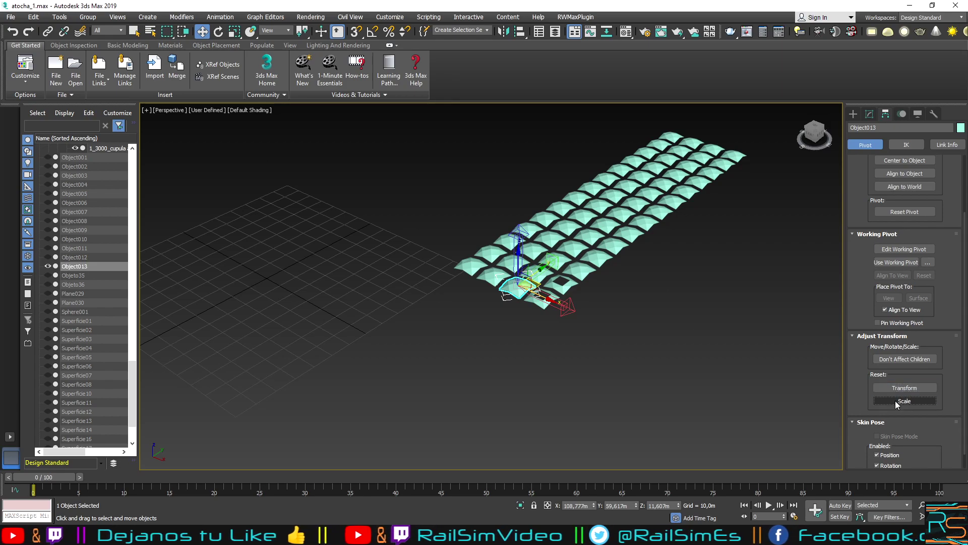
{"action": "middle_click_drag", "start_coordinate": [585, 365], "coordinate": [619, 378], "text": "alt"}
Step: Switch the viewport from Front to the Top view of the tile grid
{"action": "left_click", "coordinate": [169, 110]}
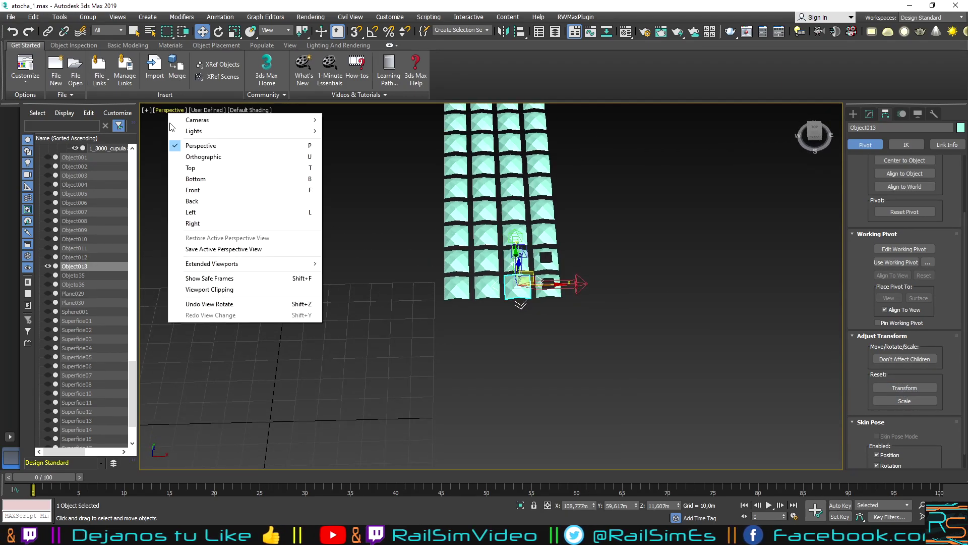
{"action": "left_click", "coordinate": [194, 191]}
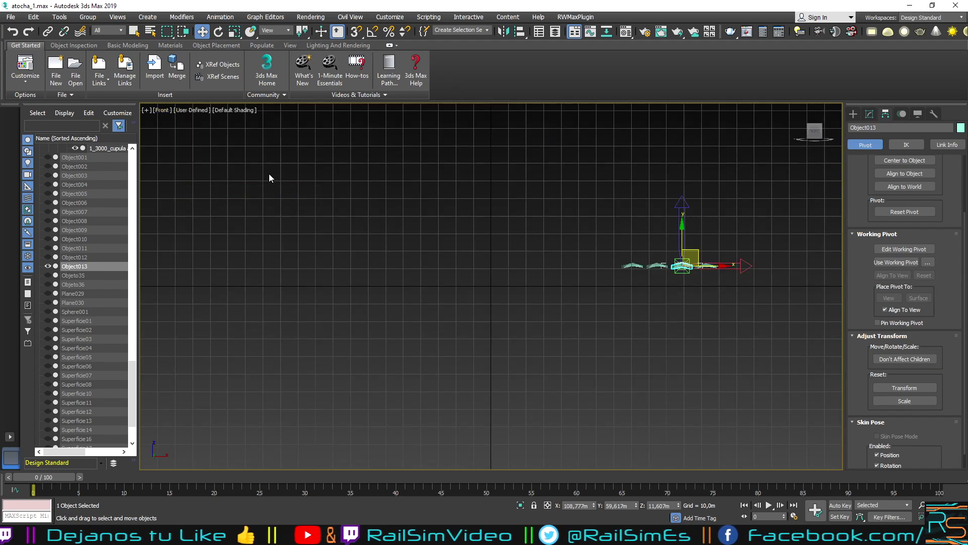
{"action": "left_click", "coordinate": [163, 111]}
{"action": "left_click", "coordinate": [182, 168]}
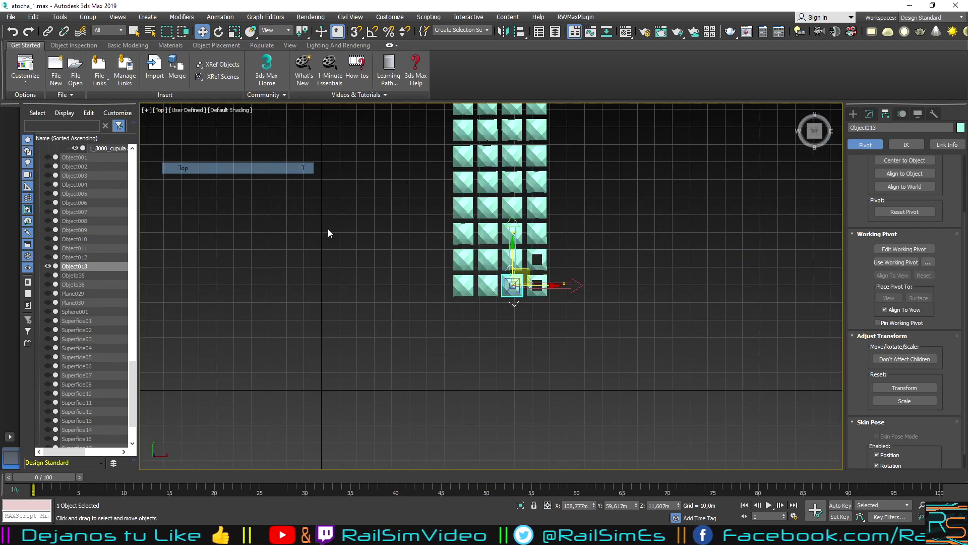
{"action": "scroll", "coordinate": [529, 289], "scroll_direction": "up", "scroll_amount": 5}
{"action": "scroll", "coordinate": [489, 268], "scroll_direction": "down", "scroll_amount": 2}
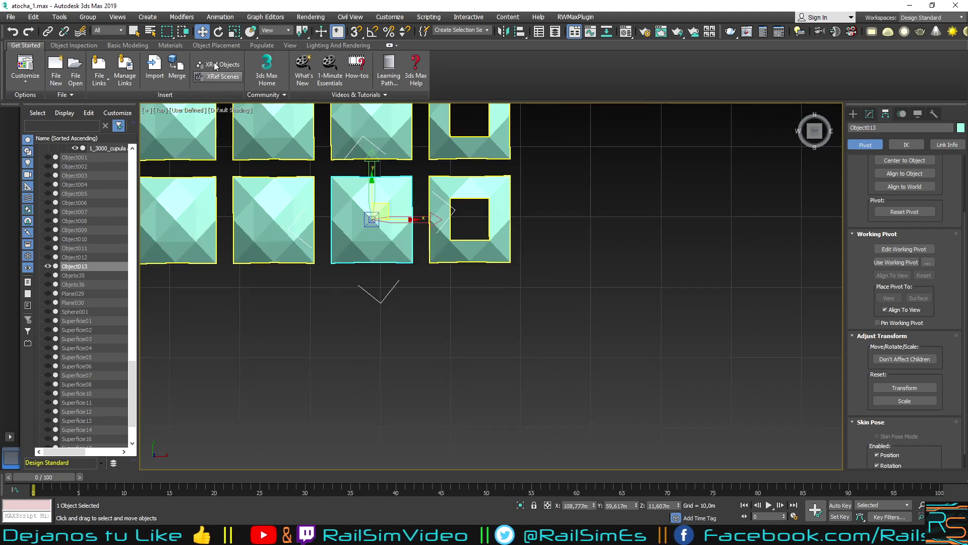
Step: Select Object013 in the Modify panel and Shift+drag a clone one tile left
{"action": "left_click", "coordinate": [430, 331]}
{"action": "left_click", "coordinate": [383, 232]}
{"action": "left_click", "coordinate": [854, 115]}
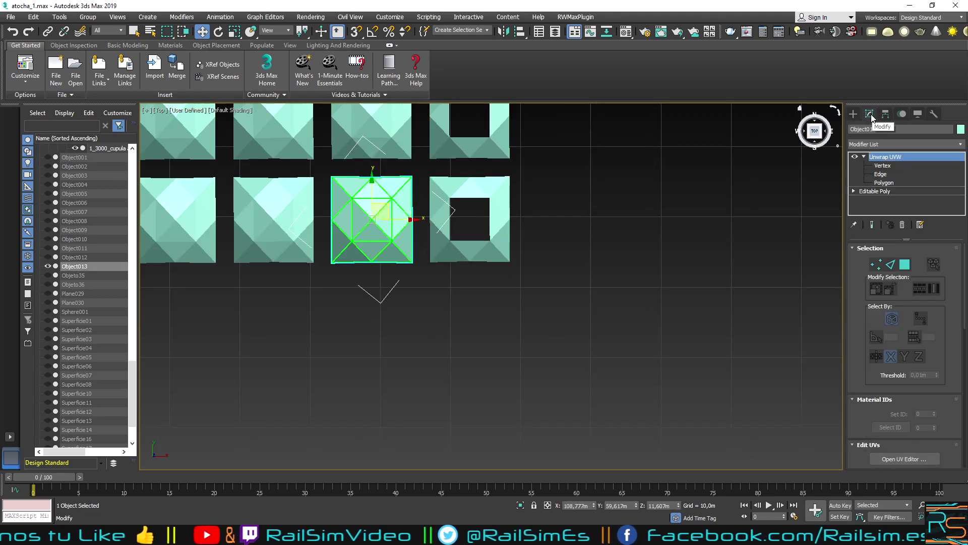
{"action": "middle_click_drag", "start_coordinate": [528, 297], "coordinate": [631, 335]}
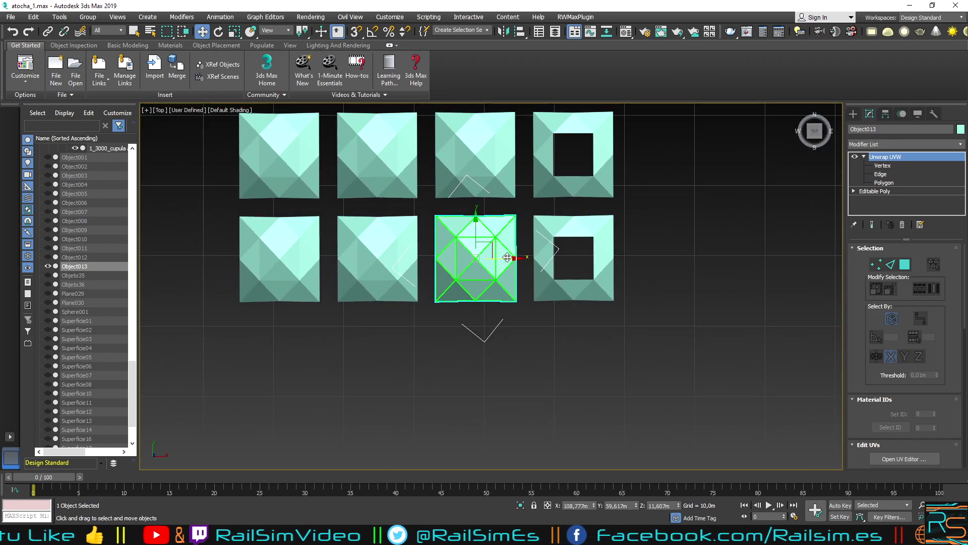
{"action": "left_click_drag", "start_coordinate": [508, 257], "coordinate": [411, 258]}
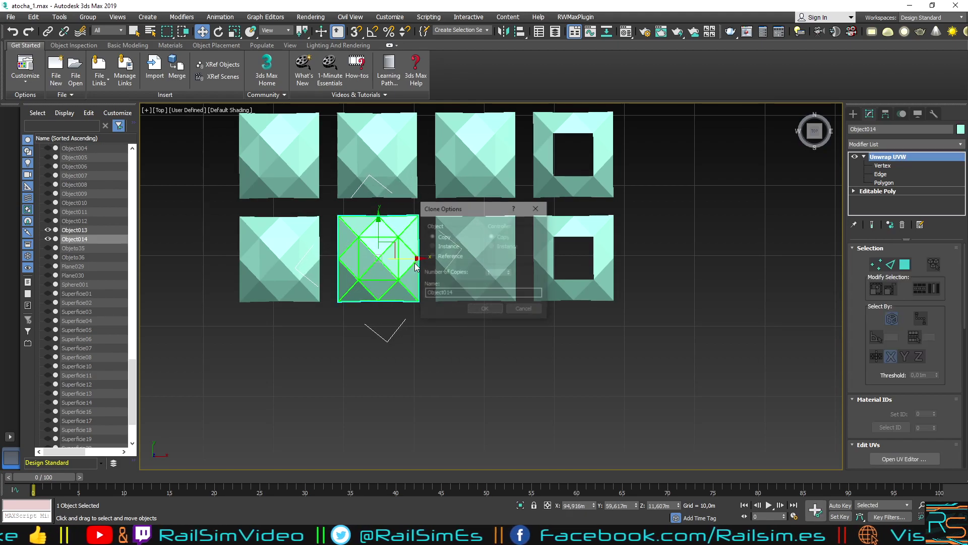
Step: Make 2 copies along the bottom row, creating Object014 and Object015
{"action": "left_click", "coordinate": [510, 271]}
{"action": "left_click", "coordinate": [485, 310]}
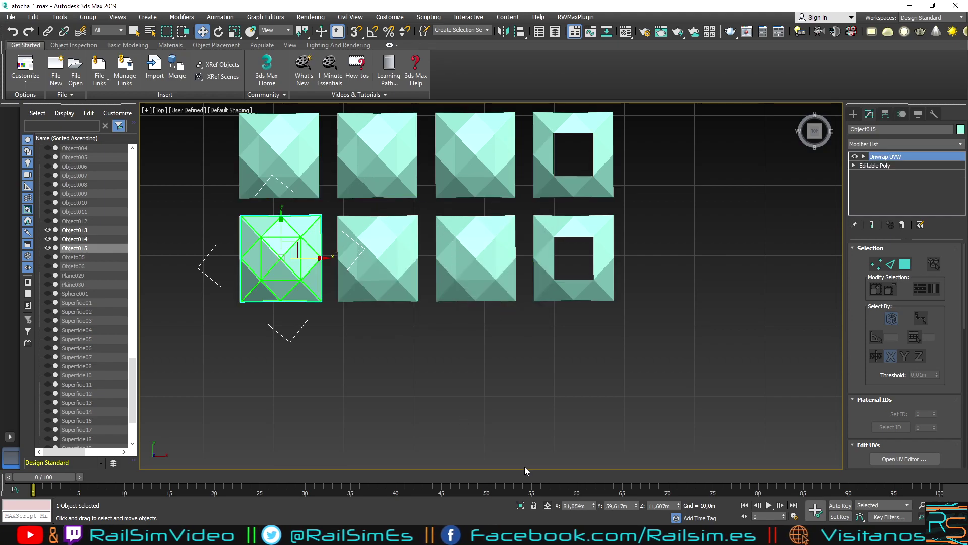
{"action": "scroll", "coordinate": [408, 370], "scroll_direction": "down", "scroll_amount": 5}
{"action": "scroll", "coordinate": [406, 369], "scroll_direction": "down", "scroll_amount": 2}
{"action": "middle_click_drag", "start_coordinate": [402, 361], "coordinate": [500, 377]}
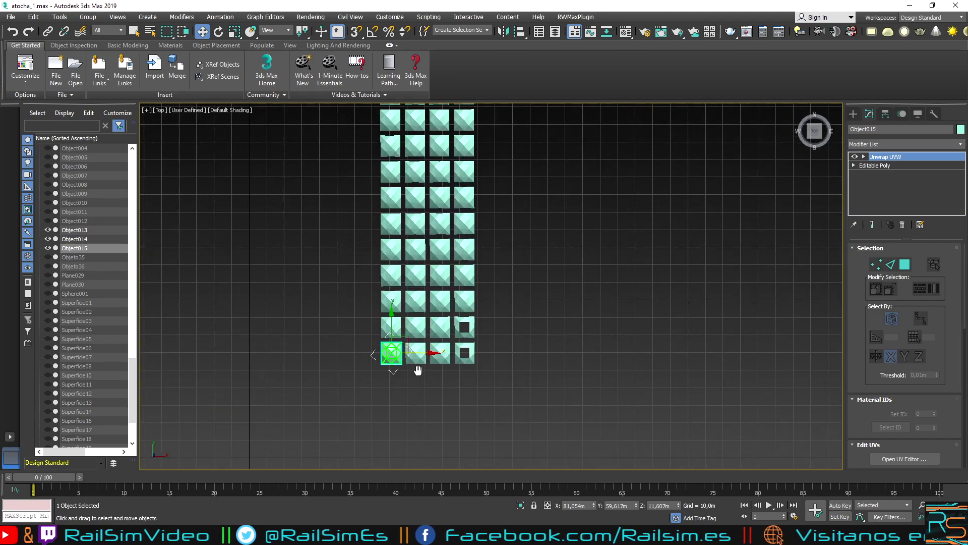
{"action": "scroll", "coordinate": [499, 375], "scroll_direction": "down", "scroll_amount": 1}
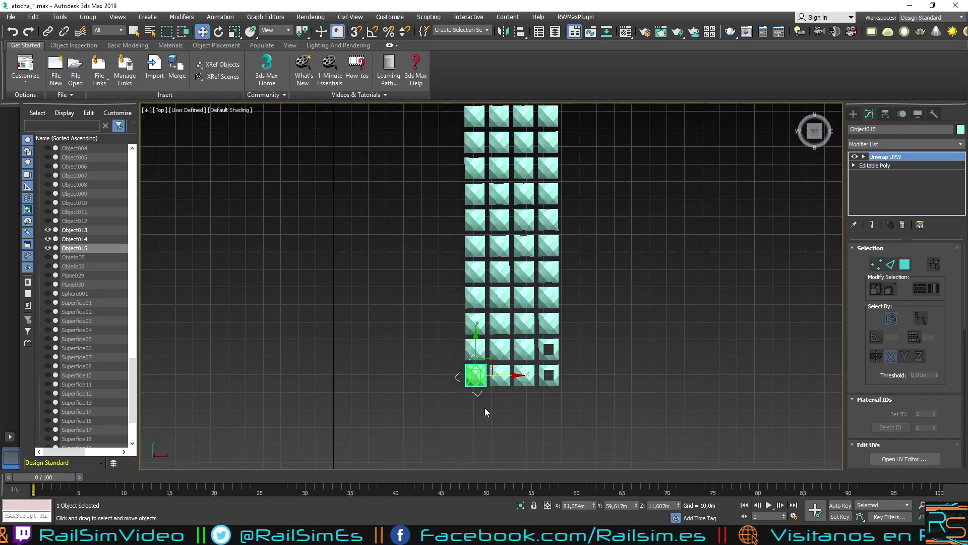
{"action": "scroll", "coordinate": [485, 404], "scroll_direction": "down", "scroll_amount": 1}
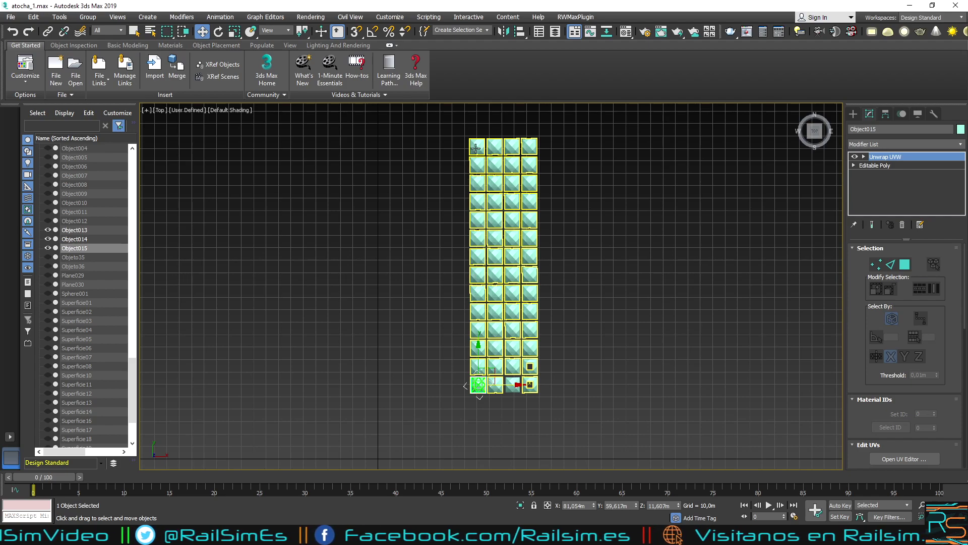
{"action": "scroll", "coordinate": [468, 406], "scroll_direction": "up", "scroll_amount": 2}
{"action": "scroll", "coordinate": [477, 403], "scroll_direction": "up", "scroll_amount": 2}
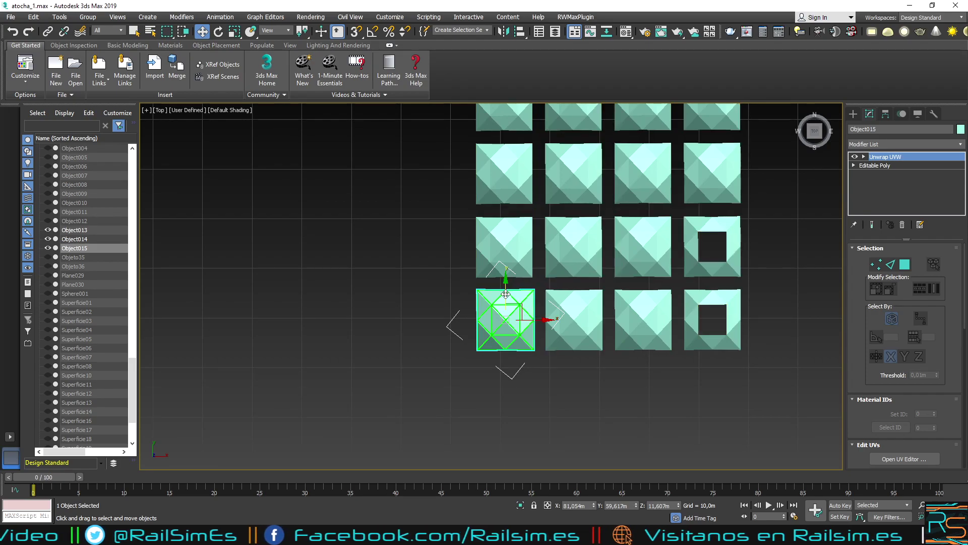
Step: Clone the tile up one row as 13 copies, creating Object016 through Object028
{"action": "left_click_drag", "start_coordinate": [506, 294], "coordinate": [511, 224]}
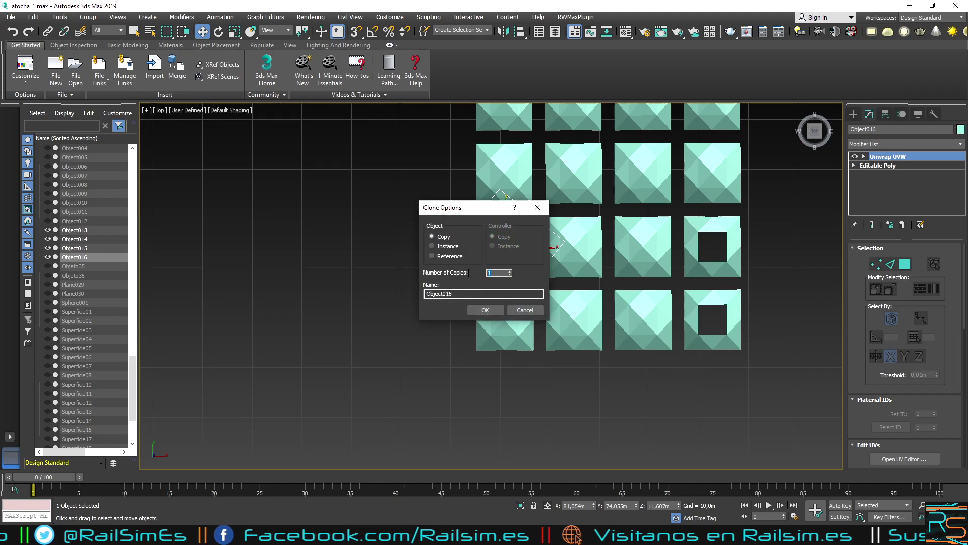
{"action": "type", "text": "13"}
{"action": "left_click", "coordinate": [484, 309]}
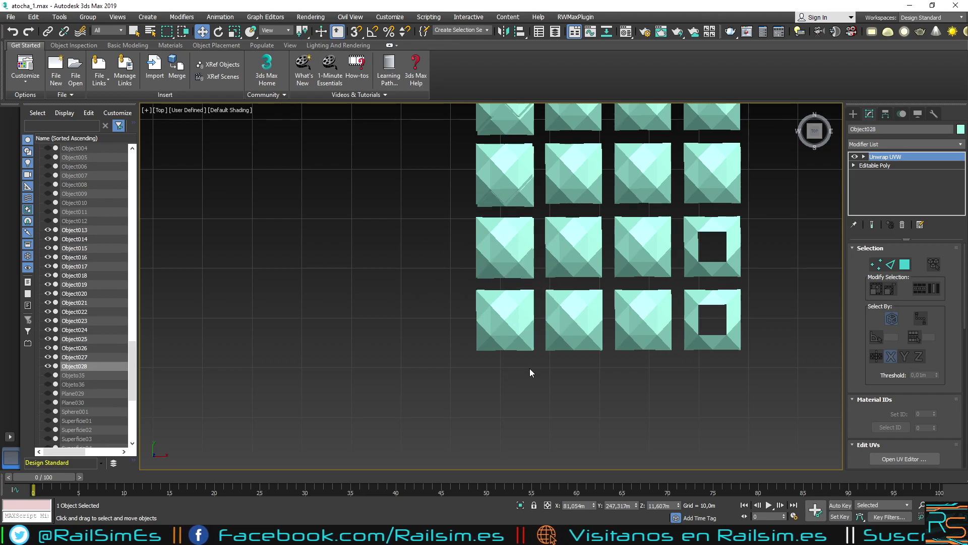
{"action": "scroll", "coordinate": [529, 373], "scroll_direction": "down", "scroll_amount": 3}
{"action": "left_click", "coordinate": [567, 354]}
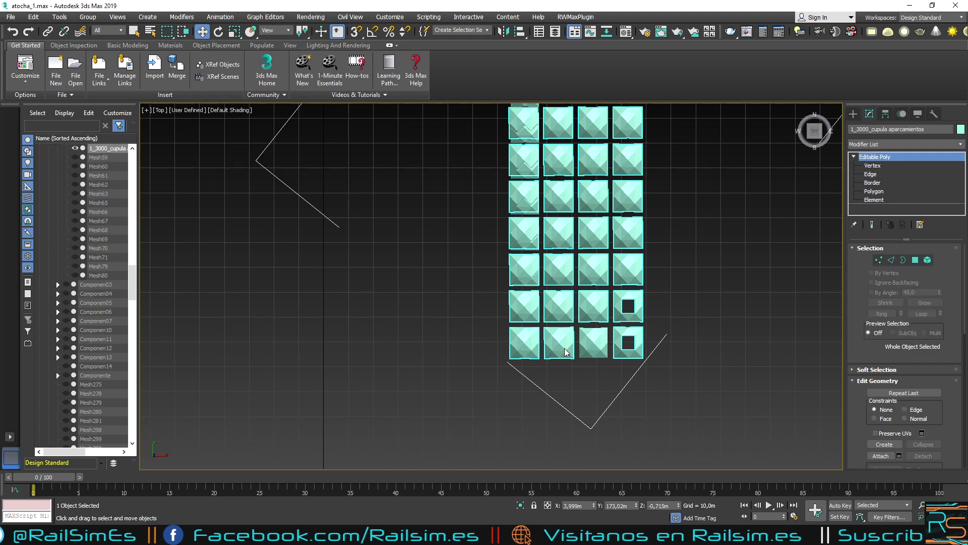
Step: Hide the original dome tile grid so only the cloned tiles remain
{"action": "right_click", "coordinate": [567, 353]}
{"action": "left_click", "coordinate": [606, 308]}
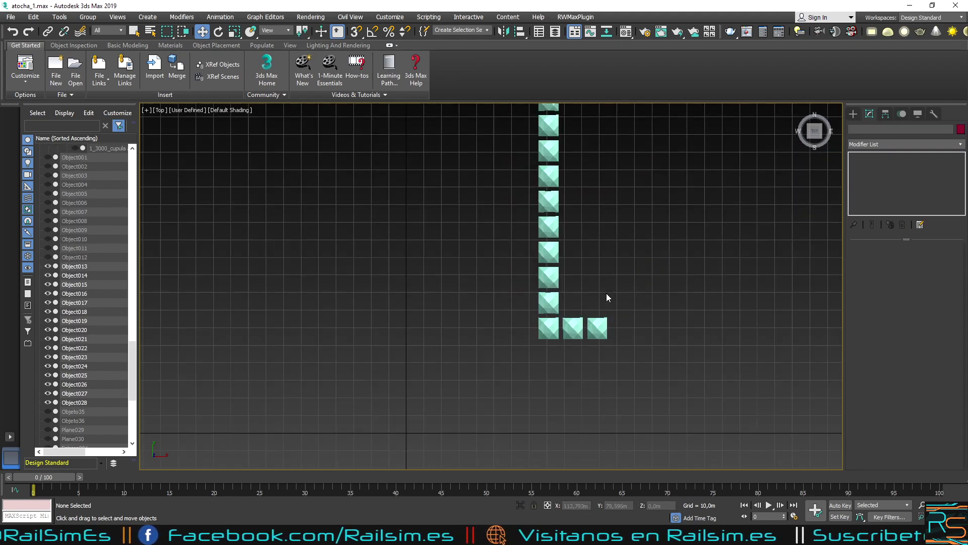
{"action": "scroll", "coordinate": [606, 298], "scroll_direction": "down", "scroll_amount": 4}
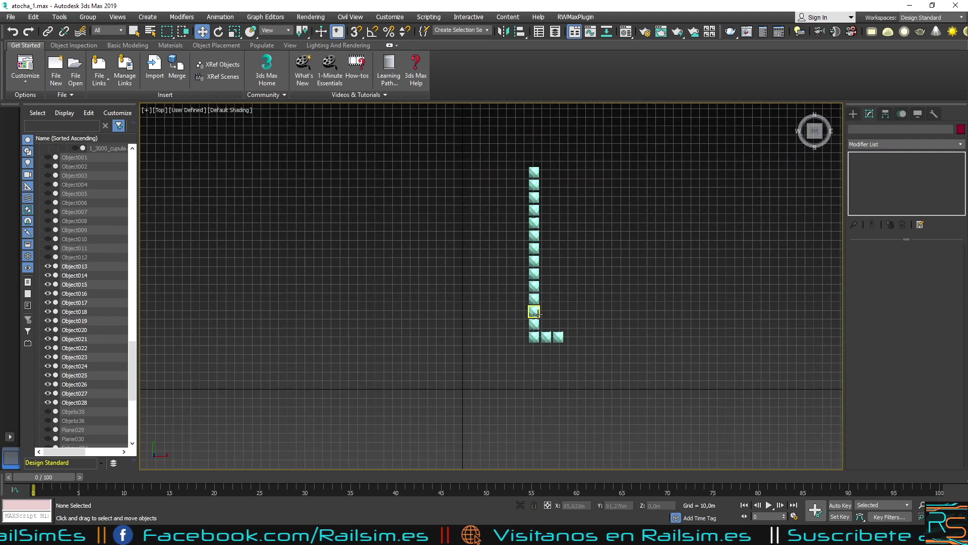
{"action": "scroll", "coordinate": [554, 347], "scroll_direction": "up", "scroll_amount": 5}
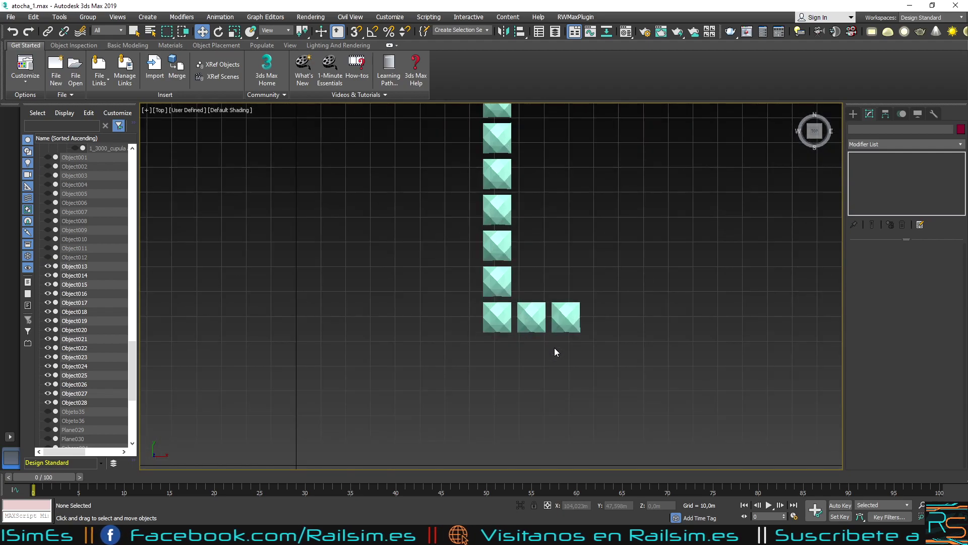
Step: Select Object015, switch Unwrap UVW to Polygon level, and open the UV Editor
{"action": "left_click", "coordinate": [505, 320]}
{"action": "left_click", "coordinate": [865, 160]}
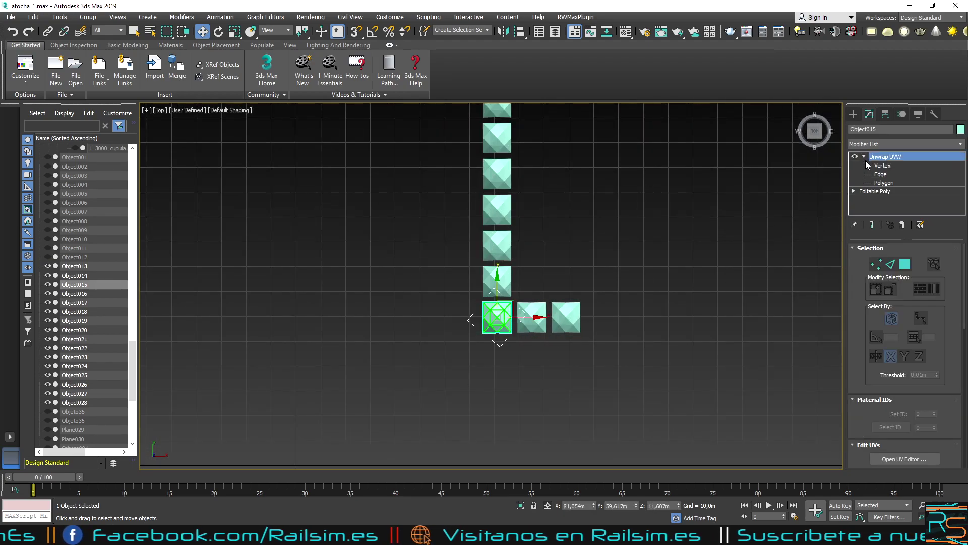
{"action": "left_click", "coordinate": [884, 183]}
{"action": "left_click", "coordinate": [901, 460]}
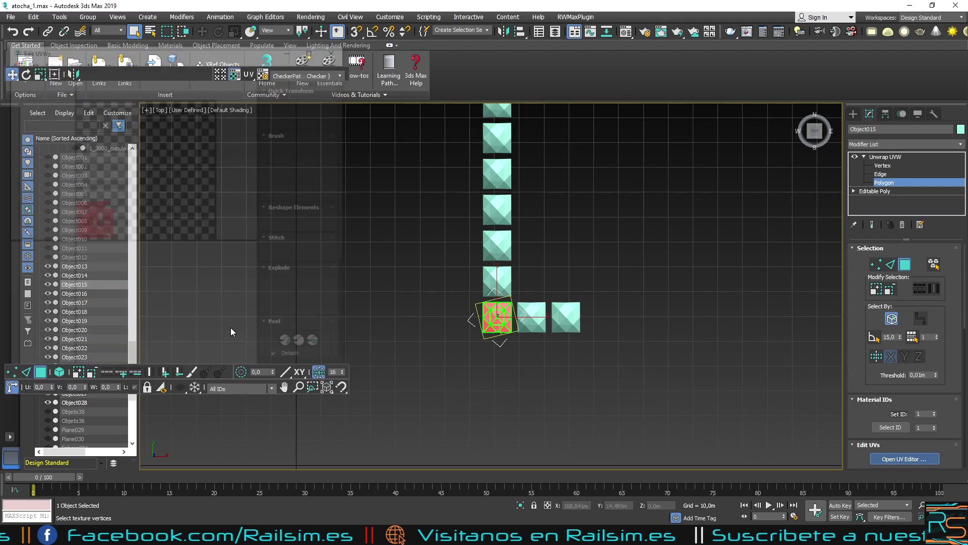
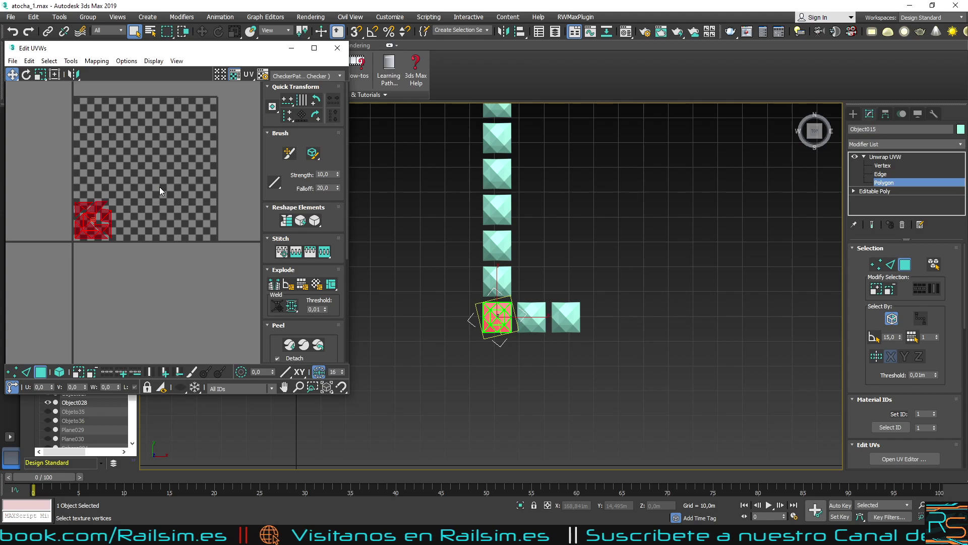
Step: Close the UV editor and exit polygon sub-object mode on the cupula object
{"action": "left_click", "coordinate": [338, 48]}
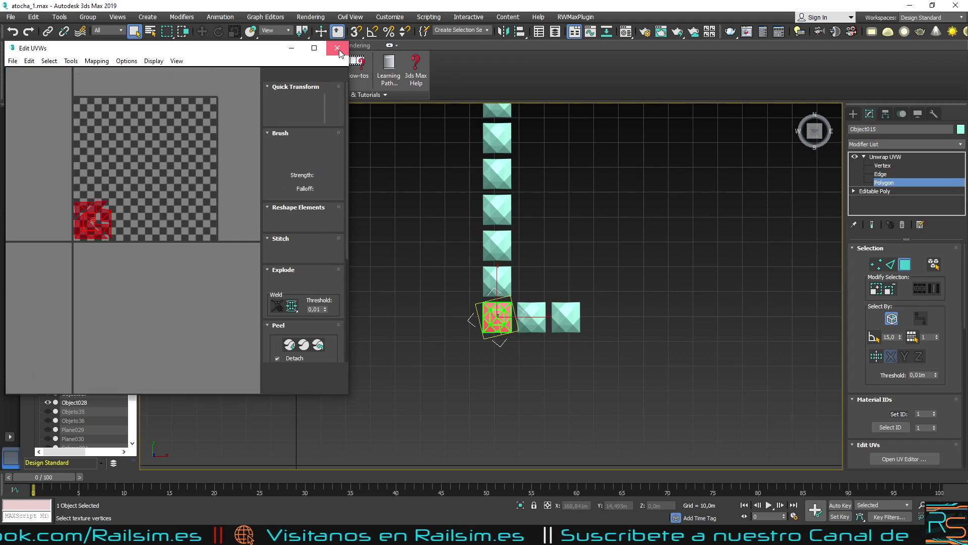
{"action": "left_click", "coordinate": [634, 311]}
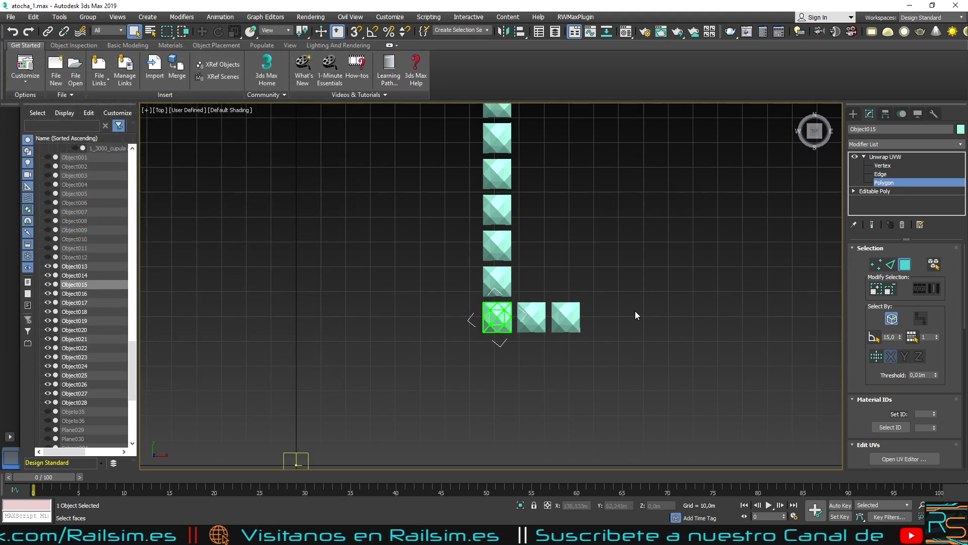
{"action": "left_click", "coordinate": [634, 311]}
{"action": "key", "text": "alt+q"}
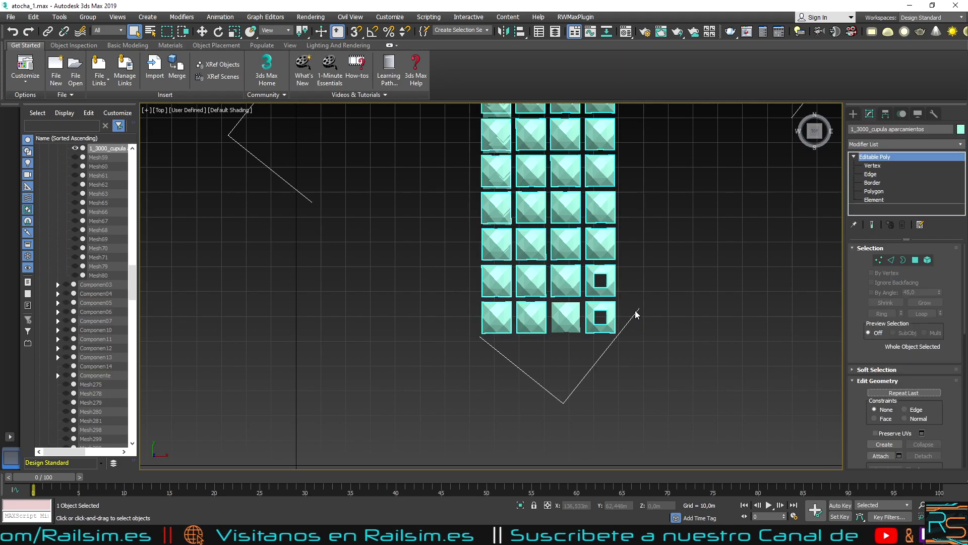
{"action": "scroll", "coordinate": [516, 341], "scroll_direction": "down", "scroll_amount": 2}
{"action": "scroll", "coordinate": [516, 335], "scroll_direction": "down", "scroll_amount": 2}
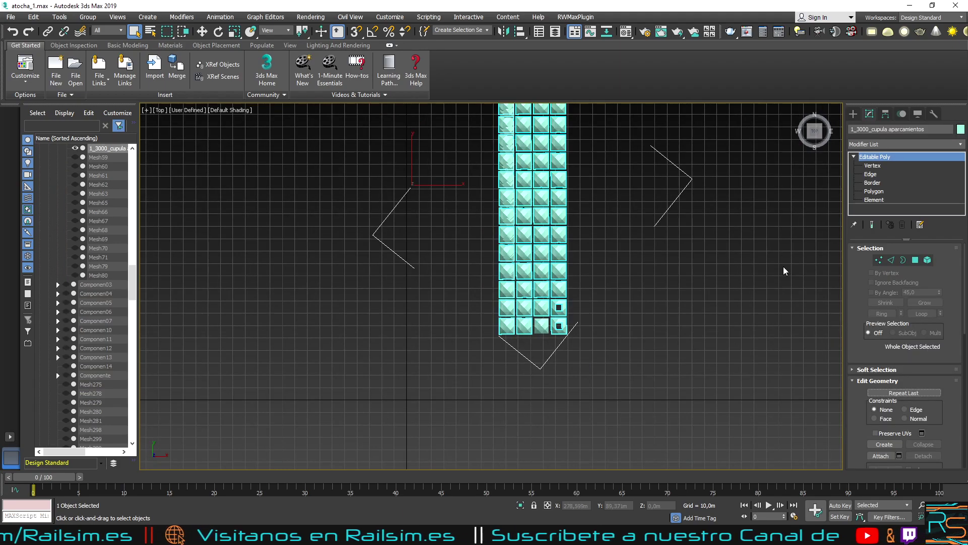
{"action": "left_click", "coordinate": [854, 157]}
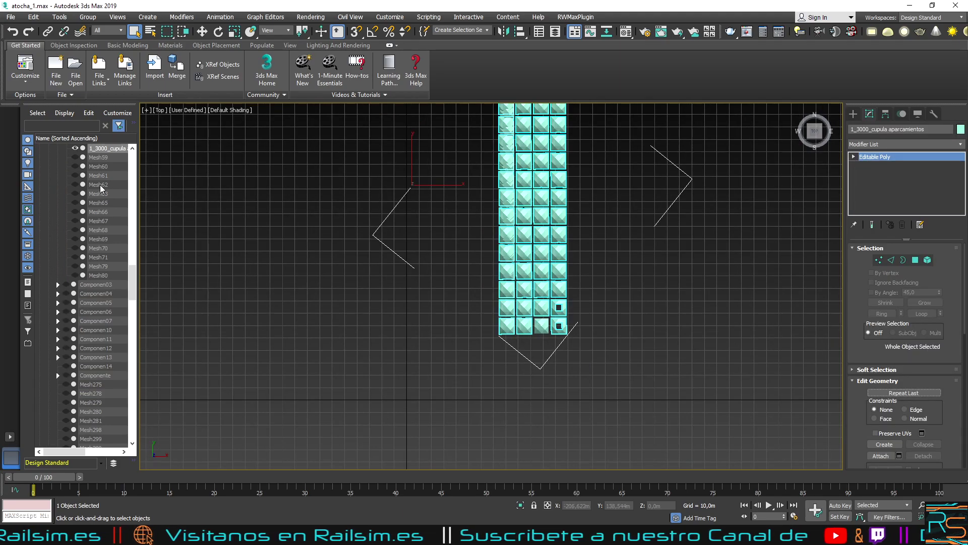
Step: Reselect the 1_3000_cupula aparcamientos object in the viewport
{"action": "left_click_drag", "start_coordinate": [138, 282], "coordinate": [175, 282]}
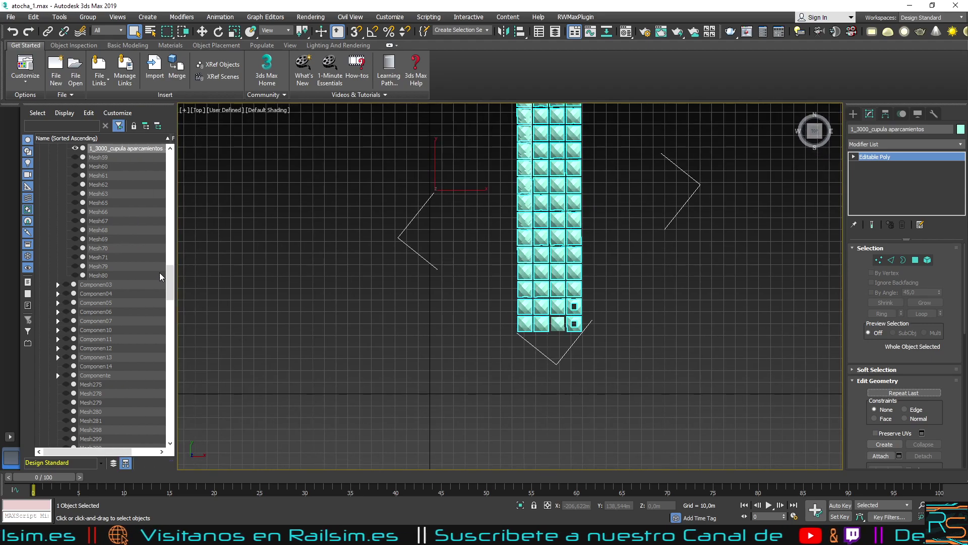
{"action": "scroll", "coordinate": [159, 273], "scroll_direction": "up", "scroll_amount": 3}
{"action": "left_click", "coordinate": [404, 314]}
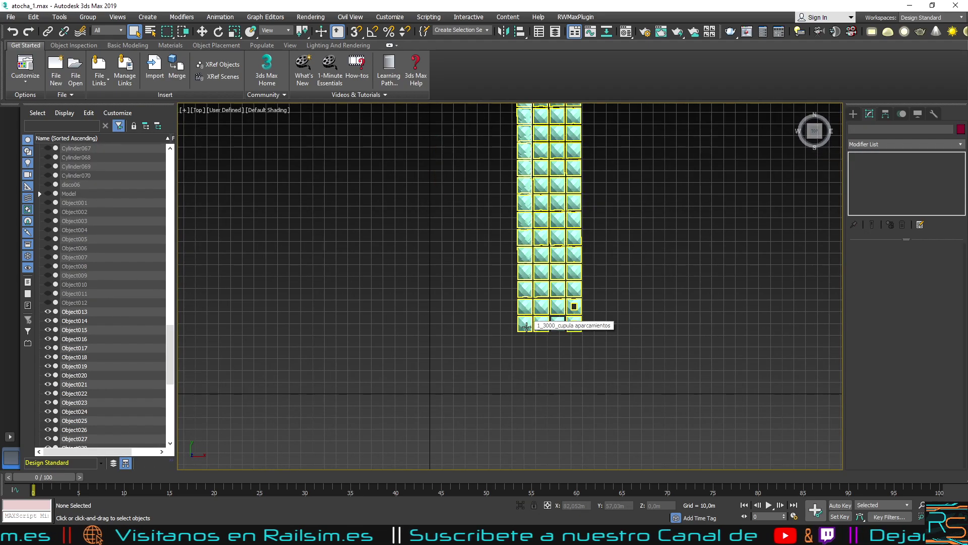
{"action": "left_click", "coordinate": [526, 327]}
{"action": "left_click_drag", "start_coordinate": [166, 269], "coordinate": [174, 401]}
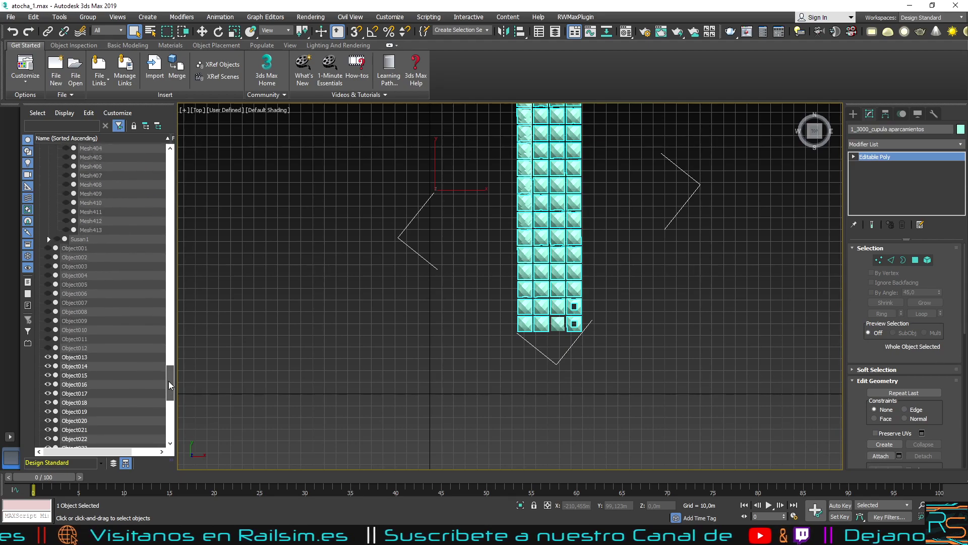
Step: Check Object013, then hide Object013 and Object014 in the Scene Explorer
{"action": "left_click", "coordinate": [76, 195]}
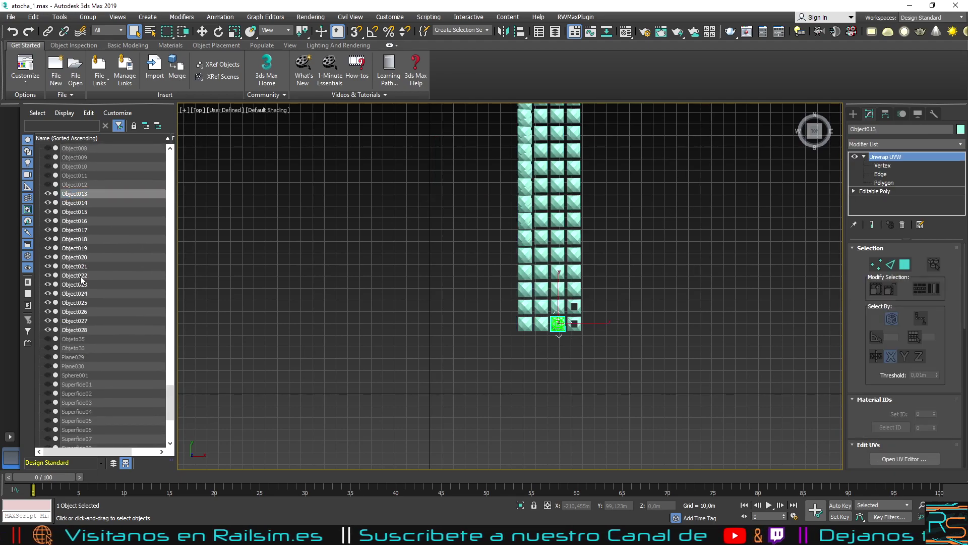
{"action": "left_click", "coordinate": [82, 330], "text": "shift"}
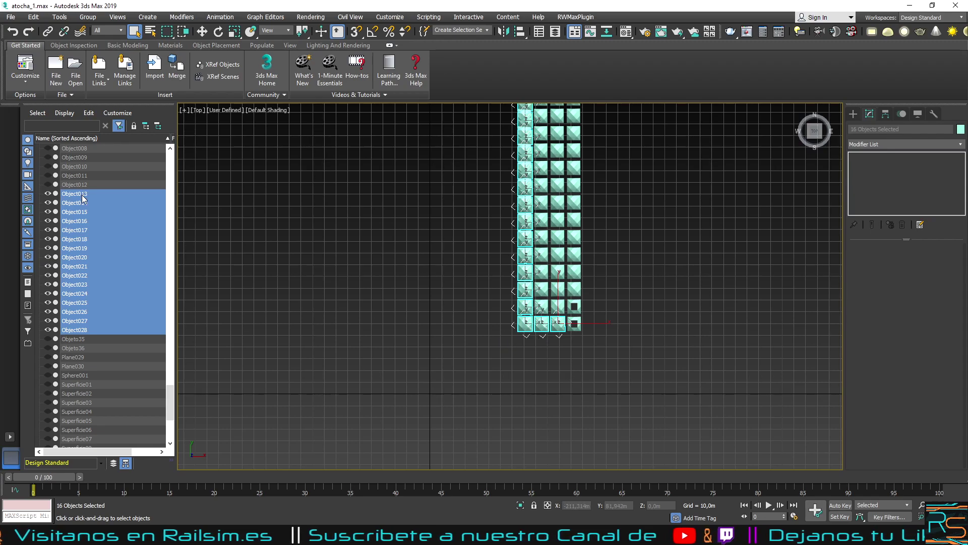
{"action": "left_click", "coordinate": [246, 266]}
{"action": "left_click", "coordinate": [73, 193]}
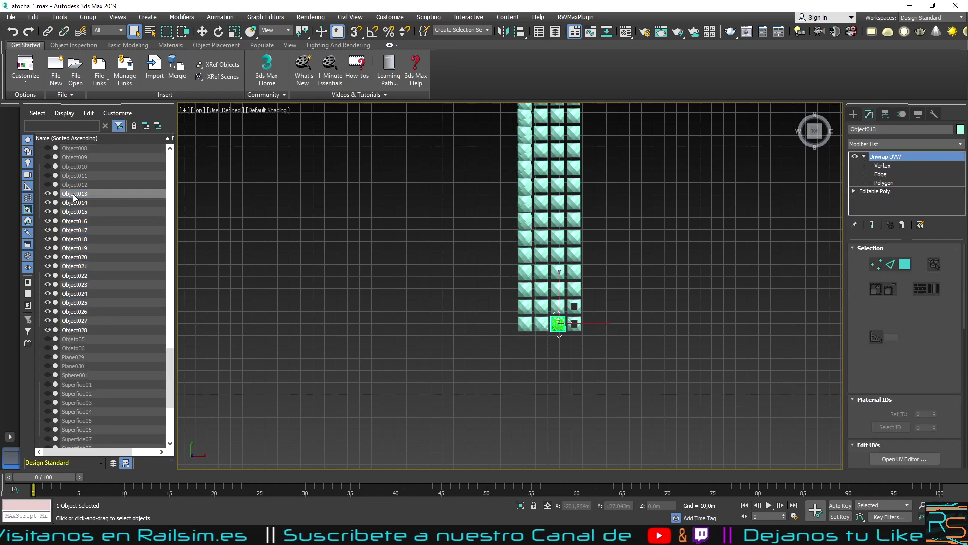
{"action": "left_click", "coordinate": [48, 202]}
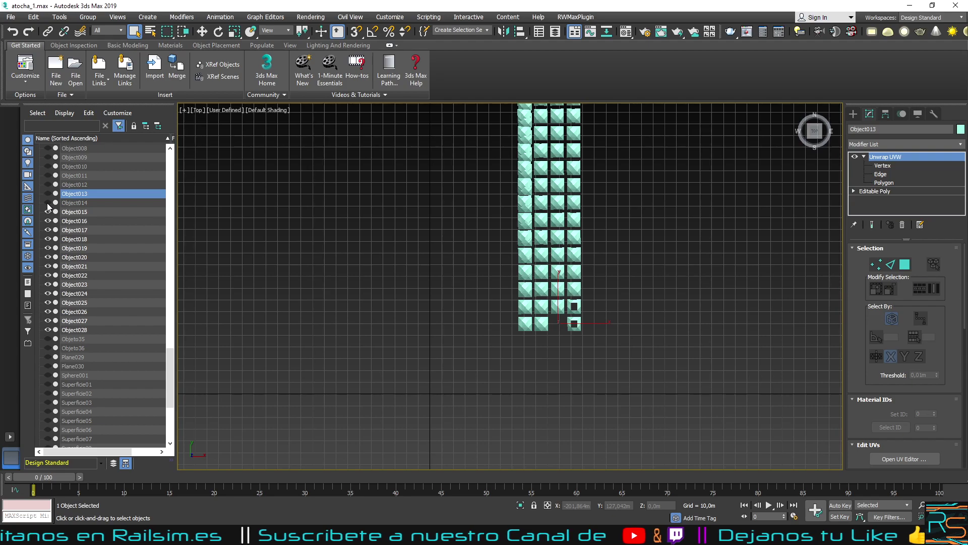
Step: Select the remaining column tiles Object015 through Object028 and frame the column
{"action": "left_click", "coordinate": [69, 212]}
{"action": "key", "text": "3"}
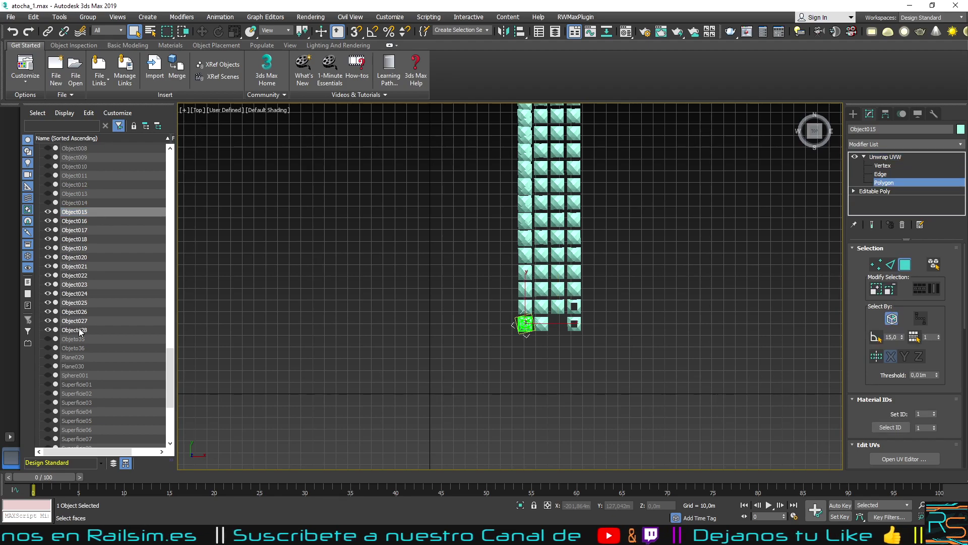
{"action": "left_click", "coordinate": [80, 330], "text": "shift"}
{"action": "middle_click_drag", "start_coordinate": [406, 266], "coordinate": [379, 325]}
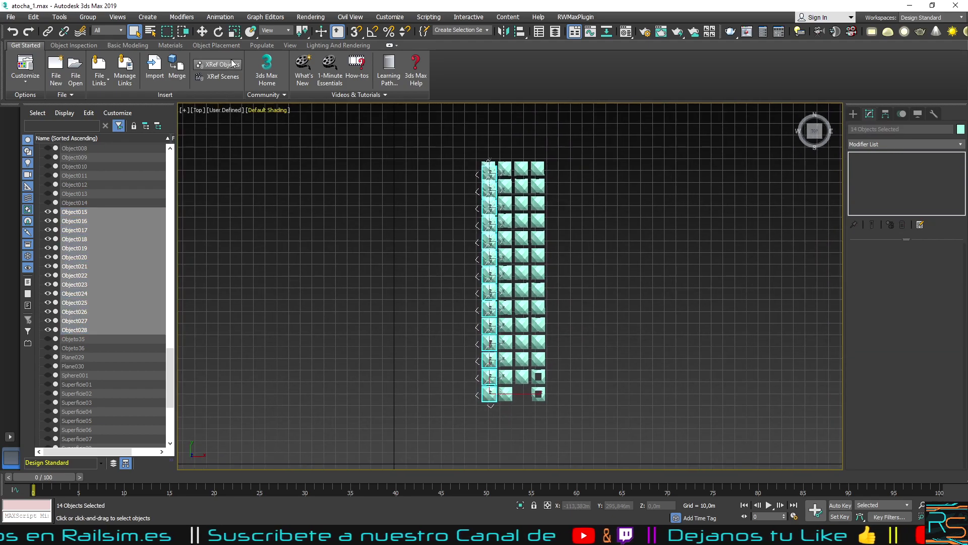
Step: Nudge the tile column up about 2 m, cancelling an accidental copy
{"action": "key", "text": "w"}
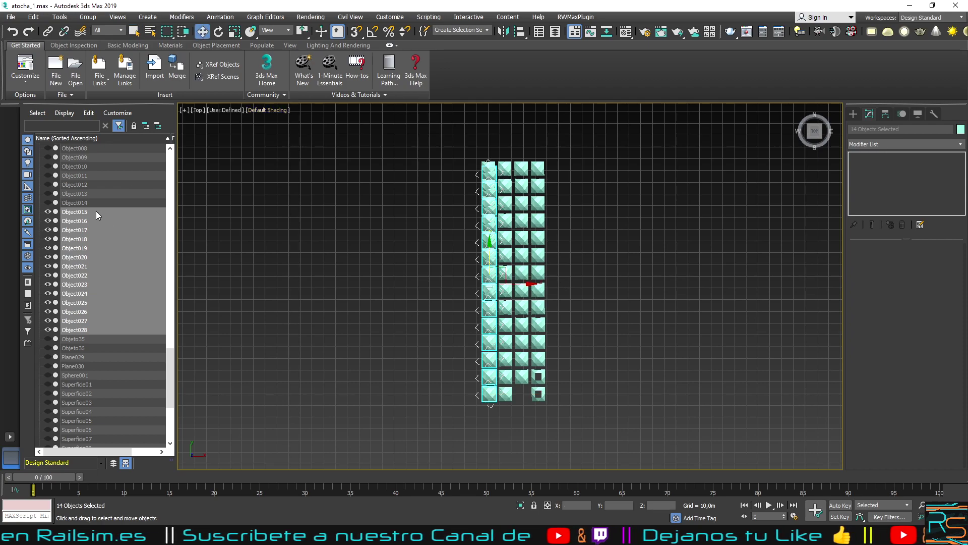
{"action": "scroll", "coordinate": [534, 303], "scroll_direction": "up", "scroll_amount": 4}
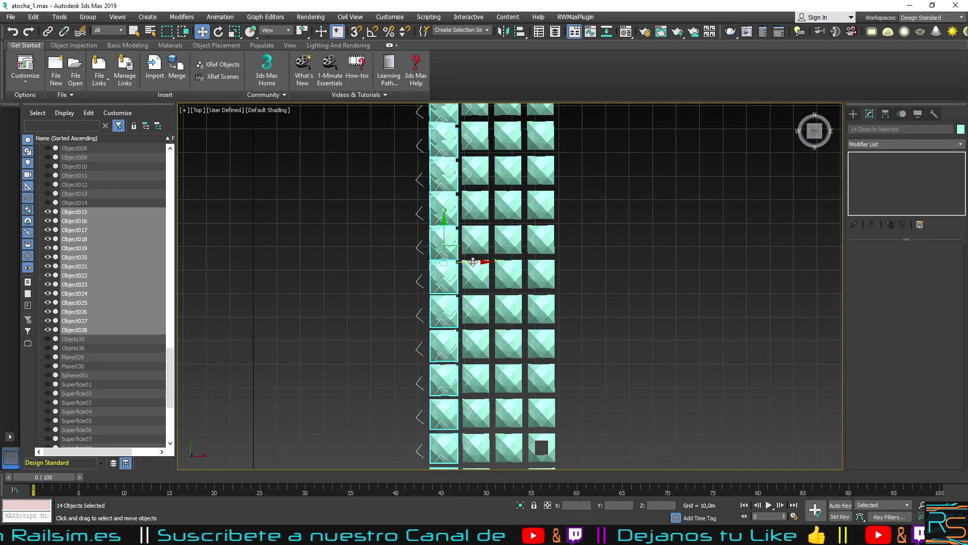
{"action": "scroll", "coordinate": [473, 261], "scroll_direction": "up", "scroll_amount": 2}
{"action": "left_click_drag", "start_coordinate": [464, 261], "coordinate": [506, 259]}
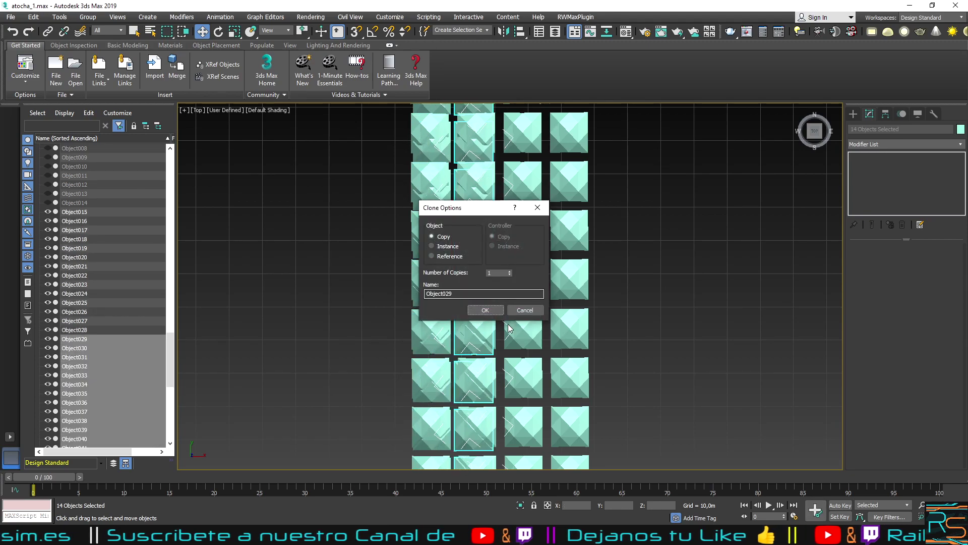
{"action": "left_click", "coordinate": [525, 310]}
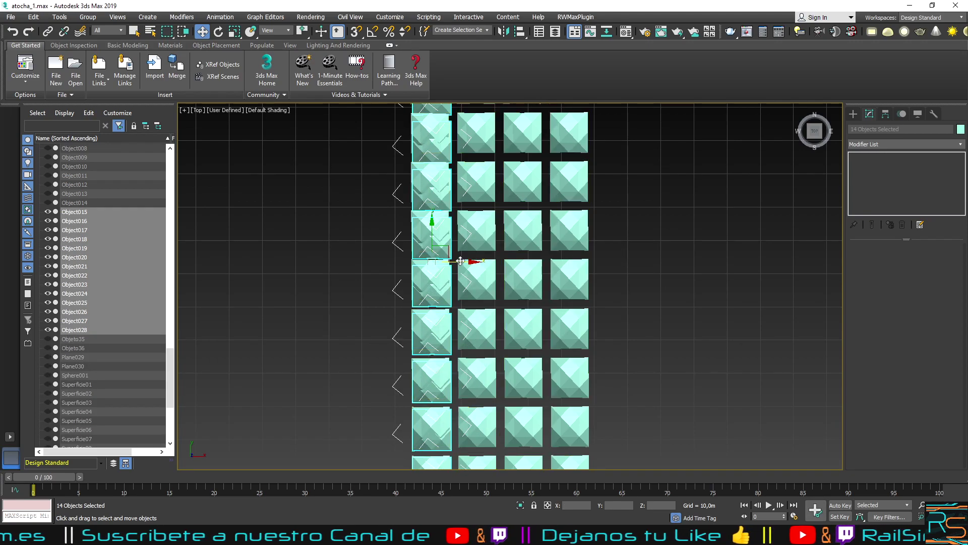
{"action": "left_click_drag", "start_coordinate": [462, 260], "coordinate": [429, 230]}
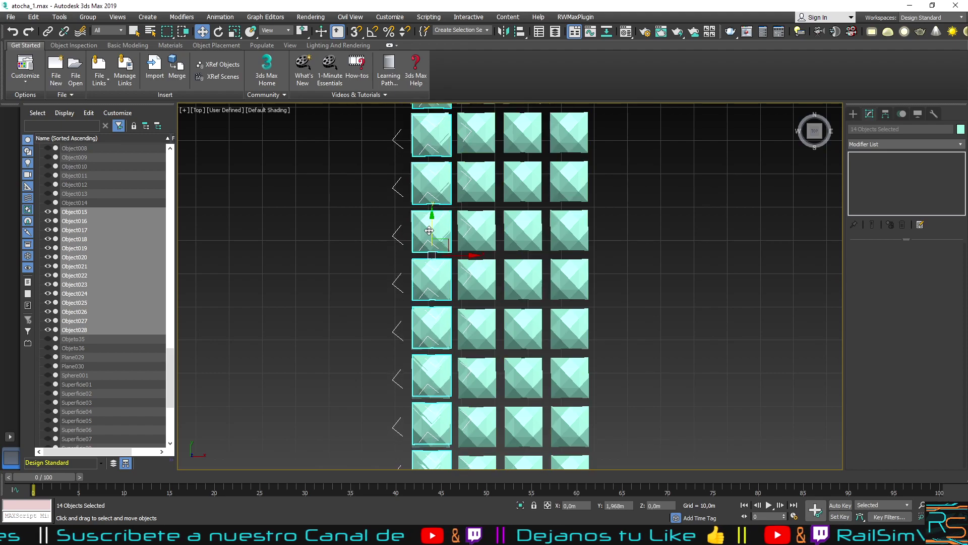
Step: Clone the column as 3 copies to its right, then select the cupula object
{"action": "left_click_drag", "start_coordinate": [458, 256], "coordinate": [510, 268]}
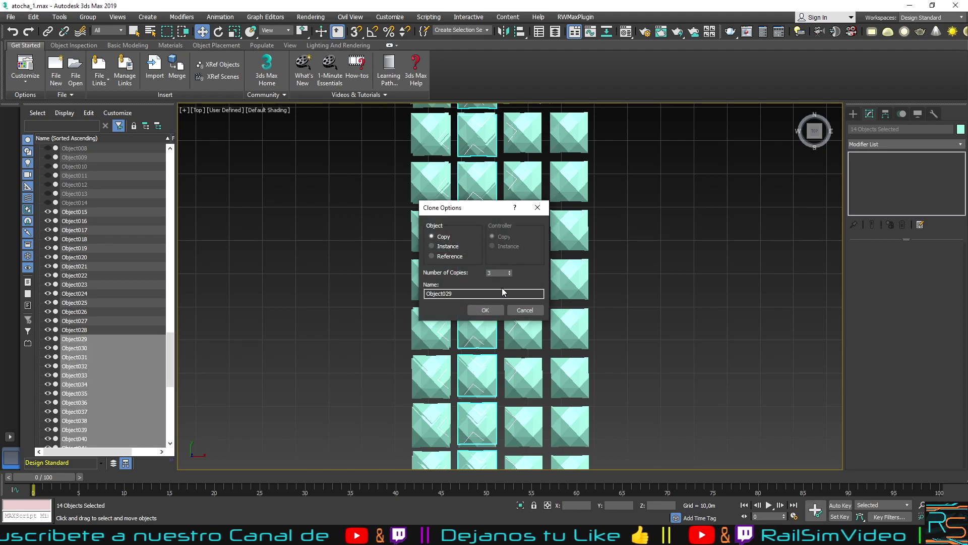
{"action": "left_click", "coordinate": [484, 310]}
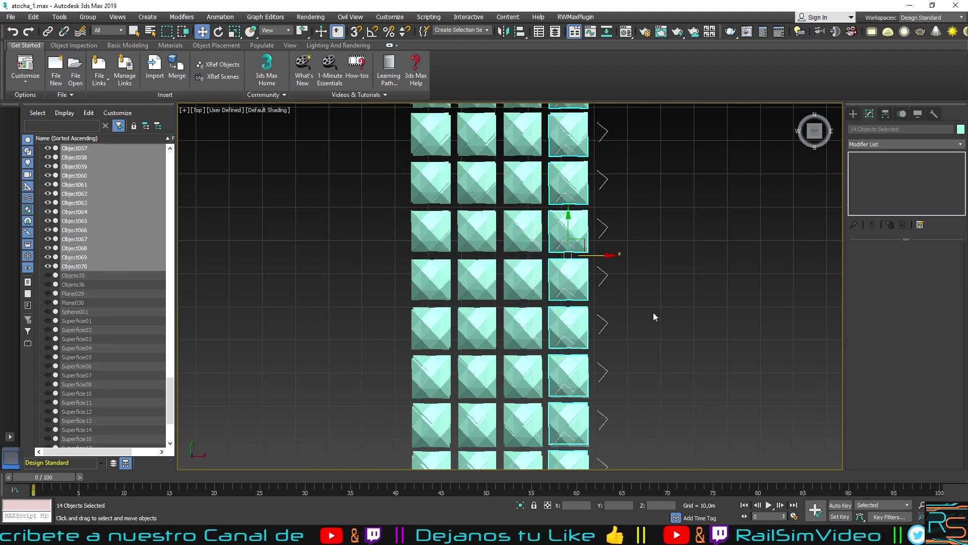
{"action": "scroll", "coordinate": [559, 337], "scroll_direction": "down", "scroll_amount": 5}
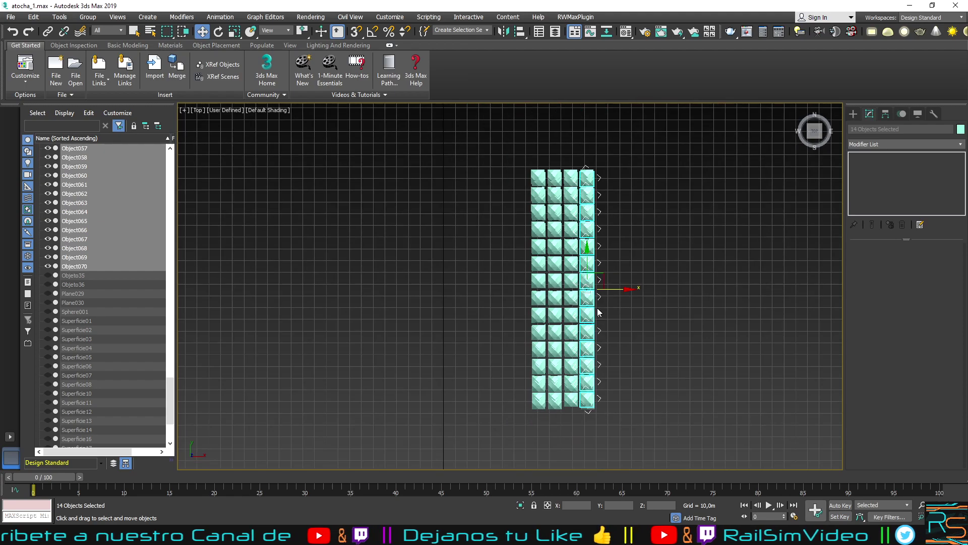
{"action": "left_click", "coordinate": [555, 227]}
Step: Hide the cupula object and inspect tile Object070's UV polygons in Unwrap UVW
{"action": "left_click", "coordinate": [75, 149]}
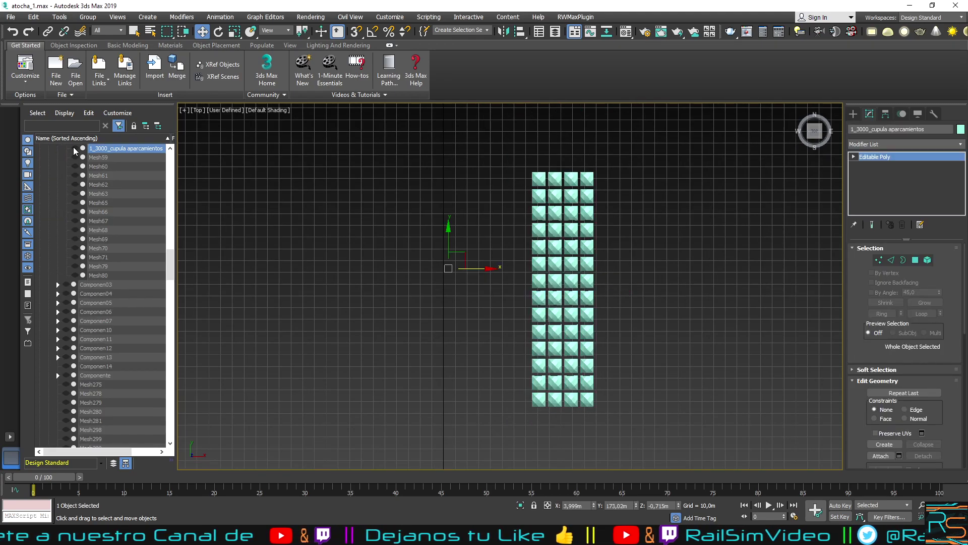
{"action": "left_click", "coordinate": [420, 313]}
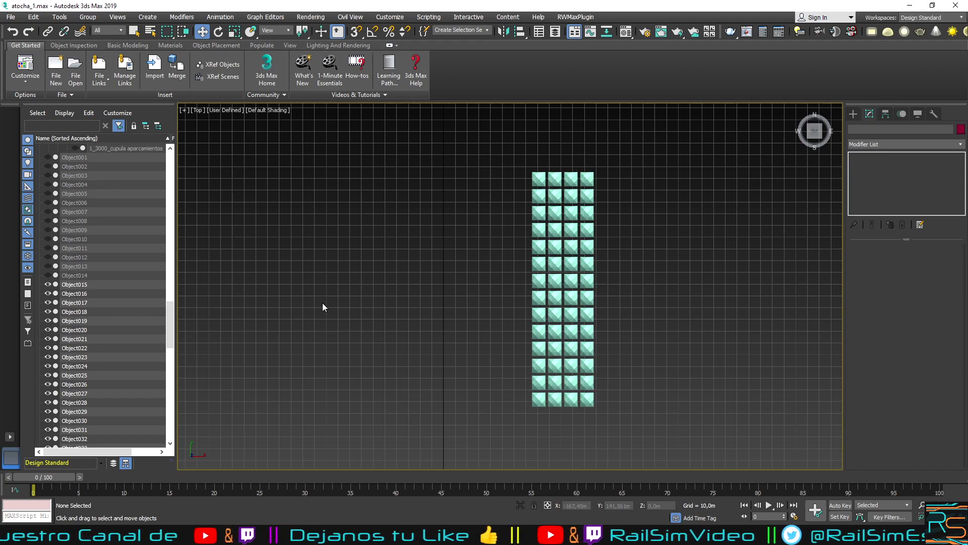
{"action": "left_click", "coordinate": [589, 180]}
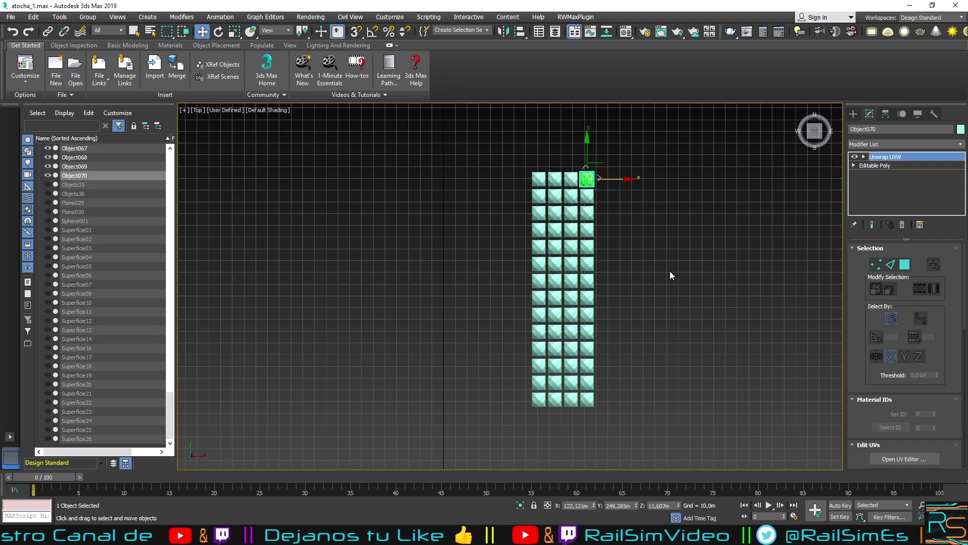
{"action": "left_click", "coordinate": [864, 157]}
{"action": "left_click", "coordinate": [884, 182]}
{"action": "left_click", "coordinate": [904, 459]}
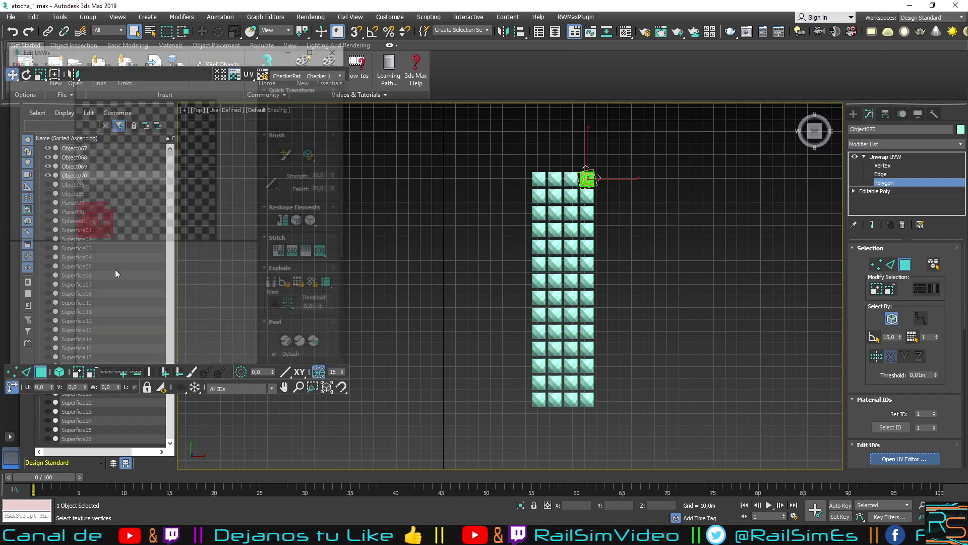
{"action": "scroll", "coordinate": [95, 218], "scroll_direction": "up", "scroll_amount": 2}
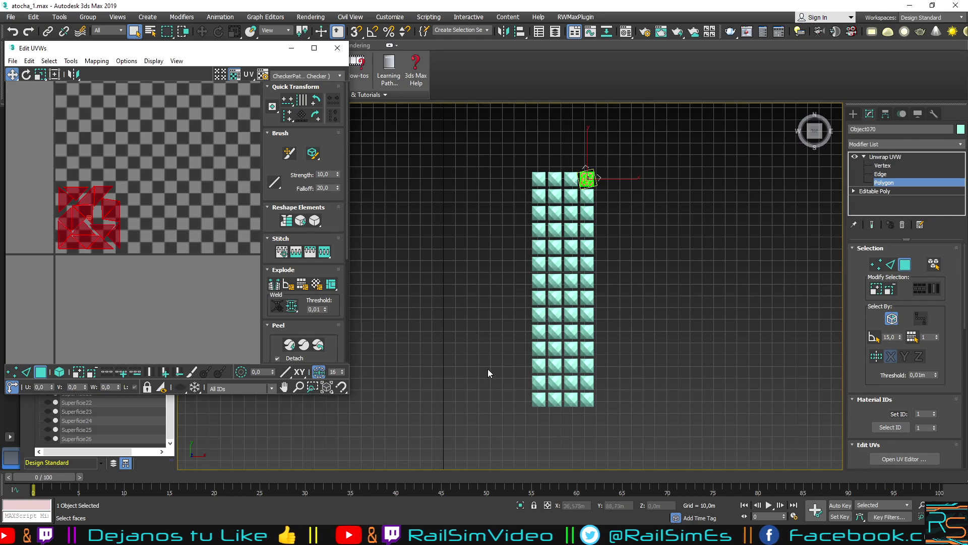
{"action": "scroll", "coordinate": [553, 394], "scroll_direction": "up", "scroll_amount": 3}
{"action": "left_click", "coordinate": [883, 157]}
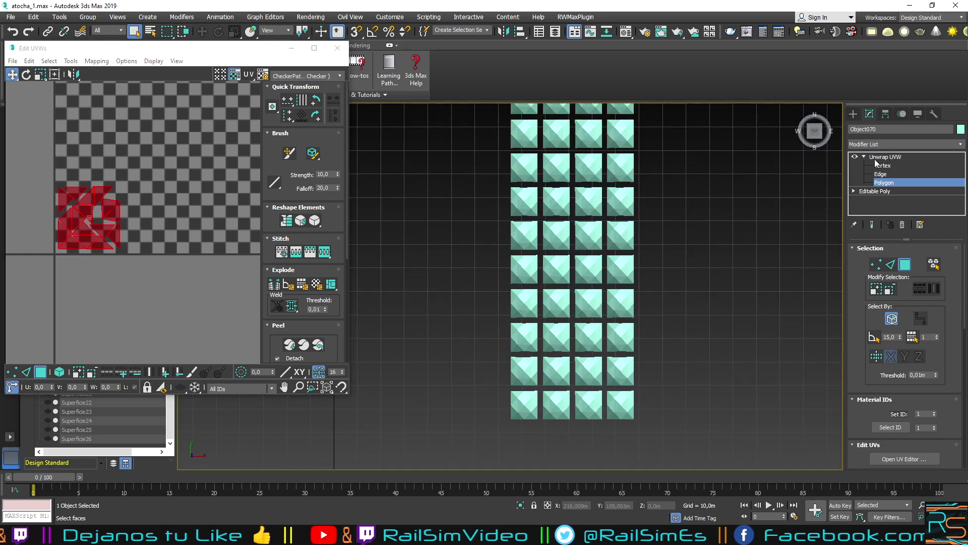
Step: Inspect tile Object049's UV polygons, close the UV editor and open the viewport quad menu
{"action": "left_click", "coordinate": [587, 402]}
{"action": "scroll", "coordinate": [629, 402], "scroll_direction": "down", "scroll_amount": 2}
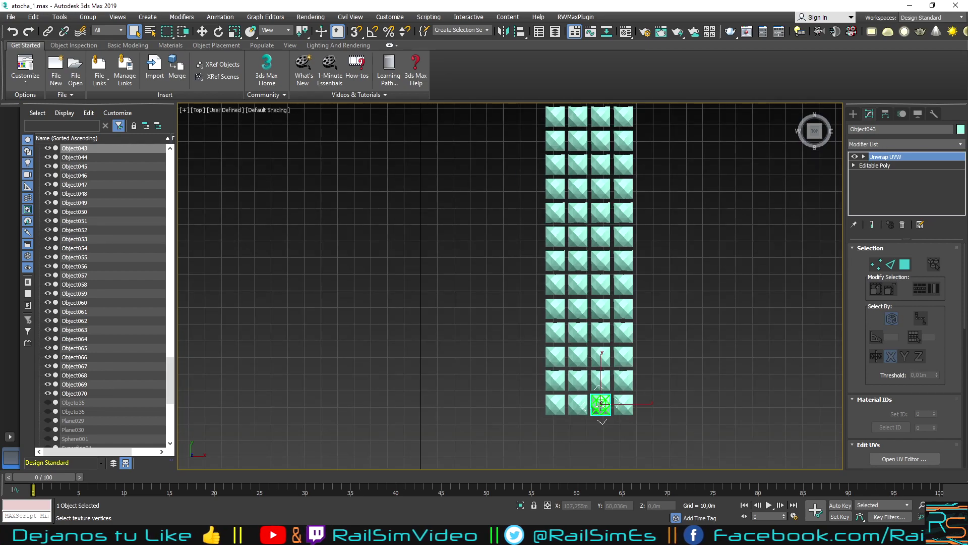
{"action": "scroll", "coordinate": [600, 405], "scroll_direction": "down", "scroll_amount": 1}
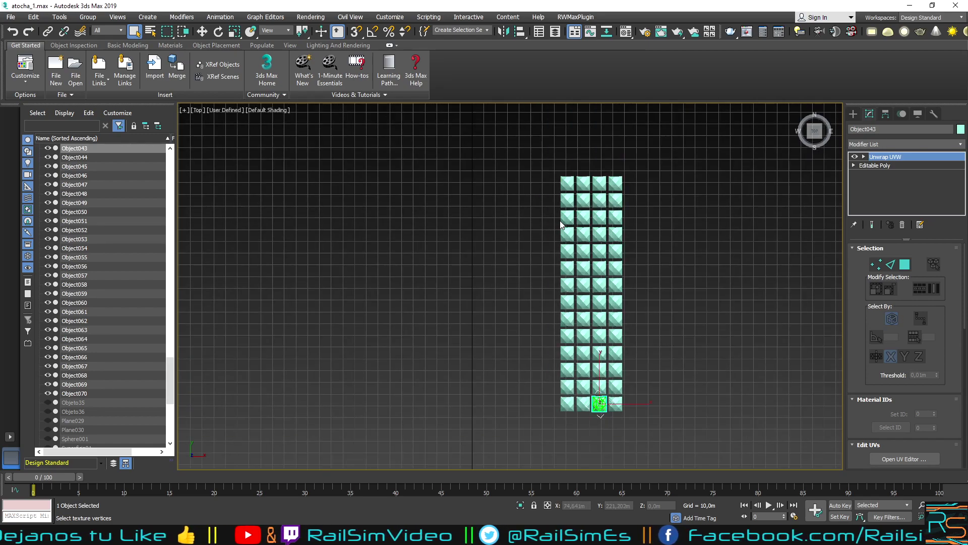
{"action": "left_click", "coordinate": [636, 411]}
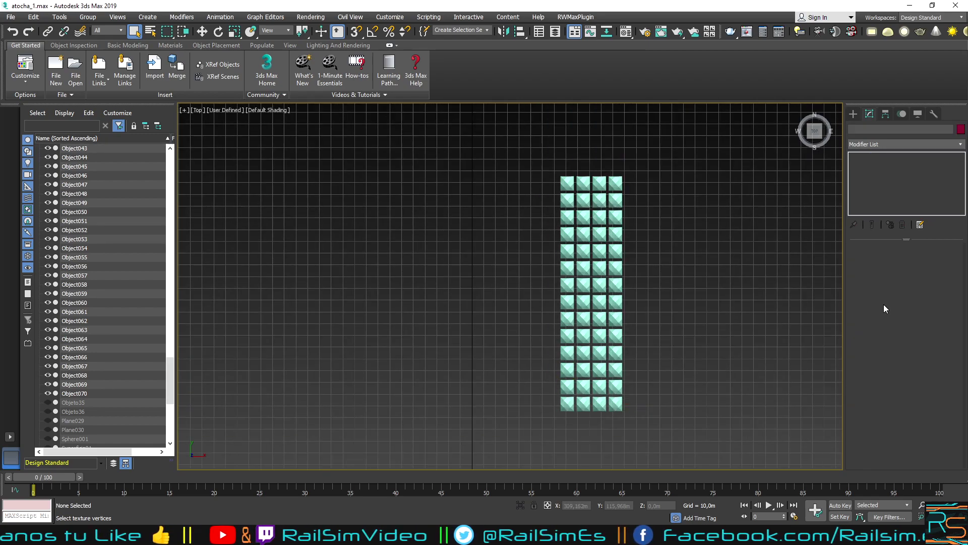
{"action": "left_click", "coordinate": [592, 302]}
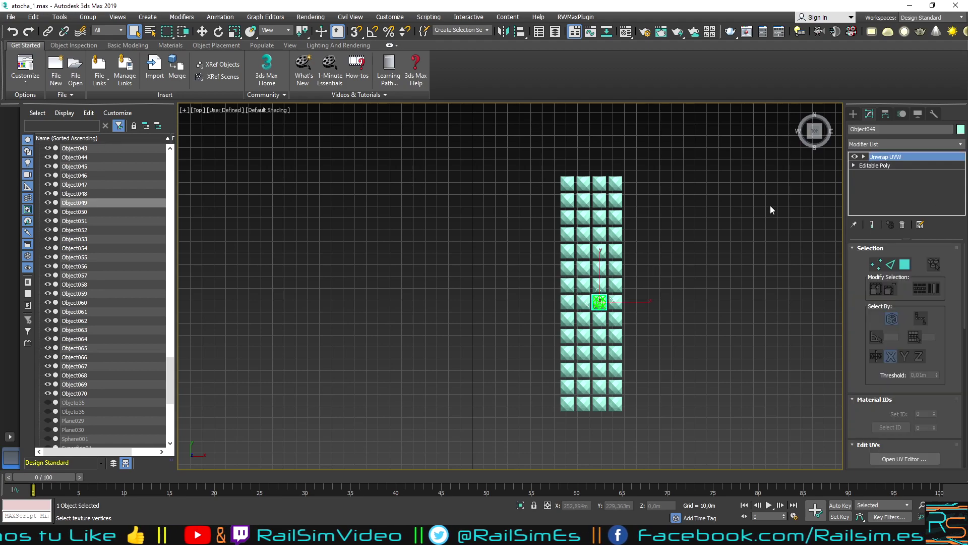
{"action": "left_click", "coordinate": [864, 159]}
{"action": "left_click", "coordinate": [877, 182]}
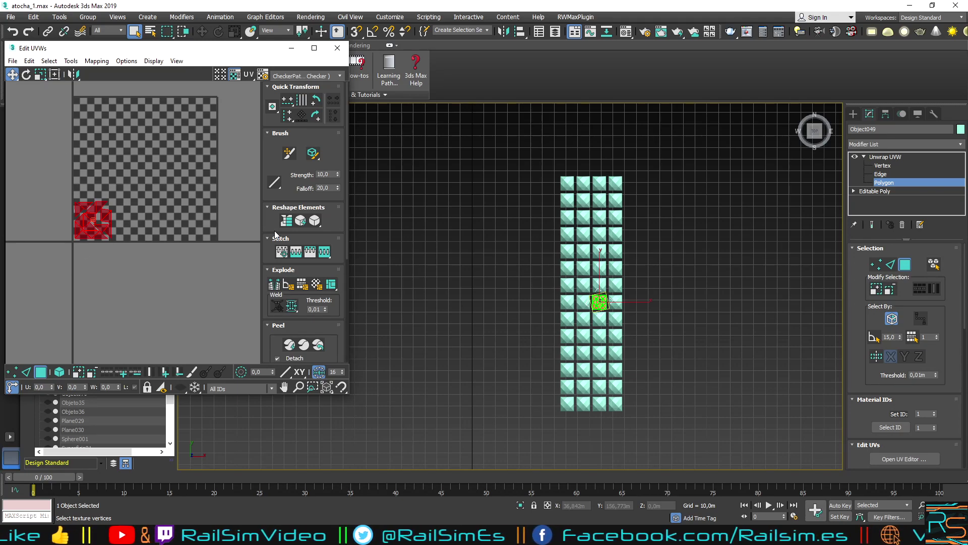
{"action": "scroll", "coordinate": [108, 213], "scroll_direction": "up", "scroll_amount": 1}
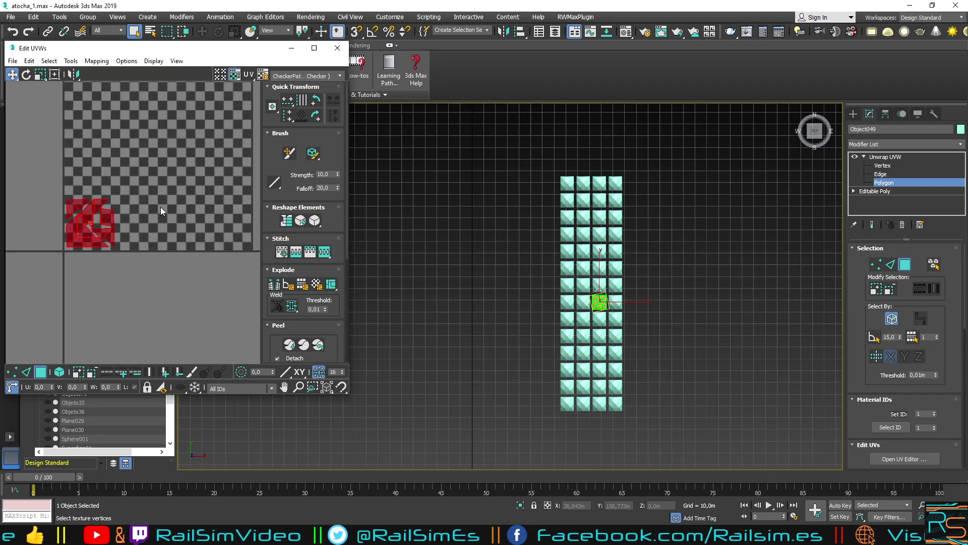
{"action": "middle_click_drag", "start_coordinate": [160, 207], "coordinate": [142, 252]}
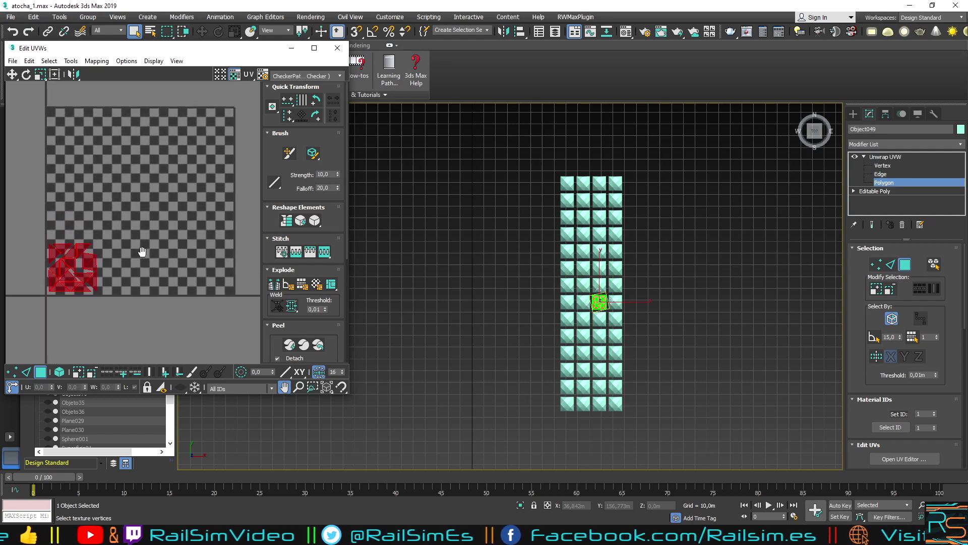
{"action": "left_click", "coordinate": [337, 48]}
{"action": "right_click", "coordinate": [412, 185]}
Step: Unhide all objects and switch the viewport to an orbited Perspective view
{"action": "left_click", "coordinate": [429, 136]}
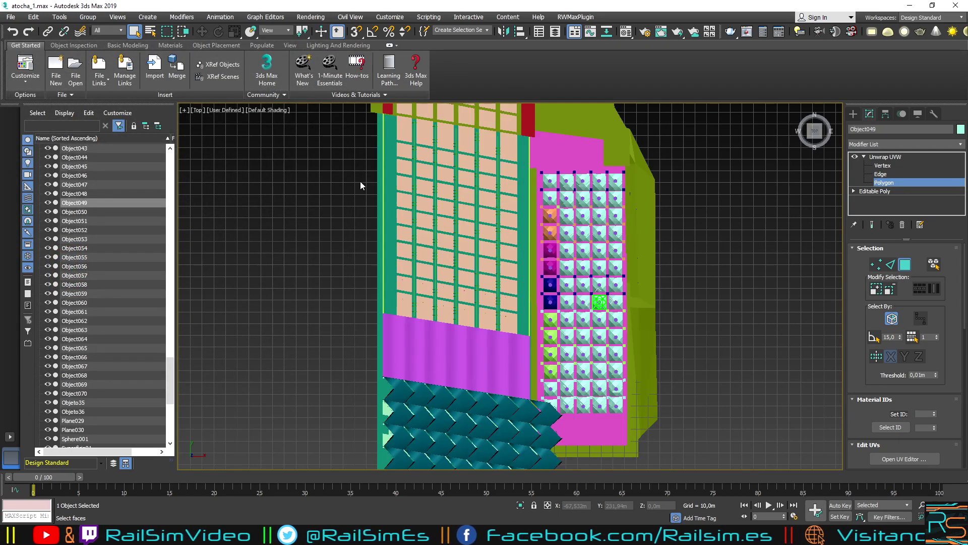
{"action": "left_click", "coordinate": [199, 110]}
{"action": "left_click", "coordinate": [217, 145]}
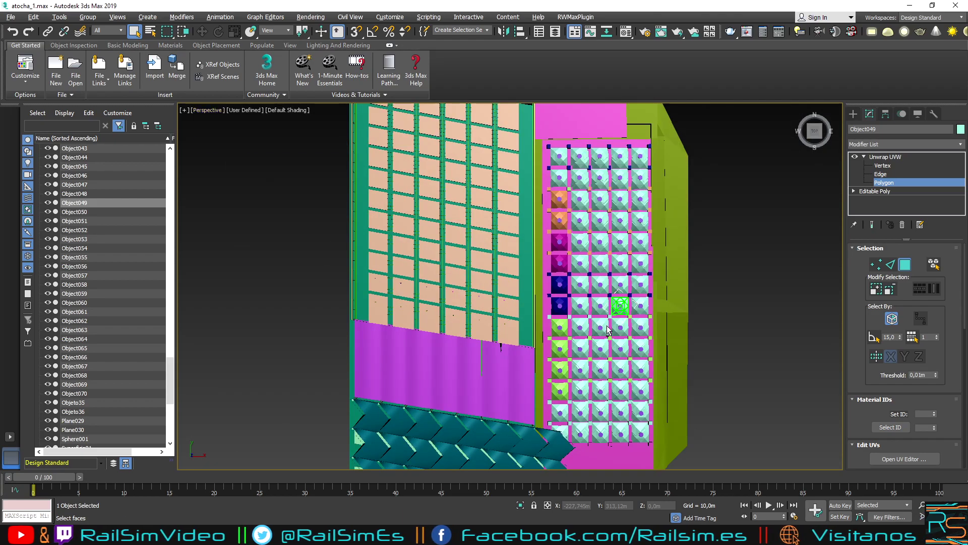
{"action": "mouse_move", "coordinate": [217, 147]}
{"action": "middle_mouse_down", "text": "alt"}
{"action": "mouse_move", "coordinate": [559, 291]}
{"action": "mouse_move", "coordinate": [559, 273]}
{"action": "middle_mouse_up", "text": "alt"}
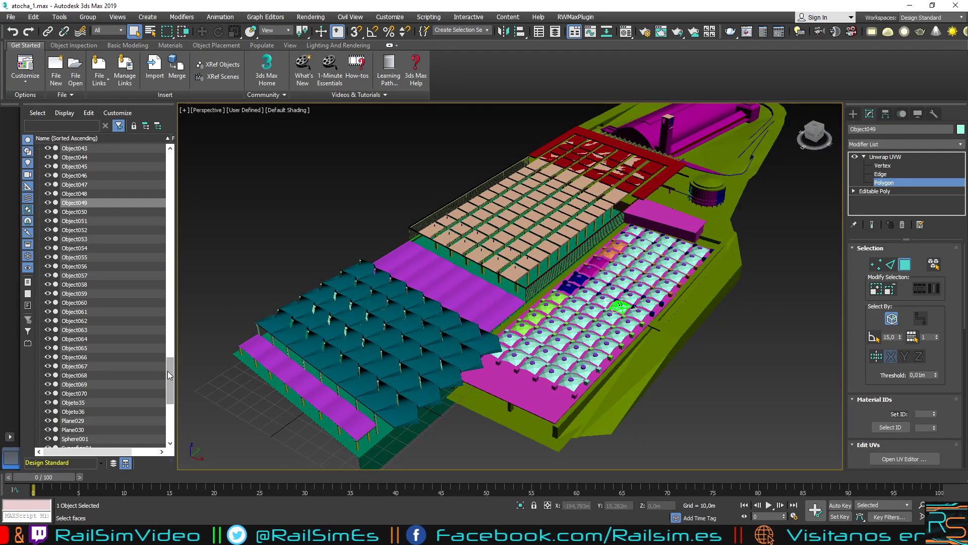
{"action": "left_click_drag", "start_coordinate": [168, 370], "coordinate": [171, 179]}
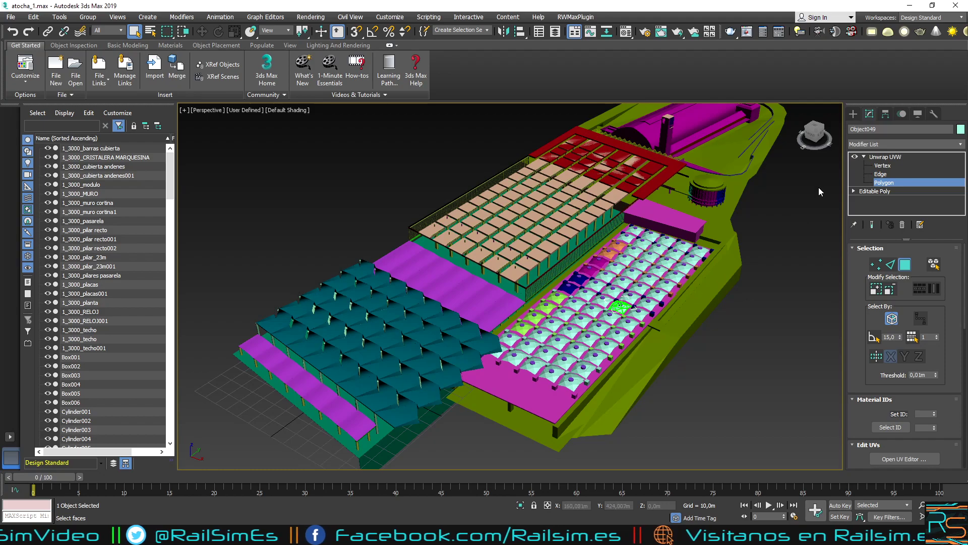
Step: Exit UV polygon editing and select individual domes such as Object051
{"action": "left_click", "coordinate": [877, 160]}
{"action": "left_click", "coordinate": [802, 222]}
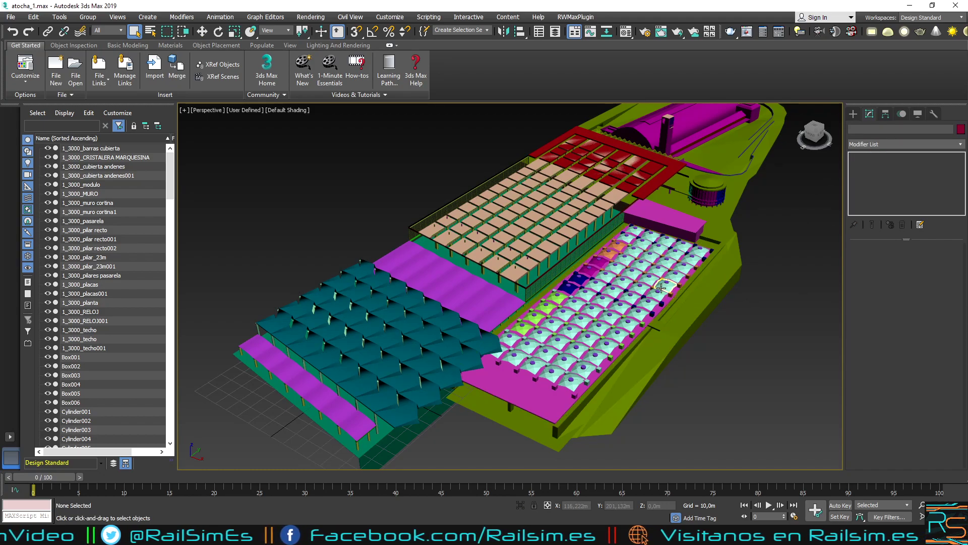
{"action": "left_click", "coordinate": [652, 291]}
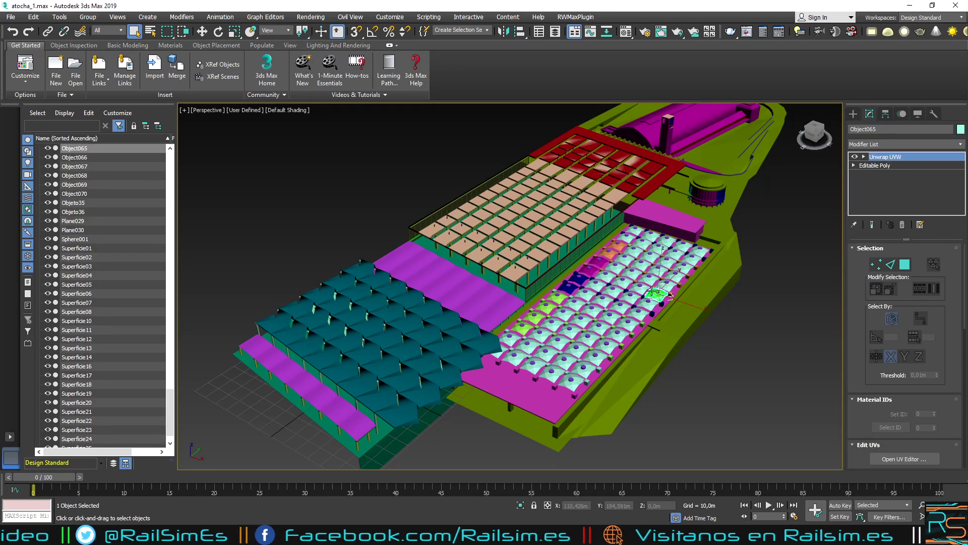
{"action": "left_click", "coordinate": [652, 287]}
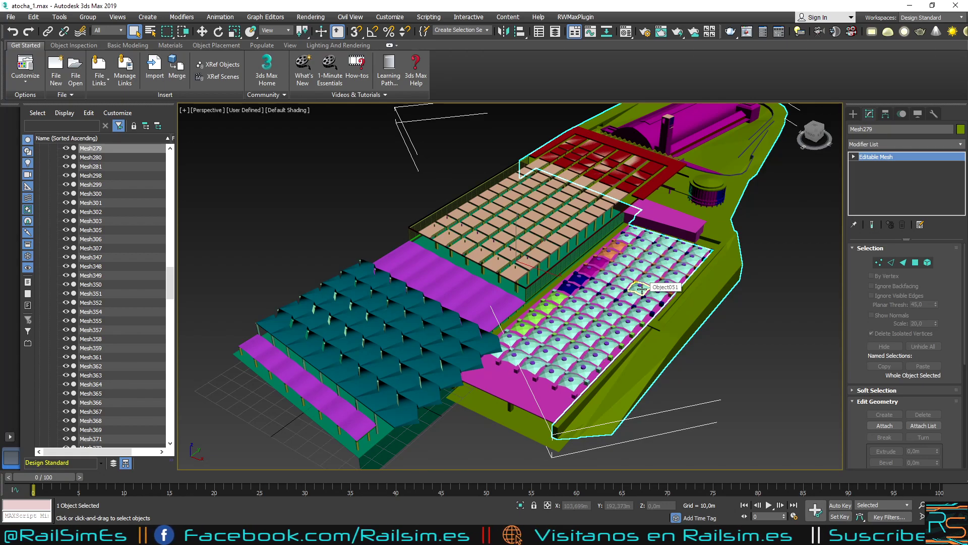
{"action": "left_click", "coordinate": [643, 288]}
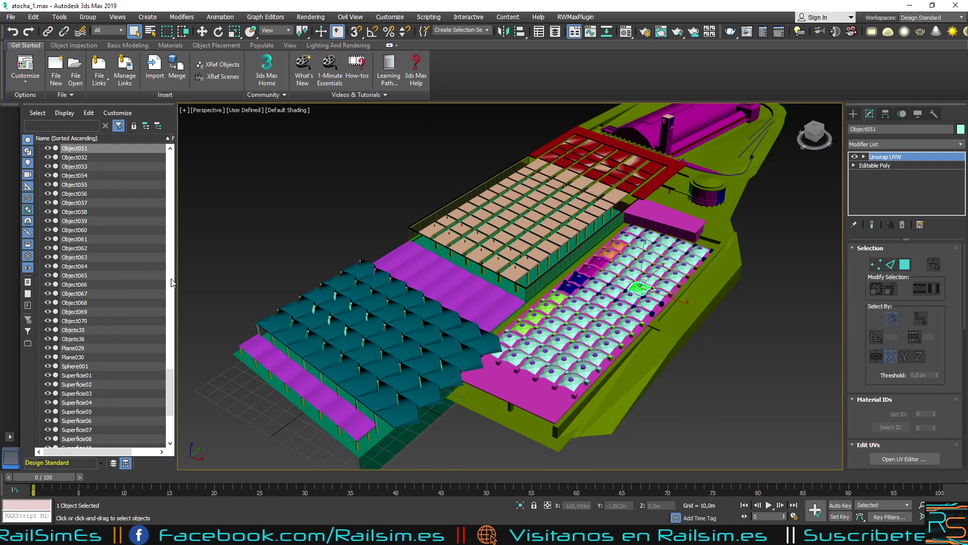
Step: Find and select 1_3000_cupula aparcamientos, then hide it in the Scene Explorer
{"action": "left_click_drag", "start_coordinate": [170, 376], "coordinate": [176, 165]}
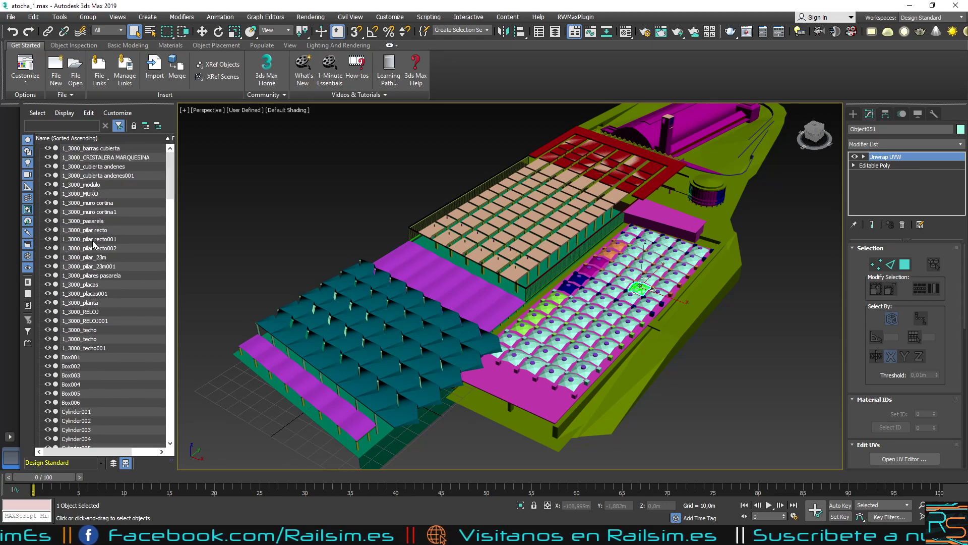
{"action": "scroll", "coordinate": [148, 341], "scroll_direction": "down", "scroll_amount": 5}
{"action": "scroll", "coordinate": [146, 338], "scroll_direction": "down", "scroll_amount": 10}
{"action": "scroll", "coordinate": [145, 336], "scroll_direction": "down", "scroll_amount": 1}
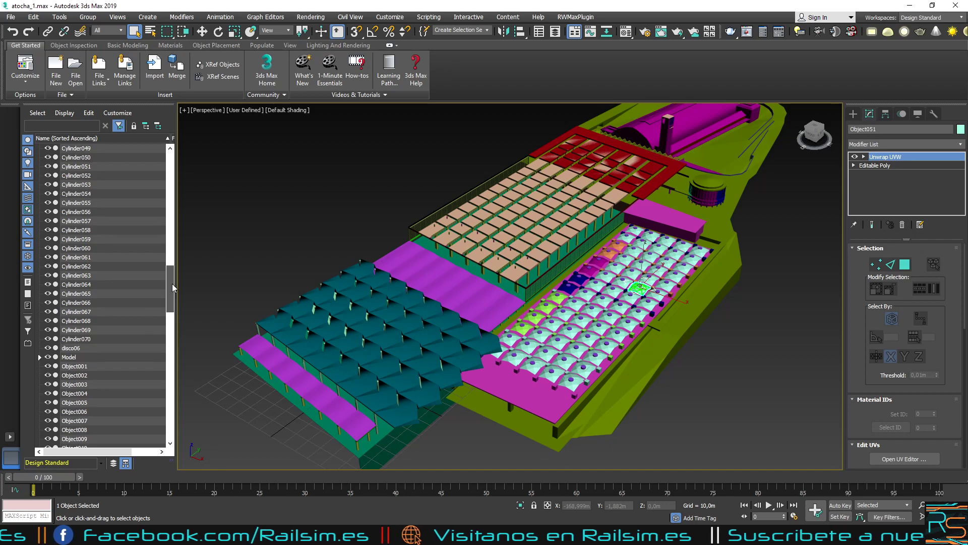
{"action": "scroll", "coordinate": [152, 328], "scroll_direction": "down", "scroll_amount": 5}
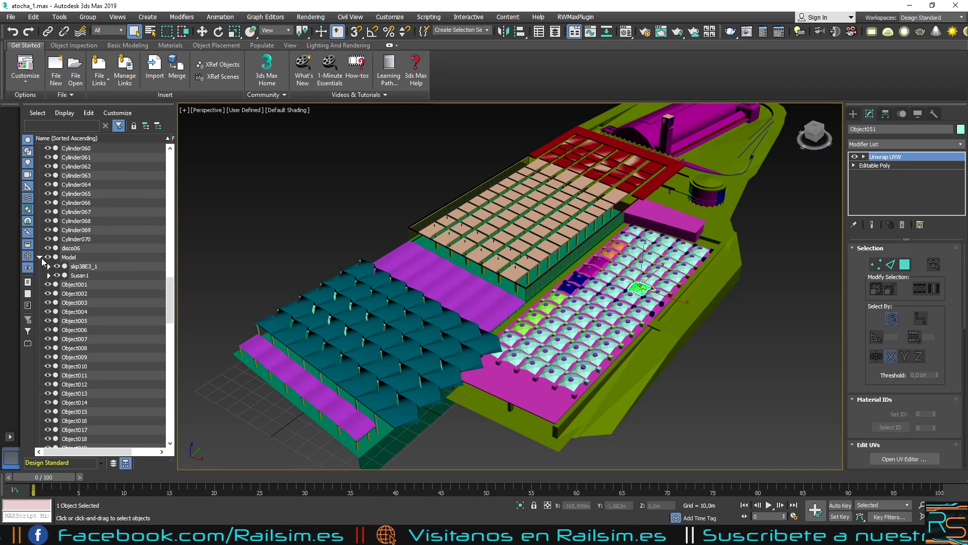
{"action": "left_click_drag", "start_coordinate": [171, 342], "coordinate": [171, 421]}
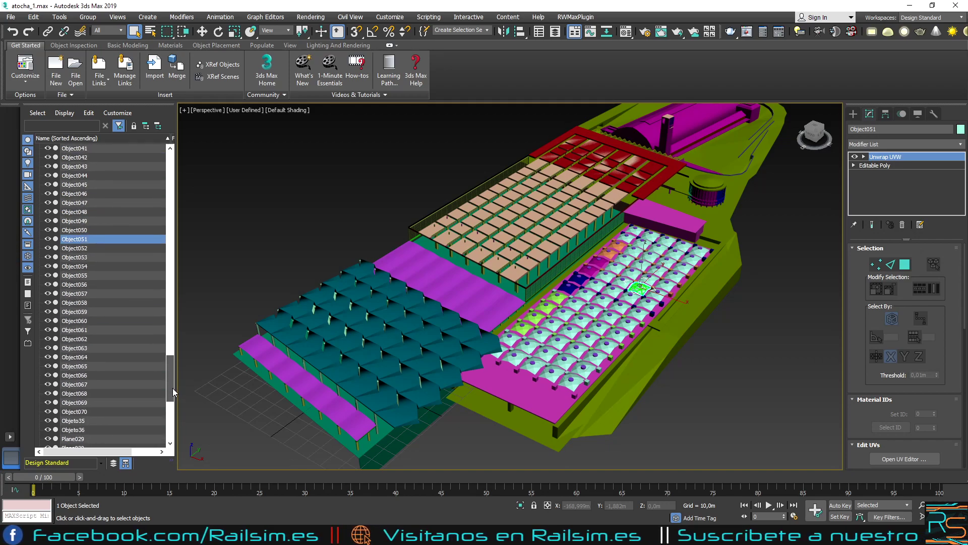
{"action": "scroll", "coordinate": [76, 247], "scroll_direction": "down", "scroll_amount": 2}
{"action": "scroll", "coordinate": [722, 365], "scroll_direction": "up", "scroll_amount": 5}
{"action": "scroll", "coordinate": [694, 335], "scroll_direction": "down", "scroll_amount": 5}
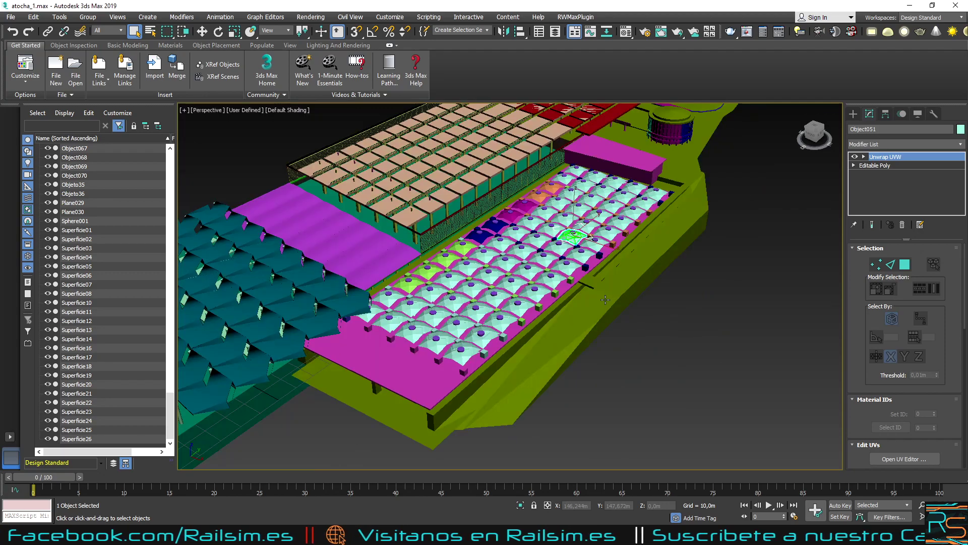
{"action": "left_click", "coordinate": [694, 334]}
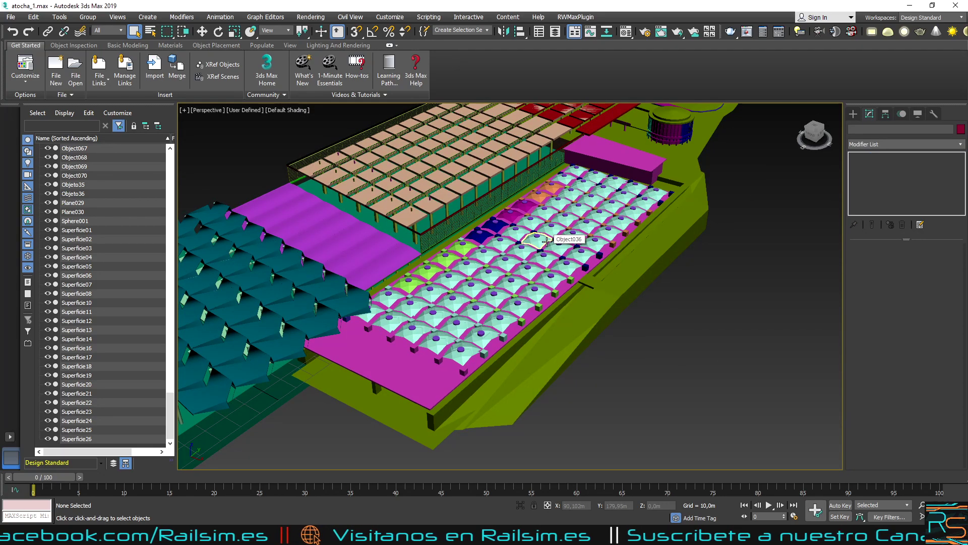
{"action": "left_click", "coordinate": [545, 245]}
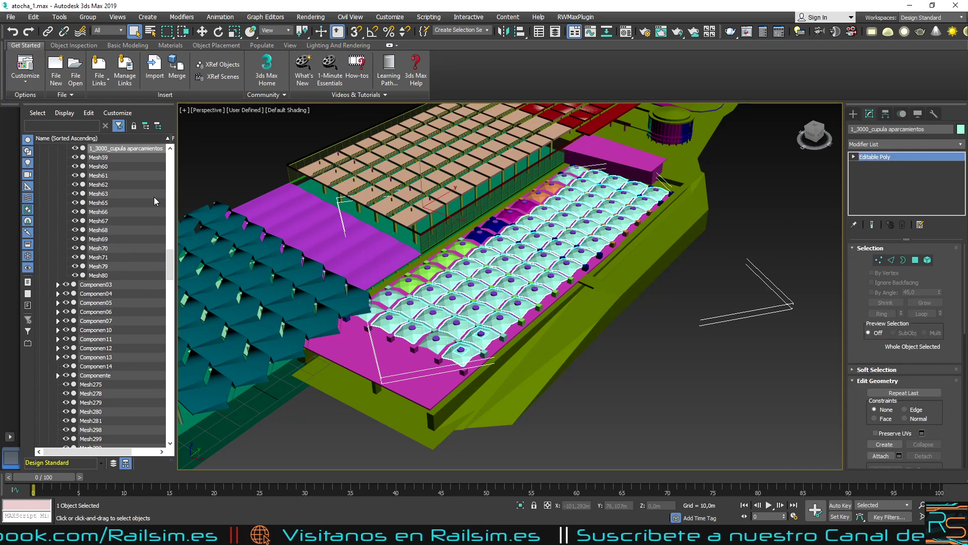
{"action": "left_click_drag", "start_coordinate": [172, 270], "coordinate": [172, 253]}
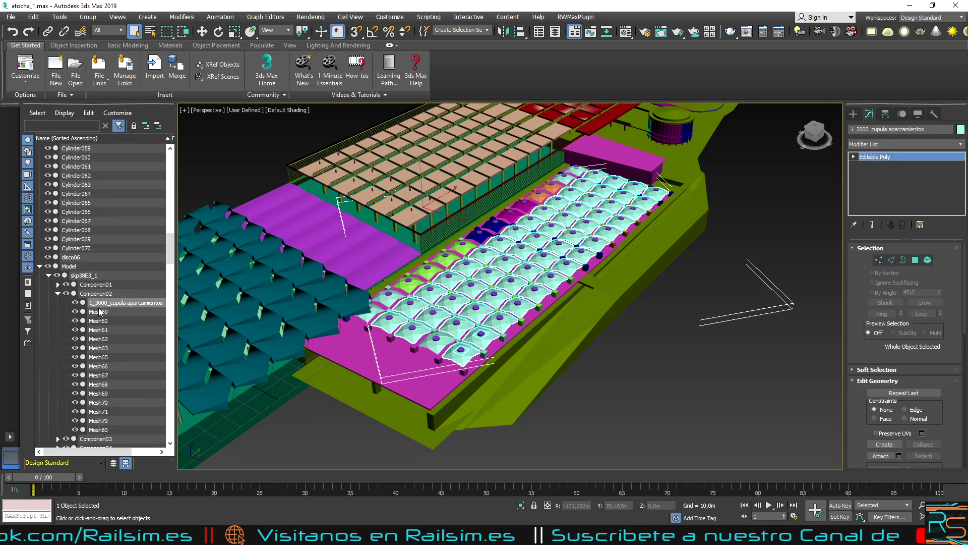
{"action": "left_click", "coordinate": [75, 303]}
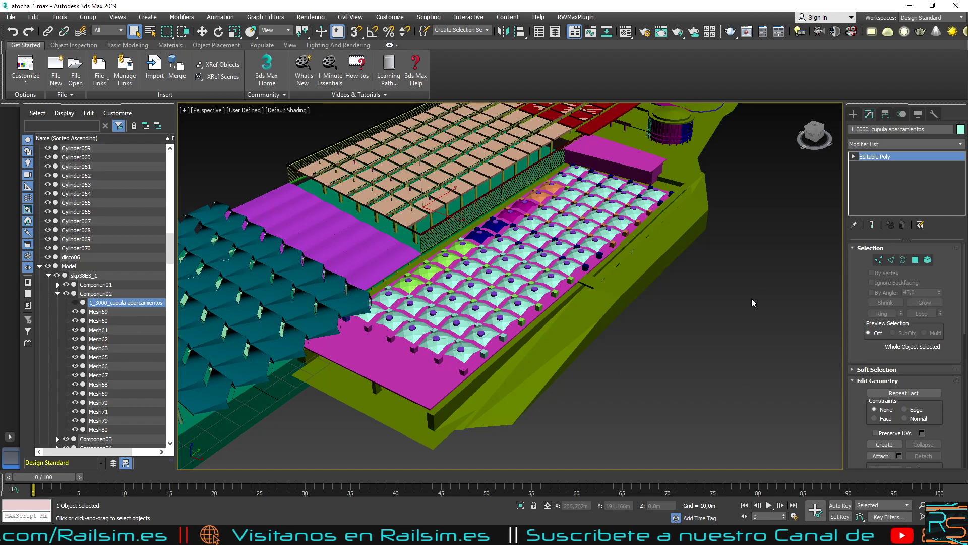
Step: Check small dome Object063, deselect it and zoom in on the domes
{"action": "left_click", "coordinate": [548, 277]}
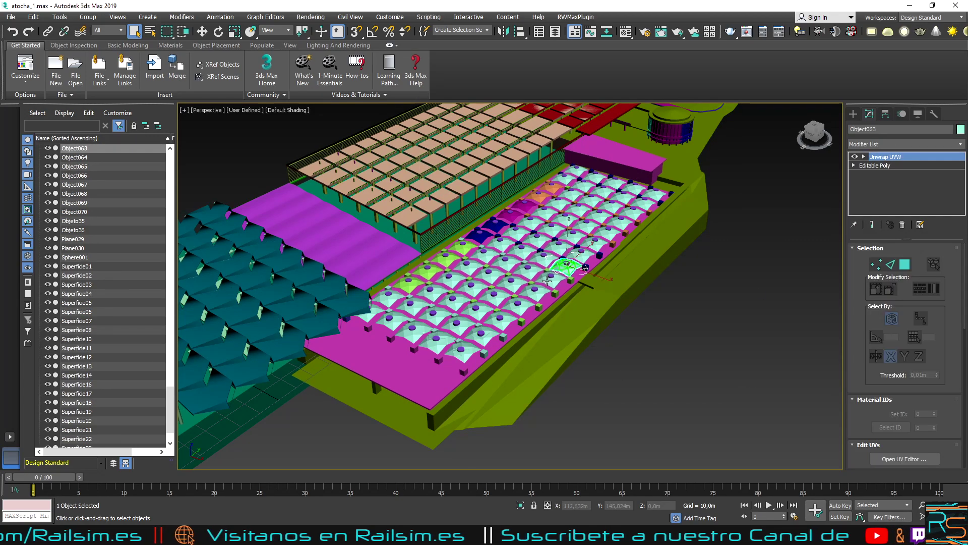
{"action": "left_click", "coordinate": [668, 414]}
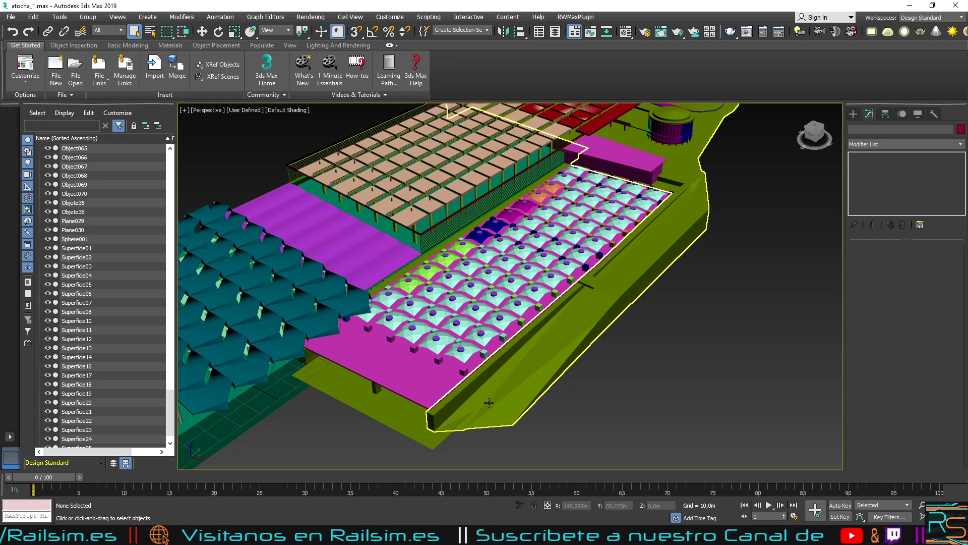
{"action": "scroll", "coordinate": [489, 402], "scroll_direction": "up", "scroll_amount": 1}
{"action": "scroll", "coordinate": [479, 397], "scroll_direction": "up", "scroll_amount": 1}
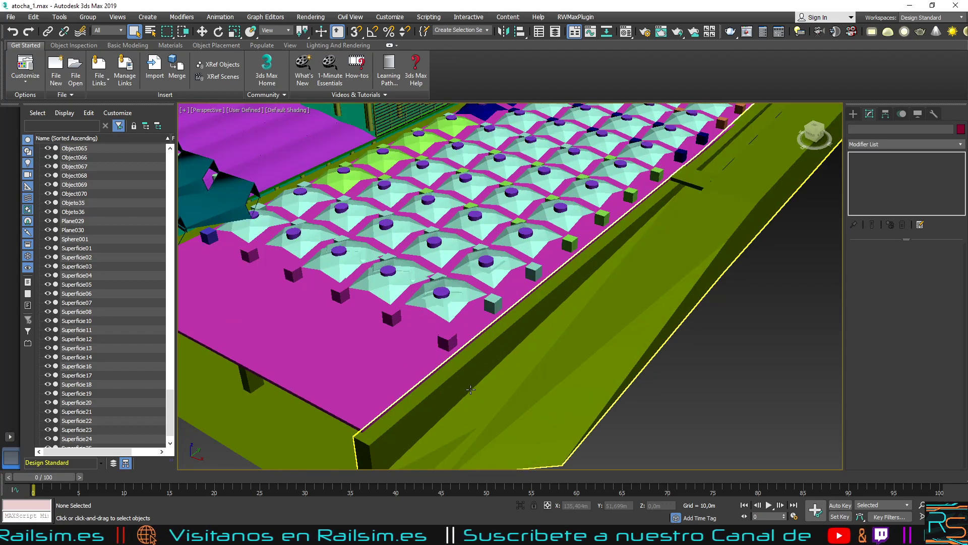
Step: Add an Unwrap UVW modifier to Cylinder070 and open its UV editor
{"action": "left_click", "coordinate": [442, 291]}
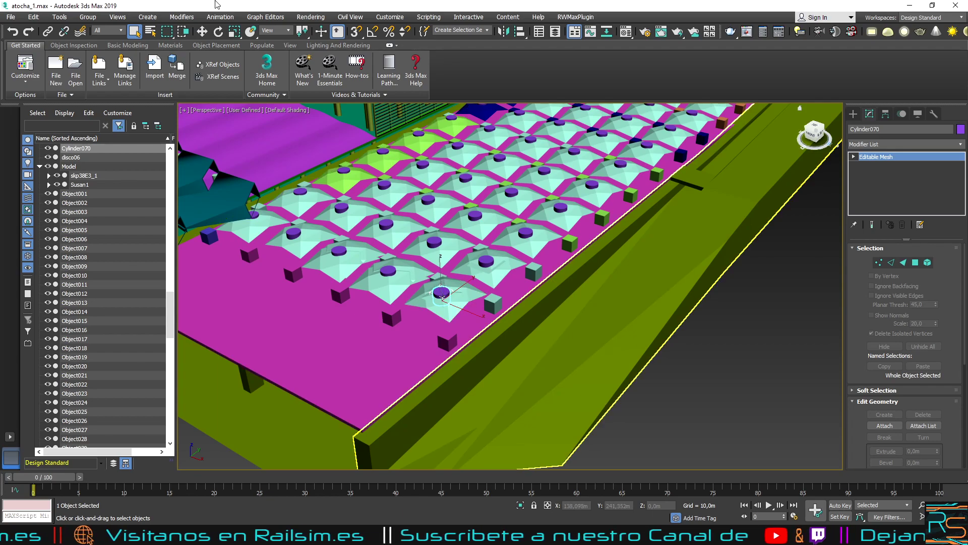
{"action": "left_click", "coordinate": [181, 16]}
{"action": "mouse_move", "coordinate": [195, 128]}
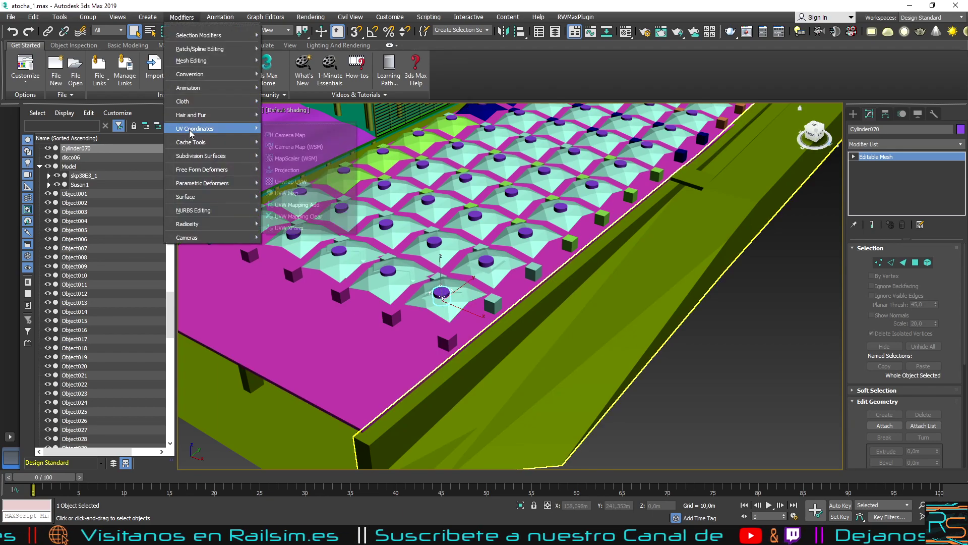
{"action": "left_click", "coordinate": [287, 182]}
{"action": "left_click", "coordinate": [864, 157]}
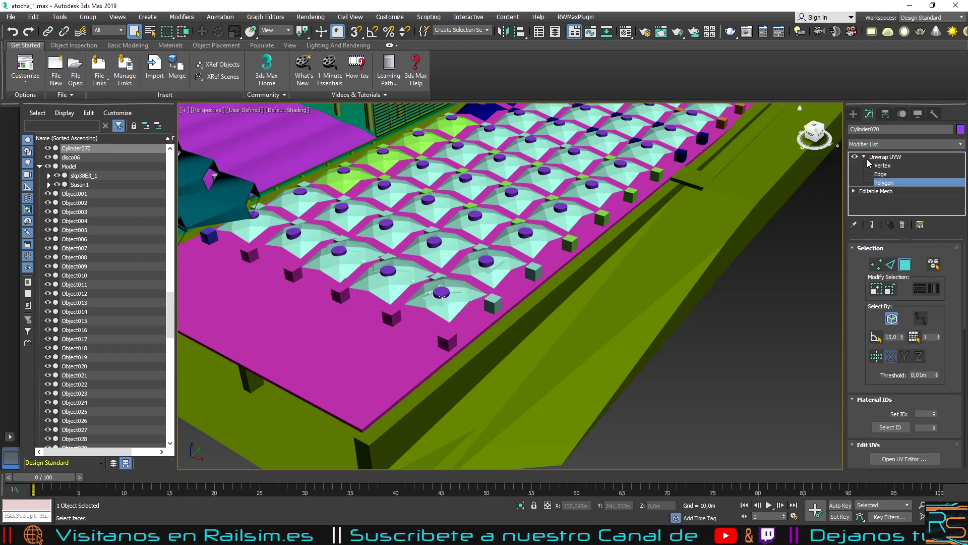
{"action": "left_click", "coordinate": [905, 459]}
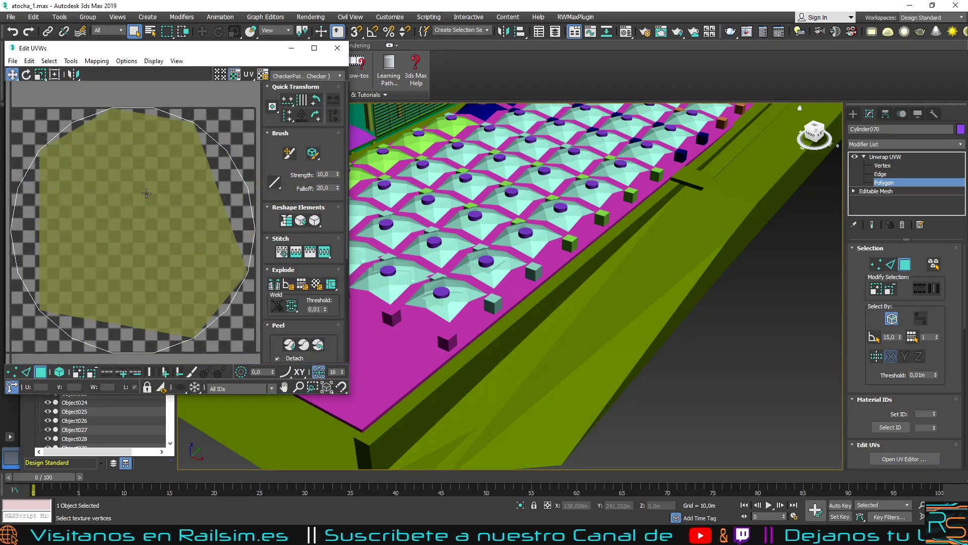
Step: Flatten-map Cylinder070's whole circular UV shell
{"action": "left_click_drag", "start_coordinate": [99, 151], "coordinate": [188, 273]}
{"action": "left_click", "coordinate": [97, 61]}
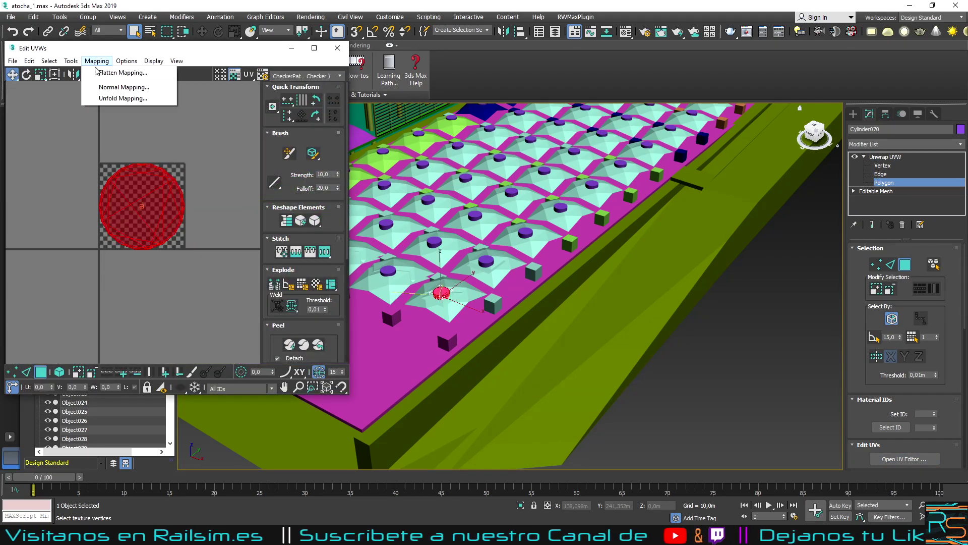
{"action": "left_click", "coordinate": [96, 74]}
{"action": "left_click", "coordinate": [134, 84]}
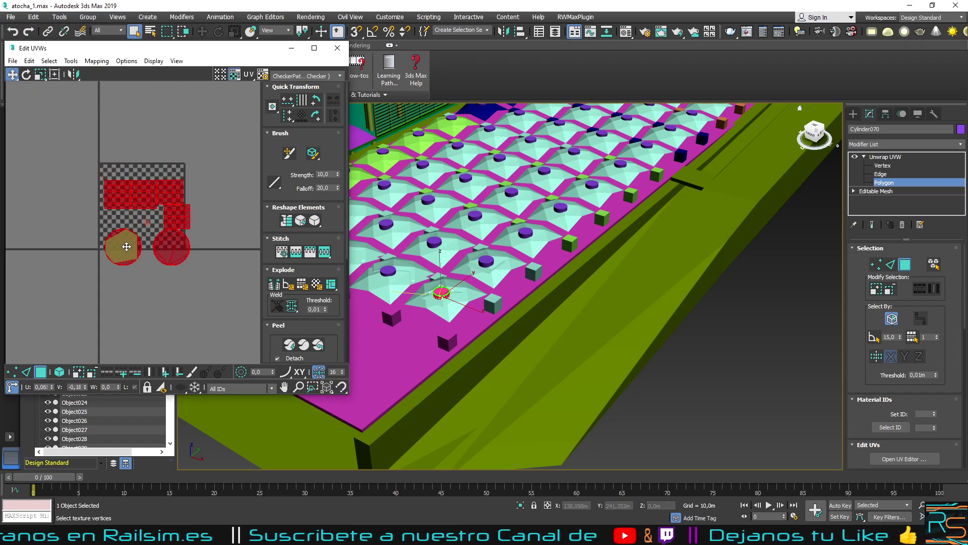
Step: Shrink and reposition the flattened UV shells into a small patch, then close the editor
{"action": "left_click_drag", "start_coordinate": [117, 230], "coordinate": [128, 218]}
{"action": "left_click", "coordinate": [39, 74]}
{"action": "left_click_drag", "start_coordinate": [159, 171], "coordinate": [177, 242]}
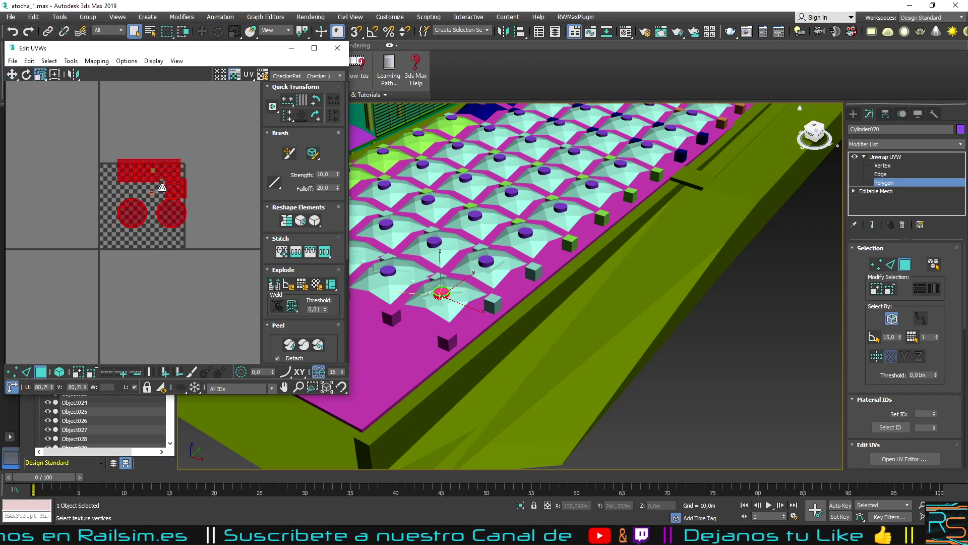
{"action": "scroll", "coordinate": [156, 228], "scroll_direction": "up", "scroll_amount": 3}
{"action": "left_click", "coordinate": [12, 75]}
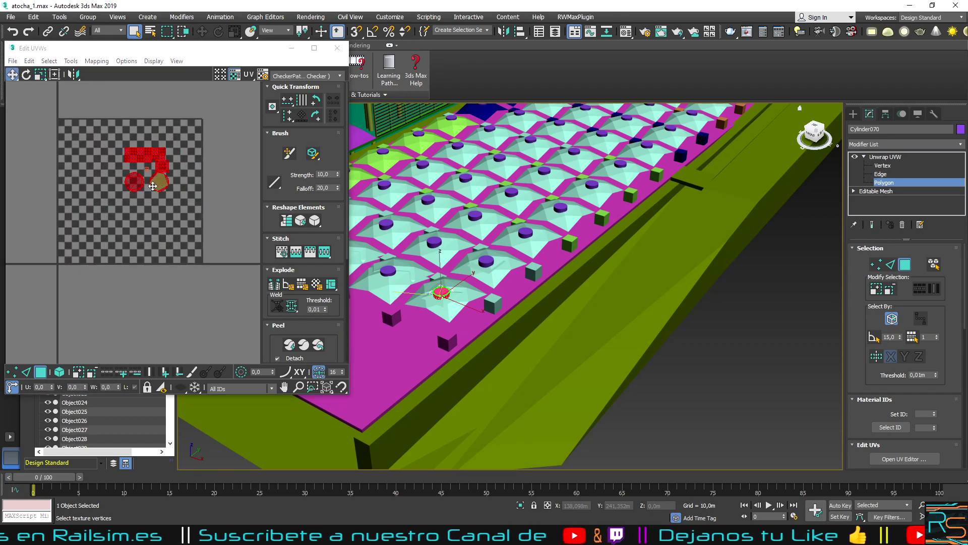
{"action": "mouse_move", "coordinate": [137, 180]}
{"action": "left_mouse_down"}
{"action": "mouse_move", "coordinate": [87, 239]}
{"action": "mouse_move", "coordinate": [166, 249]}
{"action": "left_mouse_up"}
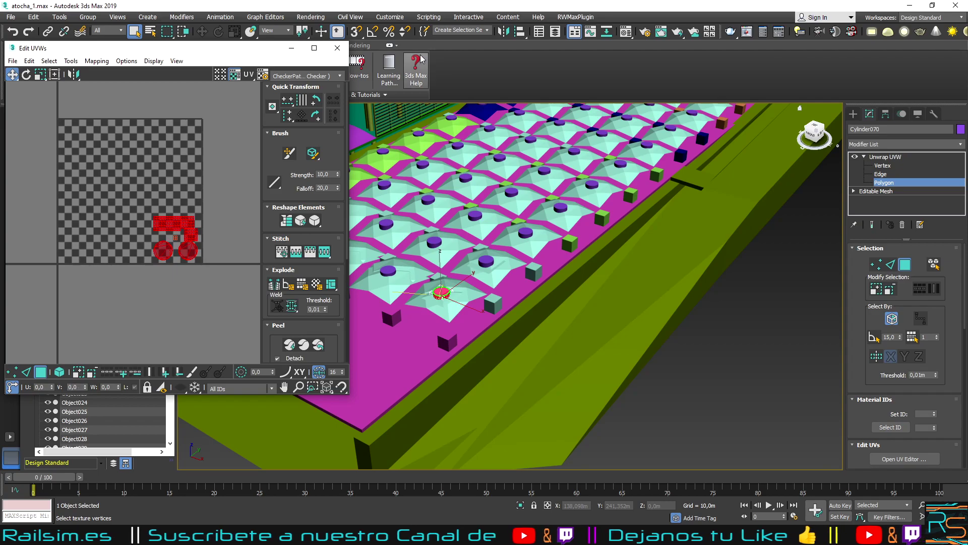
{"action": "left_click", "coordinate": [338, 48]}
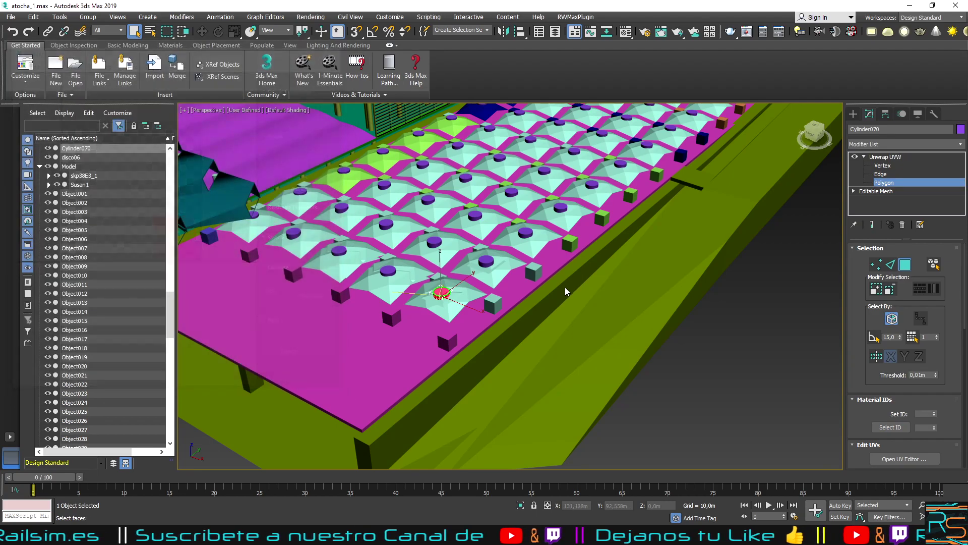
Step: Make material slot 1 an RWMaterial using the TexDiff shader
{"action": "left_click", "coordinate": [896, 157]}
{"action": "left_click", "coordinate": [770, 335]}
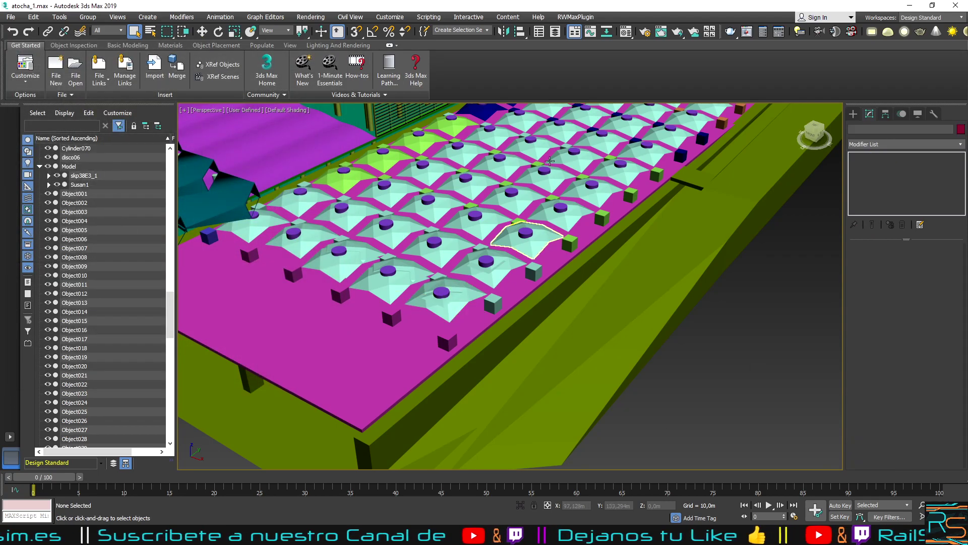
{"action": "left_click", "coordinate": [626, 32]}
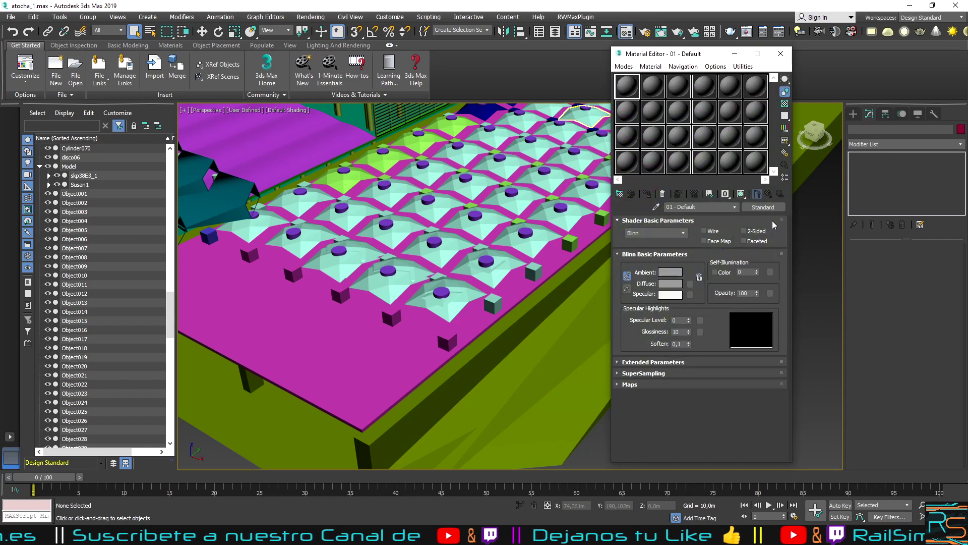
{"action": "left_click", "coordinate": [763, 207]}
{"action": "double_click", "coordinate": [172, 209]}
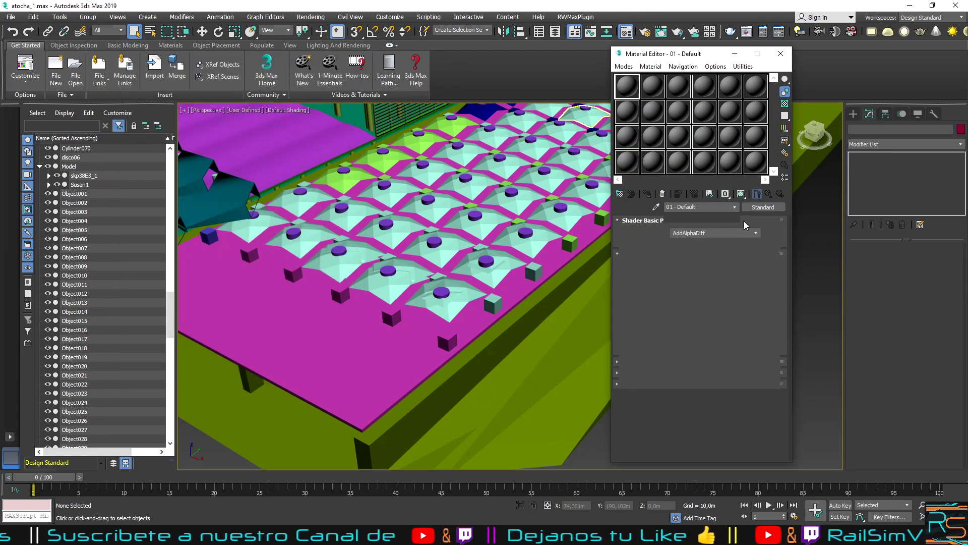
{"action": "left_click", "coordinate": [751, 233]}
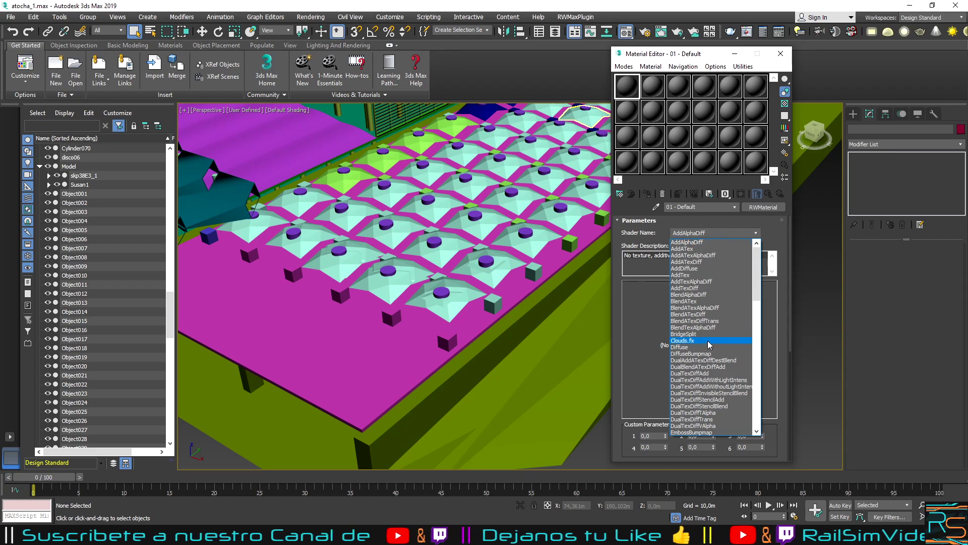
{"action": "scroll", "coordinate": [708, 388], "scroll_direction": "down", "scroll_amount": 3}
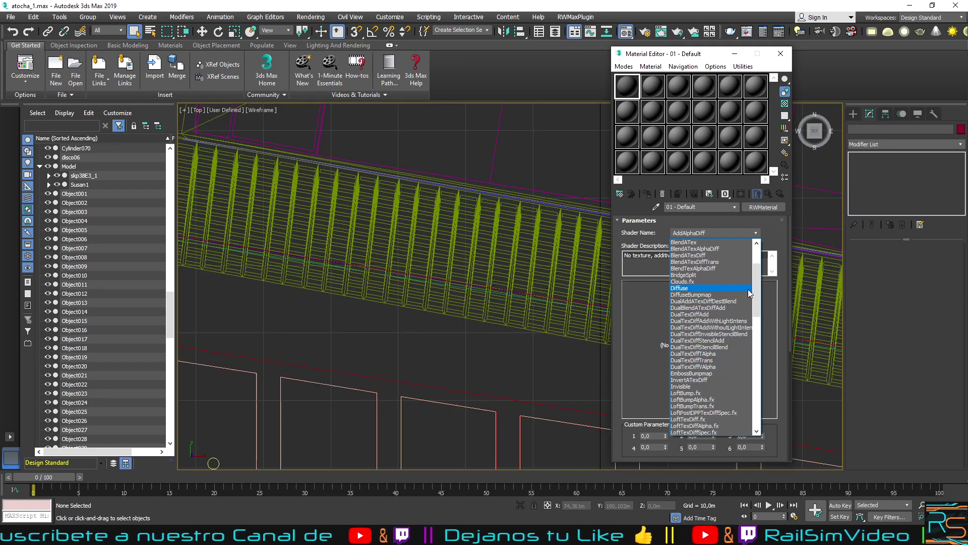
{"action": "left_click_drag", "start_coordinate": [756, 290], "coordinate": [752, 344]}
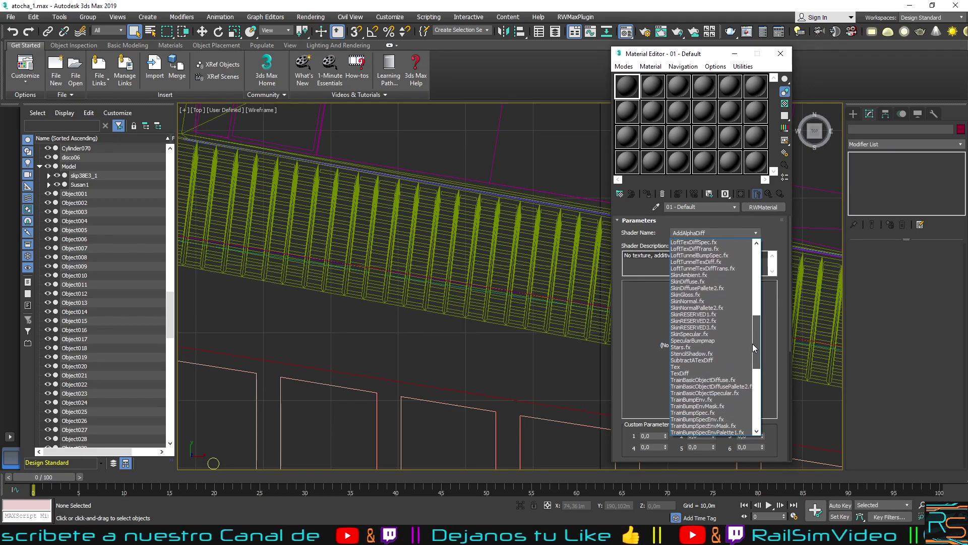
{"action": "left_click", "coordinate": [720, 373]}
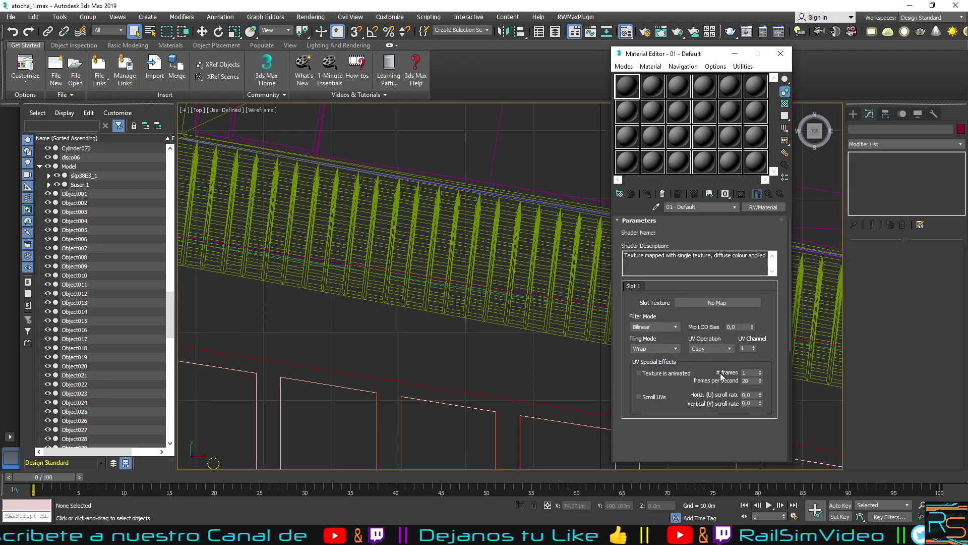
Step: Load aisladores.bmp from the catenaria textures folder as the slot texture bitmap
{"action": "left_click", "coordinate": [727, 301]}
{"action": "double_click", "coordinate": [150, 127]}
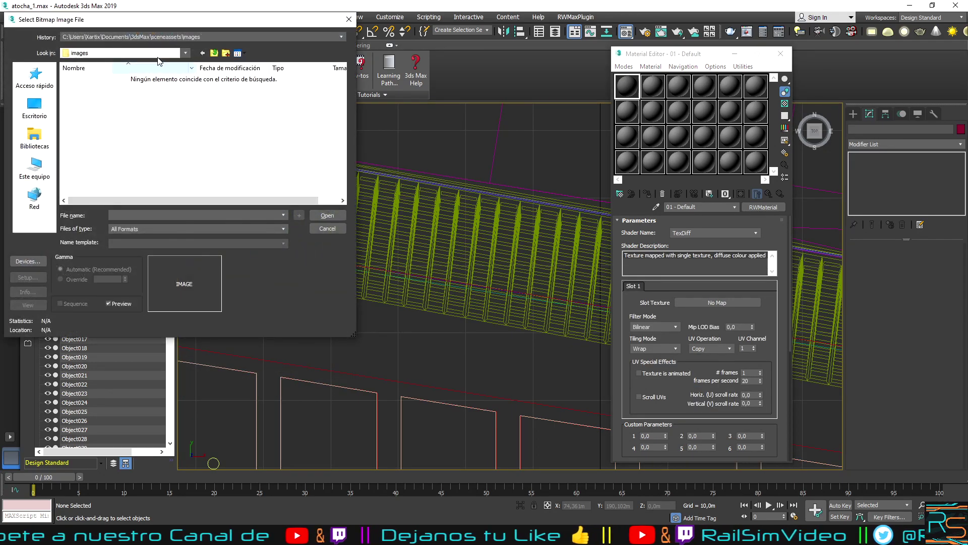
{"action": "left_click", "coordinate": [212, 37]}
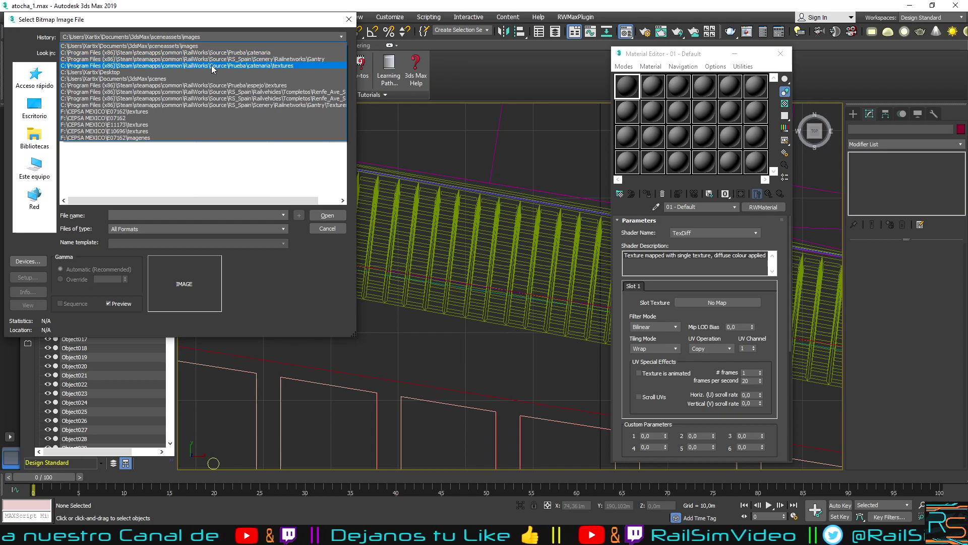
{"action": "left_click", "coordinate": [212, 66]}
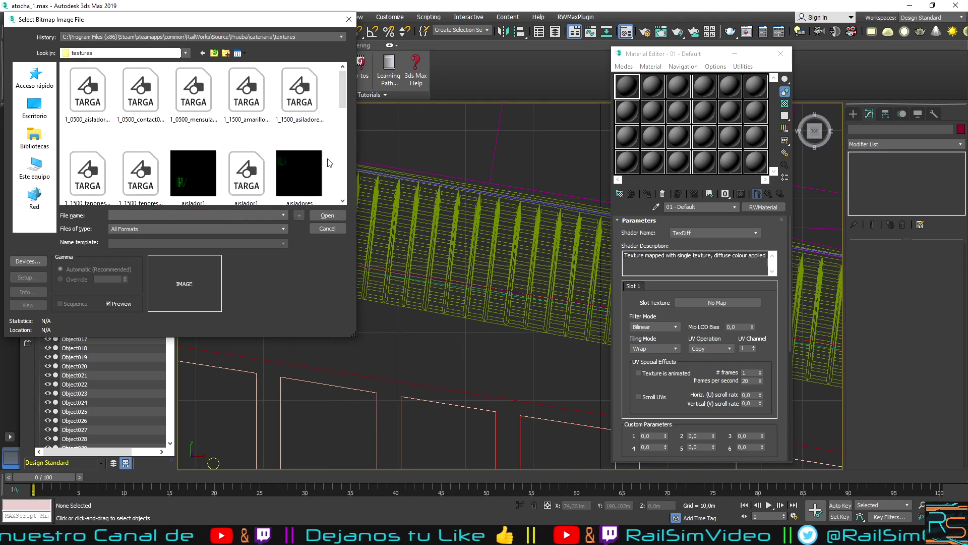
{"action": "left_click", "coordinate": [300, 176]}
{"action": "left_click", "coordinate": [327, 216]}
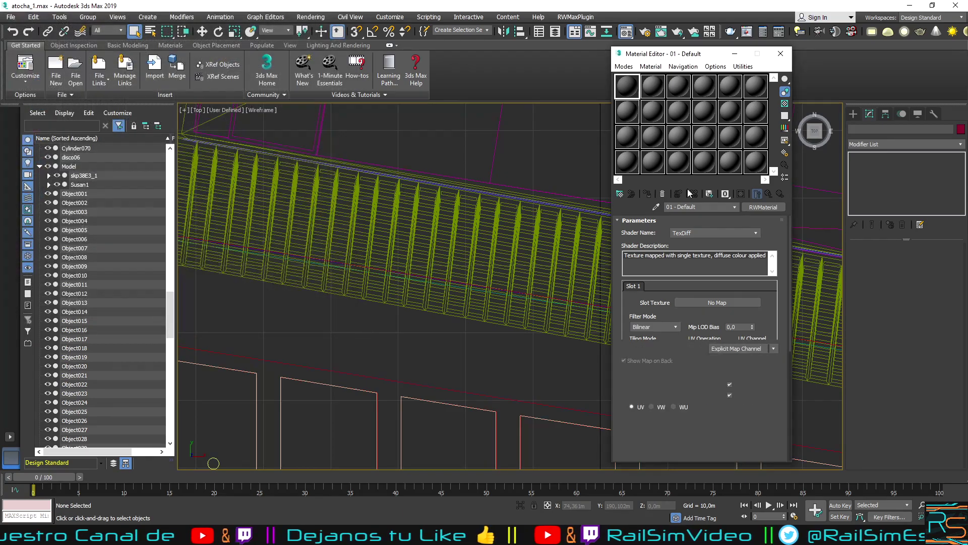
Step: Switch the viewport to a shaded Perspective view of the whole station
{"action": "left_click", "coordinate": [781, 53]}
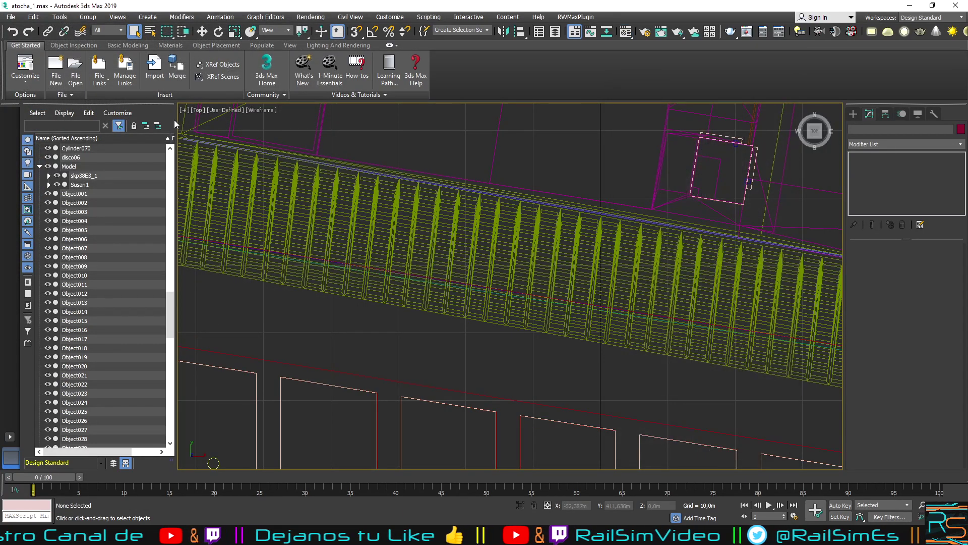
{"action": "left_click", "coordinate": [197, 113]}
{"action": "left_click", "coordinate": [240, 147]}
{"action": "middle_click_drag", "start_coordinate": [303, 232], "coordinate": [434, 264], "text": "alt"}
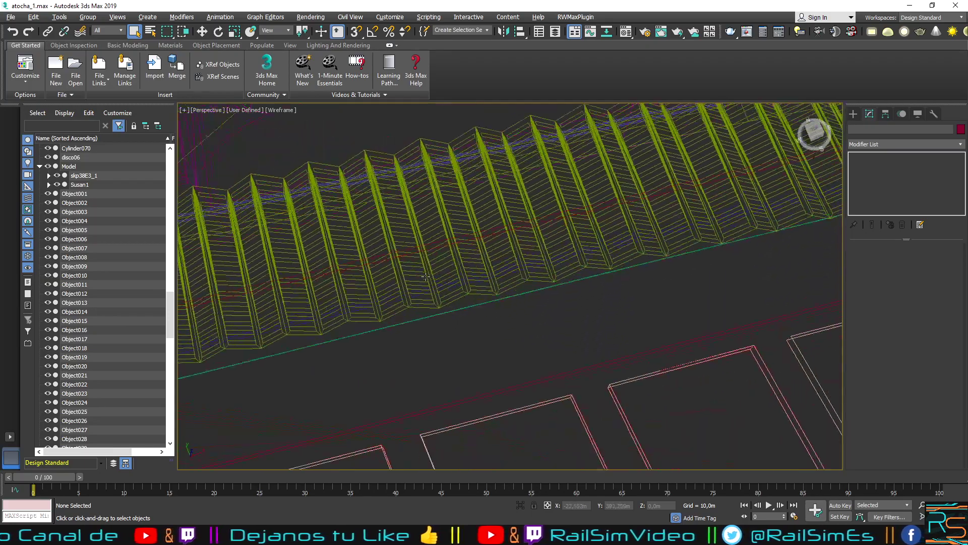
{"action": "scroll", "coordinate": [434, 263], "scroll_direction": "down", "scroll_amount": 3}
{"action": "key", "text": "F3"}
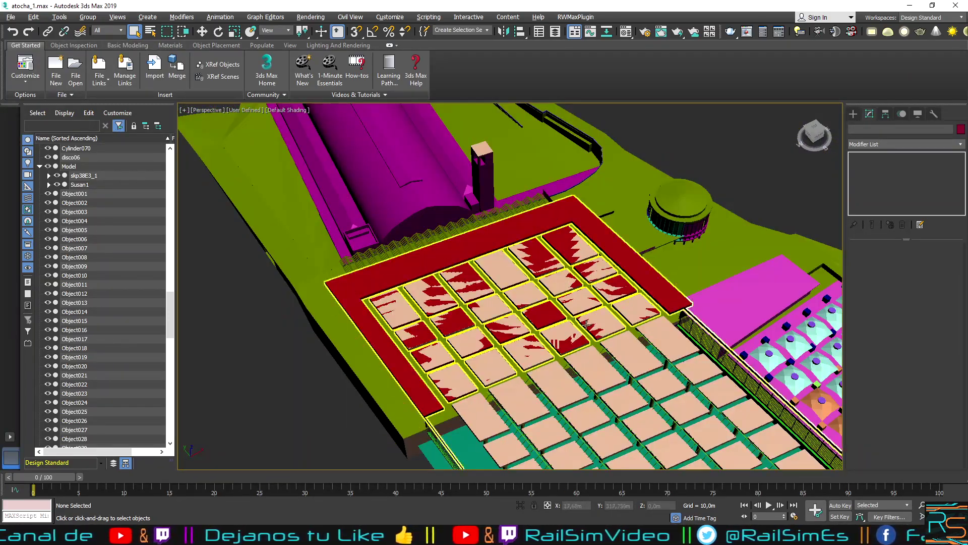
{"action": "scroll", "coordinate": [566, 322], "scroll_direction": "down", "scroll_amount": 3}
{"action": "mouse_move", "coordinate": [566, 321]}
{"action": "middle_mouse_down", "text": "alt"}
{"action": "mouse_move", "coordinate": [506, 336]}
{"action": "mouse_move", "coordinate": [392, 329]}
{"action": "middle_mouse_up", "text": "alt"}
Step: Select roof panel Object057 and enable Show Shaded Material for material 01 - Default
{"action": "left_click", "coordinate": [386, 320]}
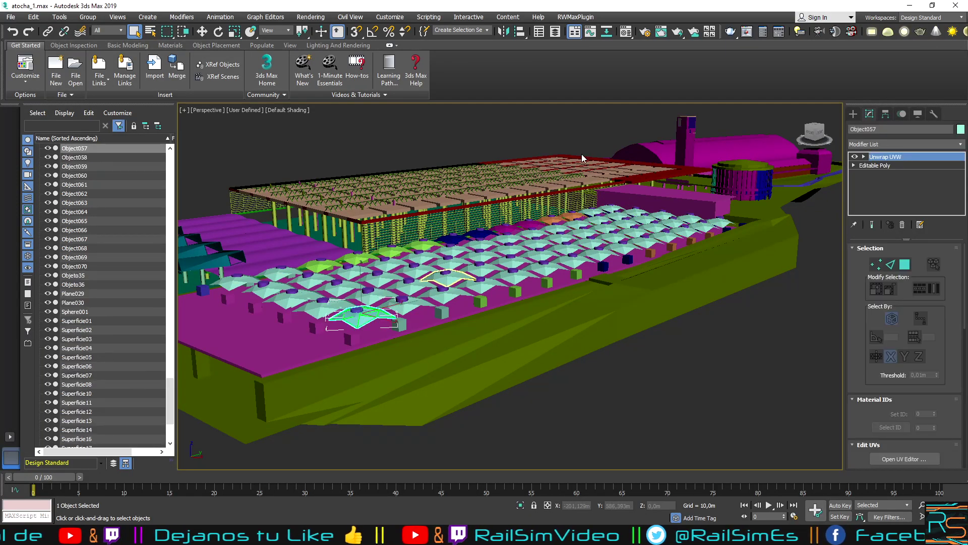
{"action": "left_click", "coordinate": [632, 33]}
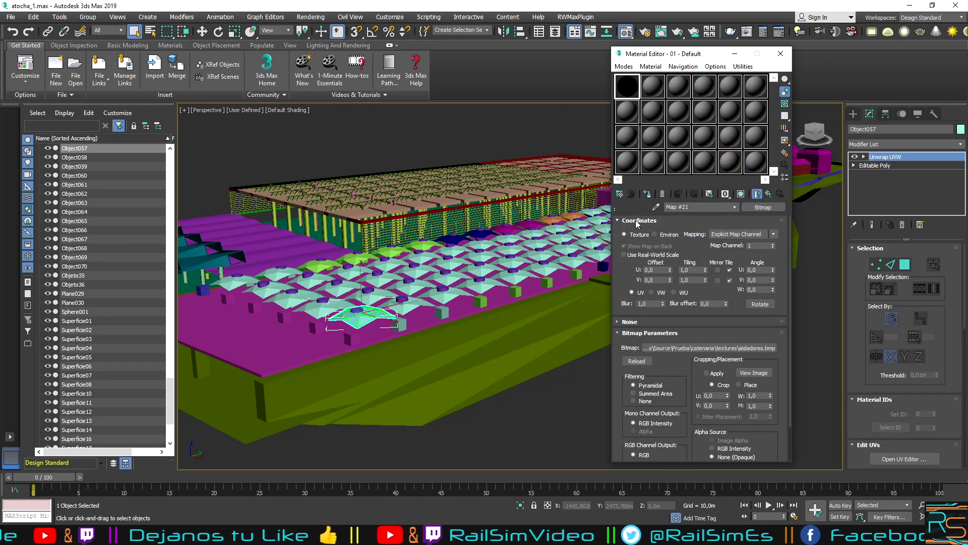
{"action": "left_click", "coordinate": [526, 405]}
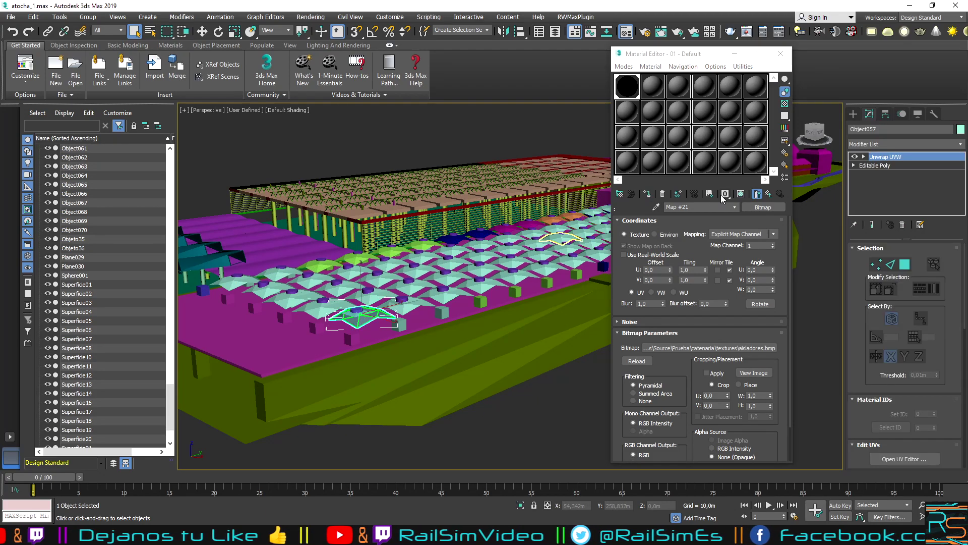
{"action": "left_click", "coordinate": [741, 194]}
{"action": "scroll", "coordinate": [388, 371], "scroll_direction": "up", "scroll_amount": 3}
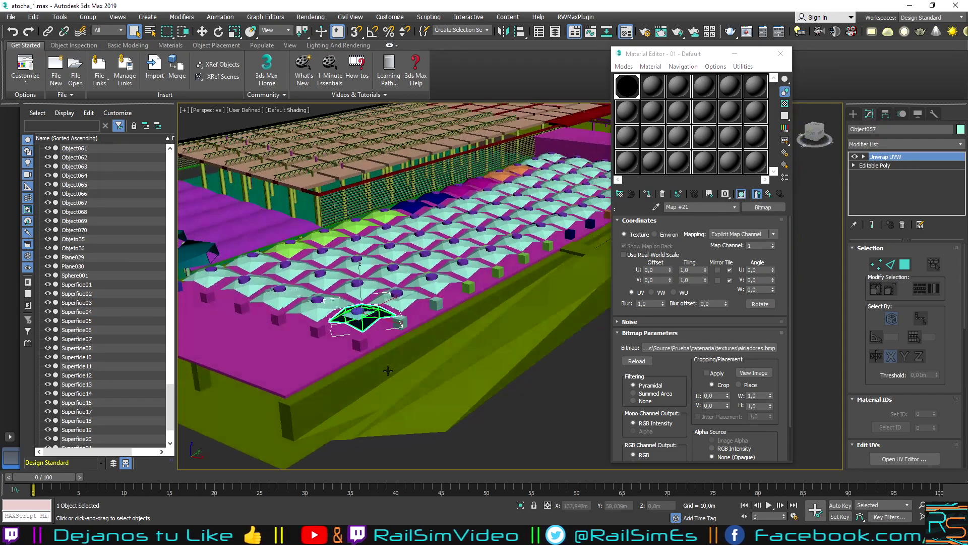
{"action": "scroll", "coordinate": [387, 371], "scroll_direction": "up", "scroll_amount": 2}
Step: Assign material 01 - Default to Object057 and three neighbouring roof panels
{"action": "left_click", "coordinate": [600, 379]}
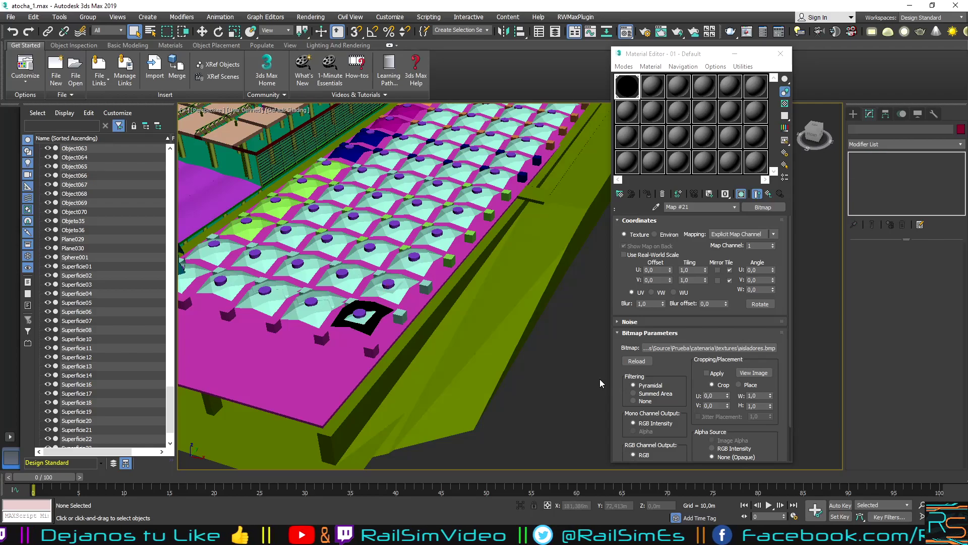
{"action": "left_click", "coordinate": [370, 321]}
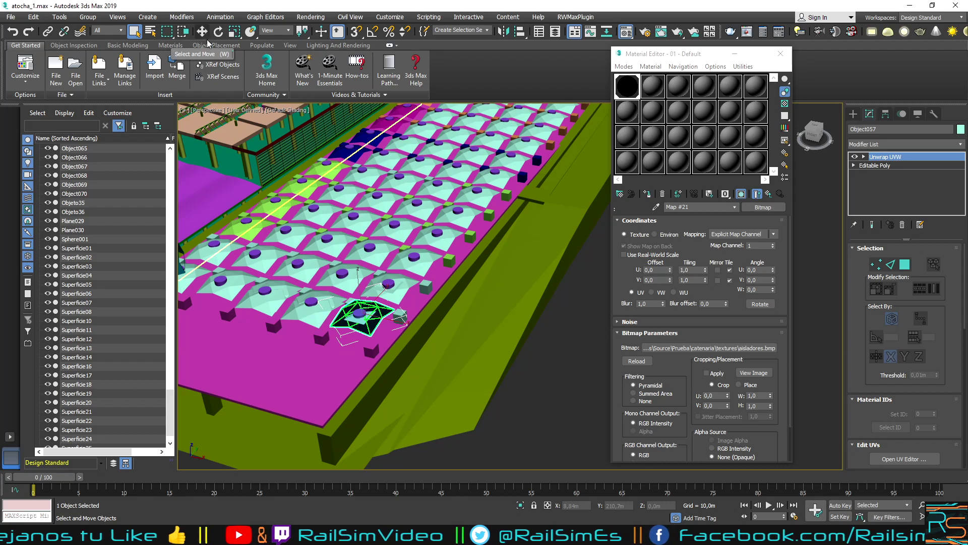
{"action": "left_click", "coordinate": [388, 285]}
{"action": "left_click", "coordinate": [418, 260], "text": "ctrl"}
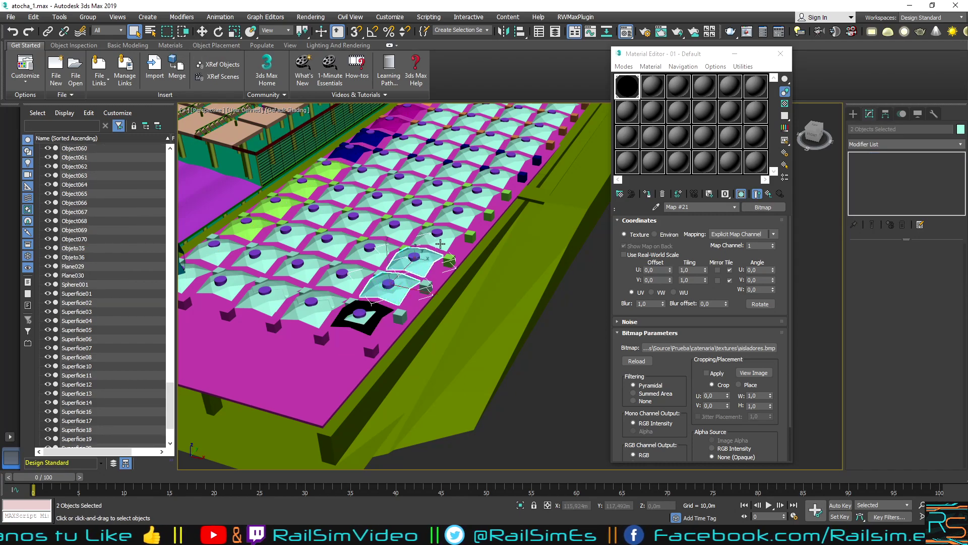
{"action": "left_click", "coordinate": [441, 244], "text": "ctrl"}
{"action": "left_click", "coordinate": [647, 194]}
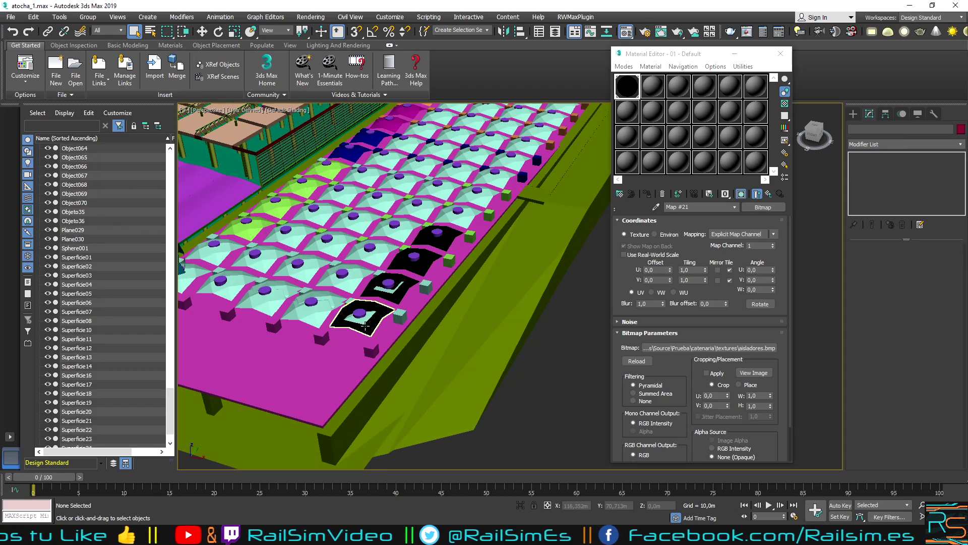
{"action": "left_click", "coordinate": [366, 322]}
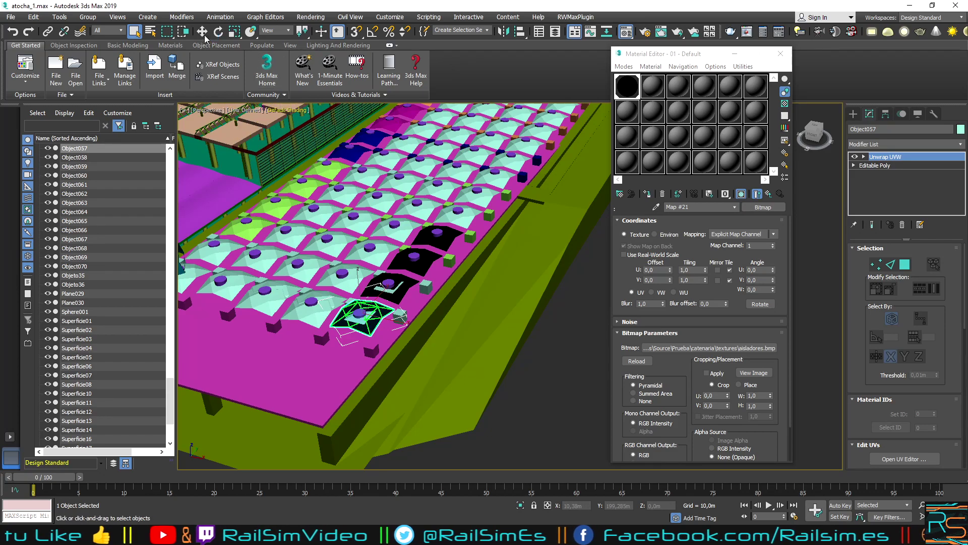
{"action": "key", "text": "w"}
{"action": "left_click_drag", "start_coordinate": [383, 322], "coordinate": [340, 303]}
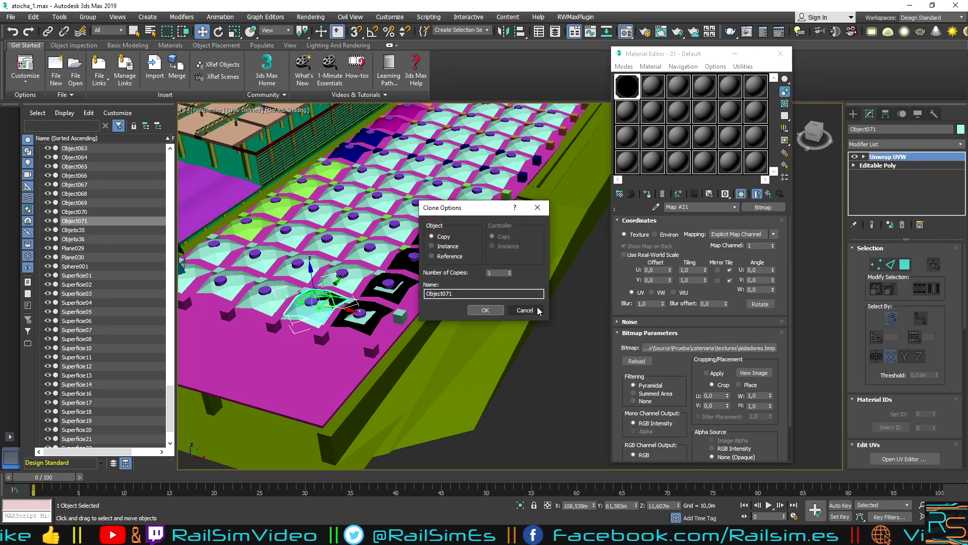
{"action": "left_click", "coordinate": [534, 309]}
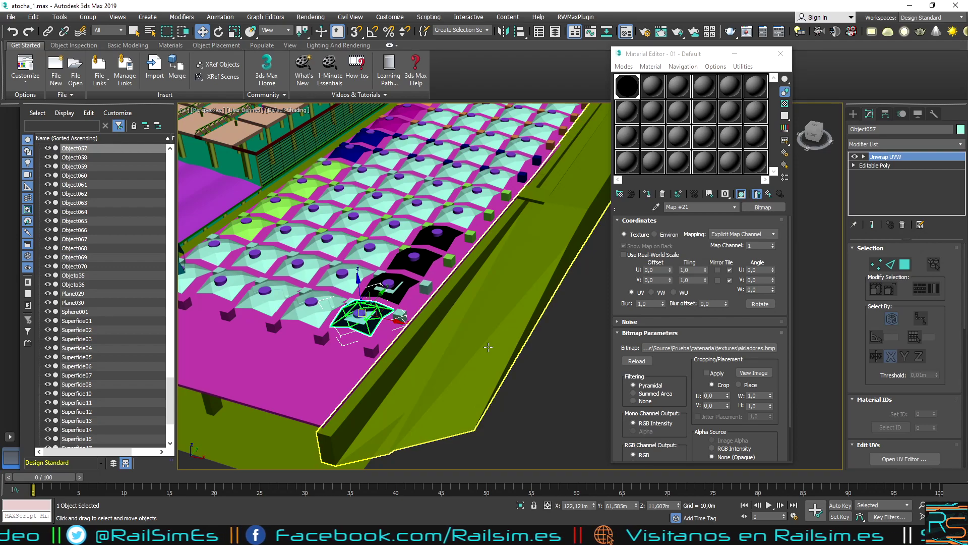
{"action": "left_click", "coordinate": [523, 363]}
{"action": "left_click", "coordinate": [359, 313]}
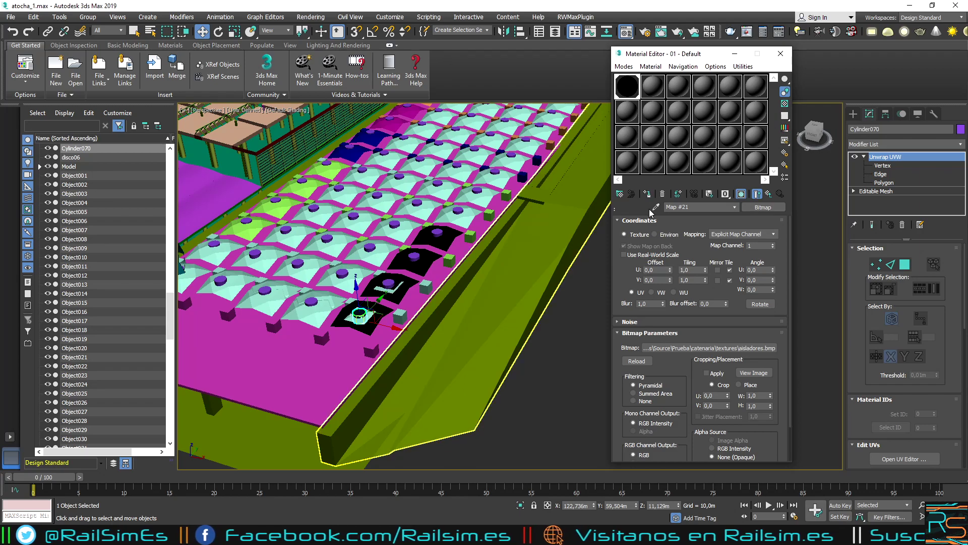
Step: Briefly reopen the insulator's UV editor at polygon level, check the background texture list, and close it
{"action": "left_click", "coordinate": [884, 182]}
{"action": "left_click", "coordinate": [904, 459]}
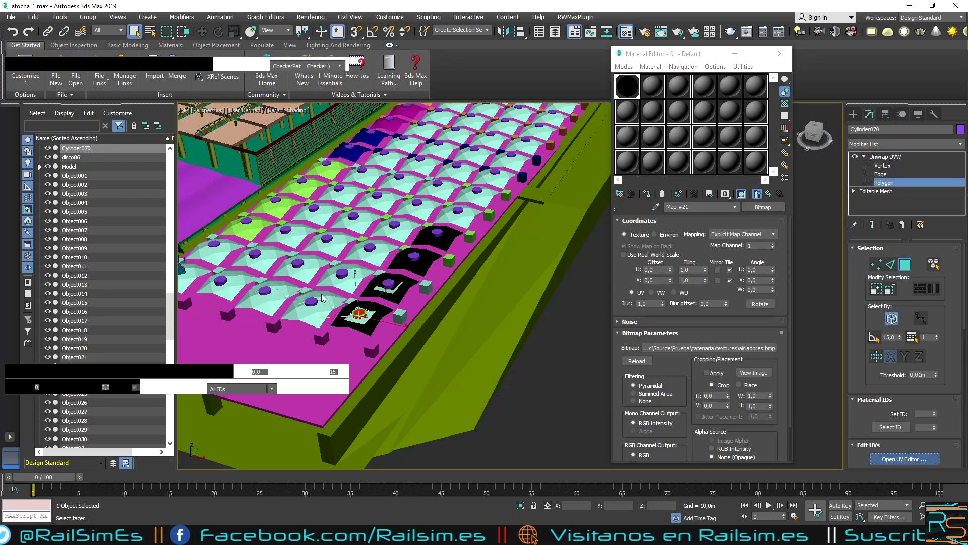
{"action": "left_click", "coordinate": [308, 75]}
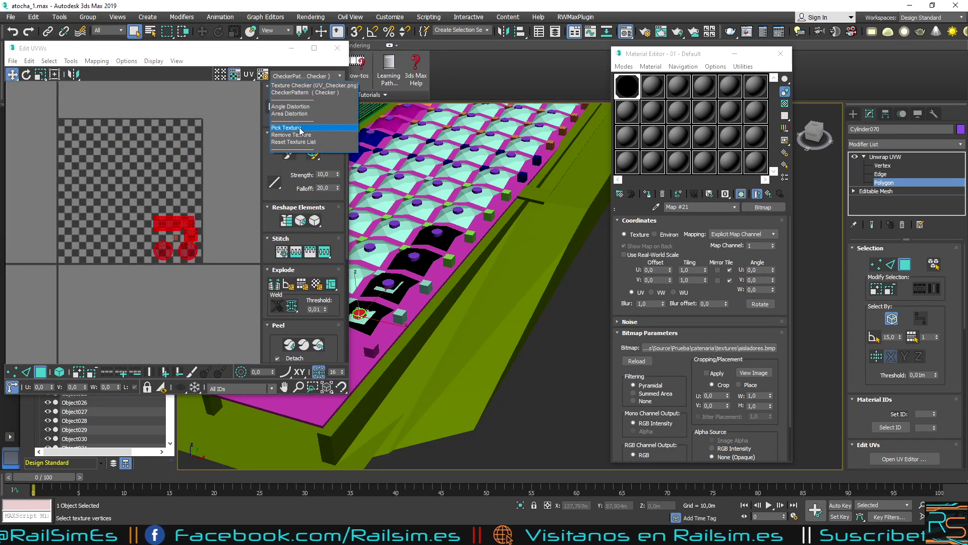
{"action": "left_click", "coordinate": [224, 229]}
{"action": "scroll", "coordinate": [224, 229], "scroll_direction": "up", "scroll_amount": 2}
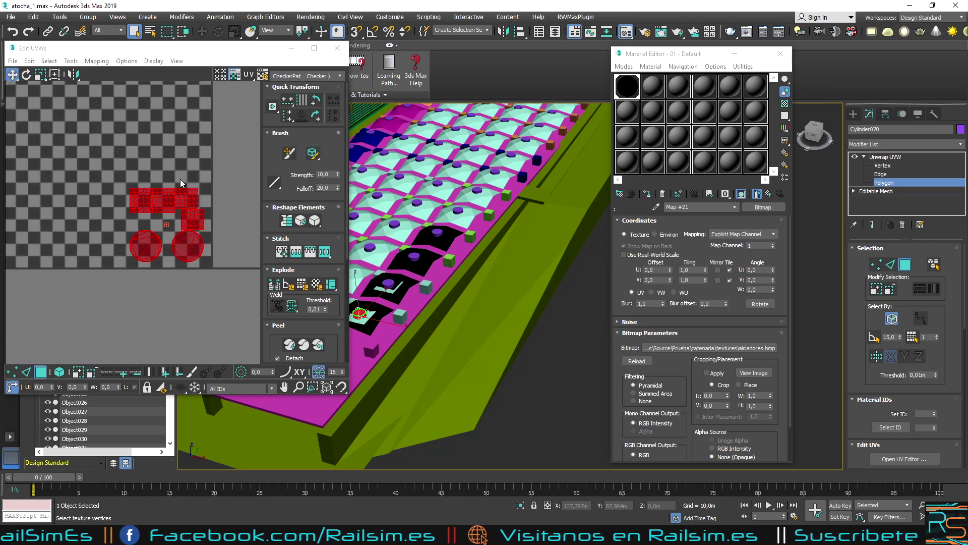
{"action": "left_click", "coordinate": [337, 48]}
Step: Close the Material Editor, exit the dome's polygon editing, and select the 1_3000_pilar_23m pillars
{"action": "scroll", "coordinate": [538, 365], "scroll_direction": "down", "scroll_amount": 5}
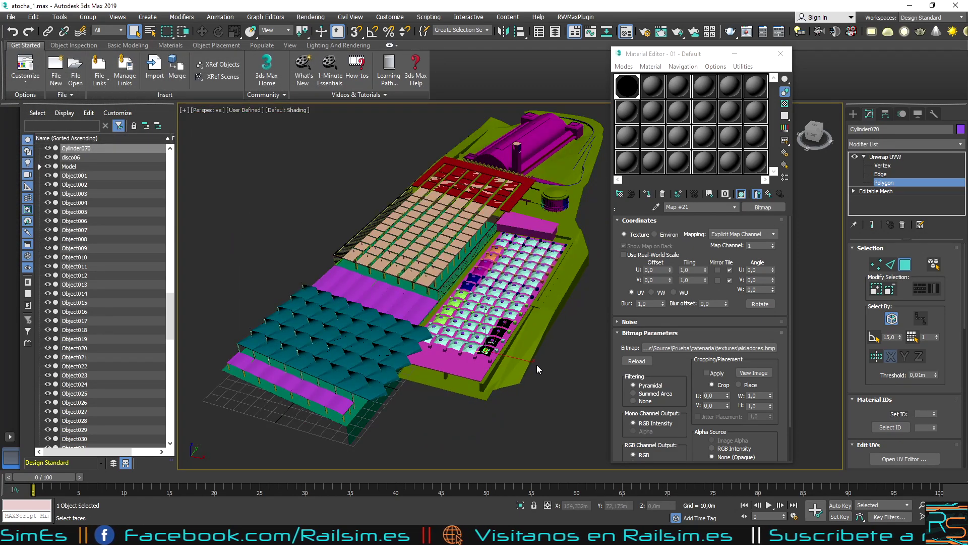
{"action": "scroll", "coordinate": [472, 367], "scroll_direction": "up", "scroll_amount": 2}
{"action": "scroll", "coordinate": [485, 350], "scroll_direction": "up", "scroll_amount": 2}
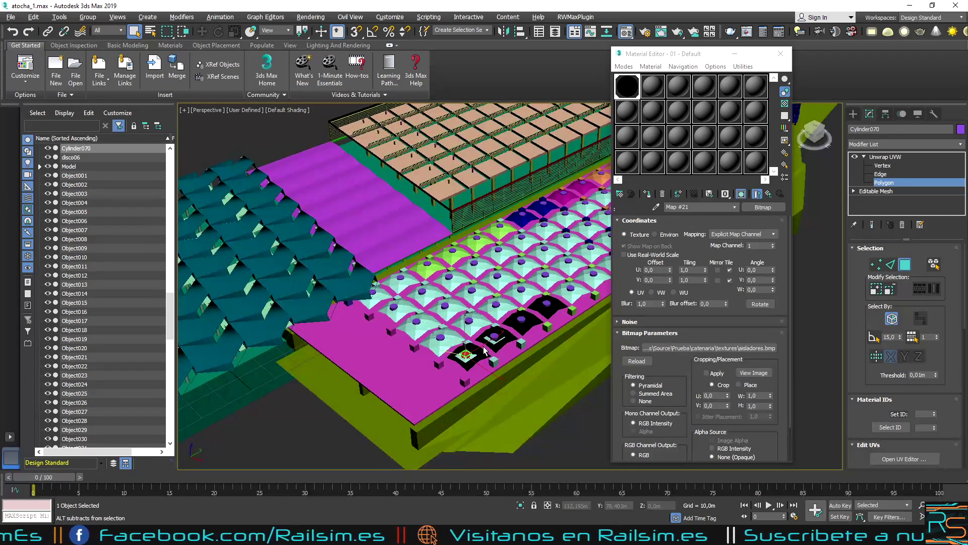
{"action": "middle_click_drag", "start_coordinate": [546, 233], "coordinate": [536, 237], "text": "alt"}
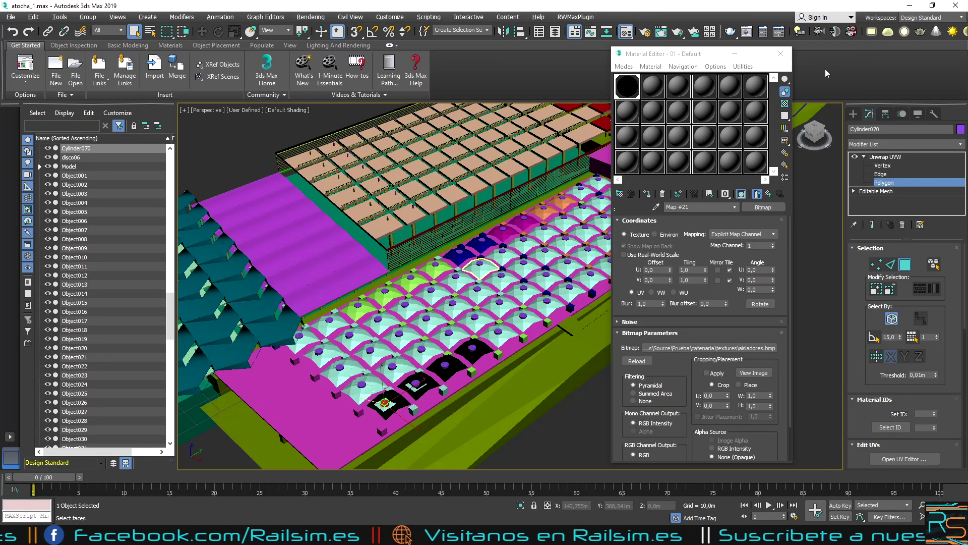
{"action": "left_click", "coordinate": [781, 54]}
{"action": "scroll", "coordinate": [415, 285], "scroll_direction": "up", "scroll_amount": 5}
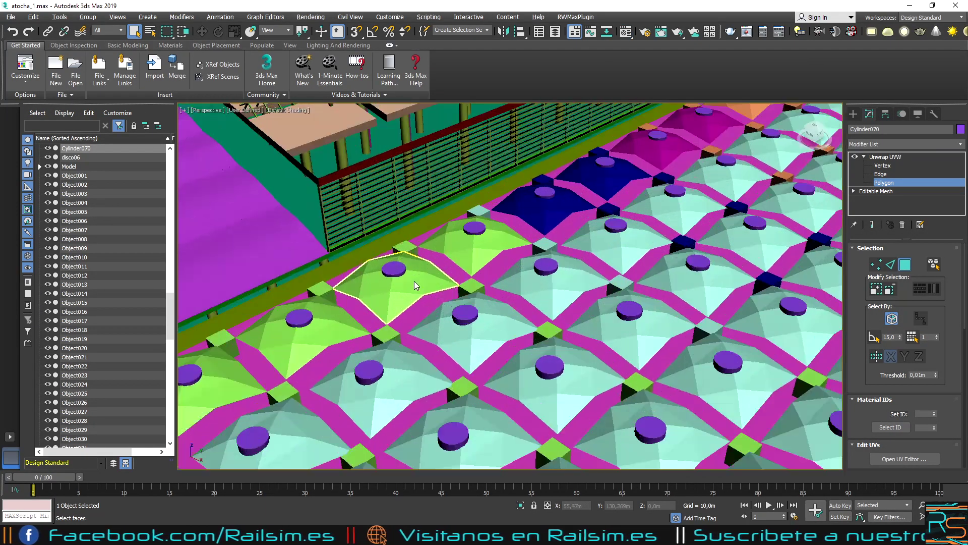
{"action": "left_click", "coordinate": [885, 157]}
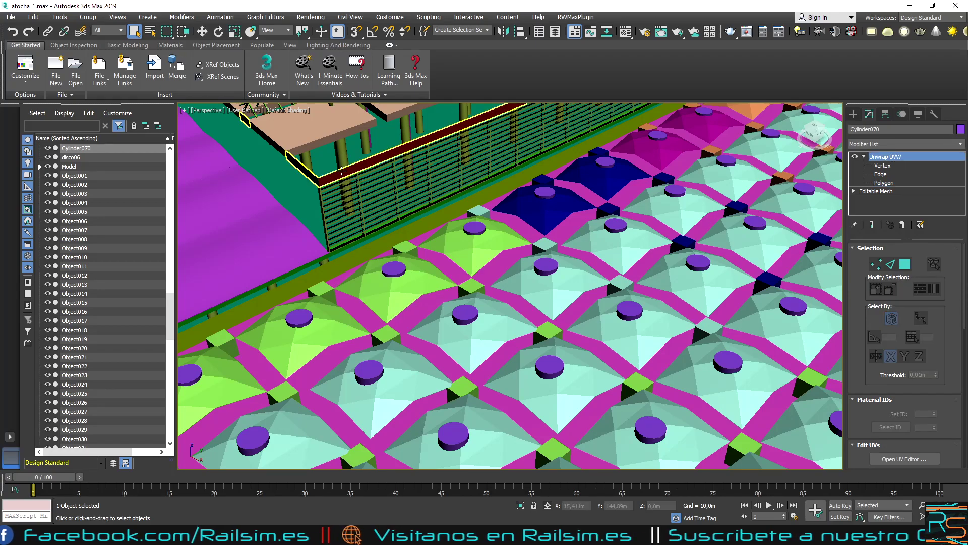
{"action": "left_click", "coordinate": [345, 166]}
{"action": "middle_click_drag", "start_coordinate": [345, 167], "coordinate": [367, 318]}
Step: Add Unwrap UVW to 1_3000_pilar_23m and apply Flatten Mapping to all its polygon UVs
{"action": "scroll", "coordinate": [366, 317], "scroll_direction": "down", "scroll_amount": 3}
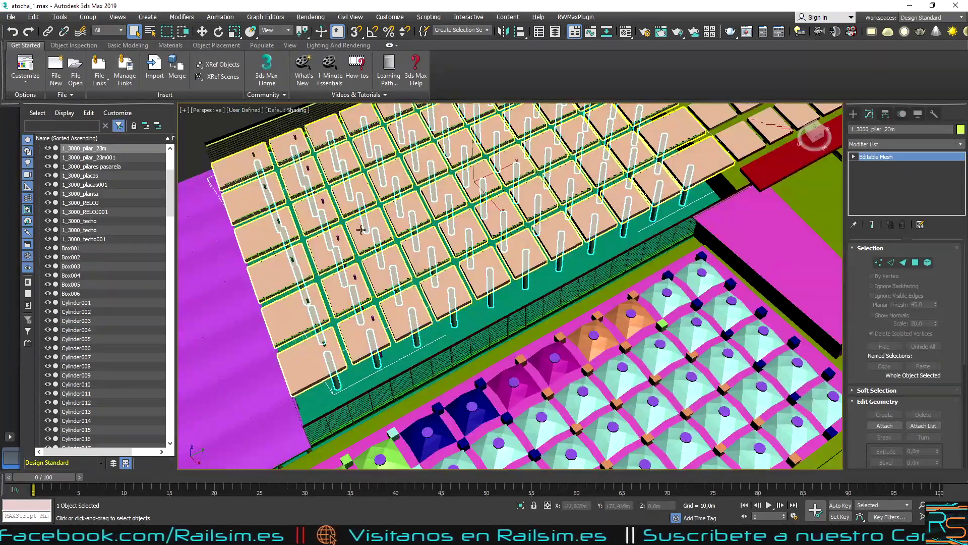
{"action": "left_click", "coordinate": [181, 17]}
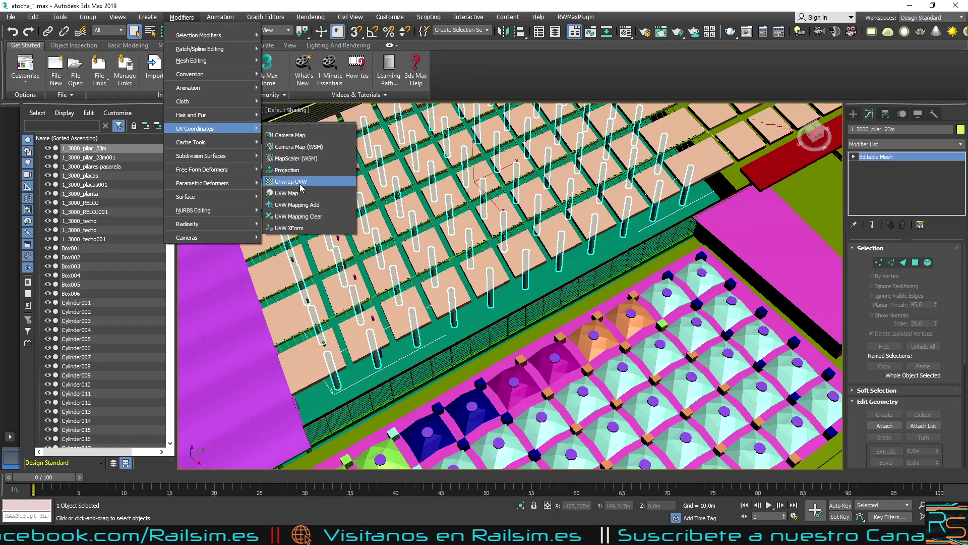
{"action": "left_click", "coordinate": [293, 185]}
{"action": "left_click", "coordinate": [864, 157]}
{"action": "left_click", "coordinate": [884, 182]}
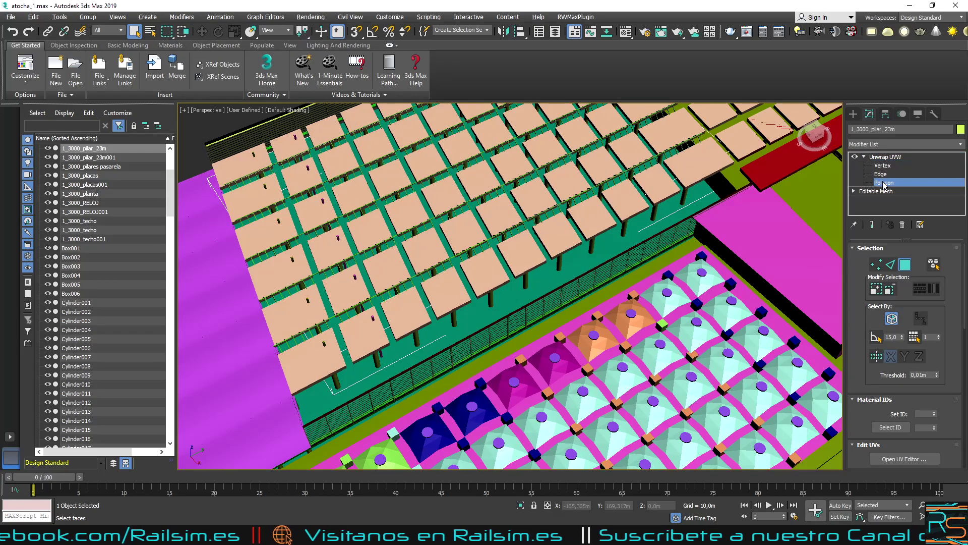
{"action": "left_click", "coordinate": [904, 458]}
{"action": "scroll", "coordinate": [164, 258], "scroll_direction": "down", "scroll_amount": 3}
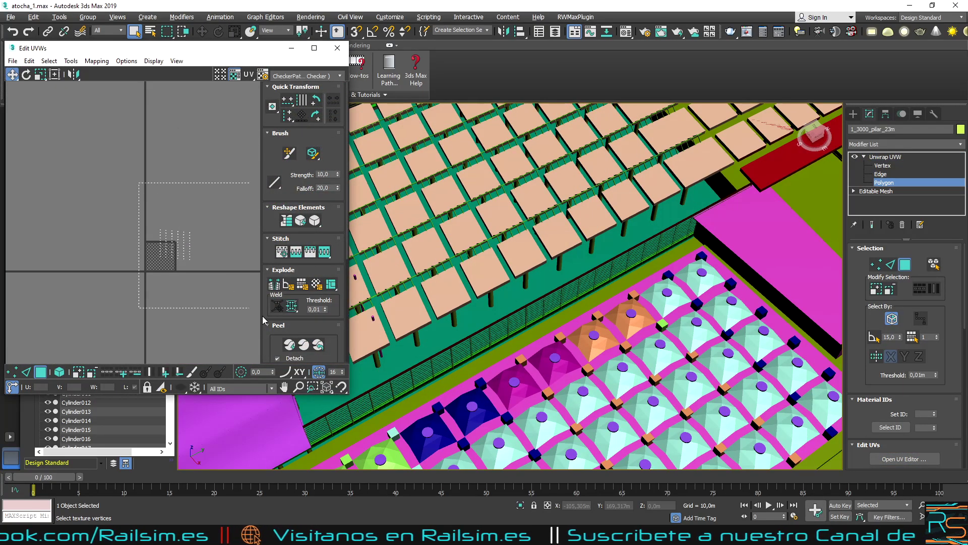
{"action": "key", "text": "ctrl+a"}
{"action": "left_click", "coordinate": [97, 61]}
{"action": "left_click", "coordinate": [139, 83]}
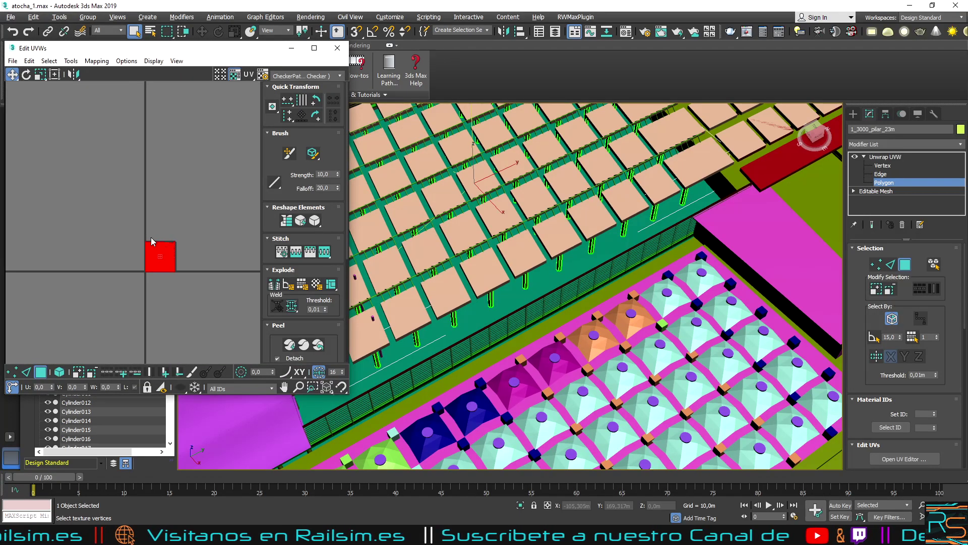
Step: Inspect the flattened pillar UVs in a full-screen UV editor, then close the editor
{"action": "scroll", "coordinate": [162, 288], "scroll_direction": "up", "scroll_amount": 3}
{"action": "scroll", "coordinate": [121, 237], "scroll_direction": "up", "scroll_amount": 2}
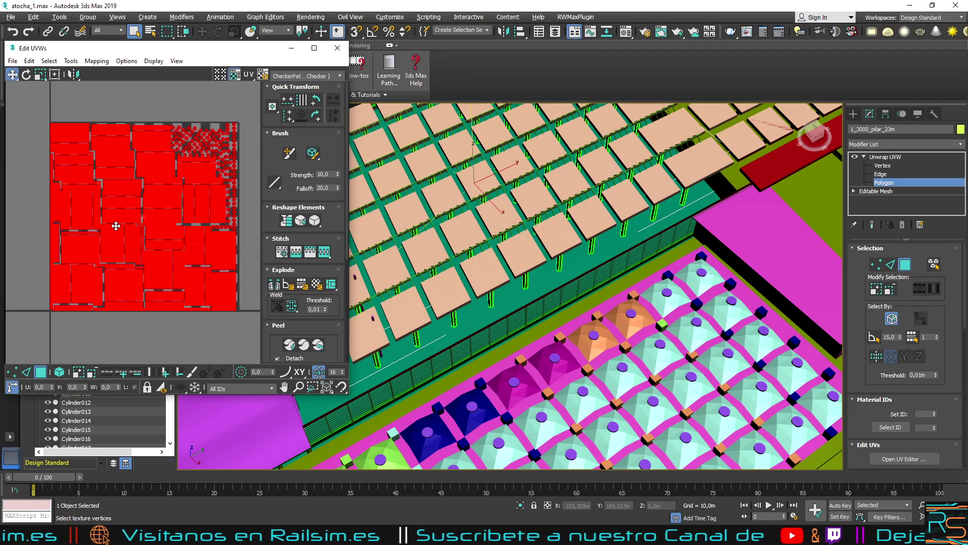
{"action": "left_click", "coordinate": [314, 48]}
{"action": "scroll", "coordinate": [422, 259], "scroll_direction": "up", "scroll_amount": 2}
{"action": "scroll", "coordinate": [428, 251], "scroll_direction": "up", "scroll_amount": 2}
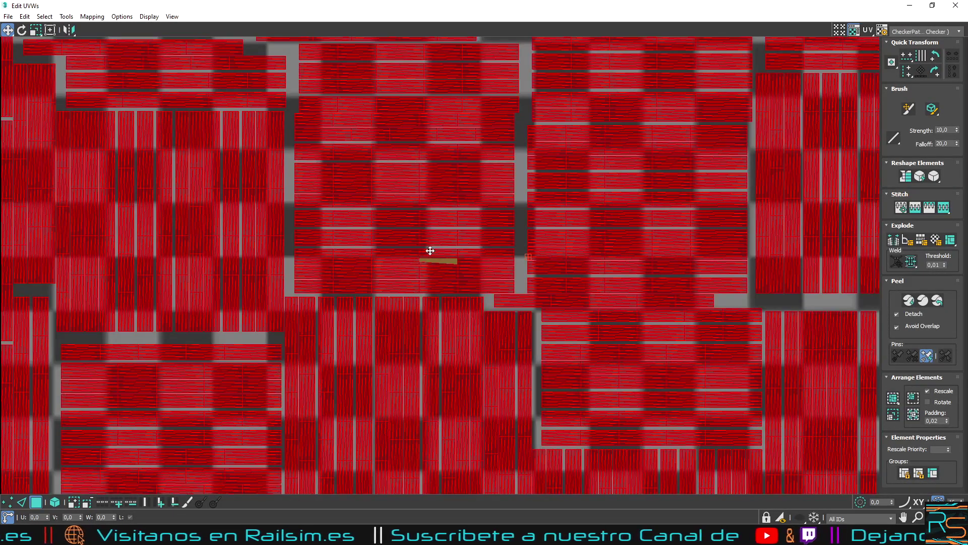
{"action": "scroll", "coordinate": [440, 252], "scroll_direction": "up", "scroll_amount": 2}
{"action": "scroll", "coordinate": [528, 192], "scroll_direction": "down", "scroll_amount": 5}
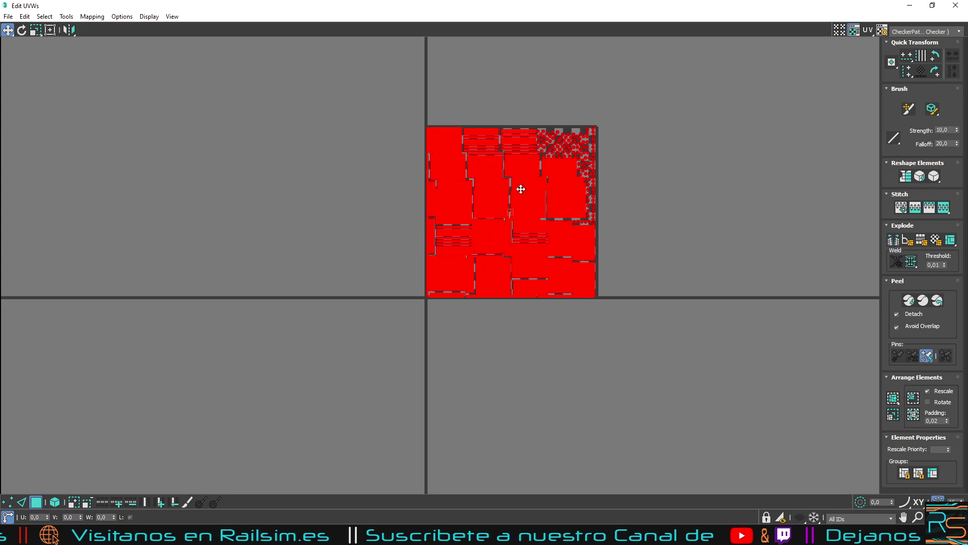
{"action": "scroll", "coordinate": [521, 190], "scroll_direction": "up", "scroll_amount": 3}
{"action": "scroll", "coordinate": [521, 189], "scroll_direction": "up", "scroll_amount": 2}
{"action": "scroll", "coordinate": [521, 192], "scroll_direction": "down", "scroll_amount": 2}
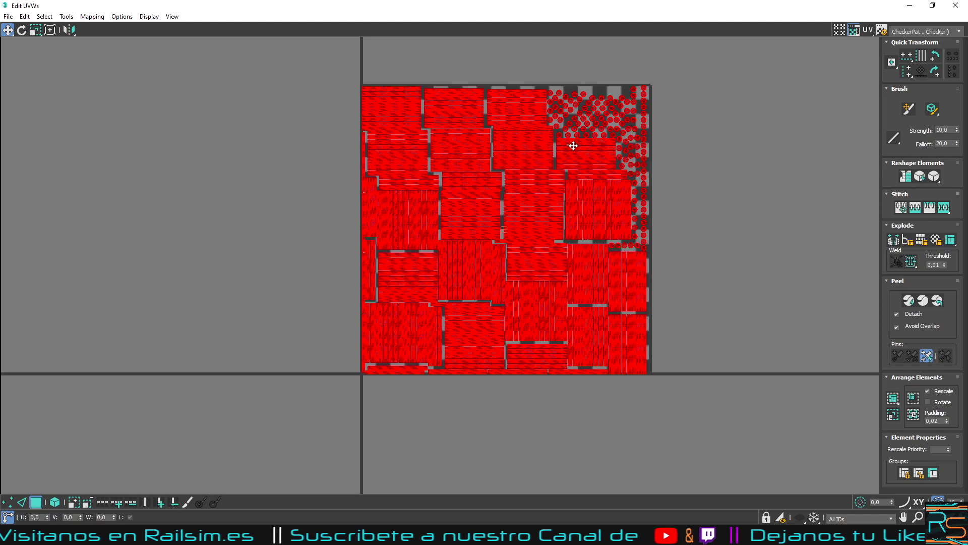
{"action": "left_click", "coordinate": [956, 5]}
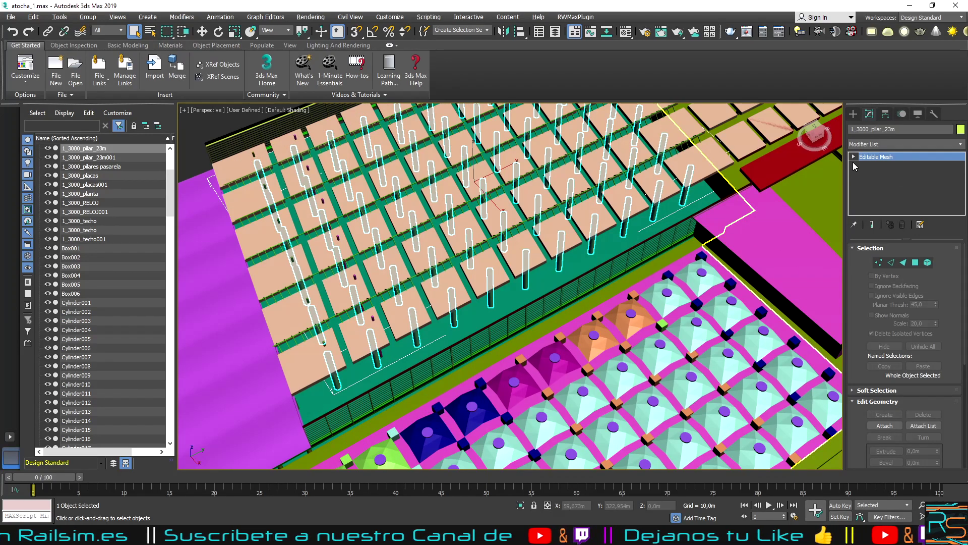
Step: In Element mode, detach one pillar from 1_3000_pilar_23m as Object071 and select it
{"action": "left_click", "coordinate": [854, 157]}
{"action": "left_click", "coordinate": [875, 200]}
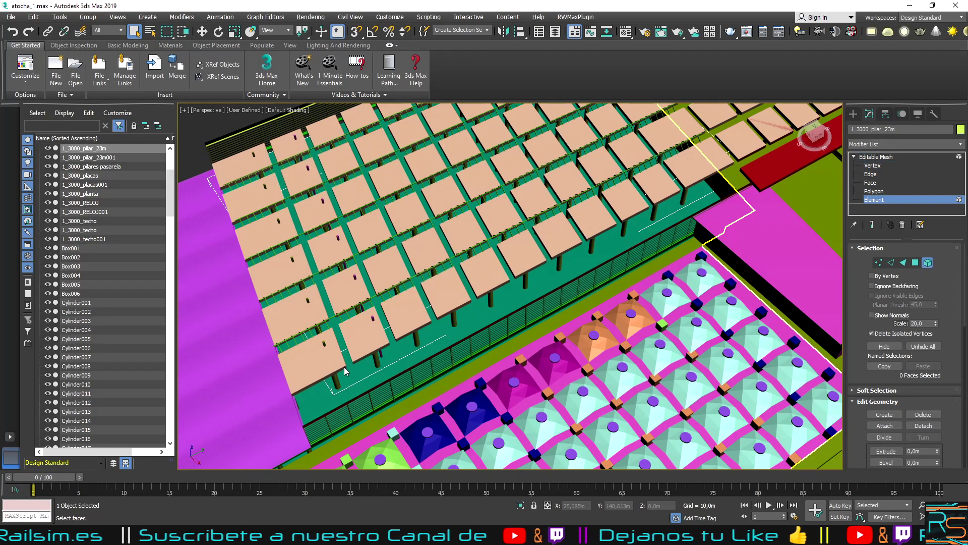
{"action": "left_click", "coordinate": [336, 382]}
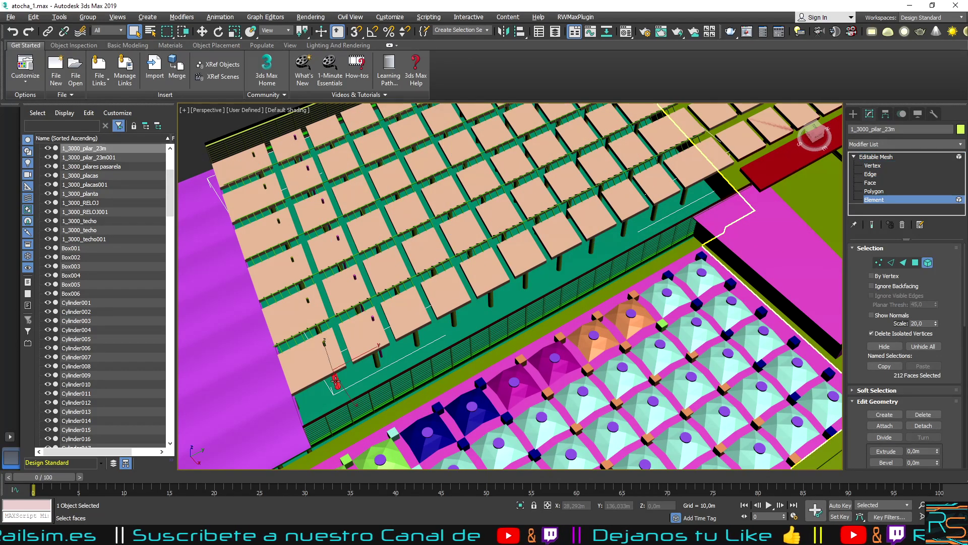
{"action": "left_click", "coordinate": [923, 426]}
{"action": "left_click", "coordinate": [537, 265]}
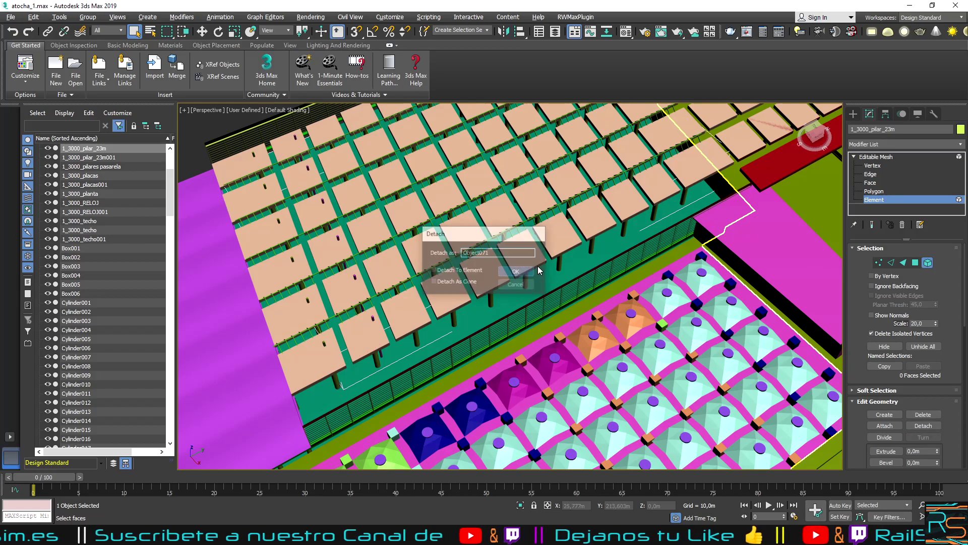
{"action": "left_click", "coordinate": [869, 158]}
{"action": "left_click", "coordinate": [338, 385]}
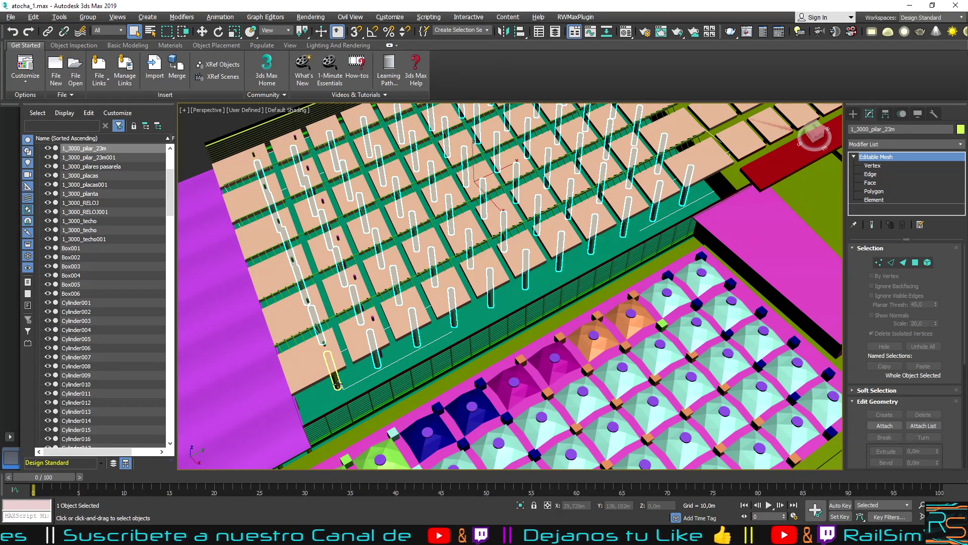
{"action": "left_click", "coordinate": [181, 17]}
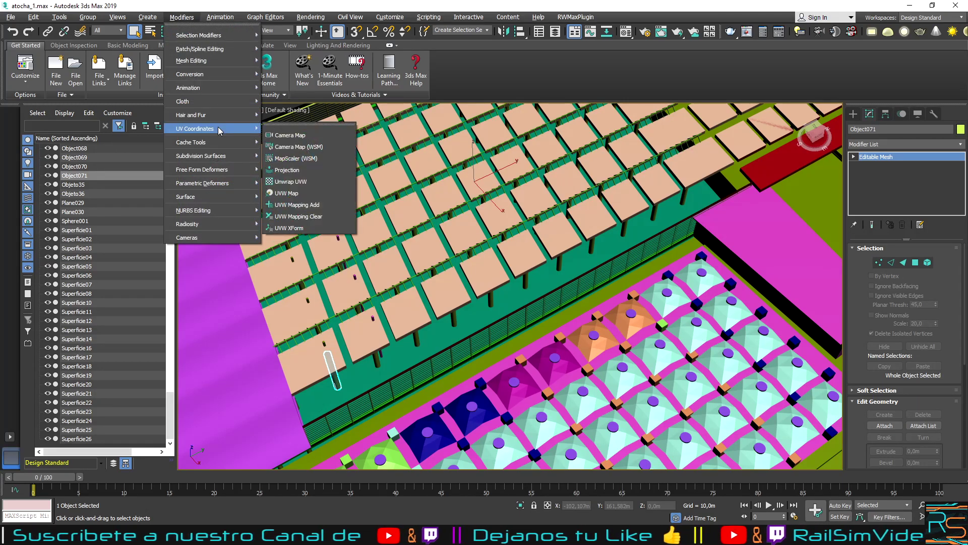
Step: Add Unwrap UVW to Object071 and apply Flatten Mapping to its polygon UVs
{"action": "left_click", "coordinate": [297, 182]}
{"action": "left_click", "coordinate": [865, 157]}
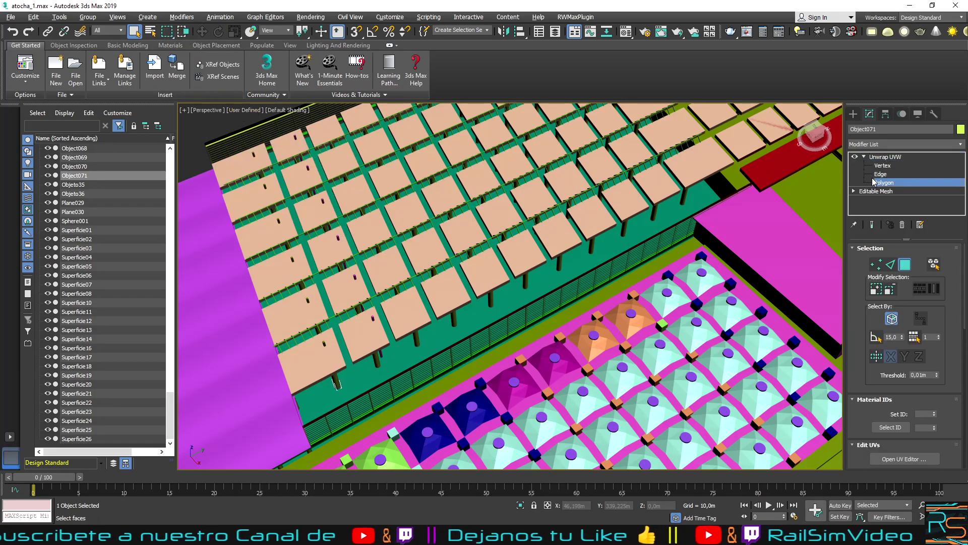
{"action": "left_click", "coordinate": [907, 458]}
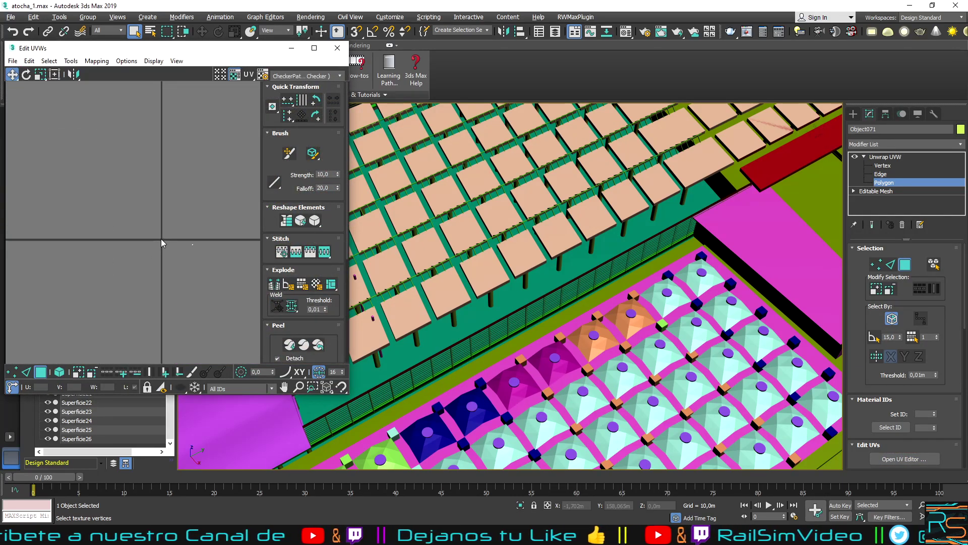
{"action": "middle_click_drag", "start_coordinate": [219, 256], "coordinate": [144, 230]}
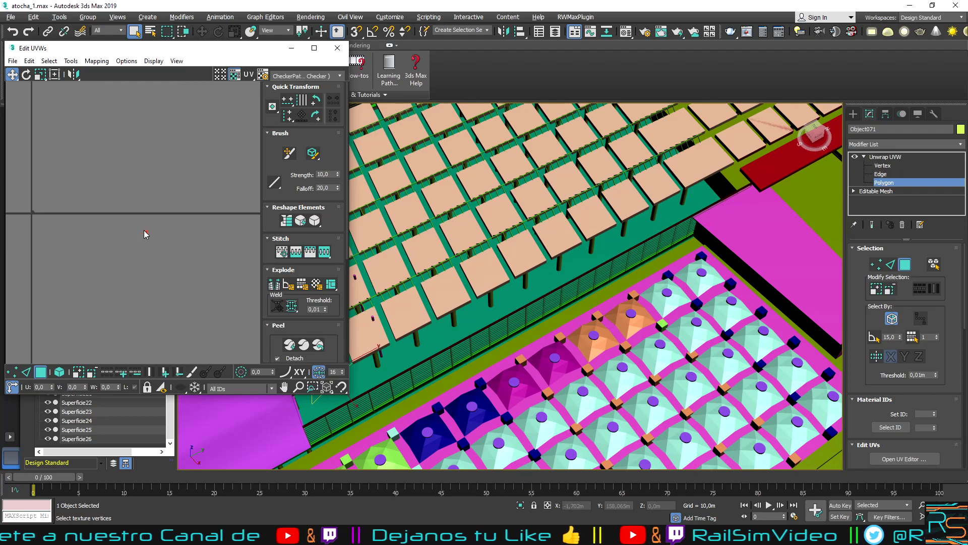
{"action": "left_click", "coordinate": [142, 235]}
{"action": "scroll", "coordinate": [102, 202], "scroll_direction": "down", "scroll_amount": 3}
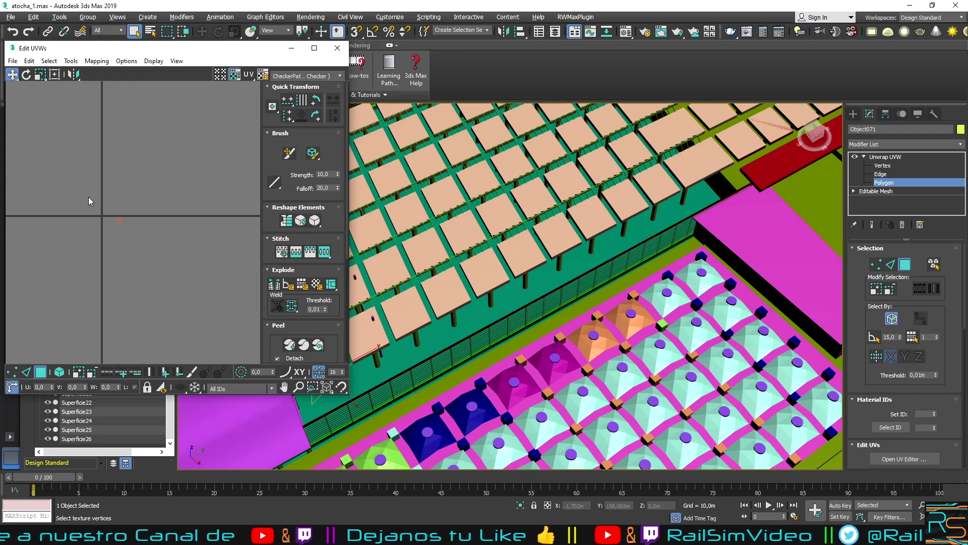
{"action": "left_click", "coordinate": [97, 61]}
{"action": "left_click", "coordinate": [104, 72]}
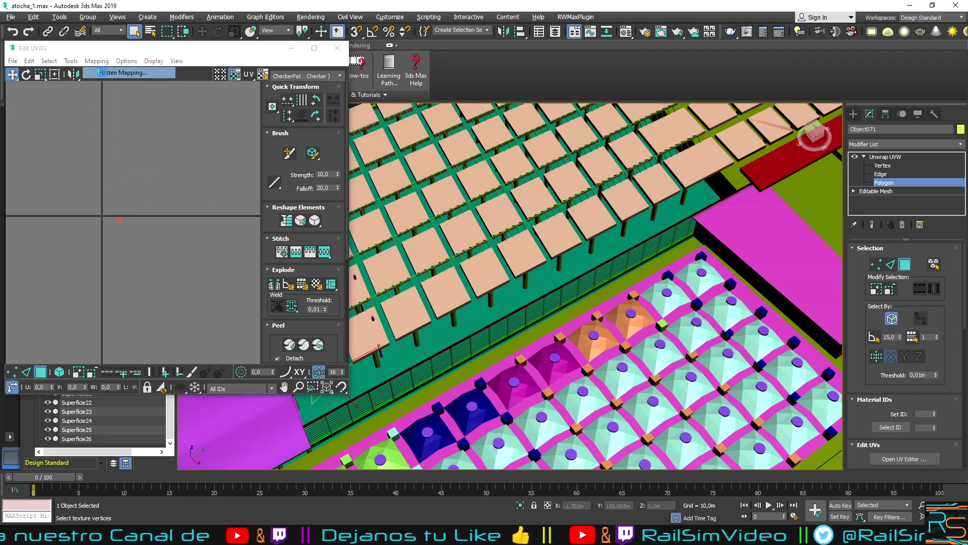
{"action": "key", "text": "Return"}
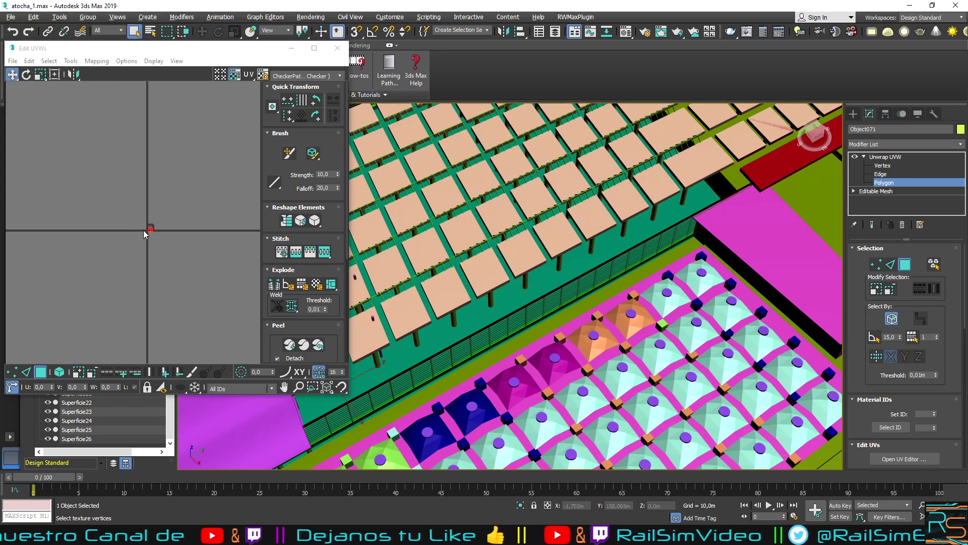
Step: Move Object071's UV island vertically to the top of the texture space (V 0,63)
{"action": "scroll", "coordinate": [147, 235], "scroll_direction": "up", "scroll_amount": 3}
{"action": "scroll", "coordinate": [162, 238], "scroll_direction": "up", "scroll_amount": 3}
{"action": "scroll", "coordinate": [175, 240], "scroll_direction": "up", "scroll_amount": 3}
{"action": "scroll", "coordinate": [175, 240], "scroll_direction": "down", "scroll_amount": 3}
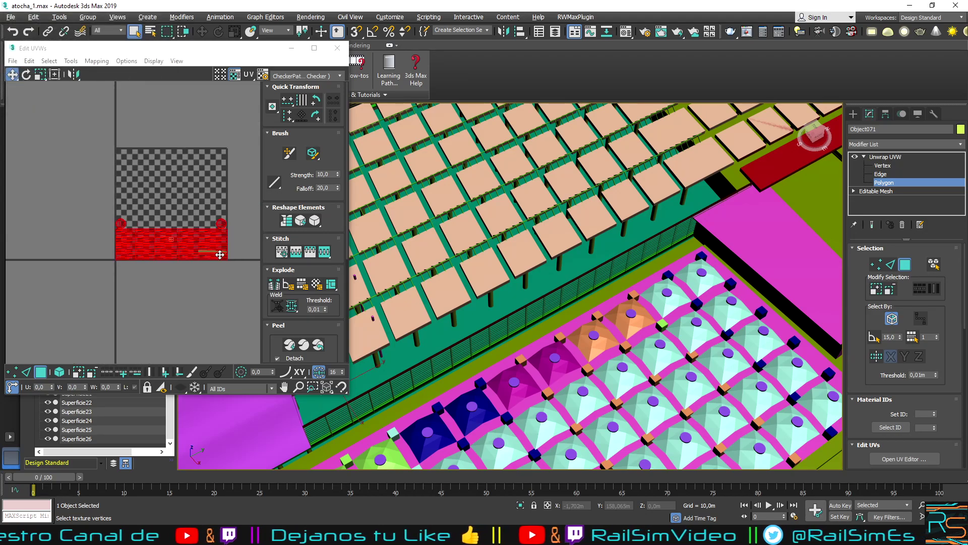
{"action": "scroll", "coordinate": [192, 233], "scroll_direction": "up", "scroll_amount": 1}
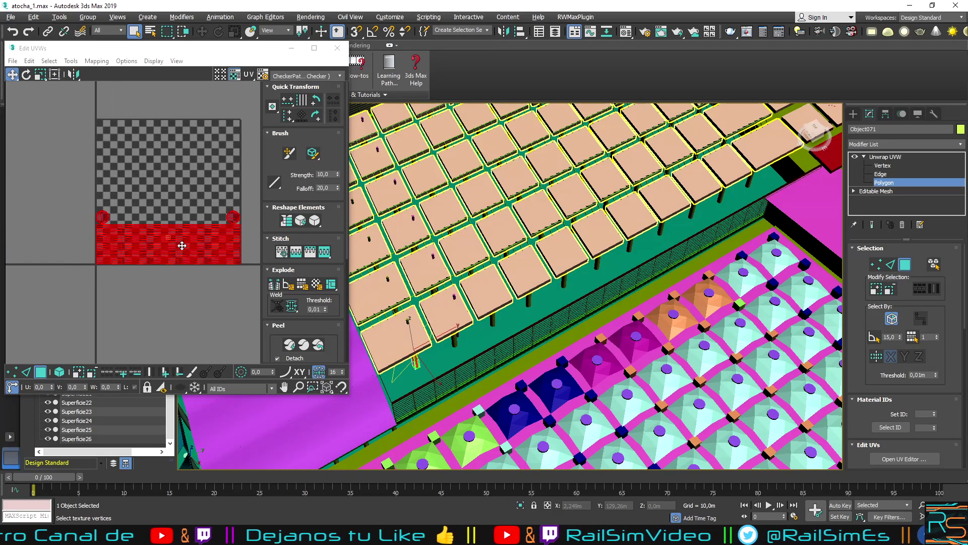
{"action": "scroll", "coordinate": [202, 232], "scroll_direction": "up", "scroll_amount": 2}
{"action": "scroll", "coordinate": [202, 231], "scroll_direction": "down", "scroll_amount": 3}
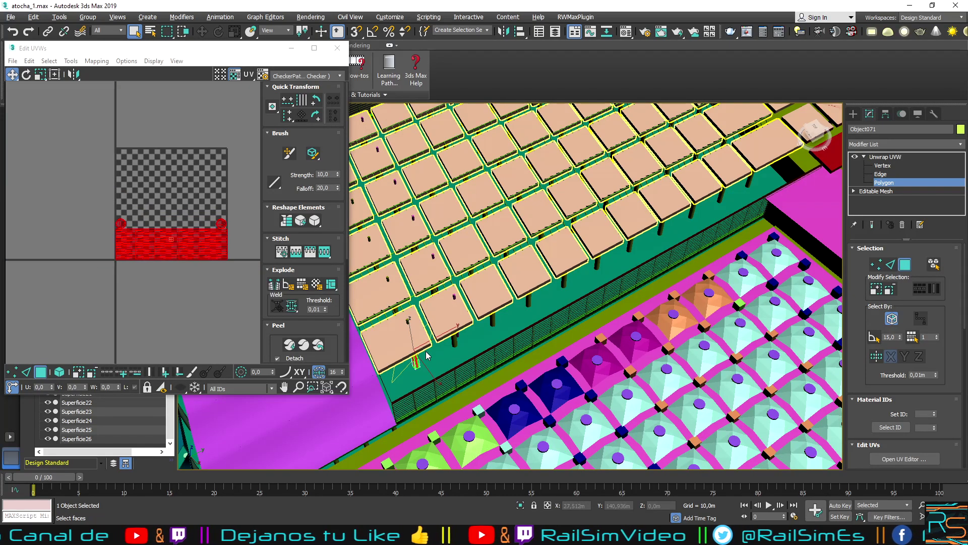
{"action": "scroll", "coordinate": [193, 246], "scroll_direction": "up", "scroll_amount": 1}
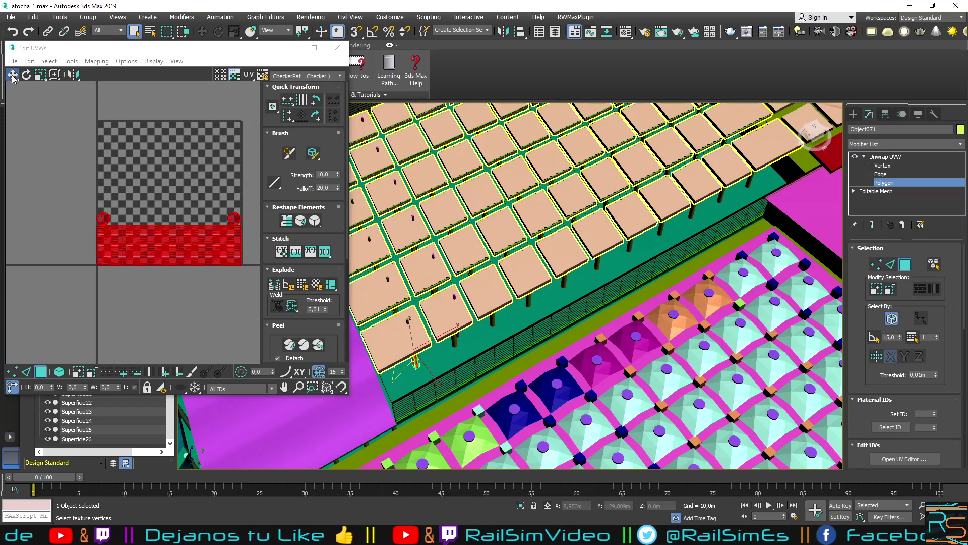
{"action": "left_click_drag", "start_coordinate": [12, 77], "coordinate": [12, 104]}
{"action": "mouse_move", "coordinate": [152, 231]}
{"action": "left_mouse_down"}
{"action": "mouse_move", "coordinate": [153, 207]}
{"action": "mouse_move", "coordinate": [191, 249]}
{"action": "left_mouse_up"}
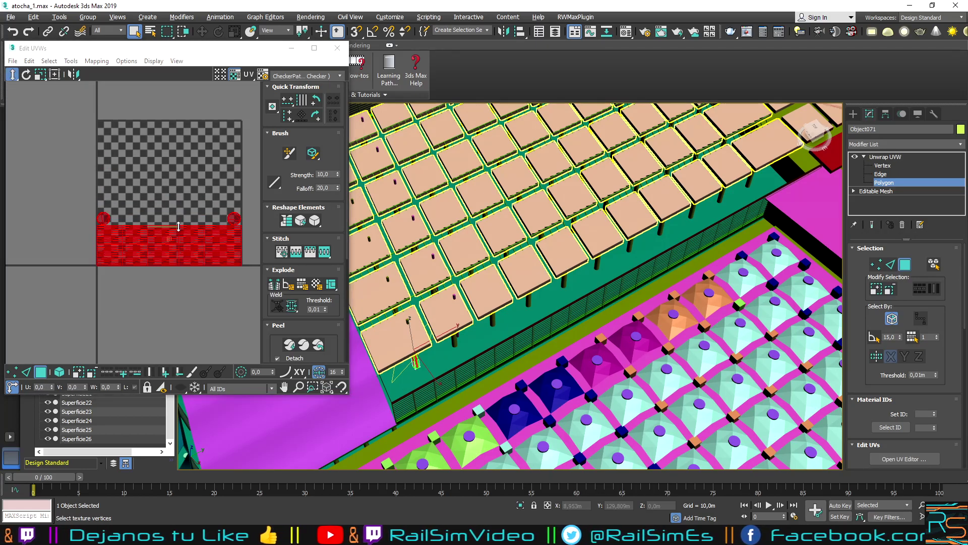
{"action": "left_click_drag", "start_coordinate": [178, 226], "coordinate": [178, 135]}
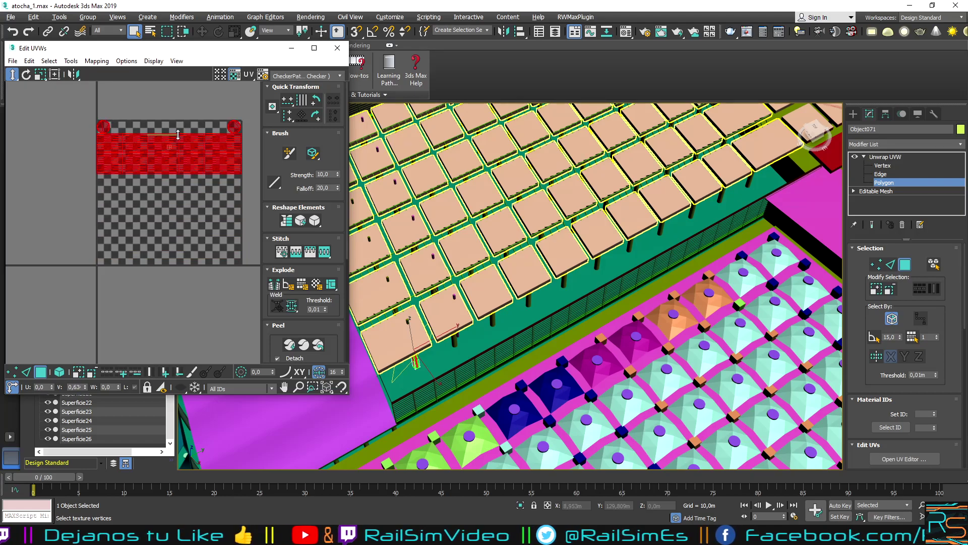
{"action": "left_click", "coordinate": [153, 225]}
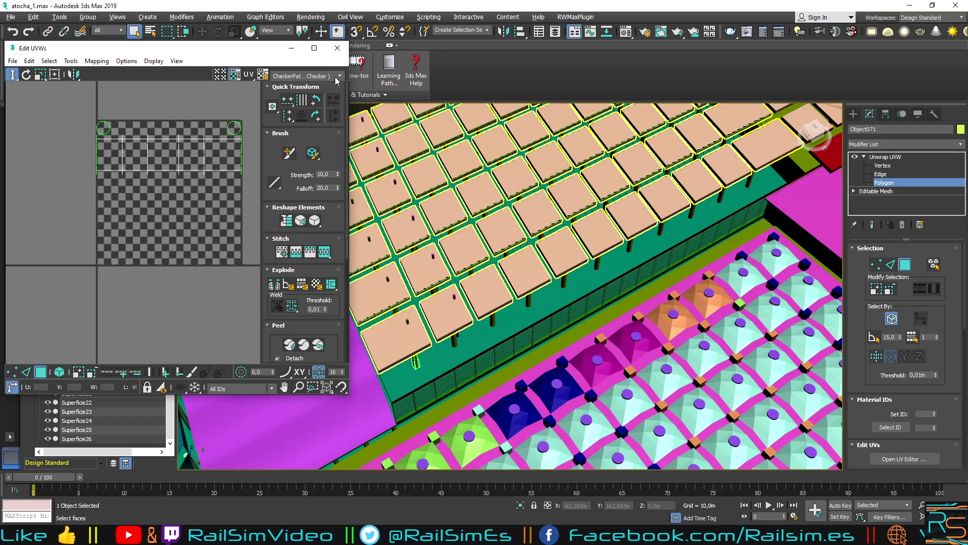
{"action": "left_click", "coordinate": [338, 48]}
Step: Centre Object071's pivot on the object and reset its transform
{"action": "middle_click_drag", "start_coordinate": [372, 420], "coordinate": [387, 267]}
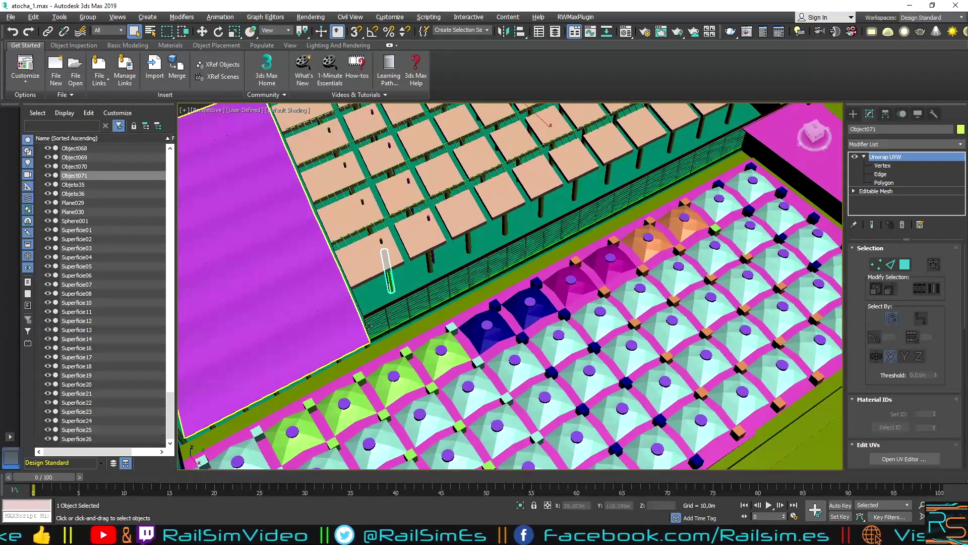
{"action": "key", "text": "w"}
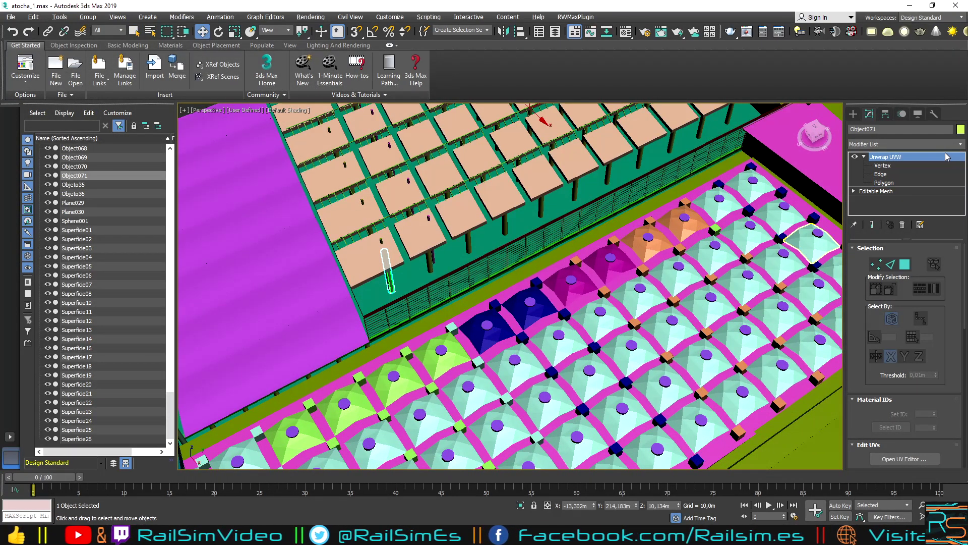
{"action": "left_click", "coordinate": [885, 114]}
{"action": "left_click", "coordinate": [906, 184]}
{"action": "left_click", "coordinate": [906, 236]}
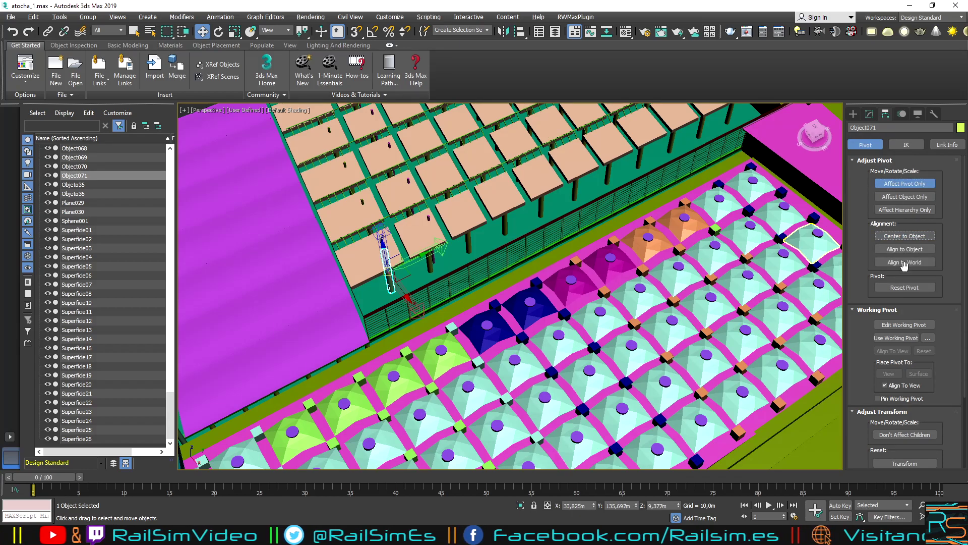
{"action": "scroll", "coordinate": [908, 434], "scroll_direction": "down", "scroll_amount": 1}
{"action": "left_click", "coordinate": [912, 449]}
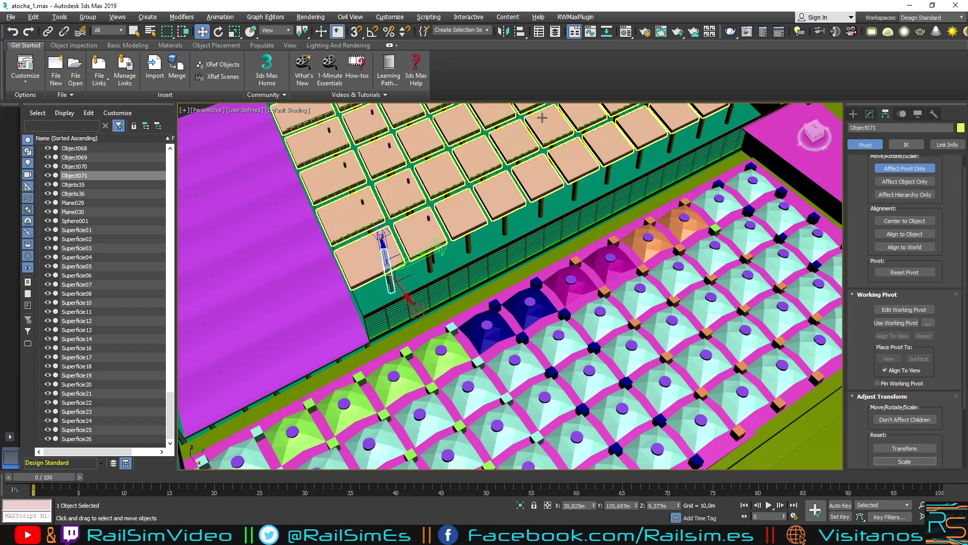
{"action": "left_click", "coordinate": [870, 114]}
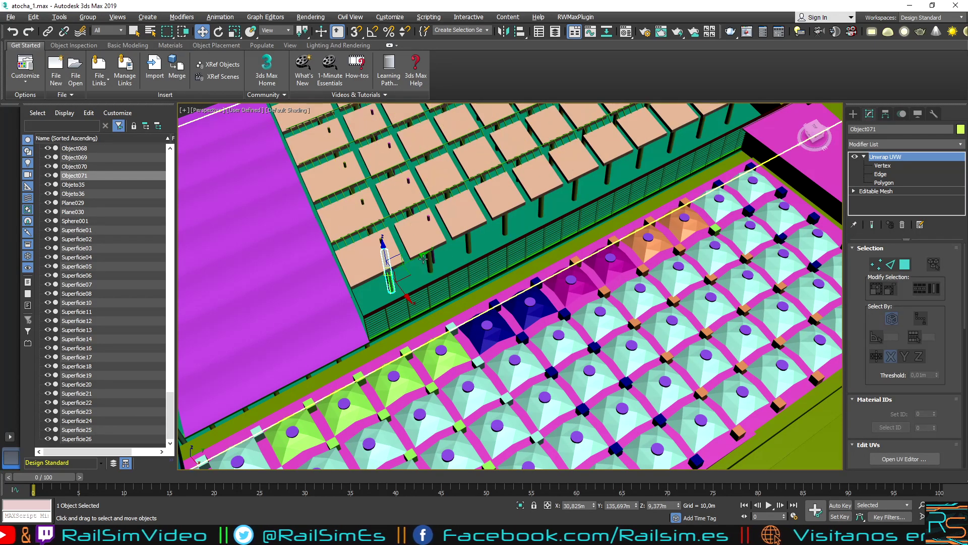
Step: Shift-drag Object071 to clone it into a row of copies, Object072 to Object079
{"action": "left_click_drag", "start_coordinate": [423, 259], "coordinate": [468, 244]}
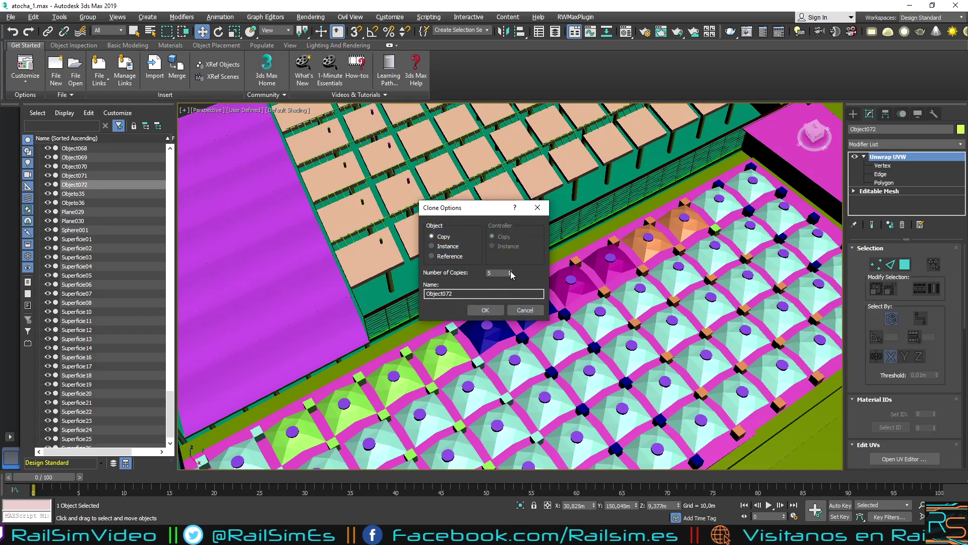
{"action": "left_click", "coordinate": [486, 309]}
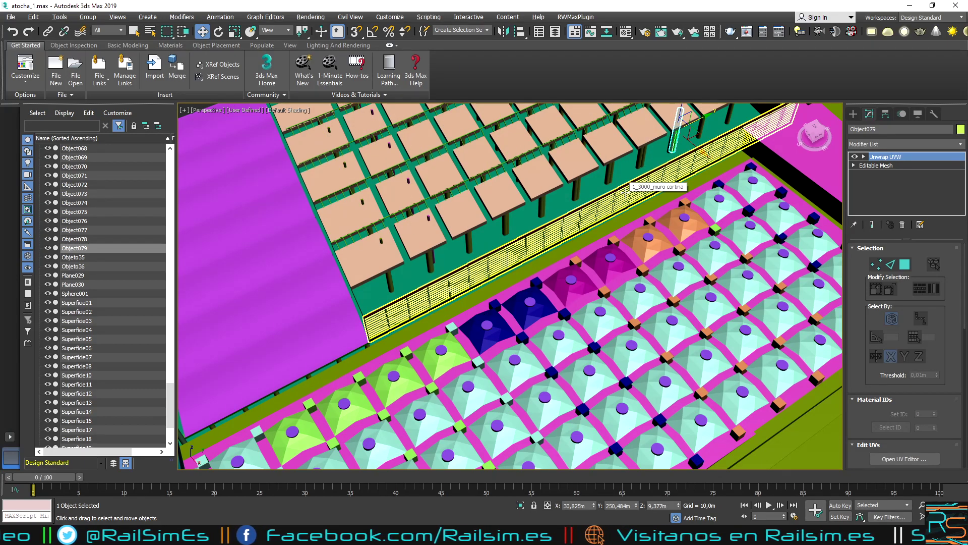
{"action": "scroll", "coordinate": [625, 190], "scroll_direction": "down", "scroll_amount": 2}
{"action": "scroll", "coordinate": [509, 273], "scroll_direction": "down", "scroll_amount": 5}
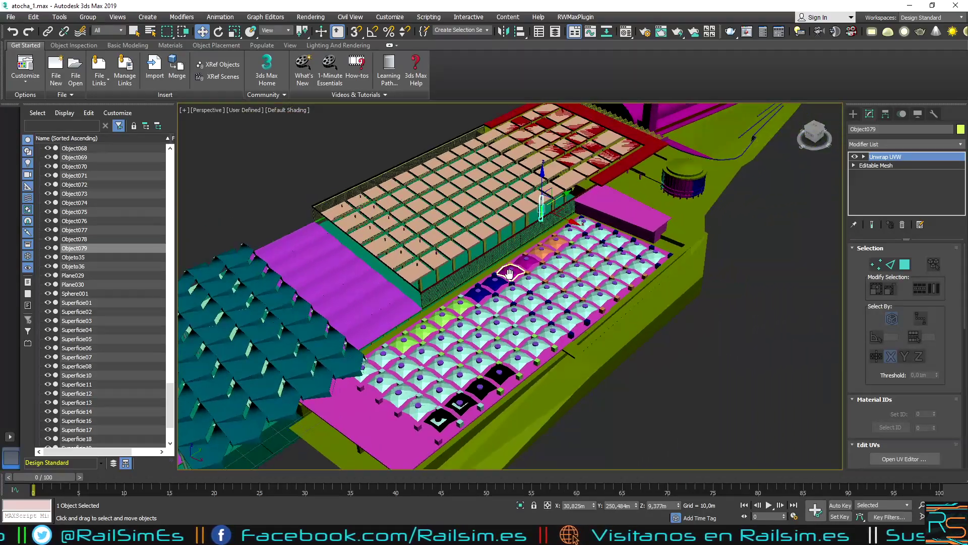
{"action": "scroll", "coordinate": [509, 273], "scroll_direction": "down", "scroll_amount": 2}
{"action": "scroll", "coordinate": [517, 261], "scroll_direction": "down", "scroll_amount": 1}
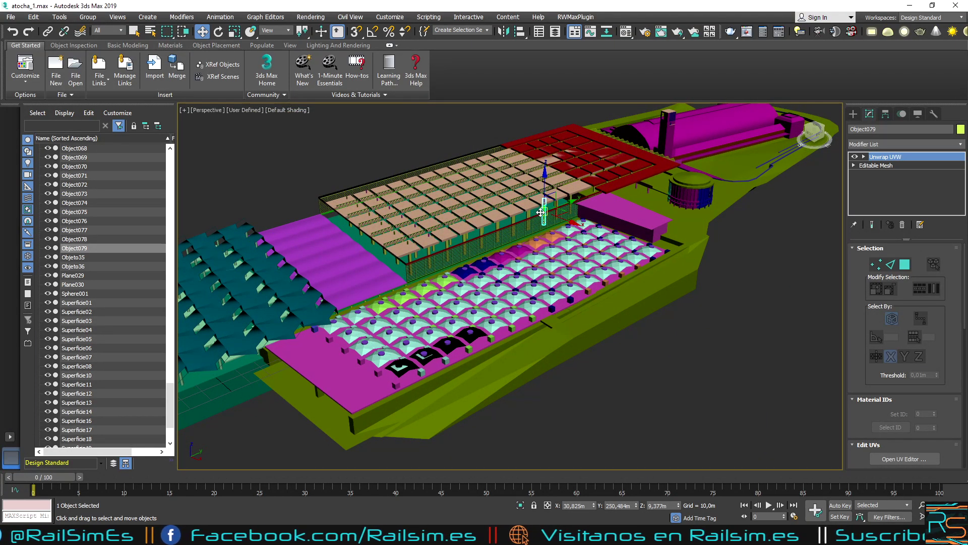
{"action": "middle_click_drag", "start_coordinate": [542, 210], "coordinate": [565, 208]}
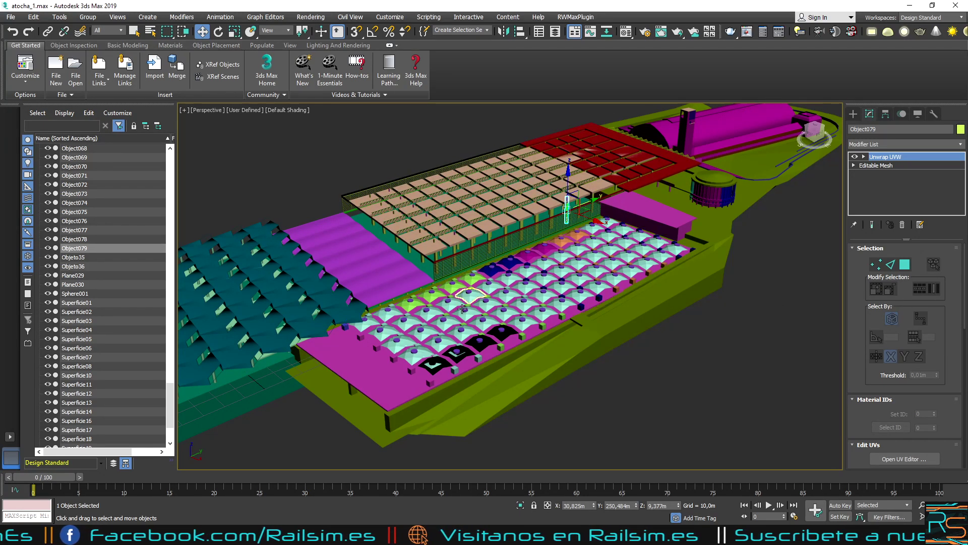
{"action": "middle_click_drag", "start_coordinate": [483, 325], "coordinate": [662, 268]}
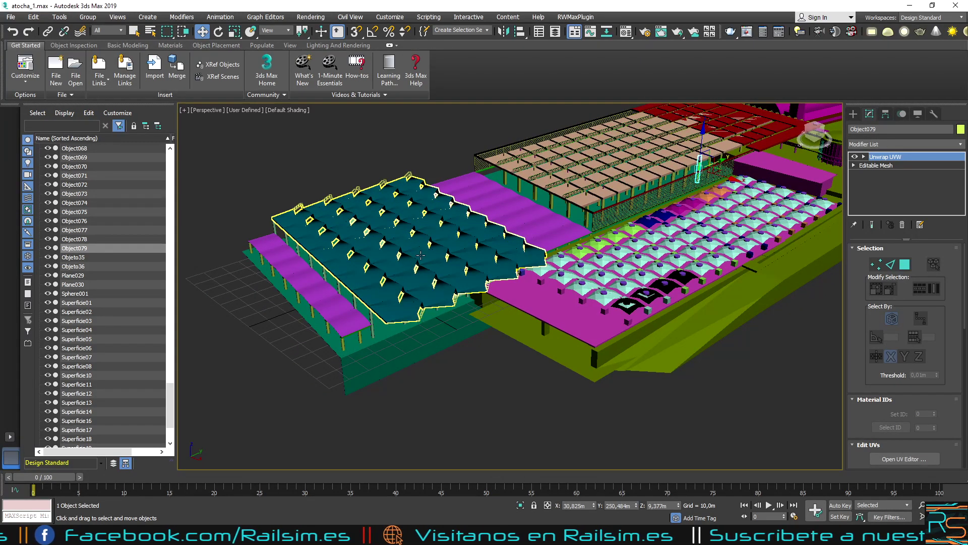
{"action": "middle_click_drag", "start_coordinate": [428, 267], "coordinate": [312, 365], "text": "alt"}
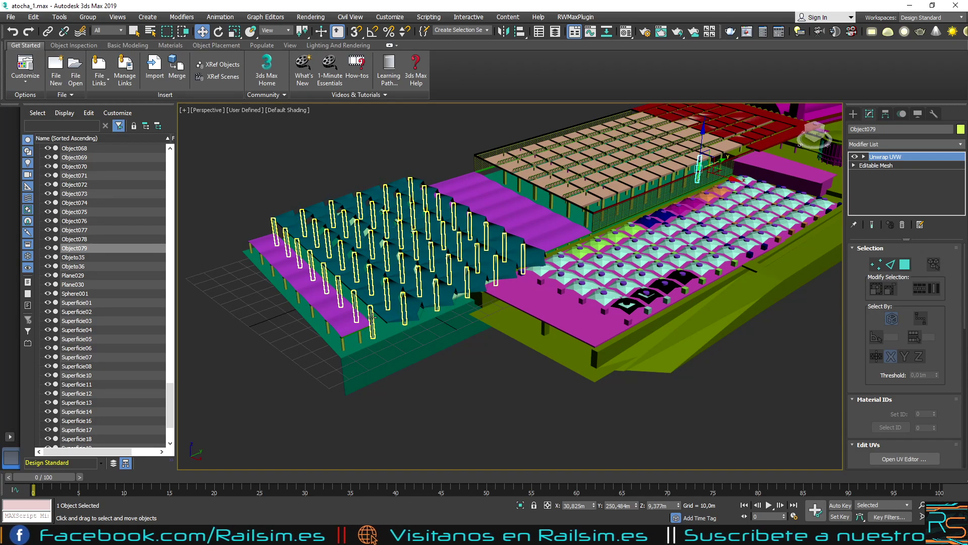
{"action": "scroll", "coordinate": [639, 217], "scroll_direction": "up", "scroll_amount": 5}
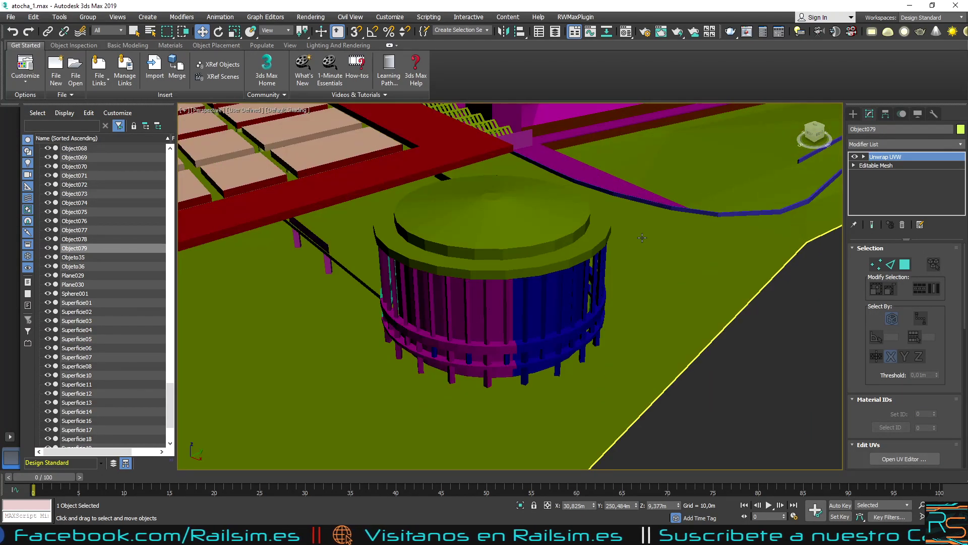
{"action": "scroll", "coordinate": [454, 323], "scroll_direction": "down", "scroll_amount": 3}
{"action": "scroll", "coordinate": [515, 301], "scroll_direction": "down", "scroll_amount": 4}
{"action": "middle_click_drag", "start_coordinate": [515, 301], "coordinate": [596, 285]}
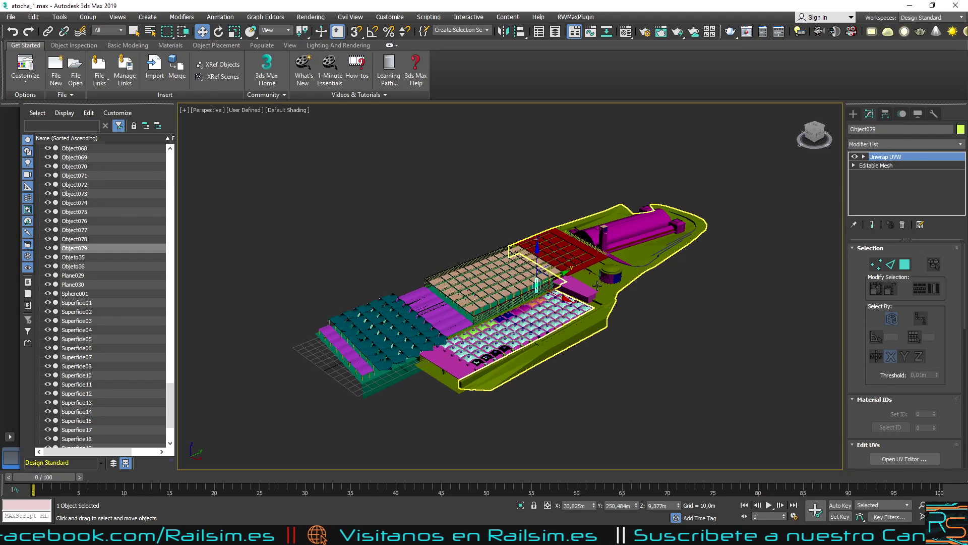
{"action": "scroll", "coordinate": [596, 285], "scroll_direction": "up", "scroll_amount": 2}
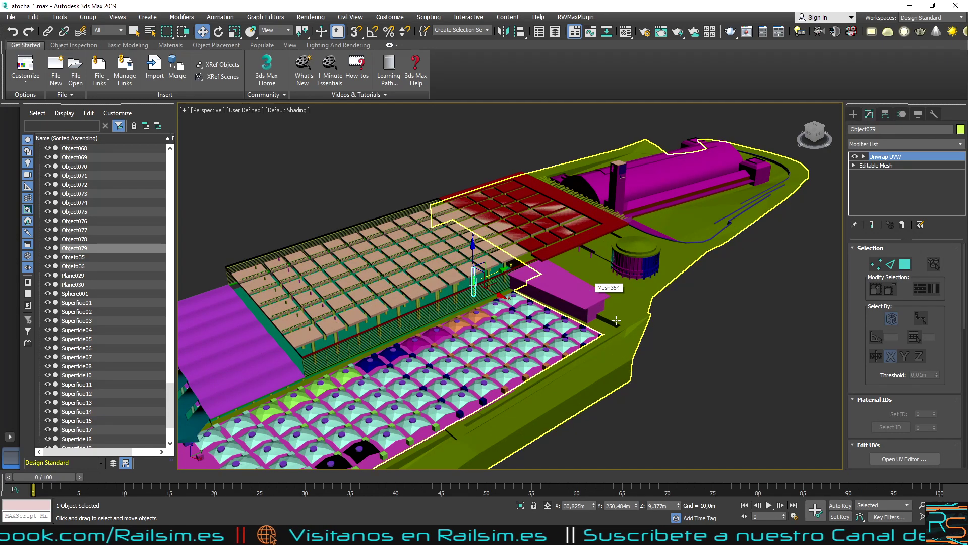
{"action": "middle_click_drag", "start_coordinate": [664, 362], "coordinate": [724, 349]}
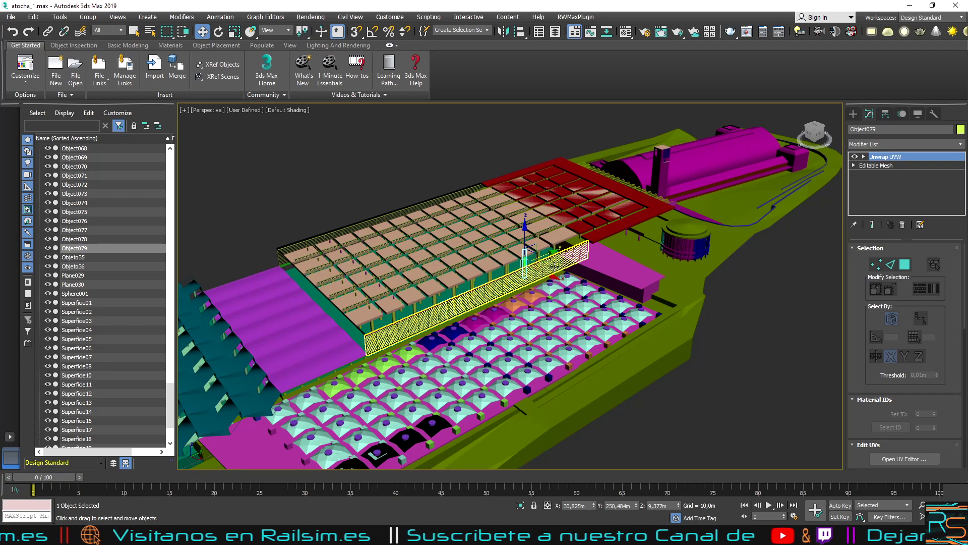
{"action": "scroll", "coordinate": [505, 285], "scroll_direction": "up", "scroll_amount": 1}
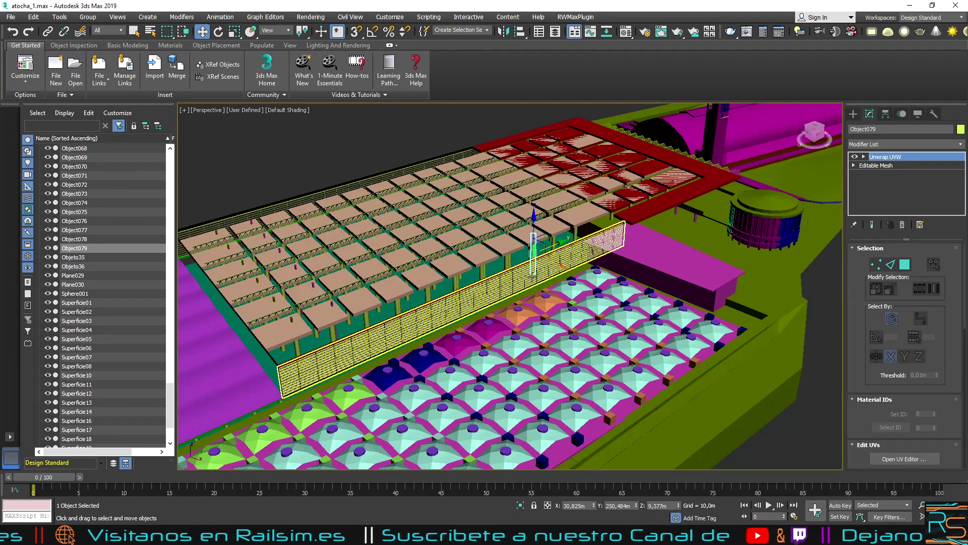
{"action": "scroll", "coordinate": [504, 285], "scroll_direction": "up", "scroll_amount": 1}
{"action": "scroll", "coordinate": [391, 299], "scroll_direction": "up", "scroll_amount": 1}
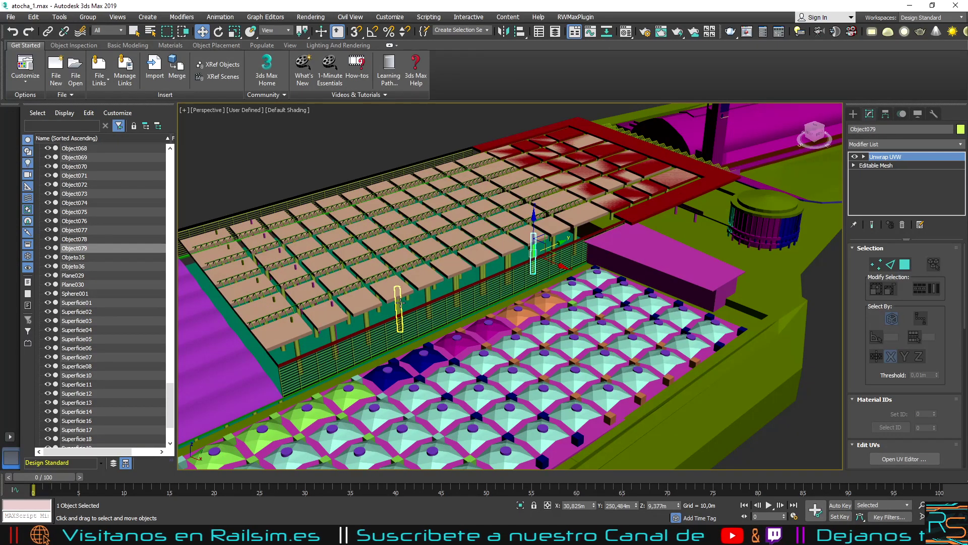
{"action": "left_click", "coordinate": [399, 251]}
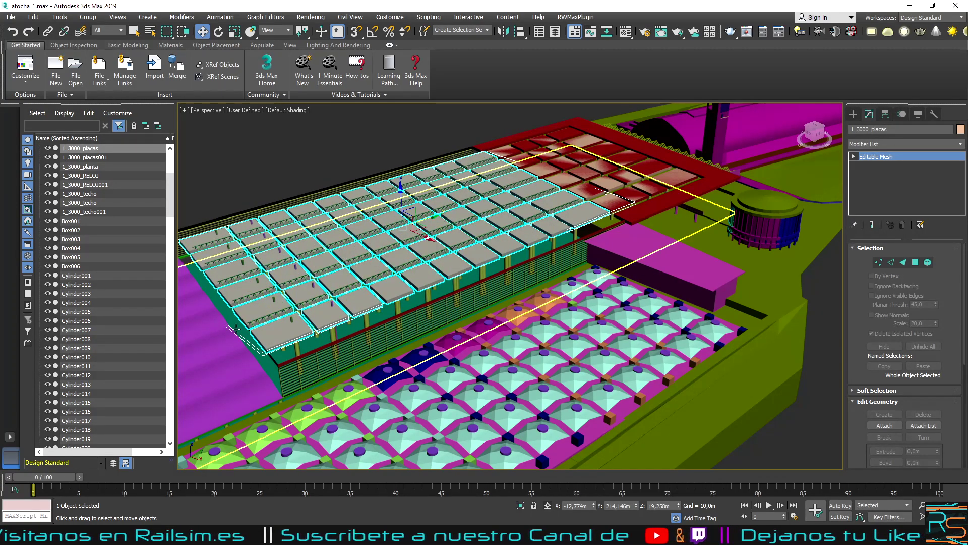
{"action": "scroll", "coordinate": [371, 379], "scroll_direction": "down", "scroll_amount": 2}
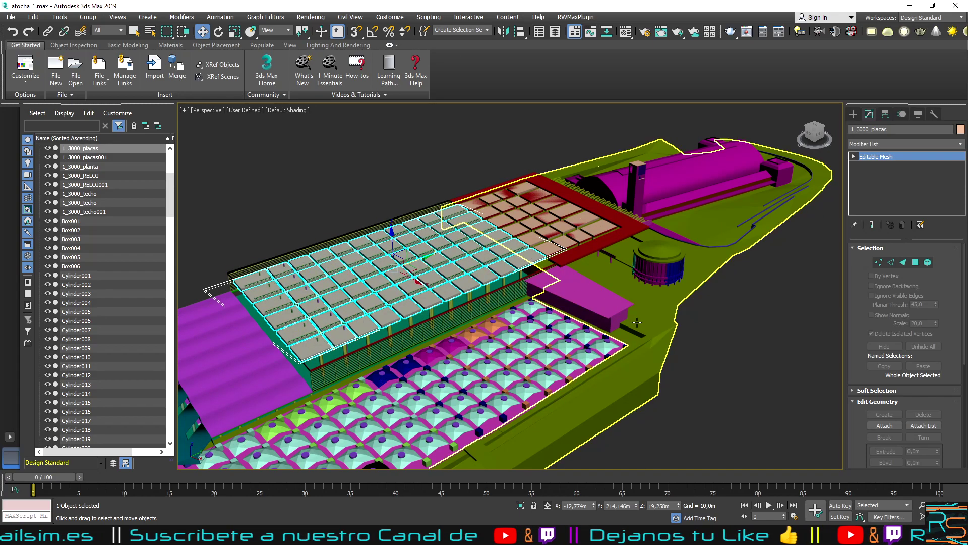
{"action": "scroll", "coordinate": [684, 338], "scroll_direction": "up", "scroll_amount": 2}
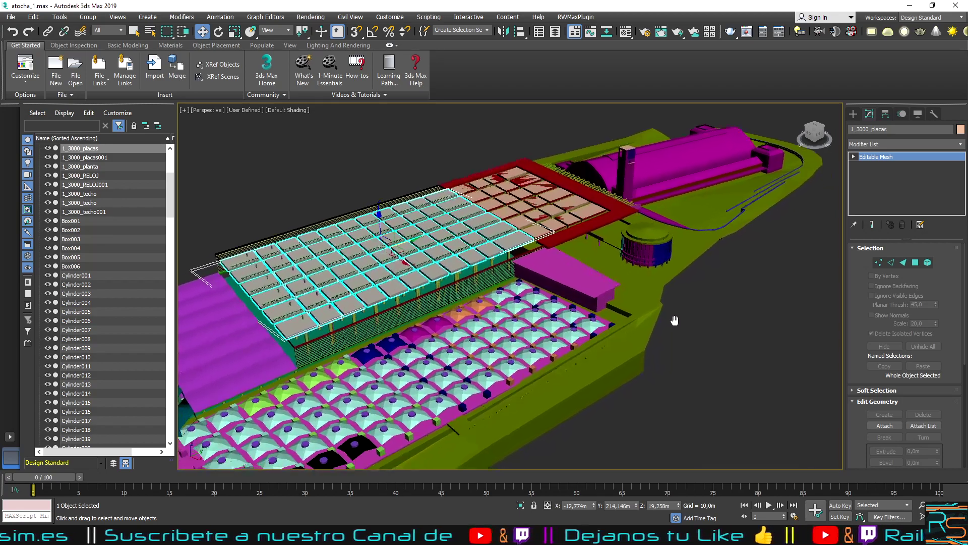
{"action": "scroll", "coordinate": [670, 319], "scroll_direction": "up", "scroll_amount": 2}
{"action": "scroll", "coordinate": [696, 303], "scroll_direction": "up", "scroll_amount": 2}
{"action": "scroll", "coordinate": [713, 292], "scroll_direction": "down", "scroll_amount": 3}
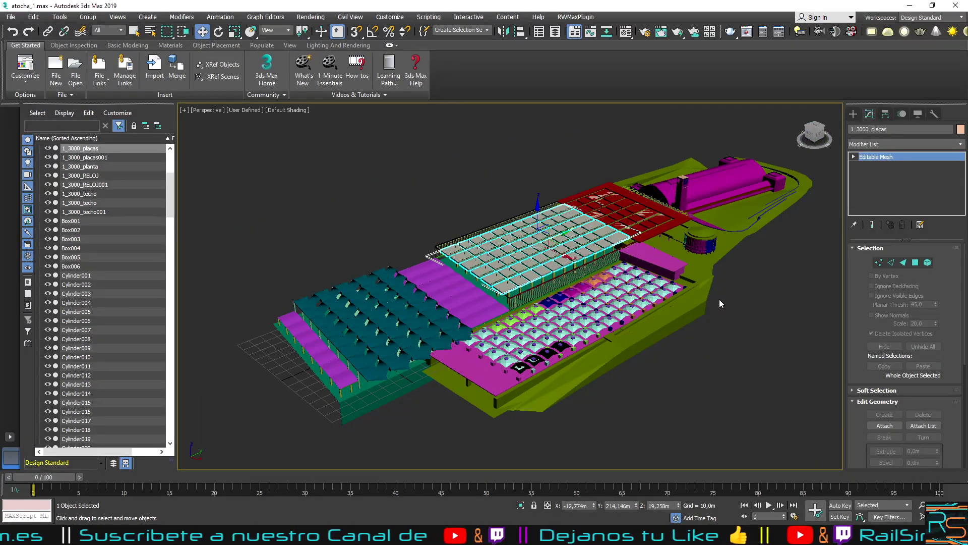
{"action": "middle_click_drag", "start_coordinate": [719, 298], "coordinate": [689, 308]}
{"action": "scroll", "coordinate": [678, 320], "scroll_direction": "up", "scroll_amount": 2}
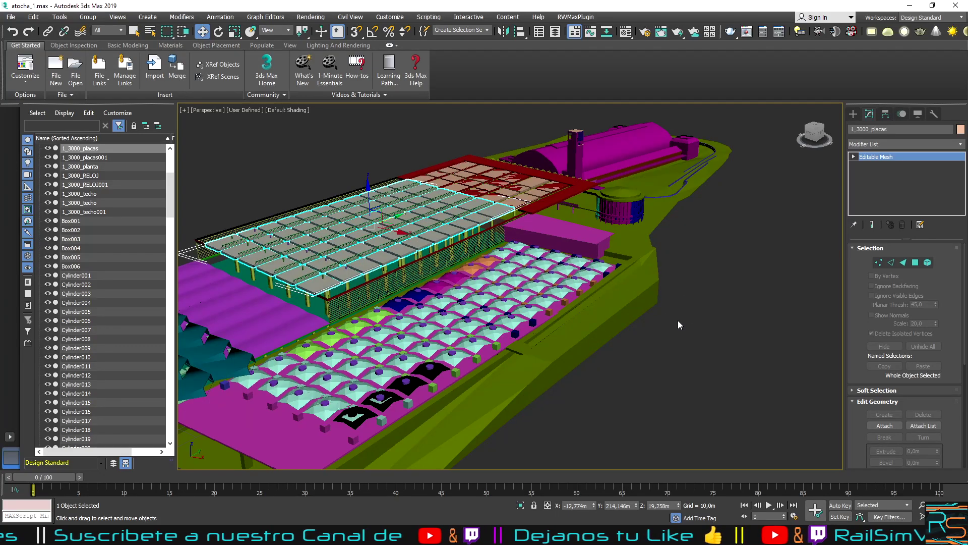
{"action": "scroll", "coordinate": [726, 307], "scroll_direction": "up", "scroll_amount": 1}
{"action": "scroll", "coordinate": [767, 298], "scroll_direction": "down", "scroll_amount": 2}
{"action": "scroll", "coordinate": [743, 307], "scroll_direction": "up", "scroll_amount": 2}
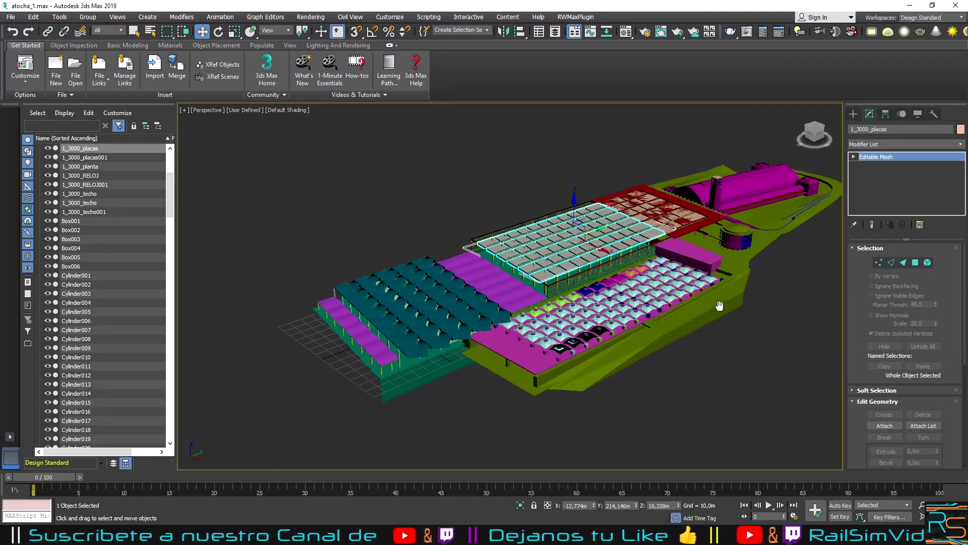
{"action": "mouse_move", "coordinate": [742, 307]}
{"action": "middle_mouse_down", "text": "alt"}
{"action": "mouse_move", "coordinate": [760, 280]}
{"action": "mouse_move", "coordinate": [729, 280]}
{"action": "middle_mouse_up", "text": "alt"}
{"action": "left_click", "coordinate": [751, 298]}
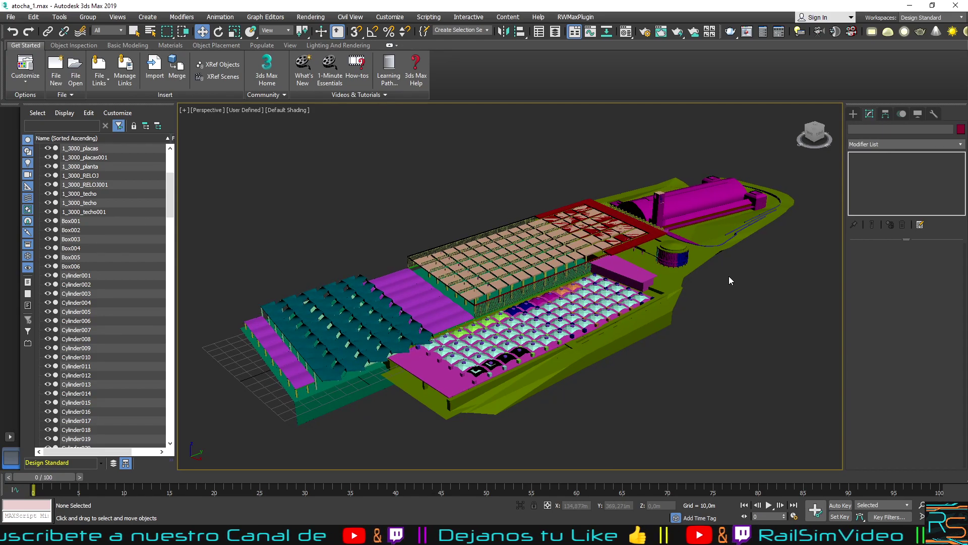
{"action": "scroll", "coordinate": [609, 320], "scroll_direction": "up", "scroll_amount": 5}
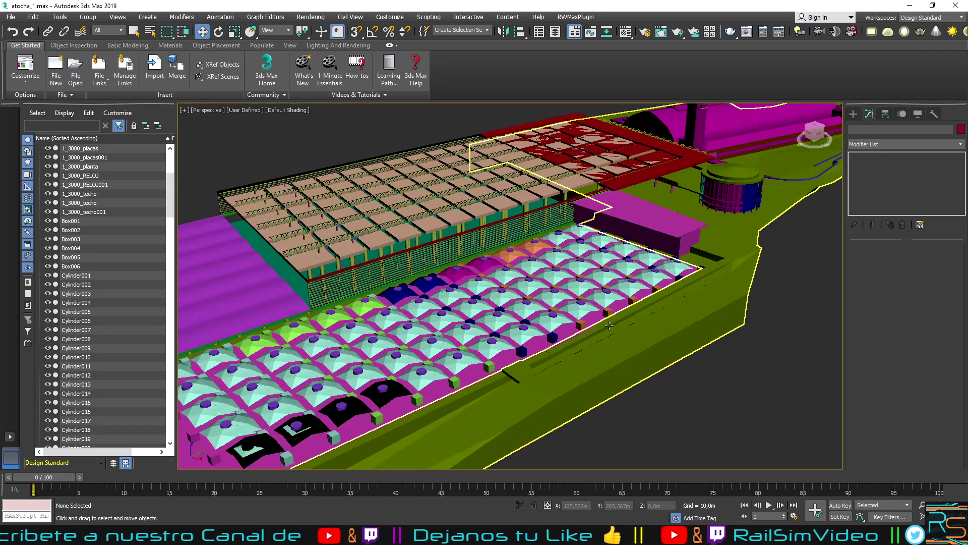
{"action": "left_click", "coordinate": [472, 318]}
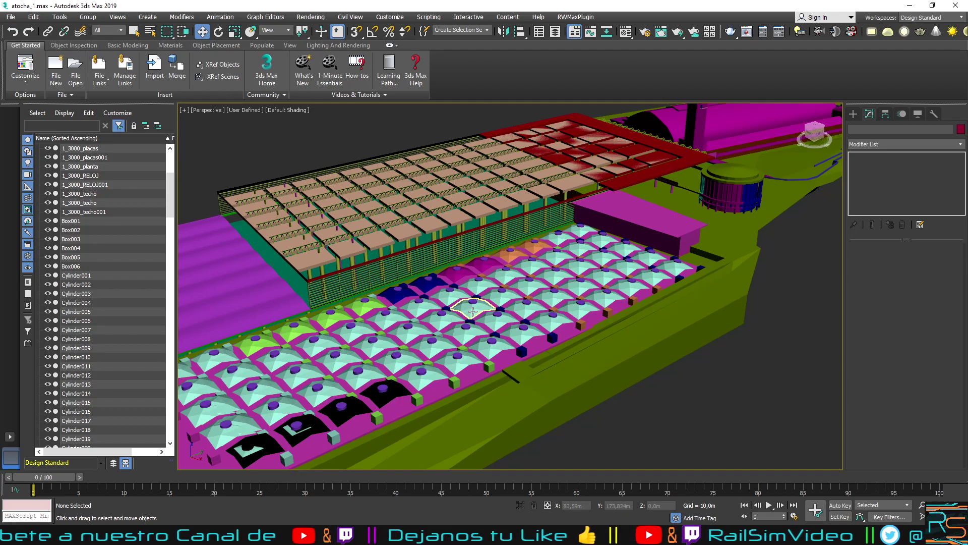
{"action": "scroll", "coordinate": [475, 325], "scroll_direction": "up", "scroll_amount": 2}
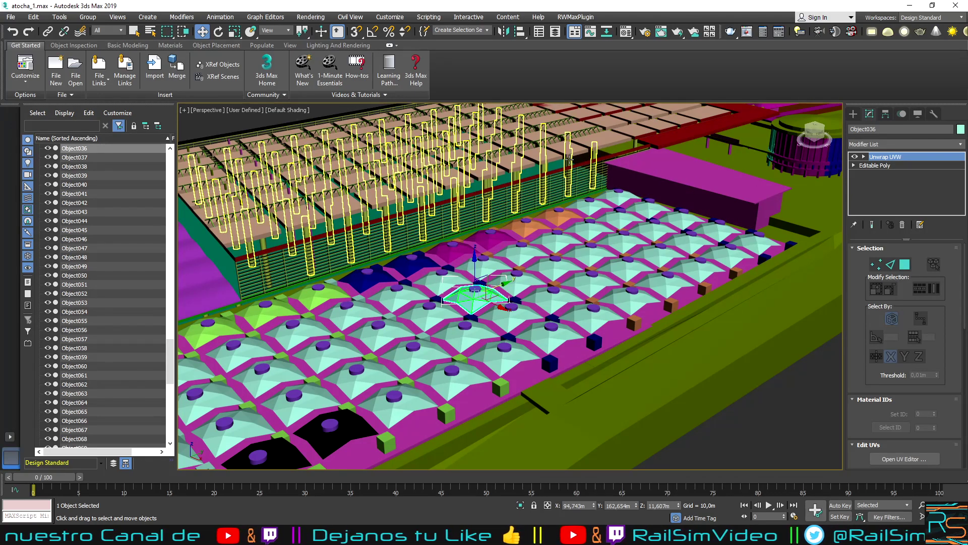
{"action": "left_click", "coordinate": [575, 177]}
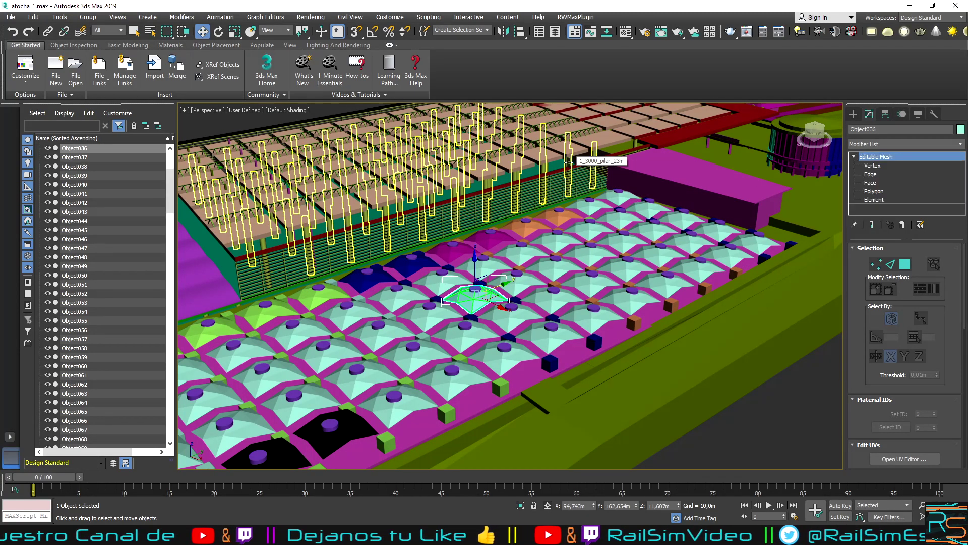
{"action": "scroll", "coordinate": [563, 208], "scroll_direction": "down", "scroll_amount": 2}
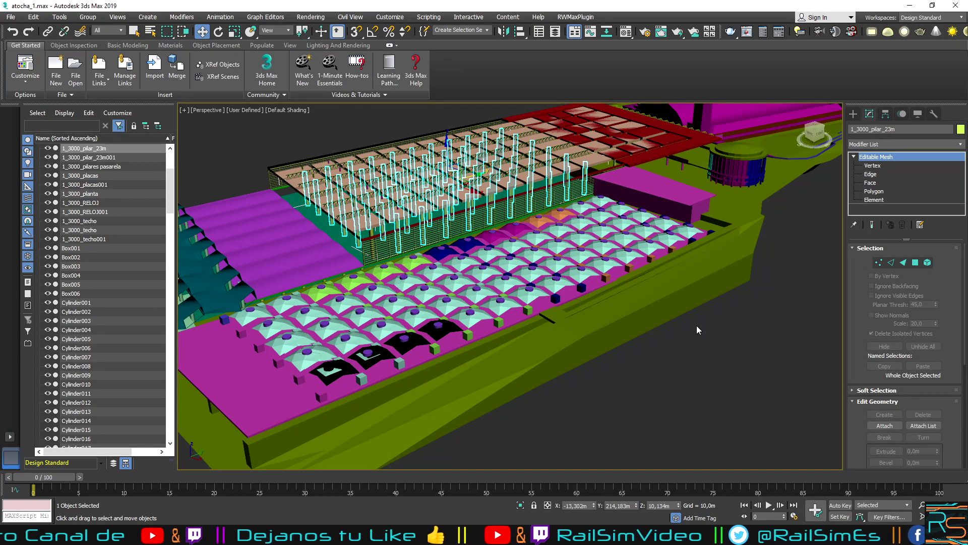
{"action": "scroll", "coordinate": [696, 325], "scroll_direction": "down", "scroll_amount": 3}
{"action": "scroll", "coordinate": [696, 322], "scroll_direction": "up", "scroll_amount": 2}
{"action": "middle_click_drag", "start_coordinate": [693, 317], "coordinate": [658, 328]}
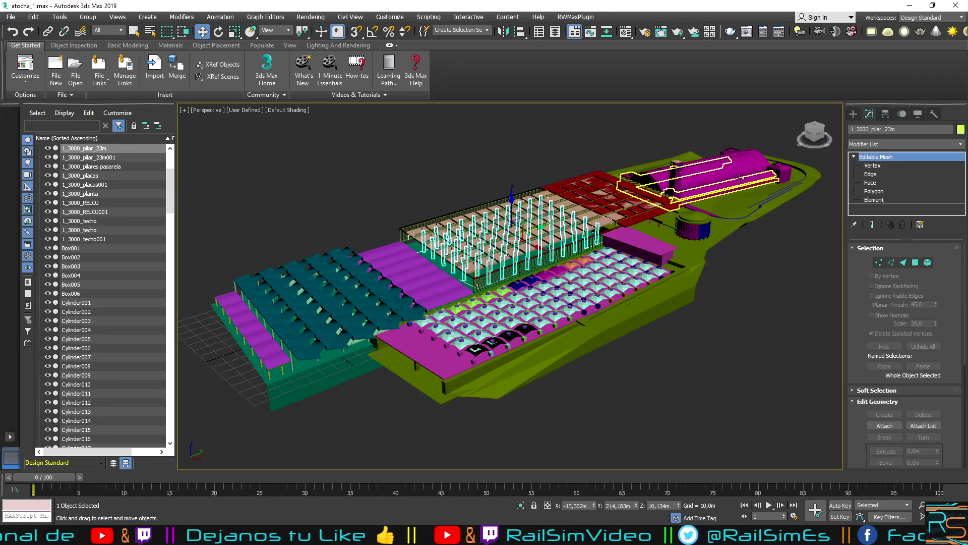
{"action": "scroll", "coordinate": [678, 171], "scroll_direction": "up", "scroll_amount": 6}
Step: Select the 1_3000_RELOJ clock panel and check its pivot using Affect Pivot Only
{"action": "left_click", "coordinate": [431, 202]}
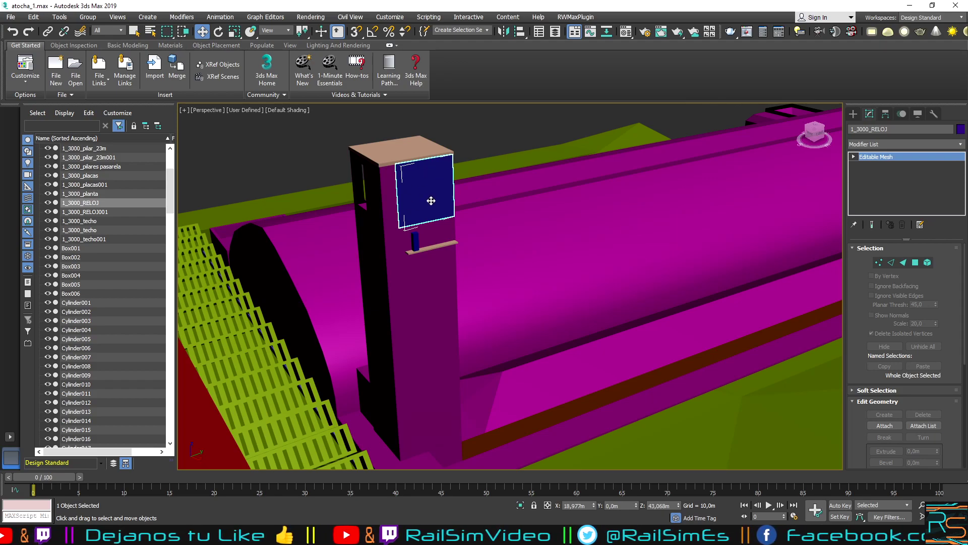
{"action": "scroll", "coordinate": [421, 196], "scroll_direction": "down", "scroll_amount": 5}
{"action": "scroll", "coordinate": [418, 191], "scroll_direction": "down", "scroll_amount": 3}
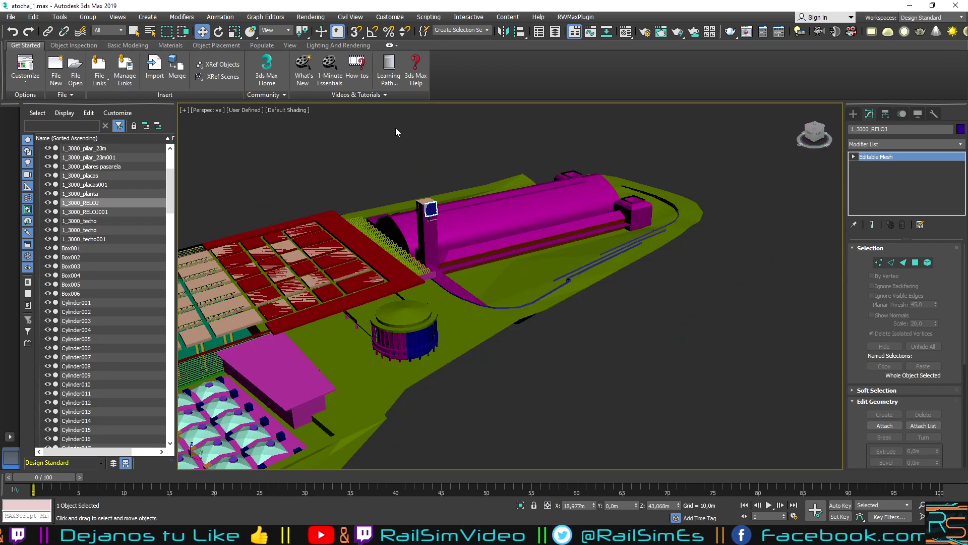
{"action": "scroll", "coordinate": [432, 192], "scroll_direction": "up", "scroll_amount": 3}
{"action": "scroll", "coordinate": [431, 181], "scroll_direction": "up", "scroll_amount": 4}
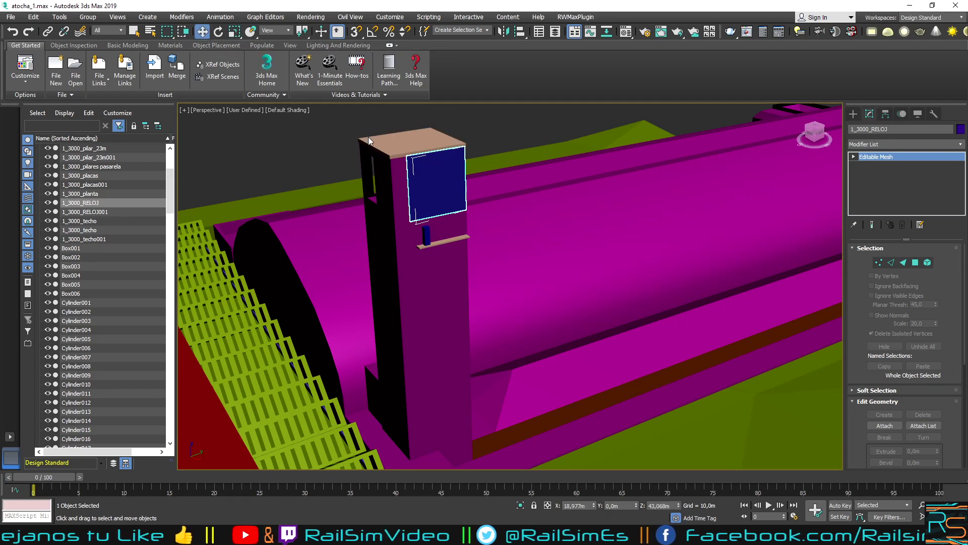
{"action": "left_click", "coordinate": [885, 115]}
{"action": "left_click", "coordinate": [905, 183]}
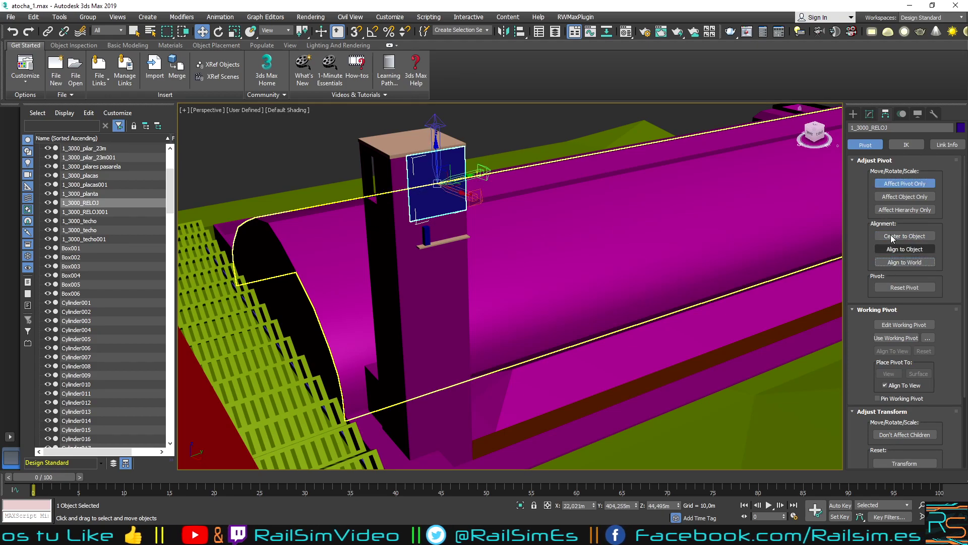
{"action": "left_click", "coordinate": [891, 237]}
{"action": "left_click", "coordinate": [853, 114]}
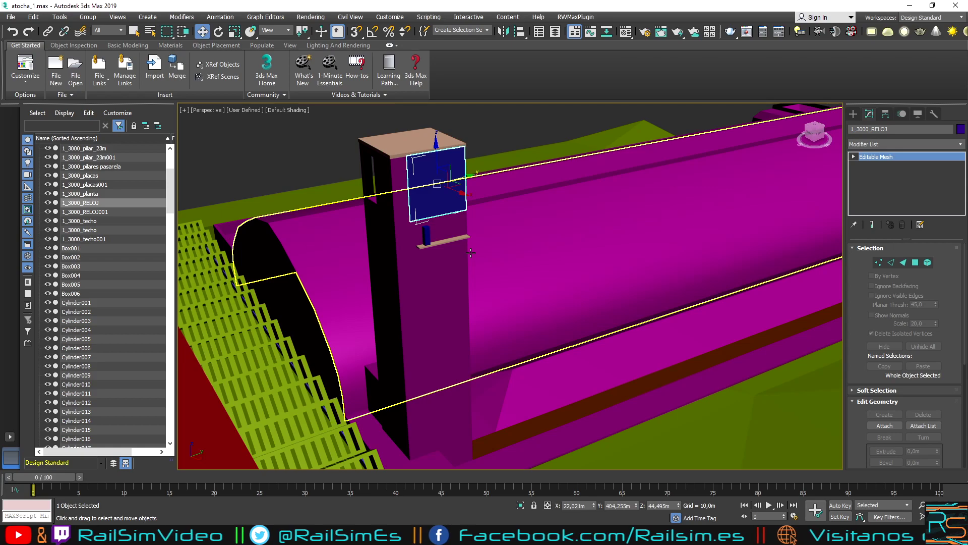
Step: Apply Reset XForm > Reset Selected to the clock panel and expand the new XForm modifier
{"action": "left_click", "coordinate": [935, 114]}
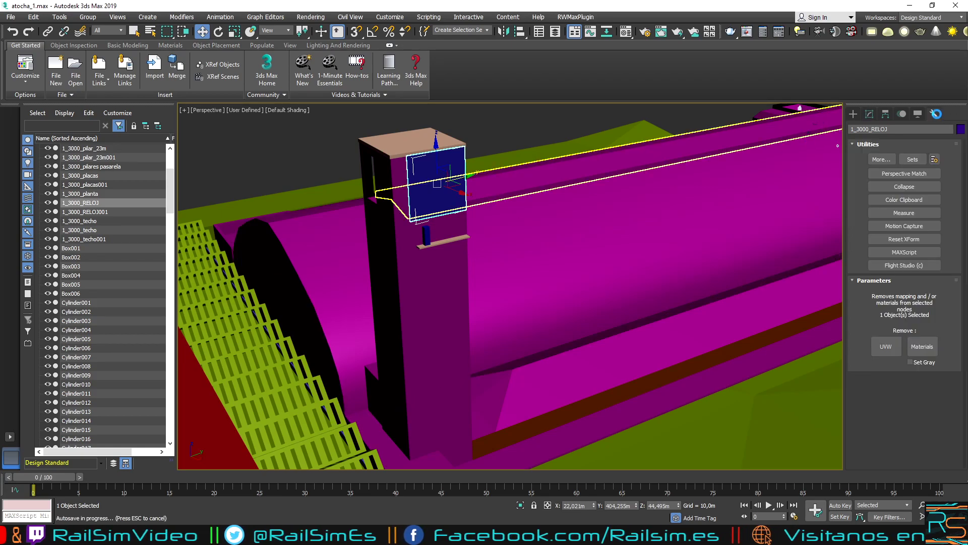
{"action": "left_click", "coordinate": [902, 242]}
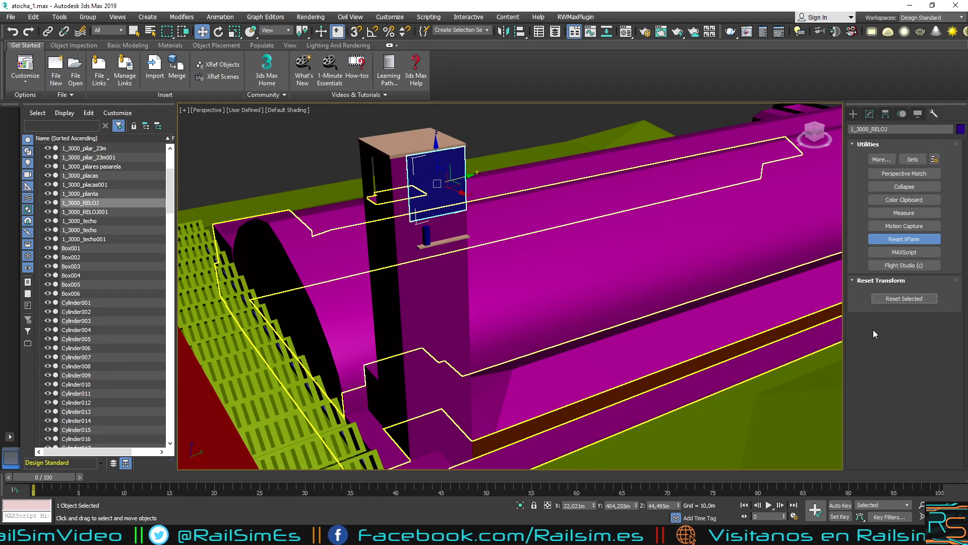
{"action": "left_click", "coordinate": [891, 300]}
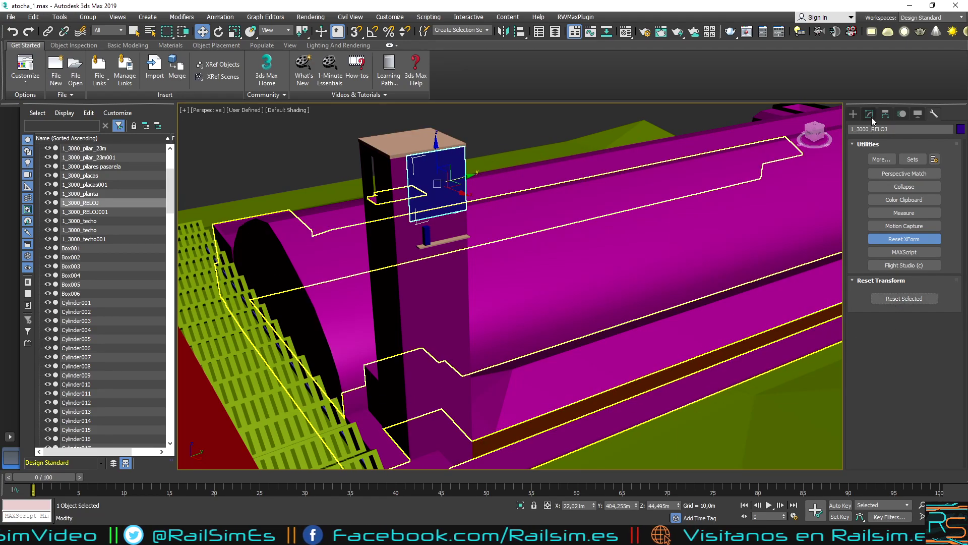
{"action": "left_click", "coordinate": [871, 115]}
{"action": "left_click", "coordinate": [865, 157]}
{"action": "left_click", "coordinate": [883, 174]}
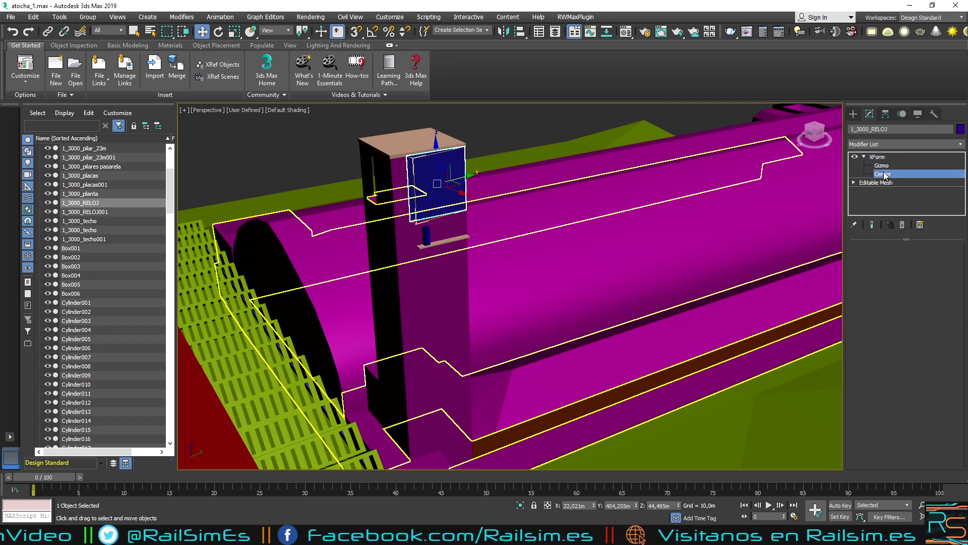
Step: Check the XForm Center sub-object, return to modifier level, and select all scene objects
{"action": "scroll", "coordinate": [430, 170], "scroll_direction": "up", "scroll_amount": 2}
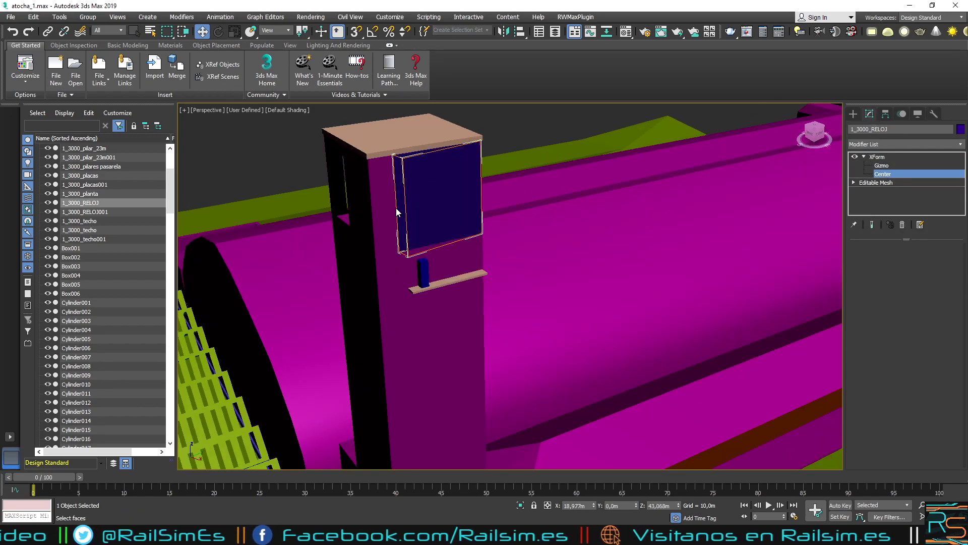
{"action": "scroll", "coordinate": [578, 202], "scroll_direction": "down", "scroll_amount": 2}
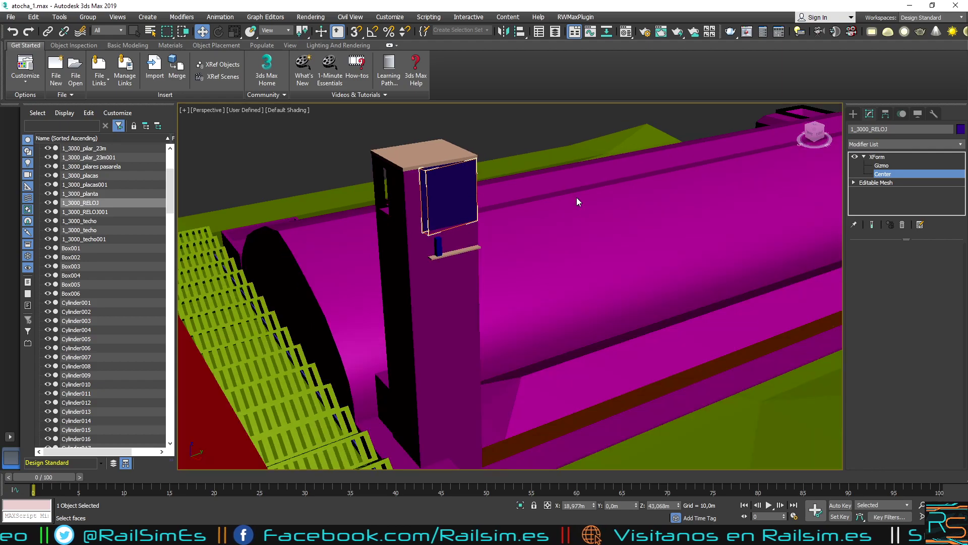
{"action": "left_click", "coordinate": [869, 159]}
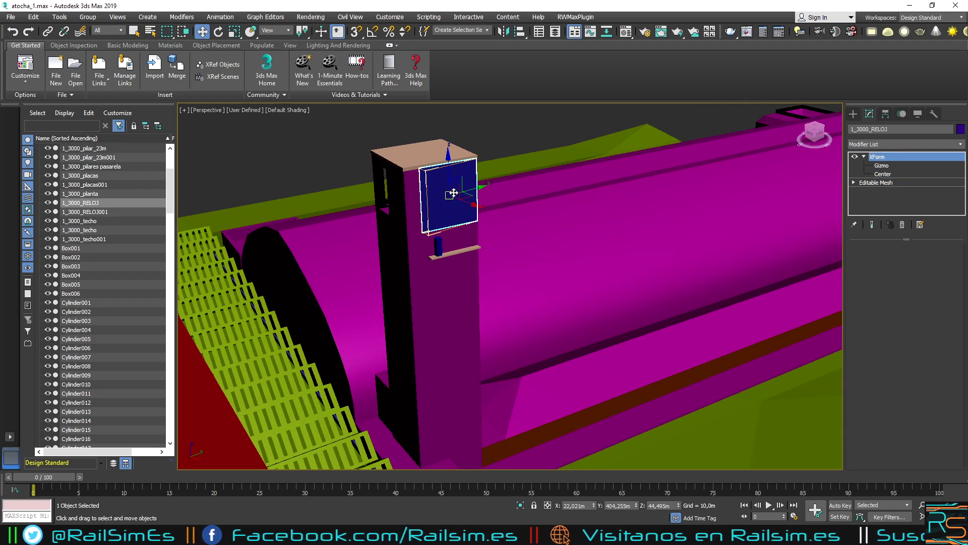
{"action": "scroll", "coordinate": [454, 193], "scroll_direction": "down", "scroll_amount": 2}
{"action": "scroll", "coordinate": [438, 202], "scroll_direction": "down", "scroll_amount": 10}
{"action": "scroll", "coordinate": [429, 207], "scroll_direction": "down", "scroll_amount": 5}
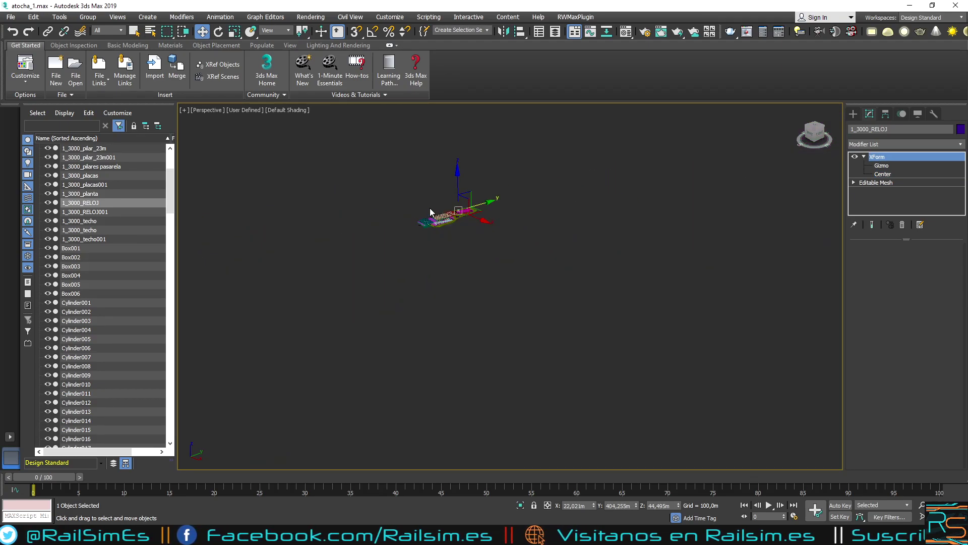
{"action": "scroll", "coordinate": [425, 211], "scroll_direction": "up", "scroll_amount": 5}
{"action": "key", "text": "ctrl+a"}
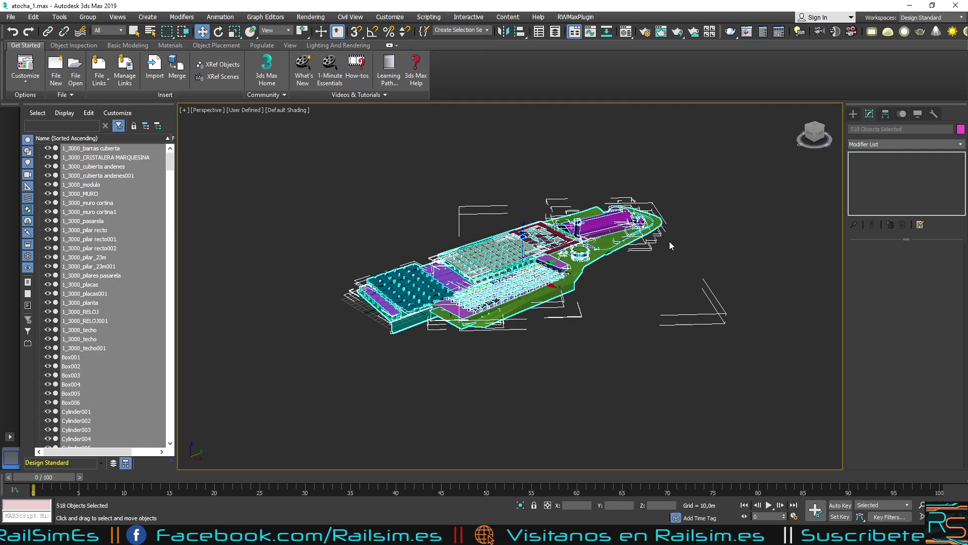
Step: Reset XForm on all 518 selected objects, then inspect the clock and Mesh279 selections
{"action": "left_click", "coordinate": [934, 115]}
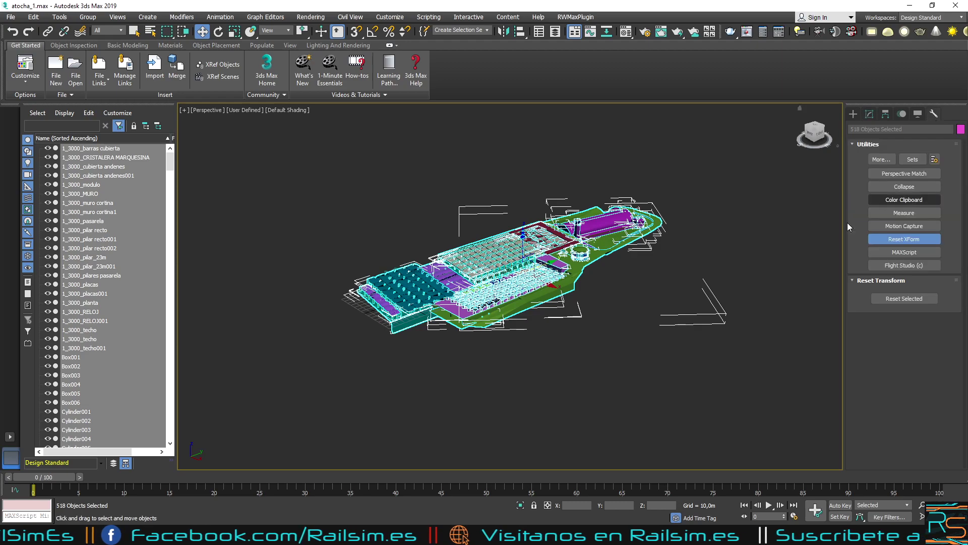
{"action": "left_click", "coordinate": [888, 303]}
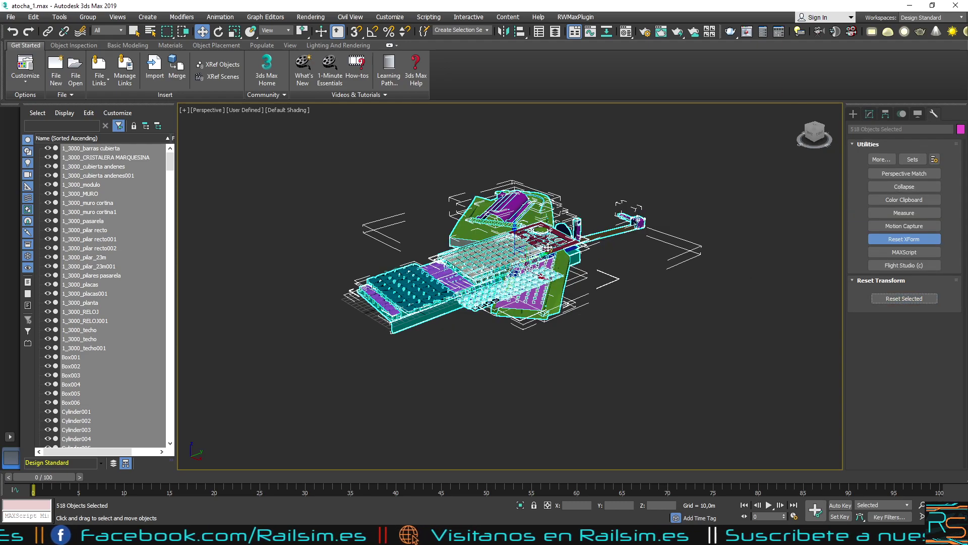
{"action": "scroll", "coordinate": [481, 246], "scroll_direction": "up", "scroll_amount": 5}
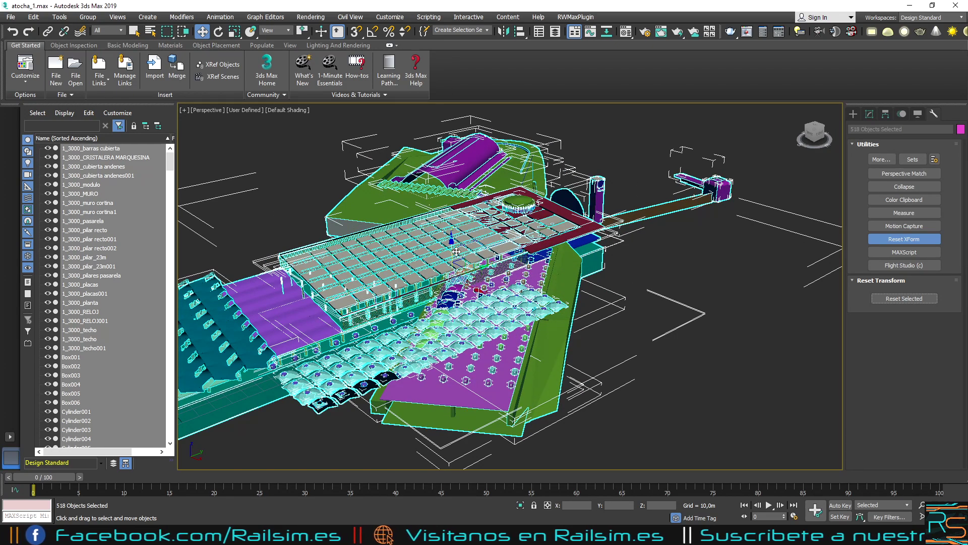
{"action": "left_click", "coordinate": [507, 309]}
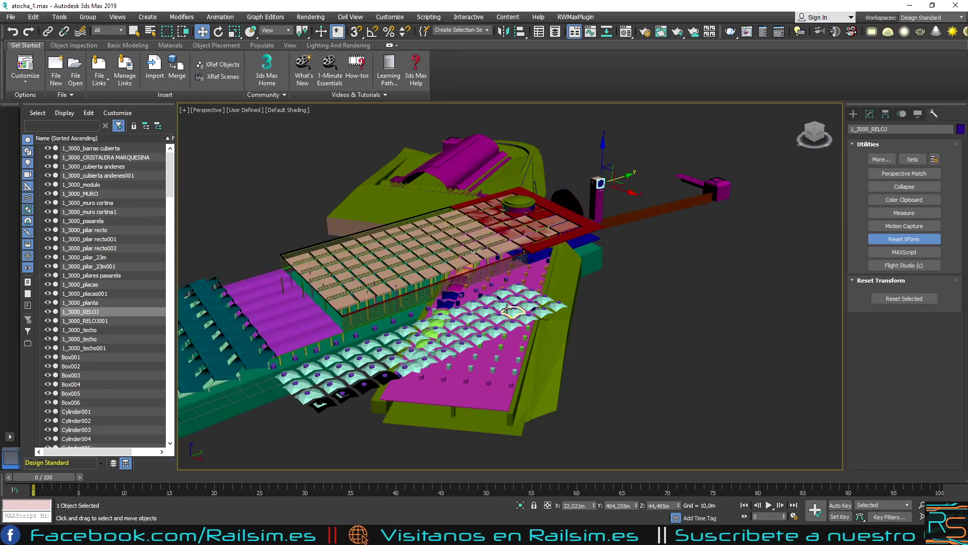
{"action": "left_click", "coordinate": [576, 327]}
{"action": "scroll", "coordinate": [576, 327], "scroll_direction": "down", "scroll_amount": 6}
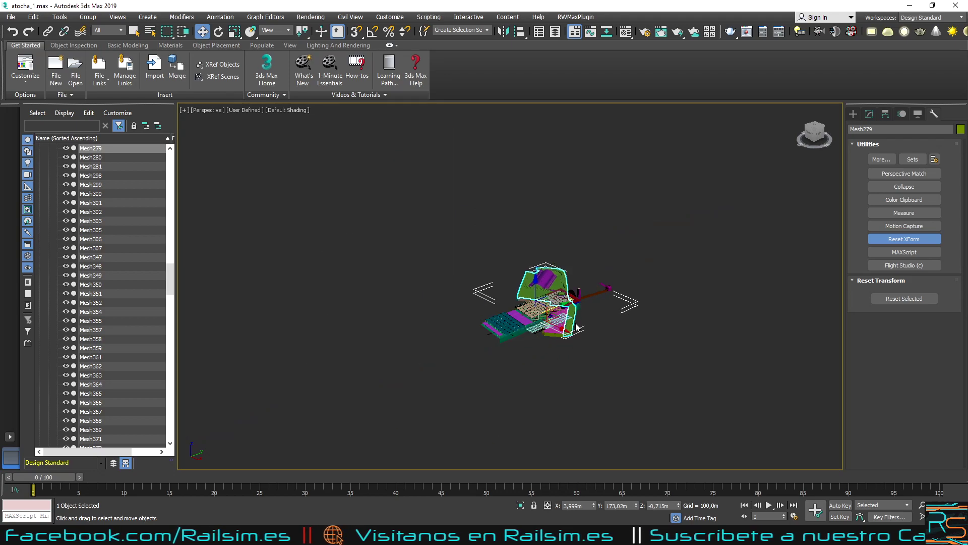
{"action": "scroll", "coordinate": [577, 327], "scroll_direction": "up", "scroll_amount": 3}
{"action": "key", "text": "ctrl+z"}
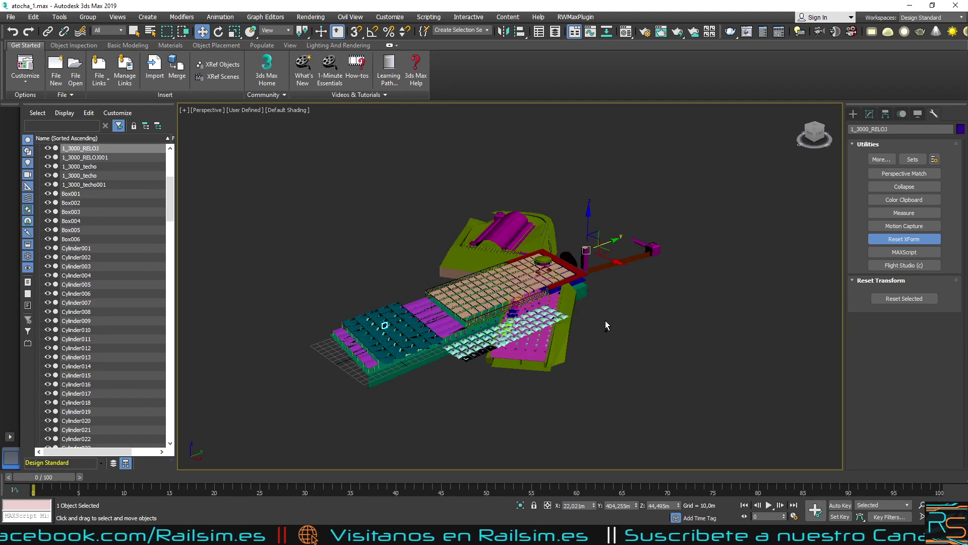
{"action": "key", "text": "ctrl+z"}
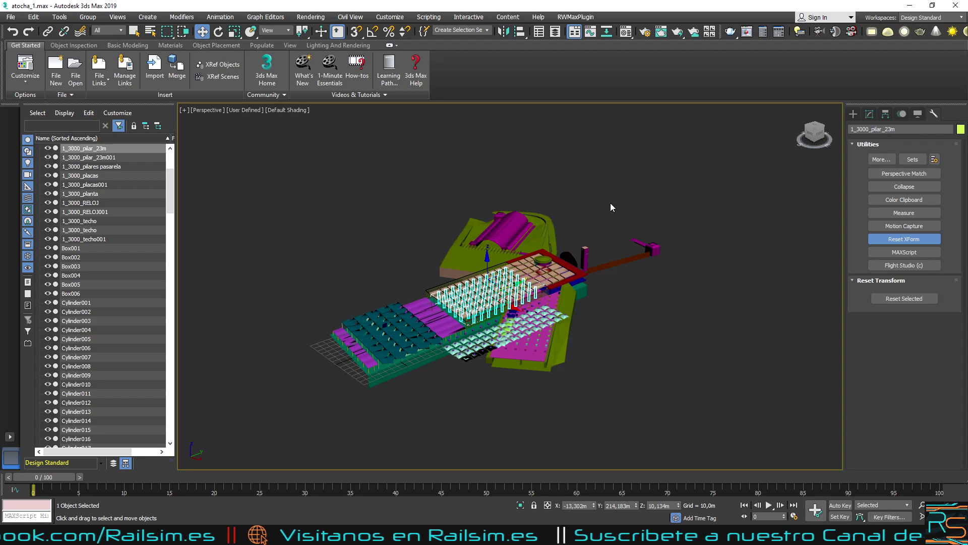
Step: Reset the transform of the green shell Mesh279 separately, then select Object001
{"action": "left_click_drag", "start_coordinate": [838, 185], "coordinate": [256, 430]}
{"action": "left_click", "coordinate": [679, 335]}
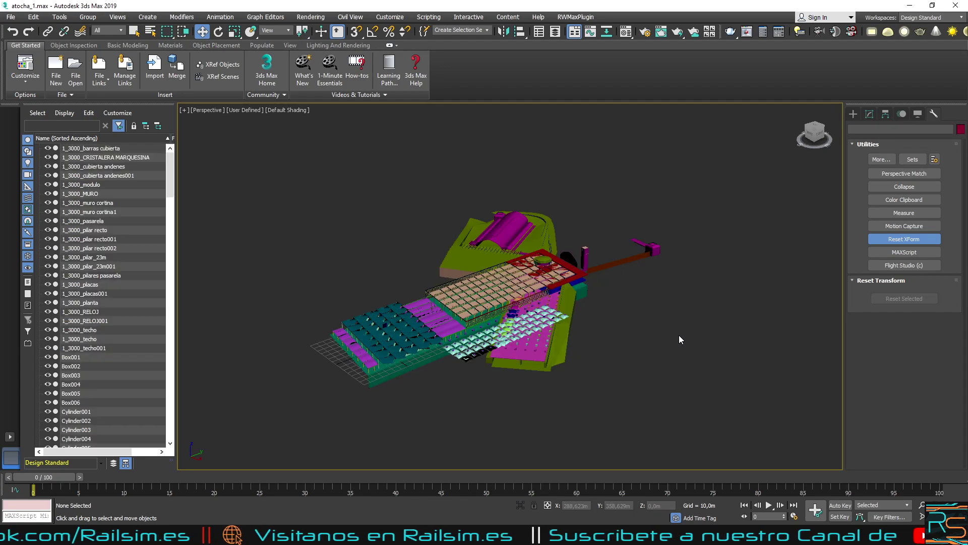
{"action": "scroll", "coordinate": [620, 337], "scroll_direction": "up", "scroll_amount": 5}
{"action": "scroll", "coordinate": [540, 240], "scroll_direction": "down", "scroll_amount": 5}
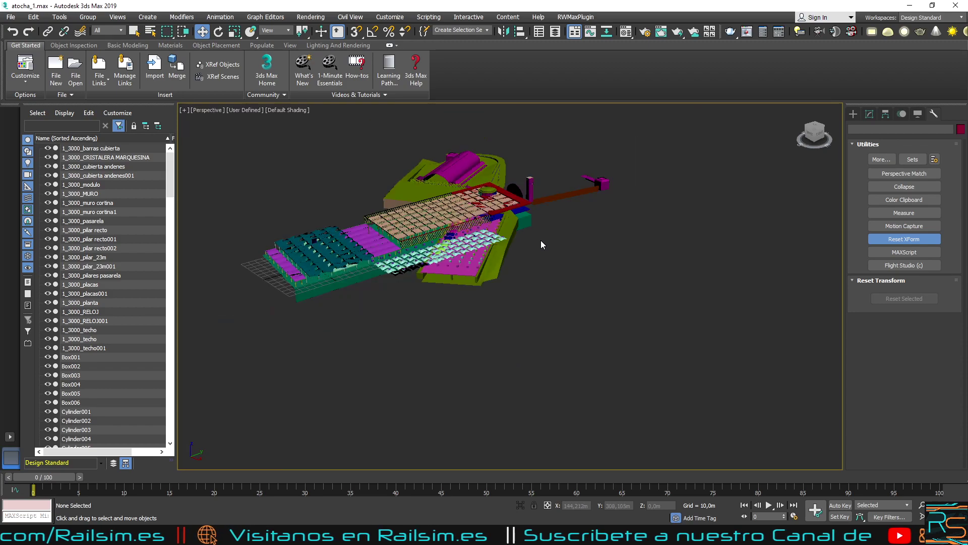
{"action": "left_click", "coordinate": [510, 259]}
{"action": "left_click", "coordinate": [903, 302]}
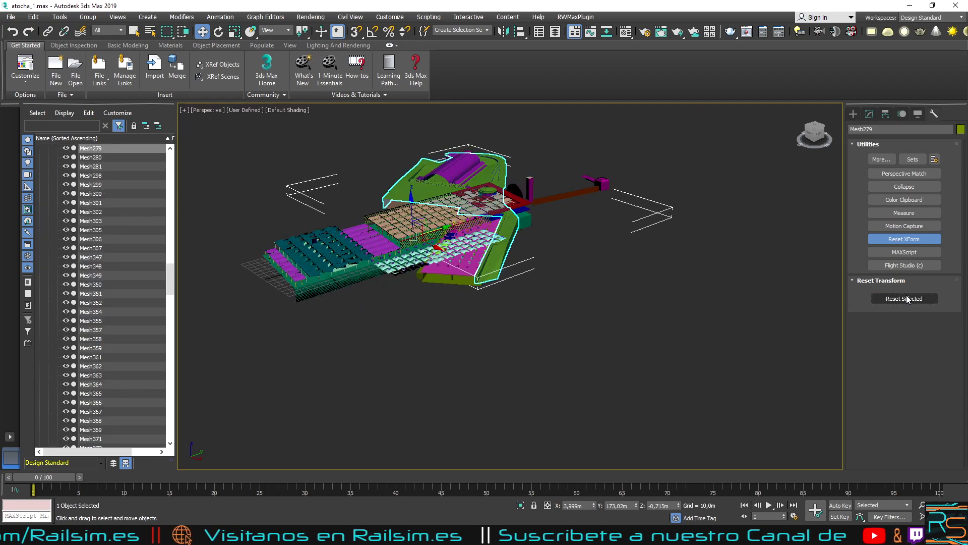
{"action": "left_click", "coordinate": [374, 250]}
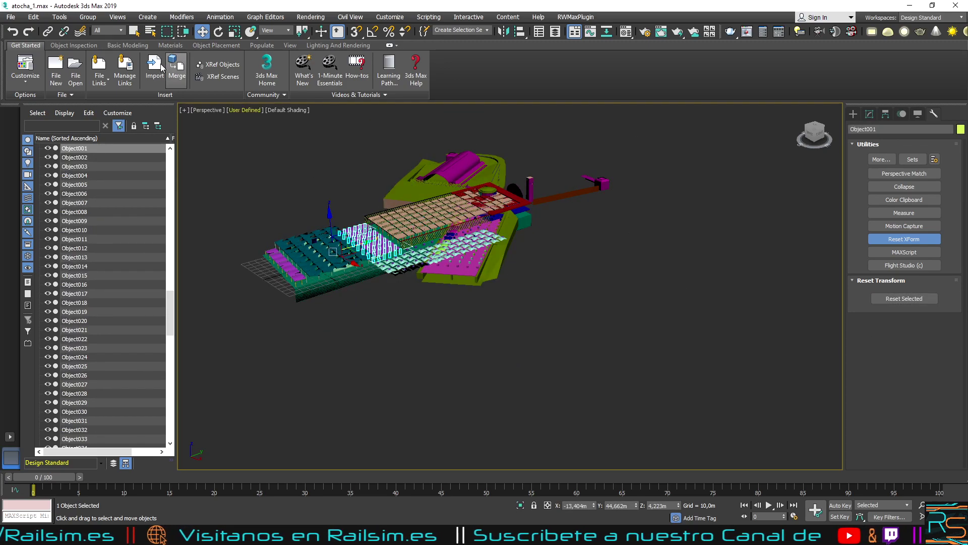
Step: Reload atocha_1.max from recent files, close the Scene Converter, and select all 452 objects
{"action": "left_click", "coordinate": [10, 17]}
{"action": "left_click", "coordinate": [199, 75]}
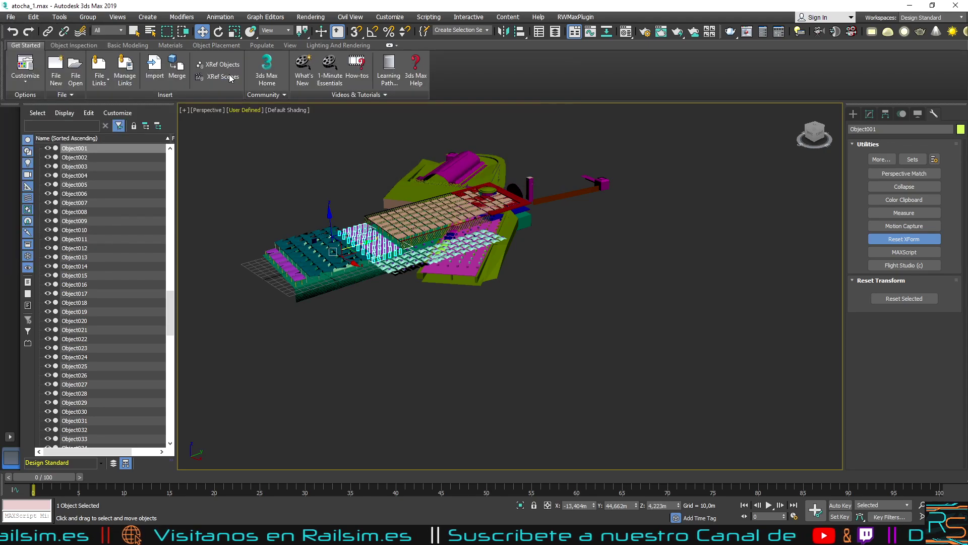
{"action": "left_click", "coordinate": [484, 281]}
{"action": "left_click", "coordinate": [544, 348]}
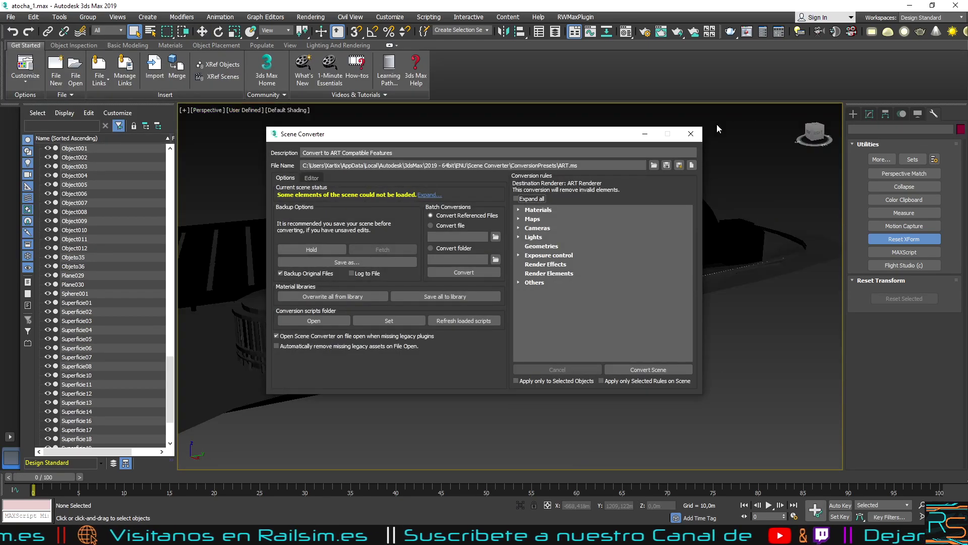
{"action": "left_click", "coordinate": [691, 134]}
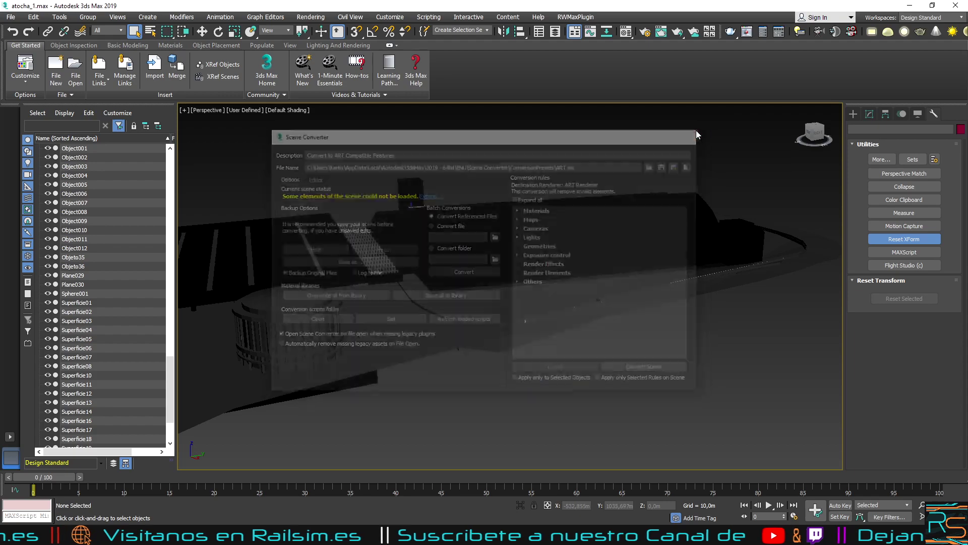
{"action": "scroll", "coordinate": [580, 217], "scroll_direction": "down", "scroll_amount": 10}
{"action": "left_click_drag", "start_coordinate": [335, 147], "coordinate": [726, 255]}
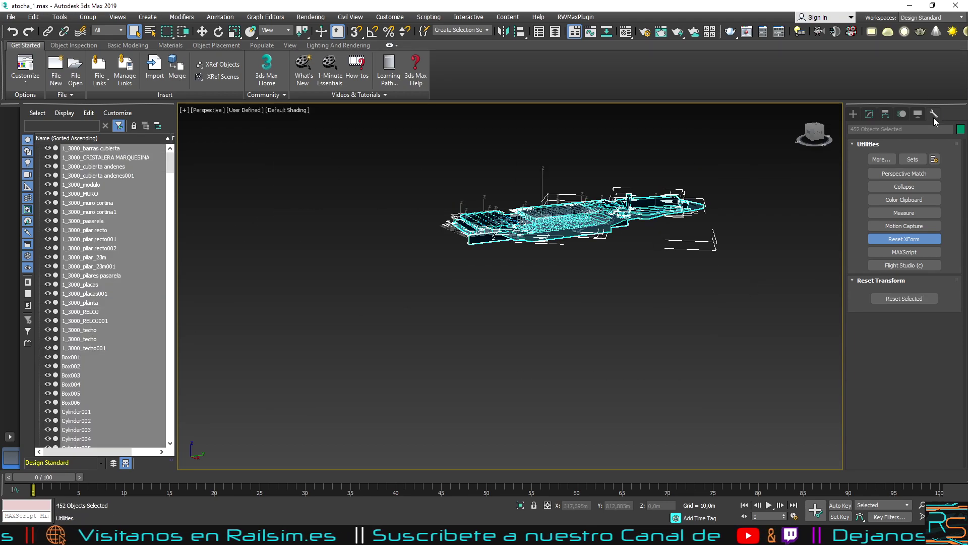
Step: Run the UVW removal utility on all selected station objects
{"action": "left_click", "coordinate": [882, 158]}
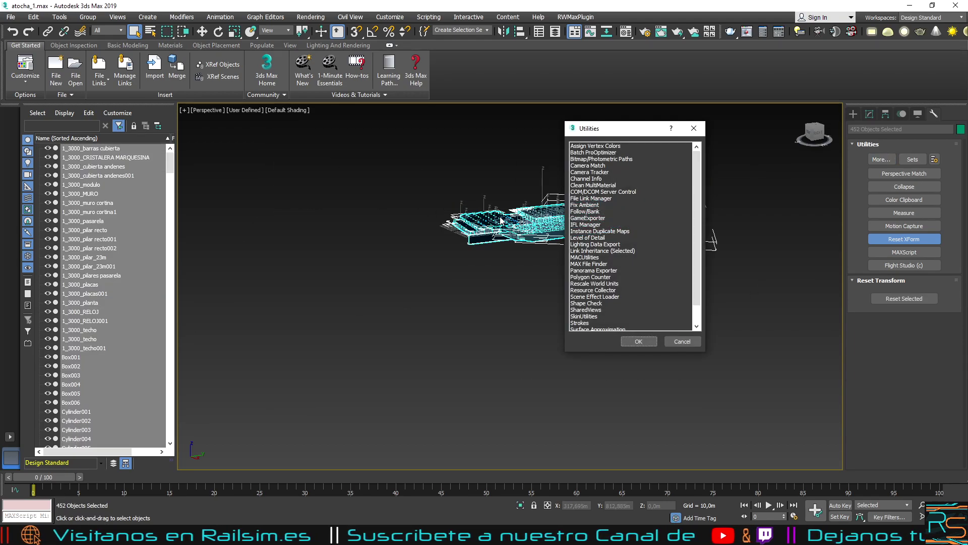
{"action": "scroll", "coordinate": [605, 237], "scroll_direction": "down", "scroll_amount": 5}
{"action": "double_click", "coordinate": [588, 318]}
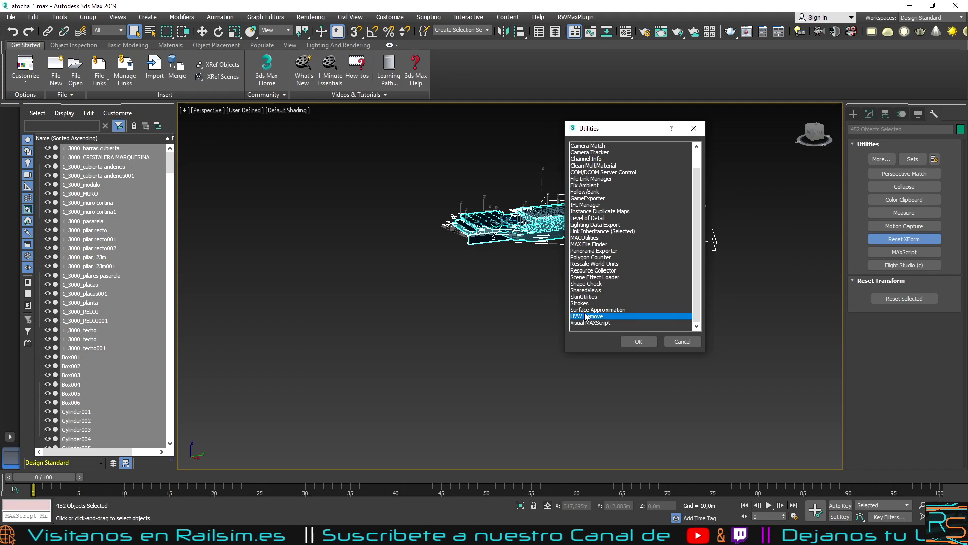
{"action": "left_click", "coordinate": [886, 346]}
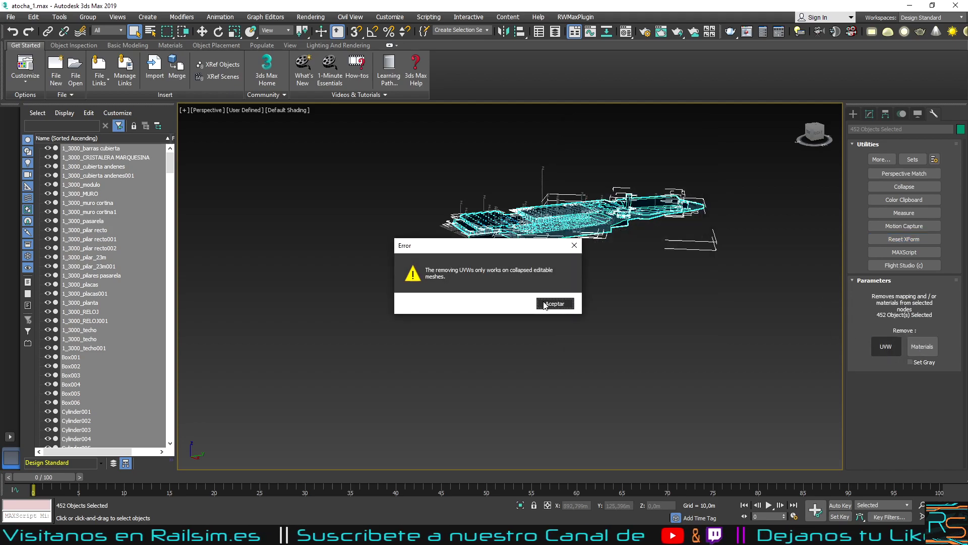
Step: Dismiss every repeated error saying UVW removal needs collapsed editable meshes
{"action": "left_click", "coordinate": [549, 303]}
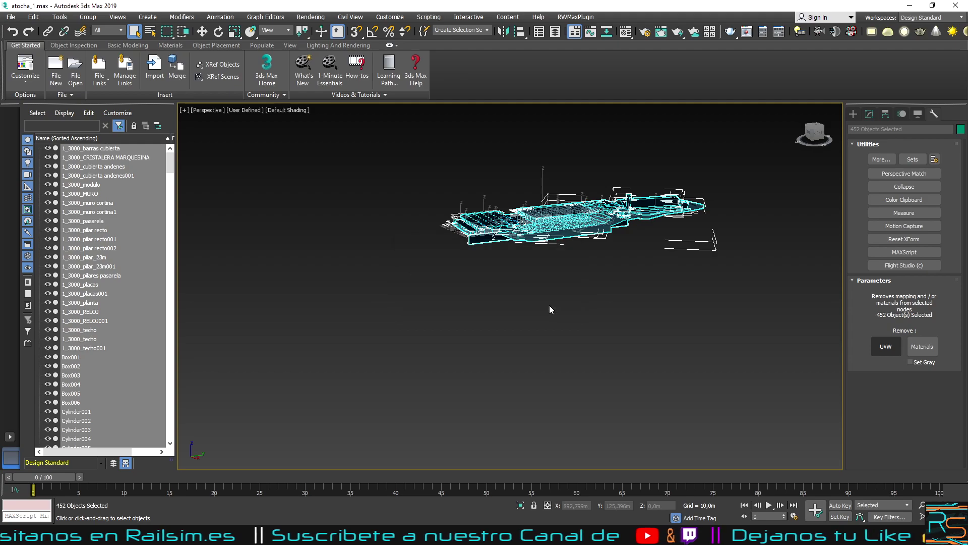
{"action": "left_click", "coordinate": [546, 301]}
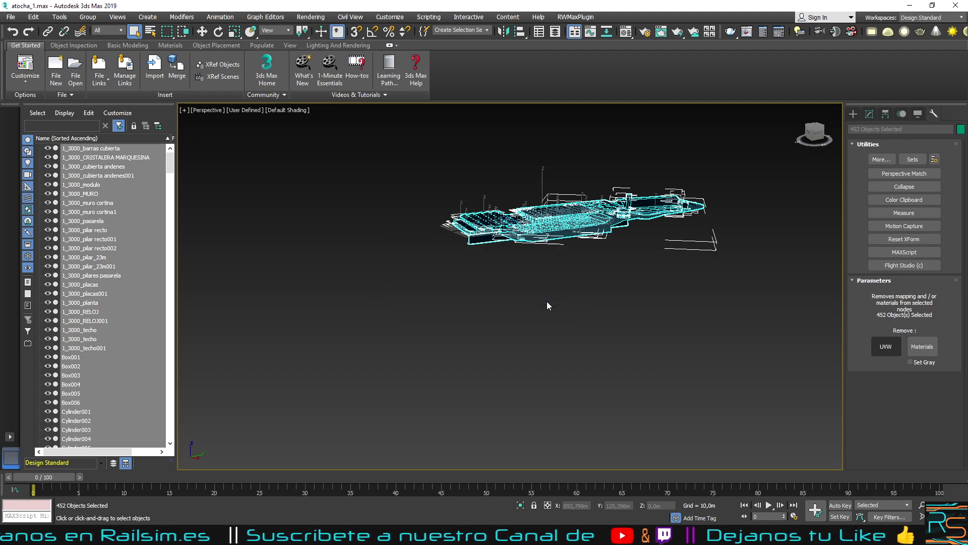
{"action": "left_click", "coordinate": [548, 304]}
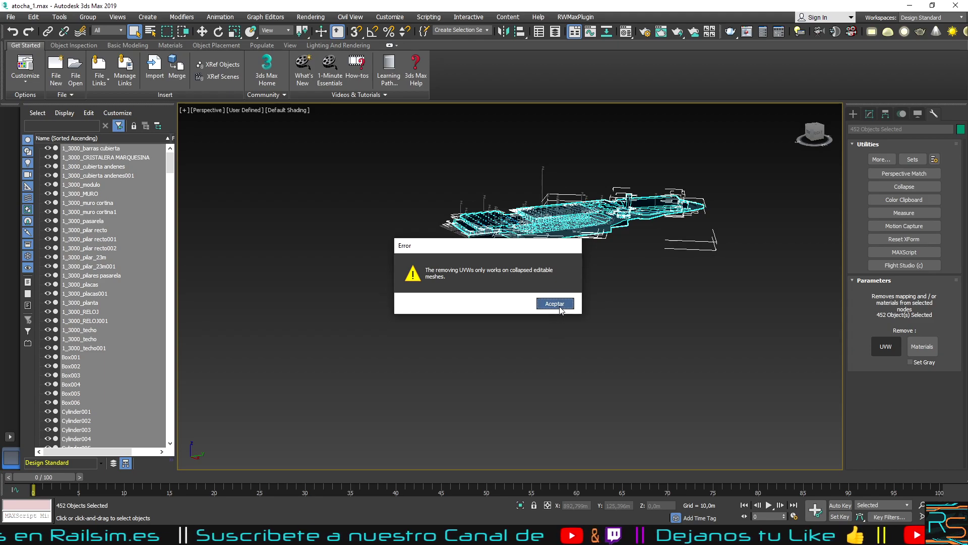
{"action": "left_click", "coordinate": [559, 304]}
{"action": "left_click", "coordinate": [559, 304]}
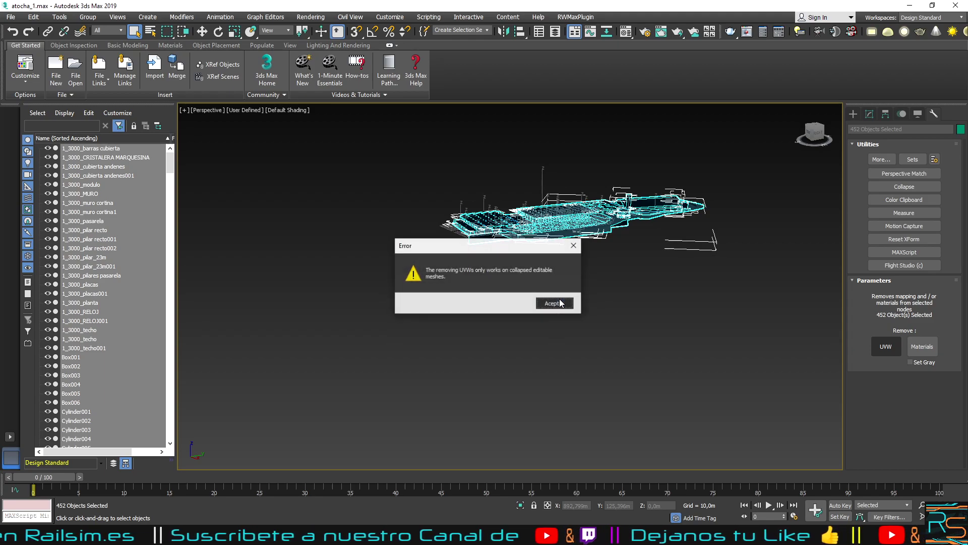
{"action": "left_click", "coordinate": [558, 304]}
{"action": "left_click", "coordinate": [559, 304]}
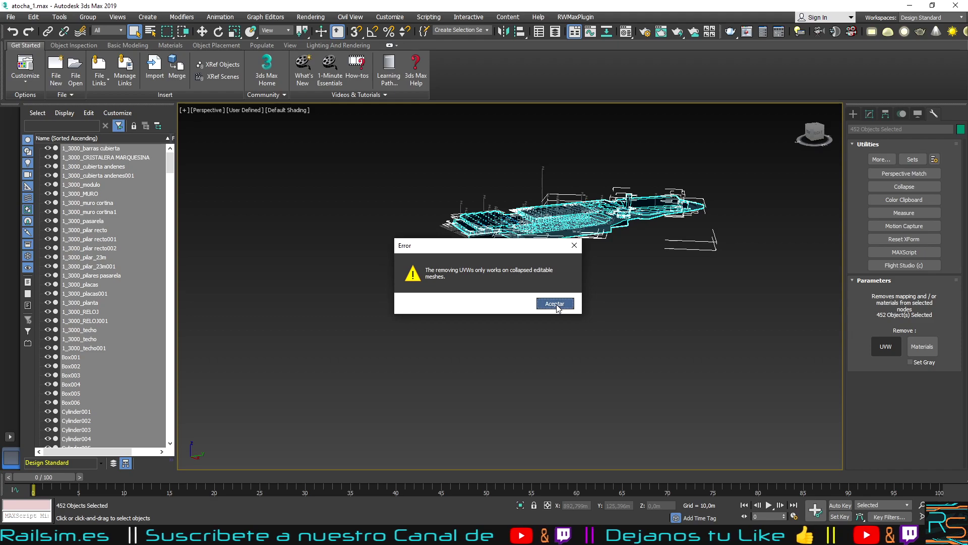
{"action": "left_click", "coordinate": [558, 304]}
{"action": "left_click", "coordinate": [558, 304]}
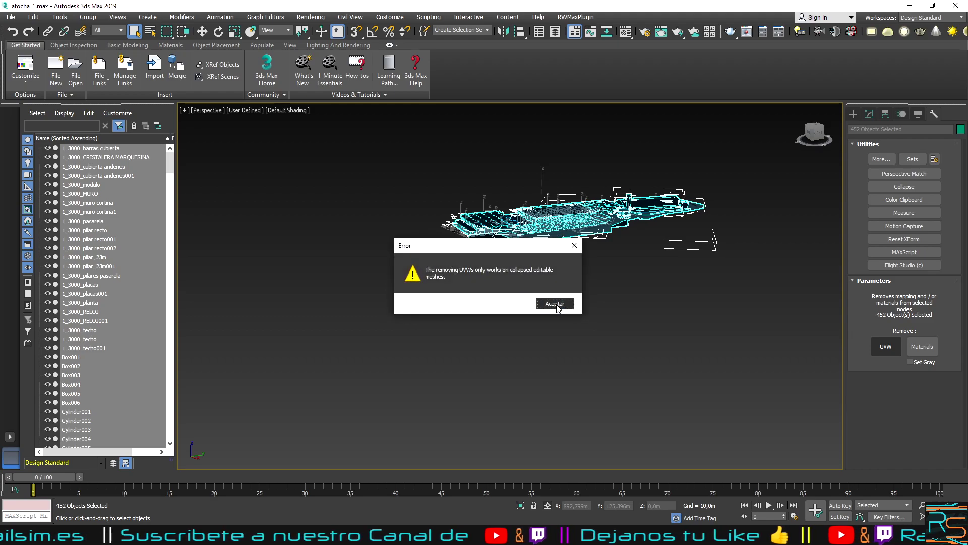
{"action": "left_click", "coordinate": [558, 304]}
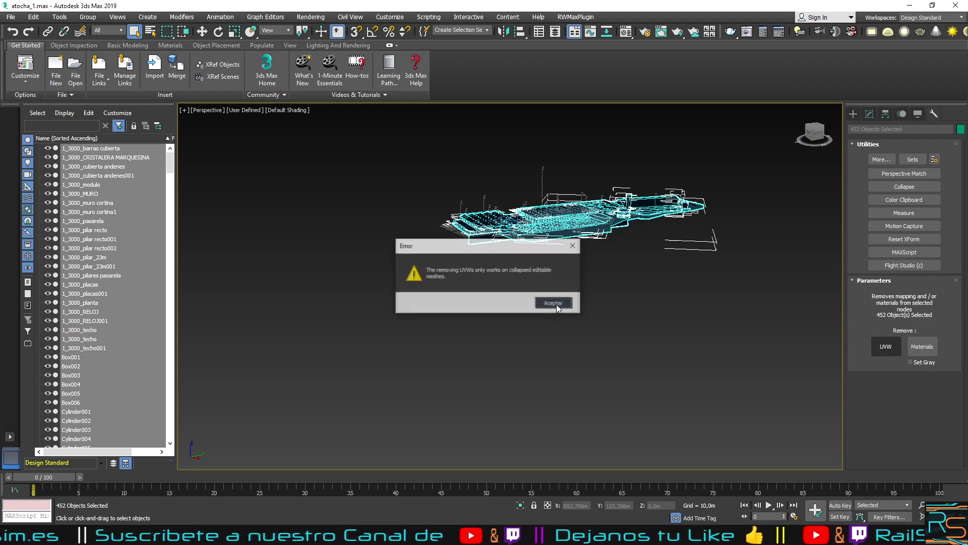
{"action": "left_click", "coordinate": [556, 305]}
{"action": "left_click", "coordinate": [556, 304]}
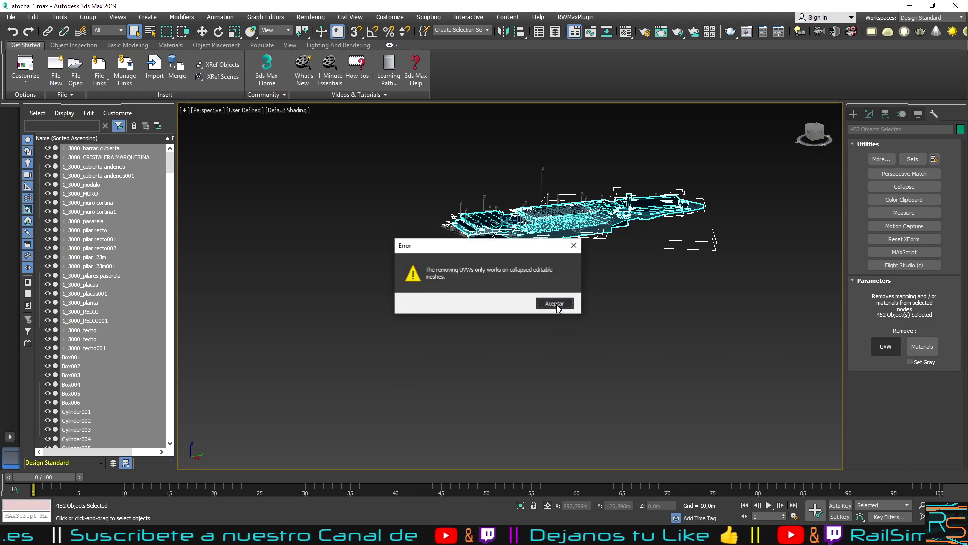
{"action": "left_click", "coordinate": [556, 304]}
{"action": "left_click", "coordinate": [557, 304]}
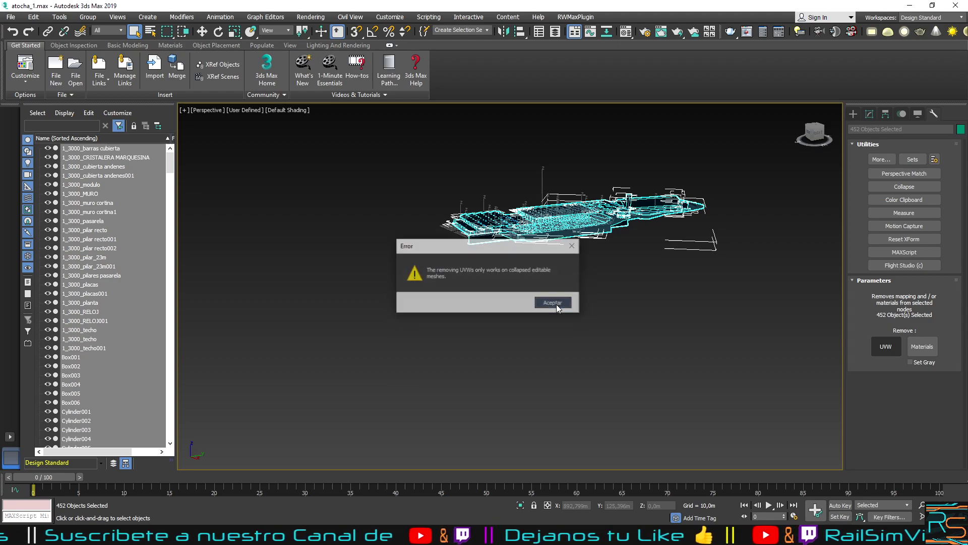
{"action": "left_click", "coordinate": [556, 304]}
{"action": "left_click", "coordinate": [557, 304]}
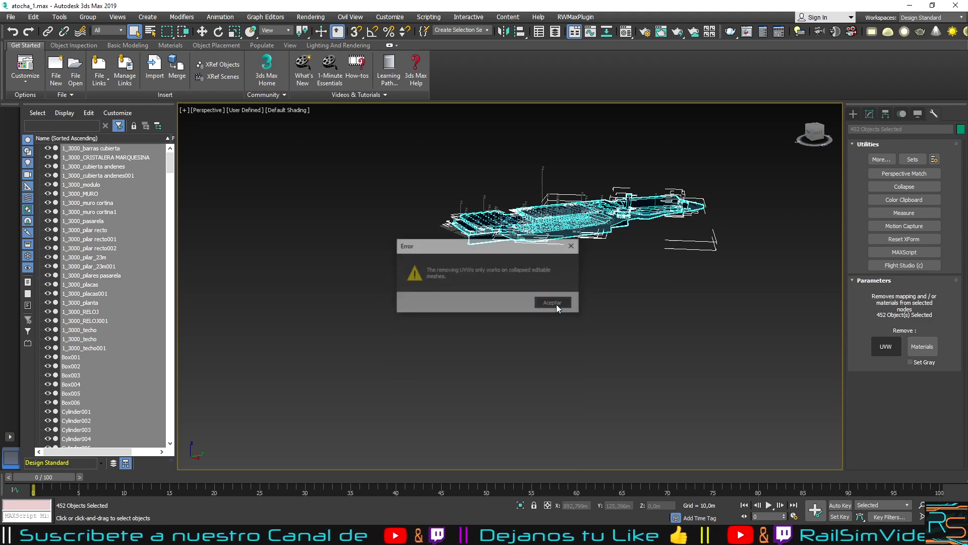
{"action": "left_click", "coordinate": [556, 304]}
{"action": "left_click", "coordinate": [554, 306]}
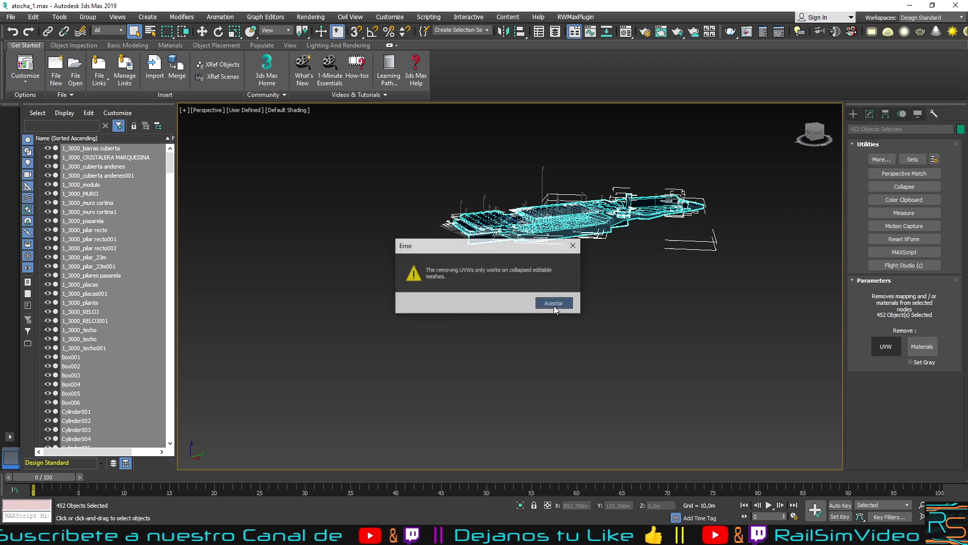
{"action": "left_click", "coordinate": [554, 306]}
{"action": "left_click", "coordinate": [554, 306]}
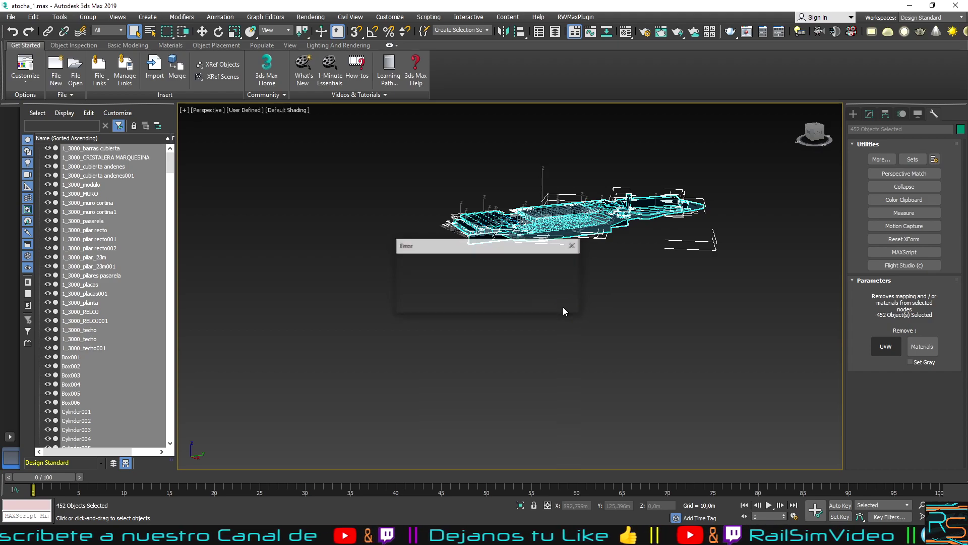
{"action": "left_click", "coordinate": [563, 307]}
{"action": "left_click", "coordinate": [563, 307]}
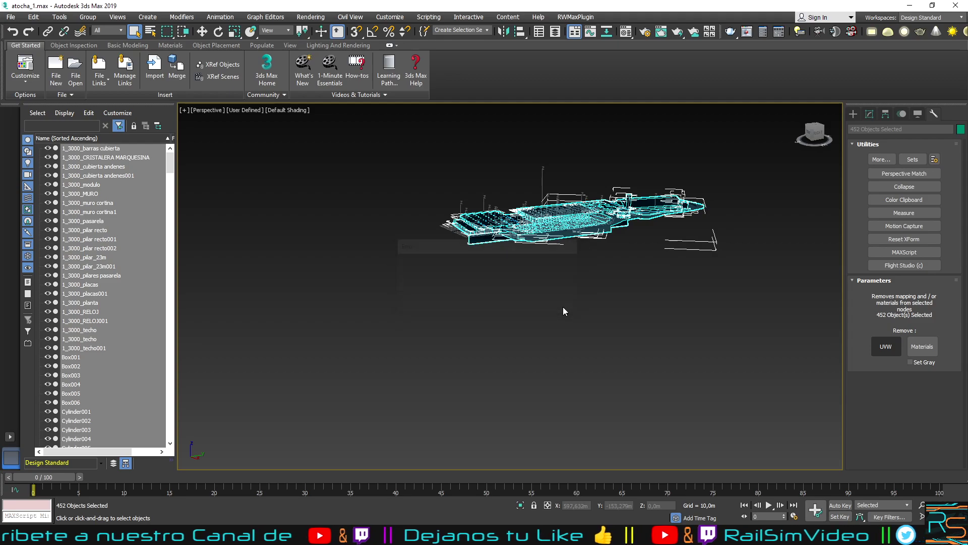
Step: Zoom back to the station model and clear the selection
{"action": "scroll", "coordinate": [665, 237], "scroll_direction": "up", "scroll_amount": 5}
{"action": "scroll", "coordinate": [668, 231], "scroll_direction": "down", "scroll_amount": 3}
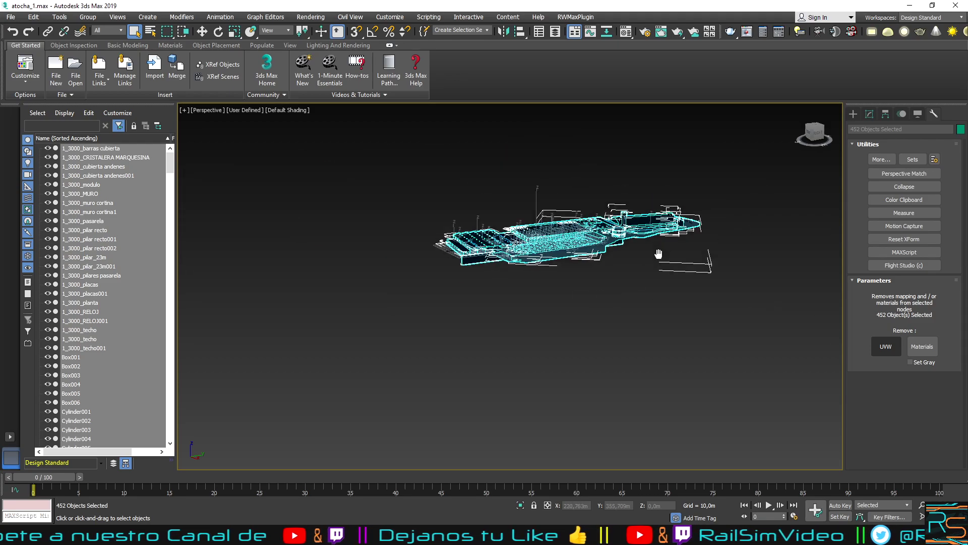
{"action": "scroll", "coordinate": [640, 267], "scroll_direction": "up", "scroll_amount": 5}
{"action": "left_click", "coordinate": [556, 291]}
Step: Box-select all 452 station objects and convert them to Editable Mesh
{"action": "scroll", "coordinate": [513, 279], "scroll_direction": "down", "scroll_amount": 5}
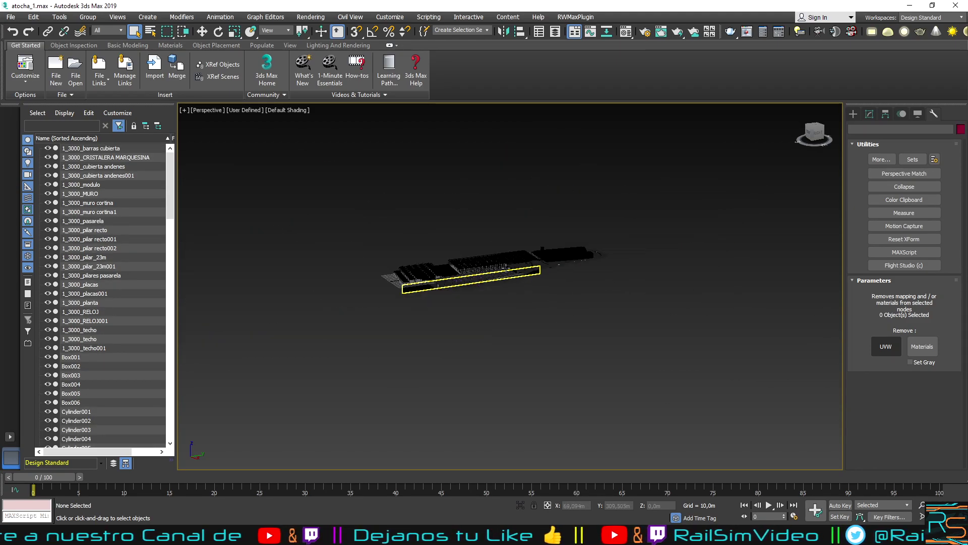
{"action": "left_click_drag", "start_coordinate": [324, 201], "coordinate": [760, 390]}
{"action": "right_click", "coordinate": [713, 246]}
{"action": "mouse_move", "coordinate": [666, 350]}
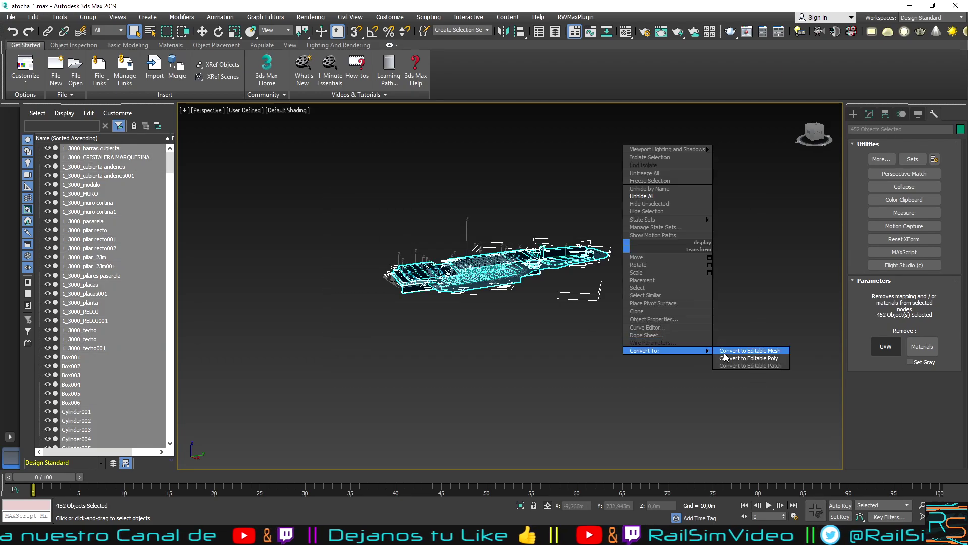
{"action": "left_click", "coordinate": [749, 358]}
Step: Strip materials from the selected objects with Utilities' Remove options, then deselect
{"action": "left_click", "coordinate": [938, 113]}
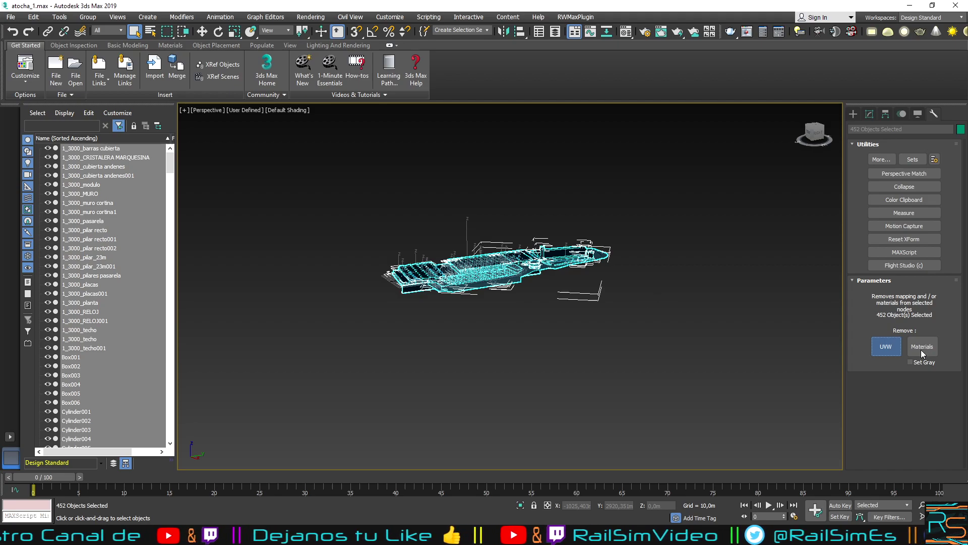
{"action": "left_click", "coordinate": [921, 349]}
{"action": "scroll", "coordinate": [563, 240], "scroll_direction": "up", "scroll_amount": 5}
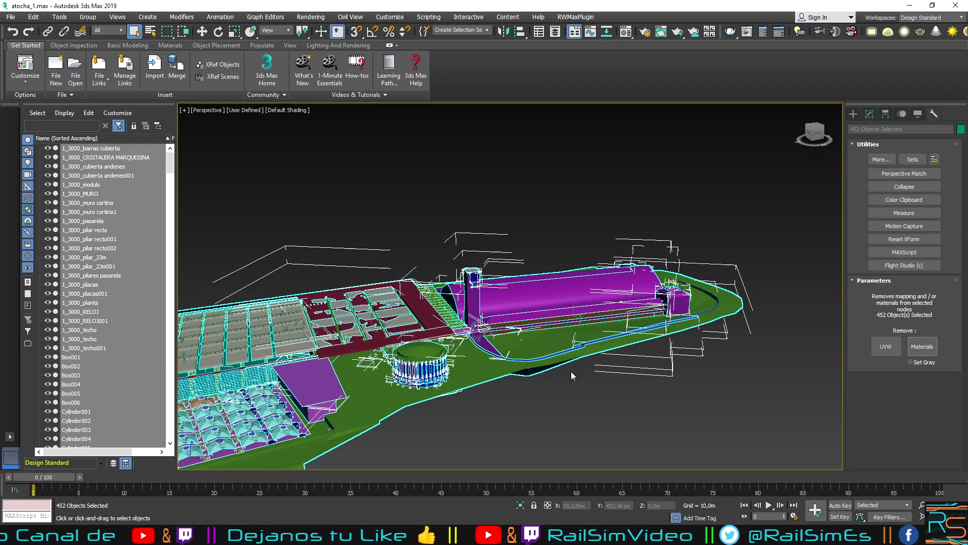
{"action": "scroll", "coordinate": [571, 371], "scroll_direction": "down", "scroll_amount": 5}
{"action": "key", "text": "ctrl+d"}
{"action": "middle_click_drag", "start_coordinate": [561, 374], "coordinate": [588, 317]}
{"action": "scroll", "coordinate": [588, 318], "scroll_direction": "up", "scroll_amount": 3}
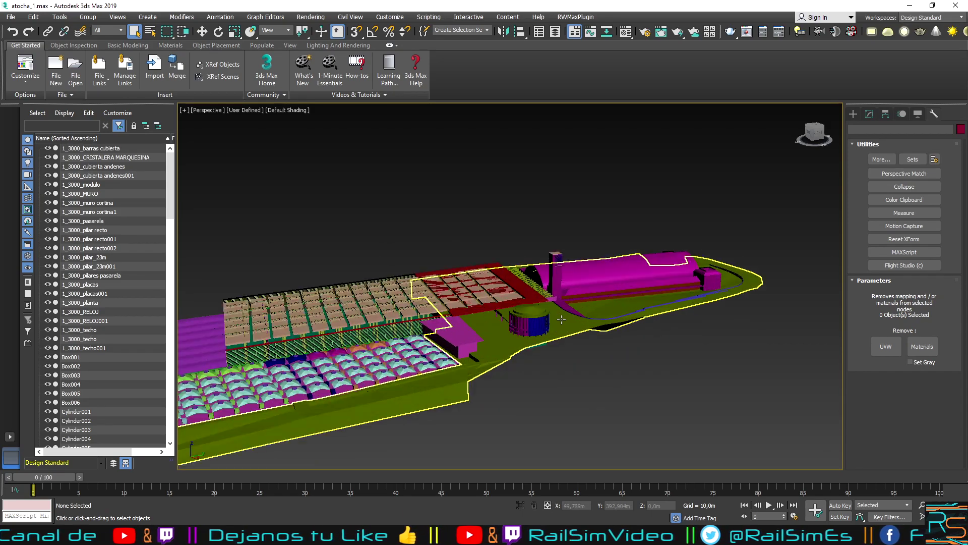
Step: Reset XForm on the roof Mesh354, the dome 1_3000_CUPULA and ground Mesh279
{"action": "left_click", "coordinate": [452, 330]}
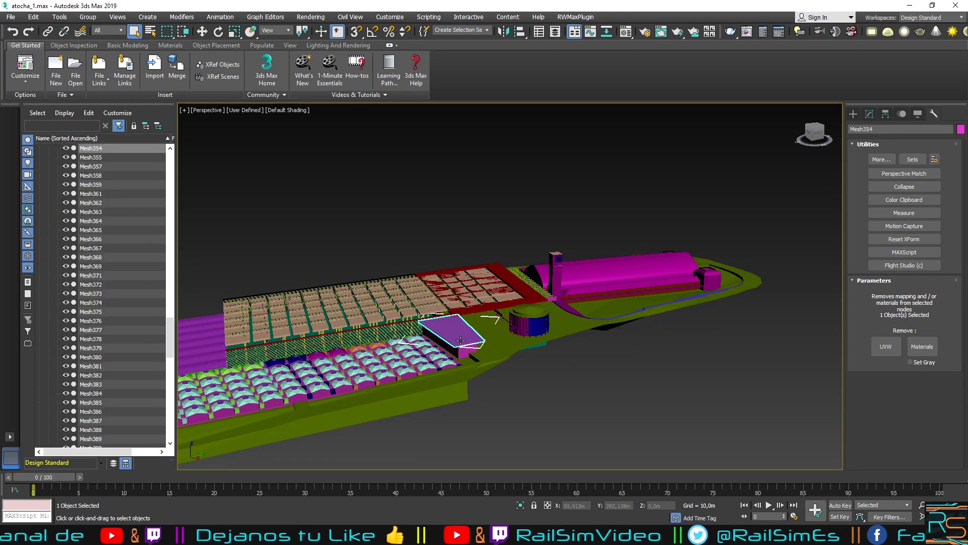
{"action": "left_click", "coordinate": [904, 239]}
{"action": "left_click", "coordinate": [898, 298]}
{"action": "left_click", "coordinate": [625, 272]}
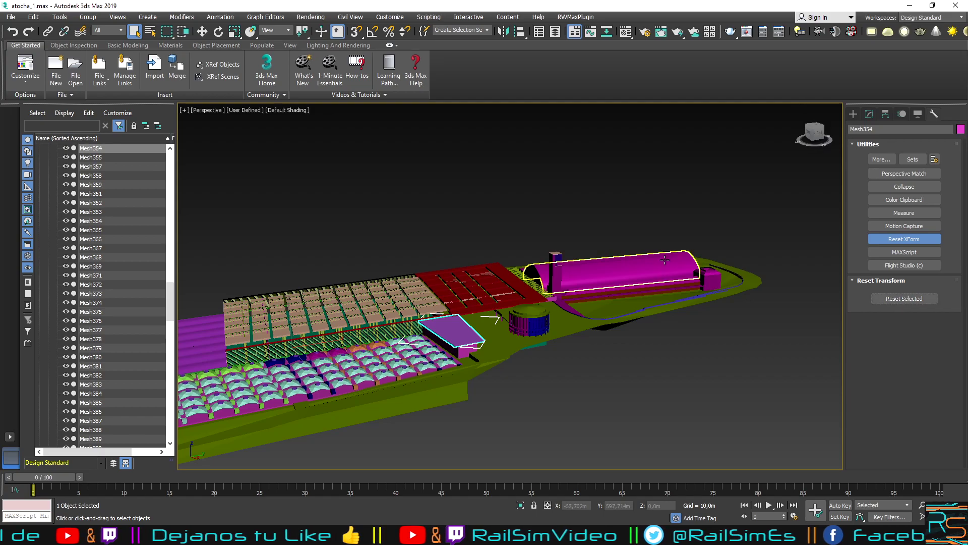
{"action": "left_click", "coordinate": [888, 298]}
{"action": "left_click", "coordinate": [710, 289]}
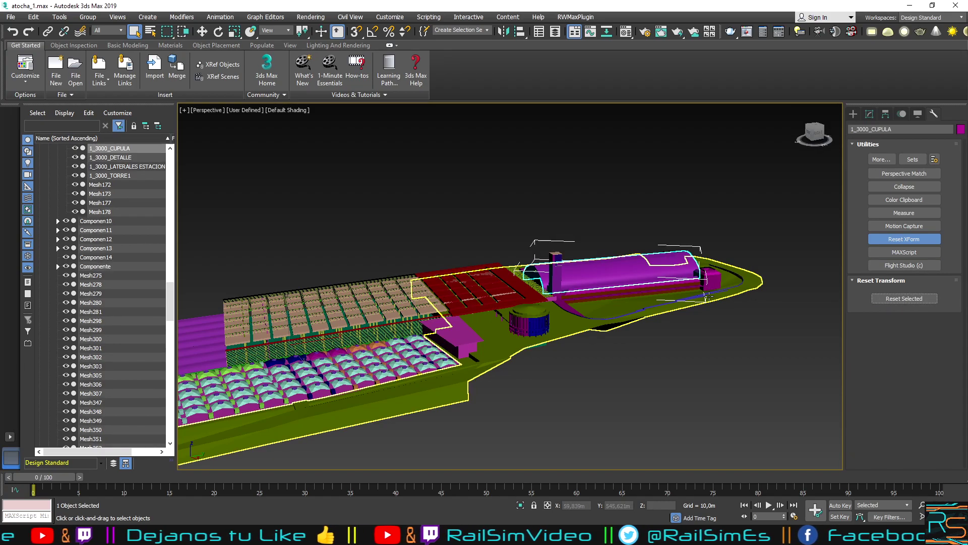
{"action": "left_click", "coordinate": [893, 299]}
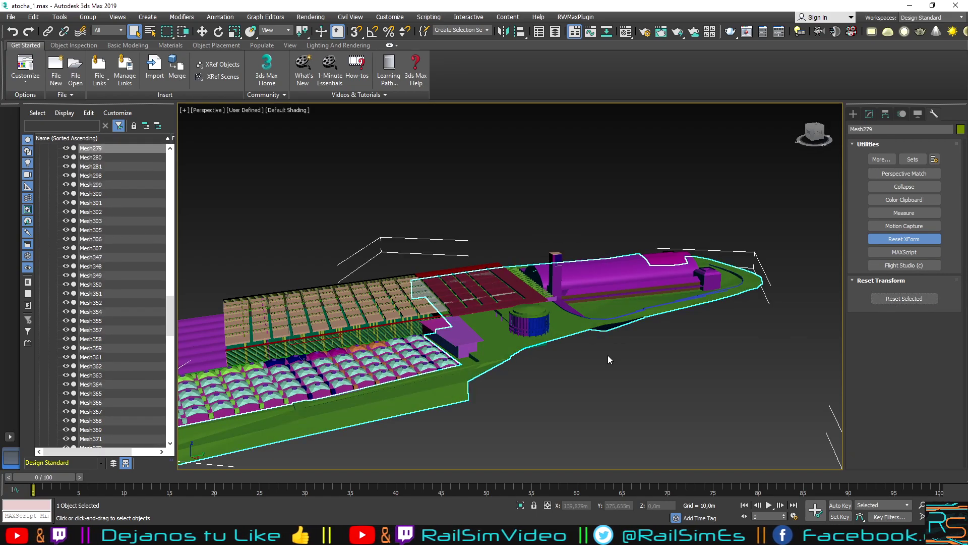
Step: Reset XForm on roof 1_3000_techo and canopy 1_3000_cubierta andenes001
{"action": "middle_click_drag", "start_coordinate": [607, 355], "coordinate": [759, 318]}
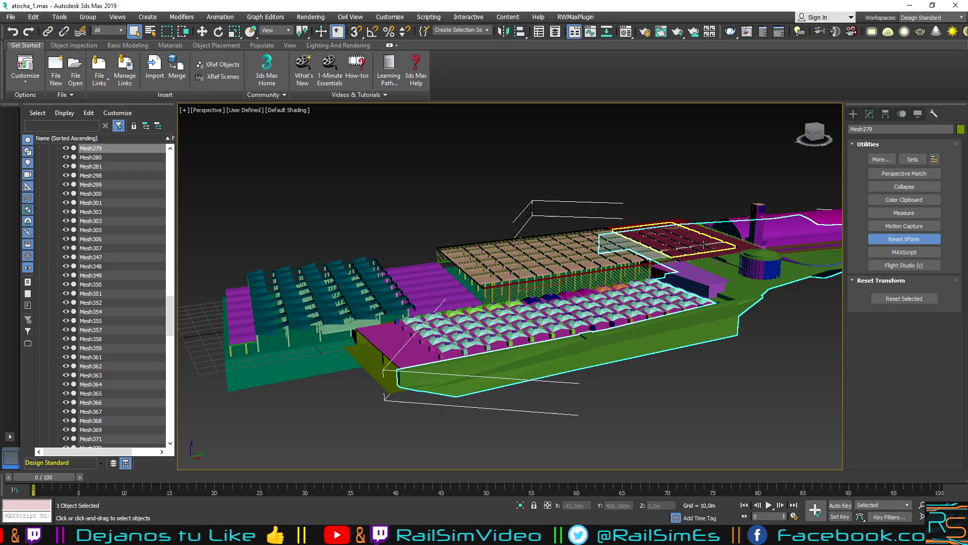
{"action": "left_click", "coordinate": [734, 257]}
{"action": "left_click", "coordinate": [892, 298]}
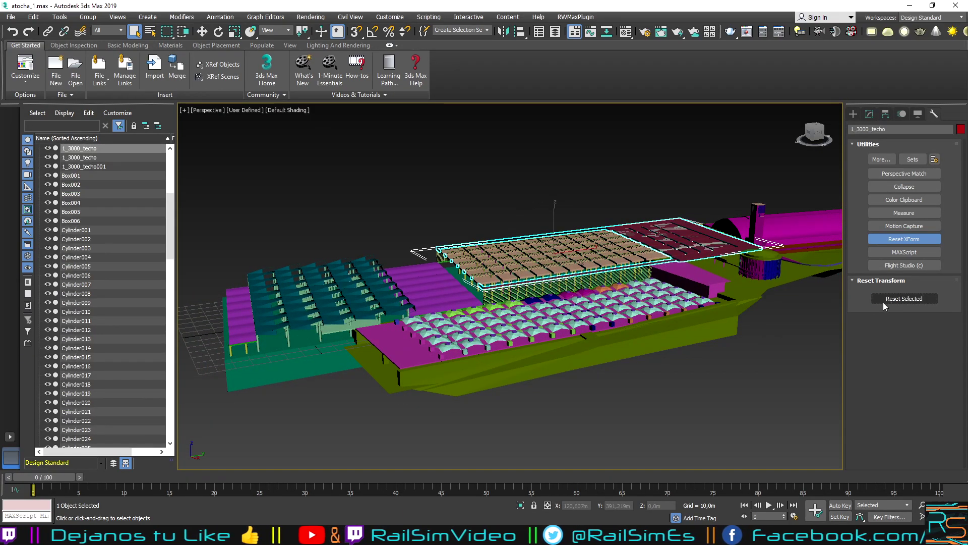
{"action": "left_click", "coordinate": [417, 300]}
{"action": "left_click", "coordinate": [915, 298]}
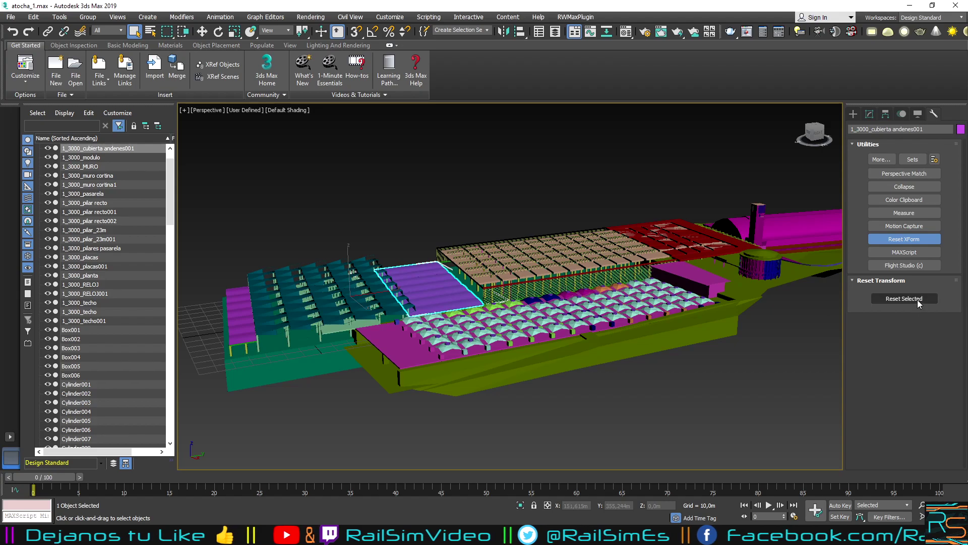
Step: Select all 452 objects to check the model, then clear the selection
{"action": "scroll", "coordinate": [668, 334], "scroll_direction": "down", "scroll_amount": 5}
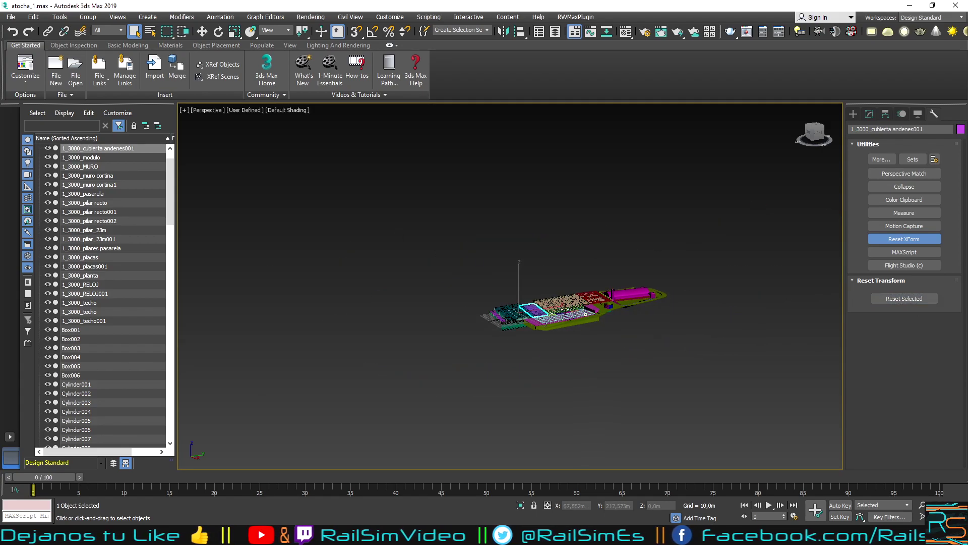
{"action": "left_click_drag", "start_coordinate": [449, 217], "coordinate": [742, 379]}
{"action": "scroll", "coordinate": [634, 313], "scroll_direction": "up", "scroll_amount": 5}
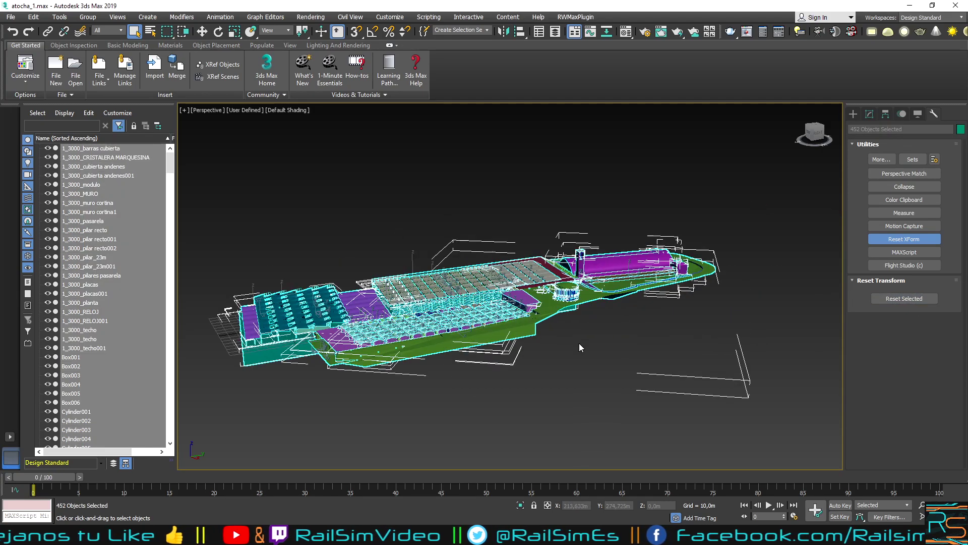
{"action": "left_click", "coordinate": [579, 343]}
{"action": "middle_click_drag", "start_coordinate": [565, 352], "coordinate": [597, 356]}
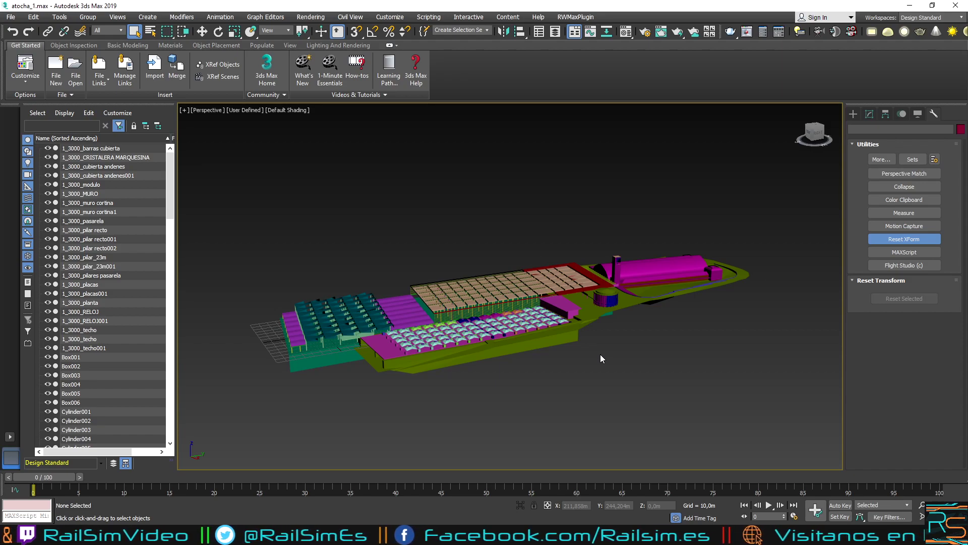
{"action": "mouse_move", "coordinate": [600, 354]}
{"action": "middle_mouse_down", "text": "alt"}
{"action": "mouse_move", "coordinate": [526, 375]}
{"action": "mouse_move", "coordinate": [546, 314]}
{"action": "middle_mouse_up", "text": "alt"}
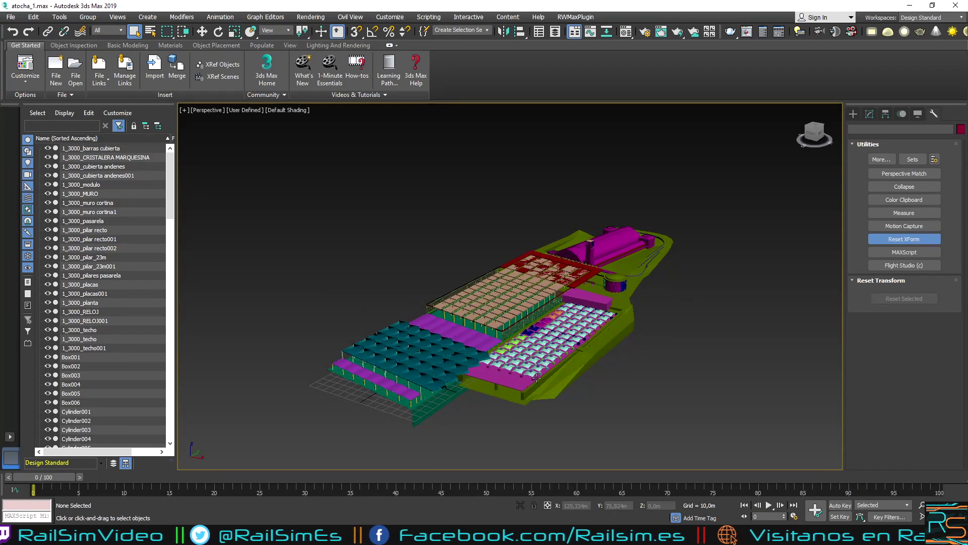
{"action": "scroll", "coordinate": [545, 314], "scroll_direction": "up", "scroll_amount": 3}
{"action": "scroll", "coordinate": [630, 348], "scroll_direction": "up", "scroll_amount": 2}
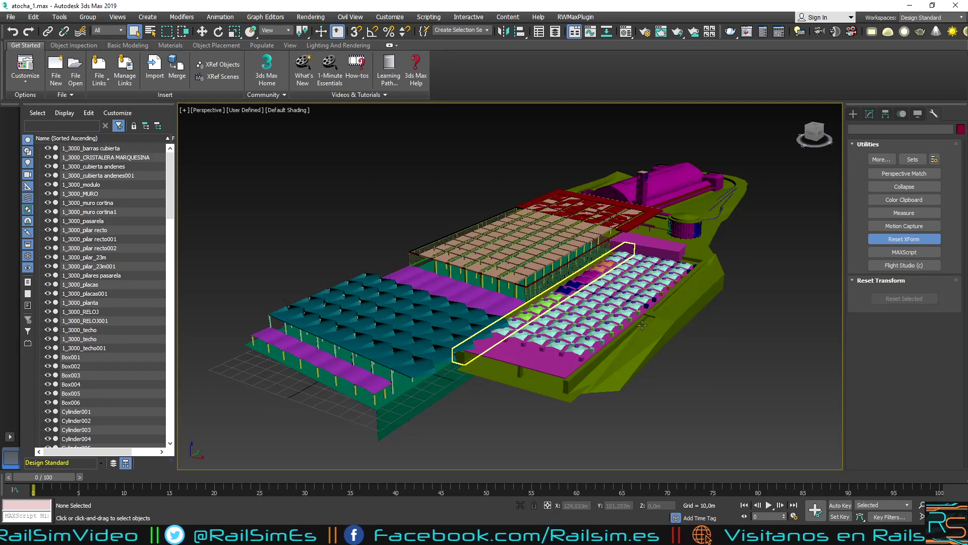